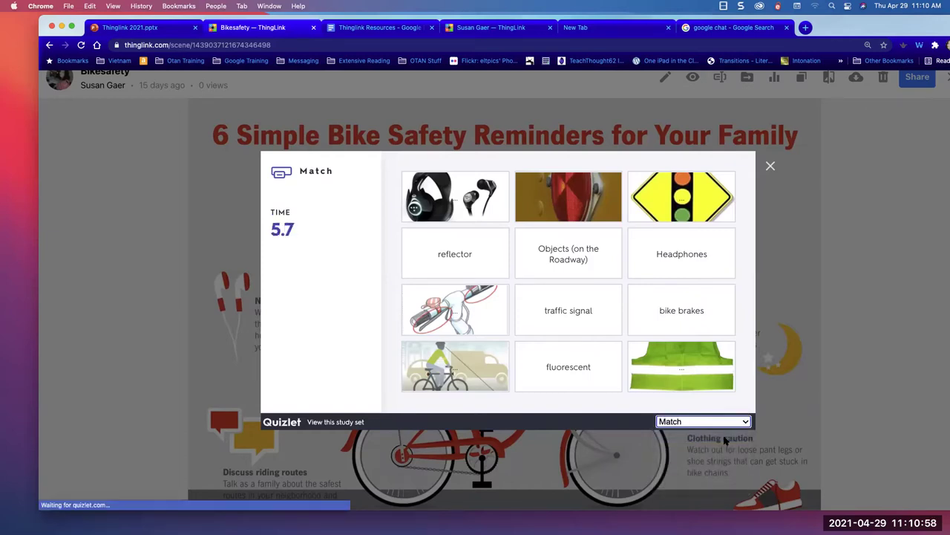
# - Start the Quizlet Match round and match Objects (on the Roadway) and Bike lights to their pictures
pyautogui.click(577, 338)
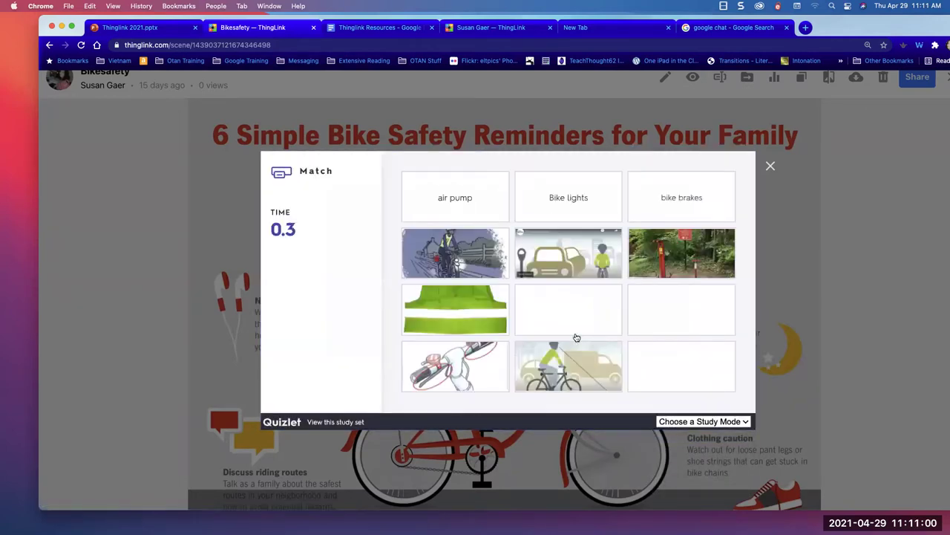
pyautogui.click(471, 258)
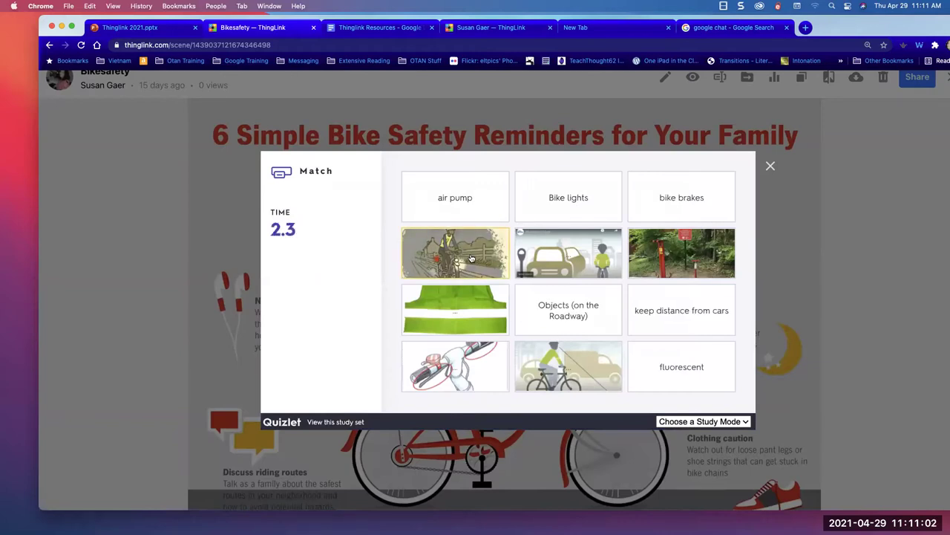
pyautogui.click(687, 258)
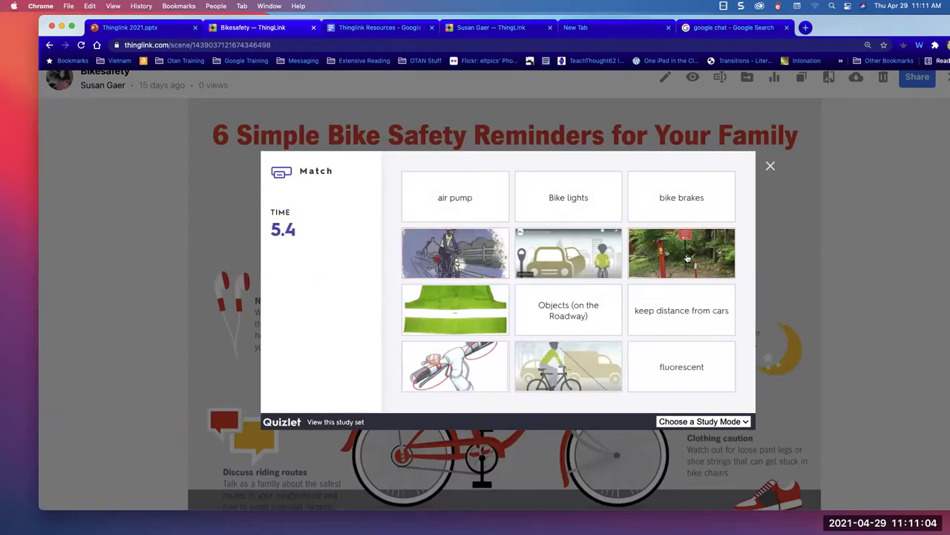
pyautogui.click(571, 366)
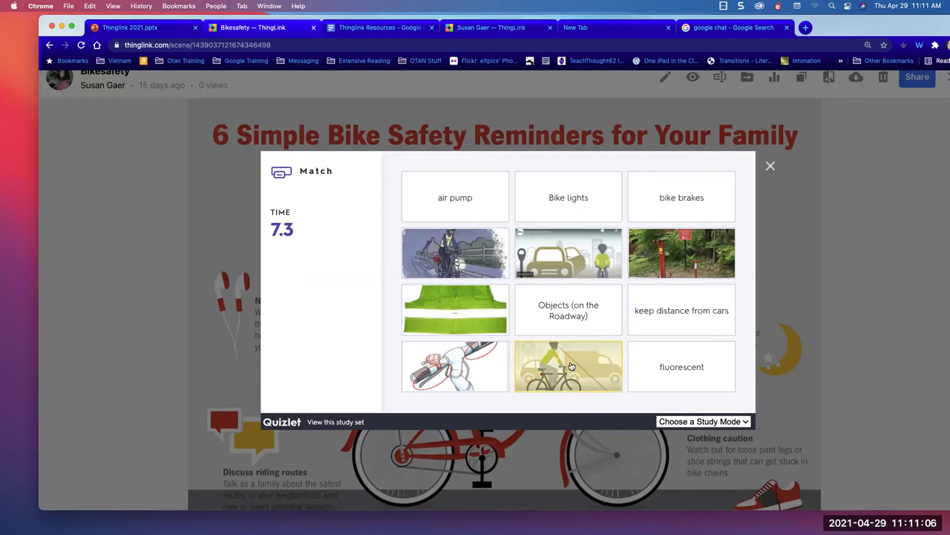
pyautogui.click(557, 318)
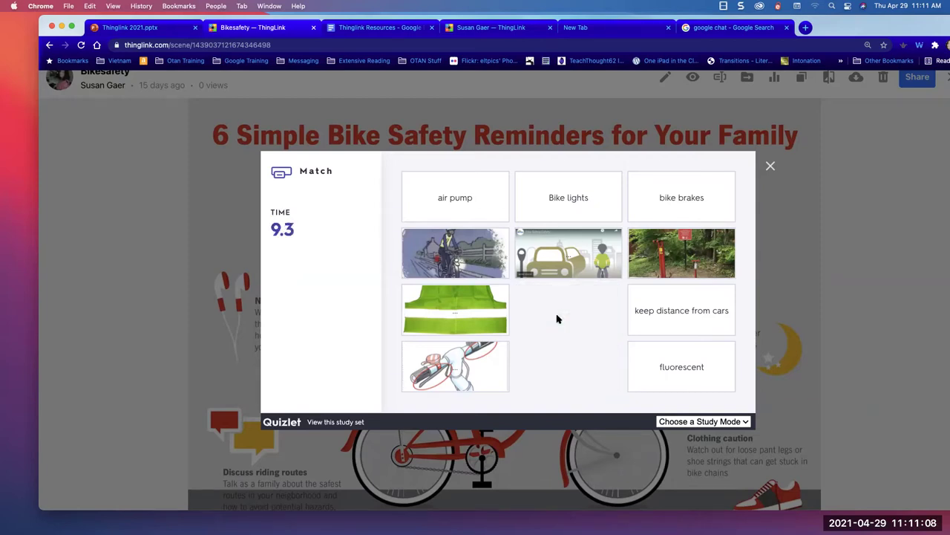
pyautogui.click(559, 194)
pyautogui.click(427, 343)
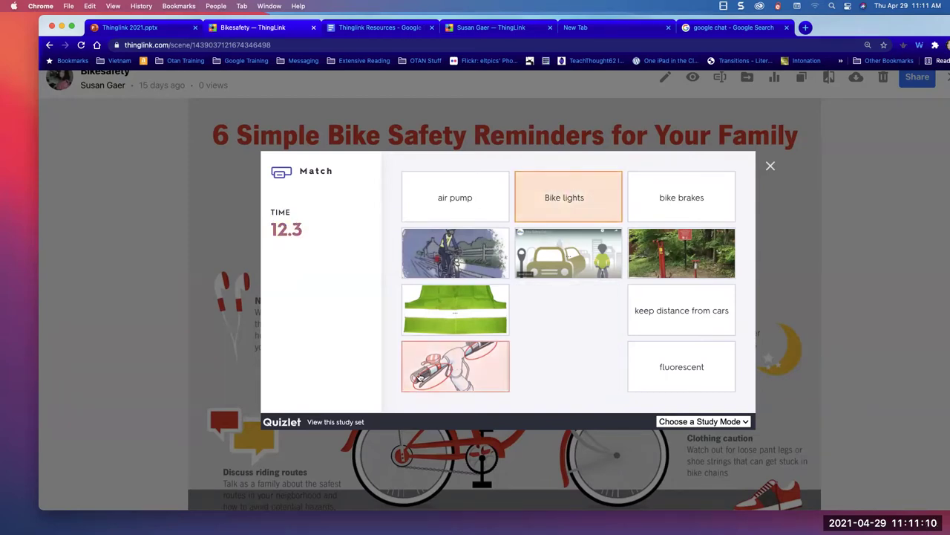
pyautogui.click(550, 183)
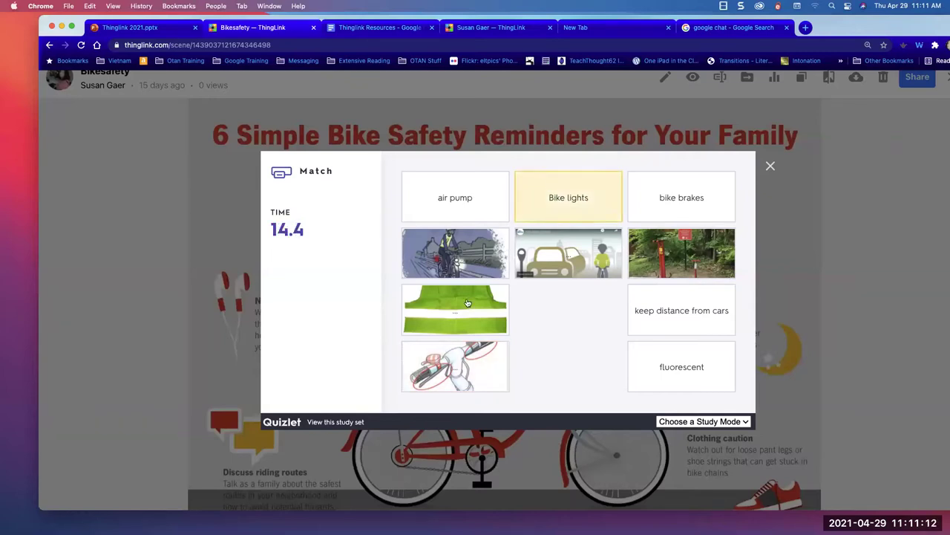
pyautogui.click(465, 253)
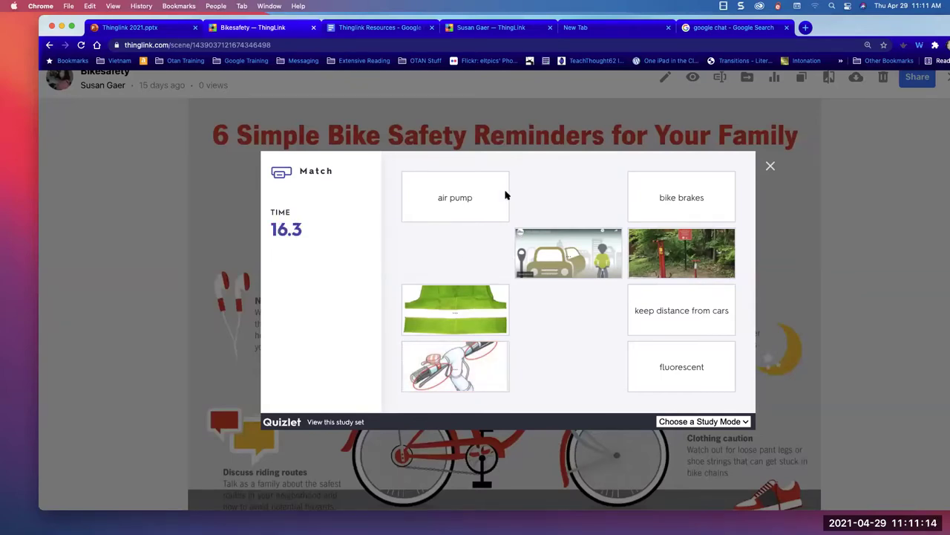
# - Match bike brakes, air pump, keep distance from cars and fluorescent to their pictures
pyautogui.click(653, 197)
pyautogui.click(420, 361)
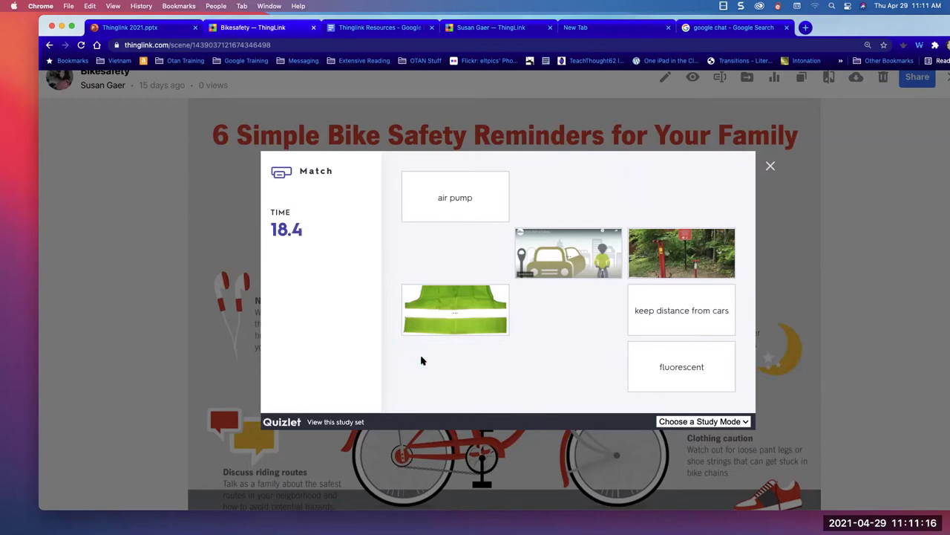
pyautogui.click(439, 197)
pyautogui.click(698, 275)
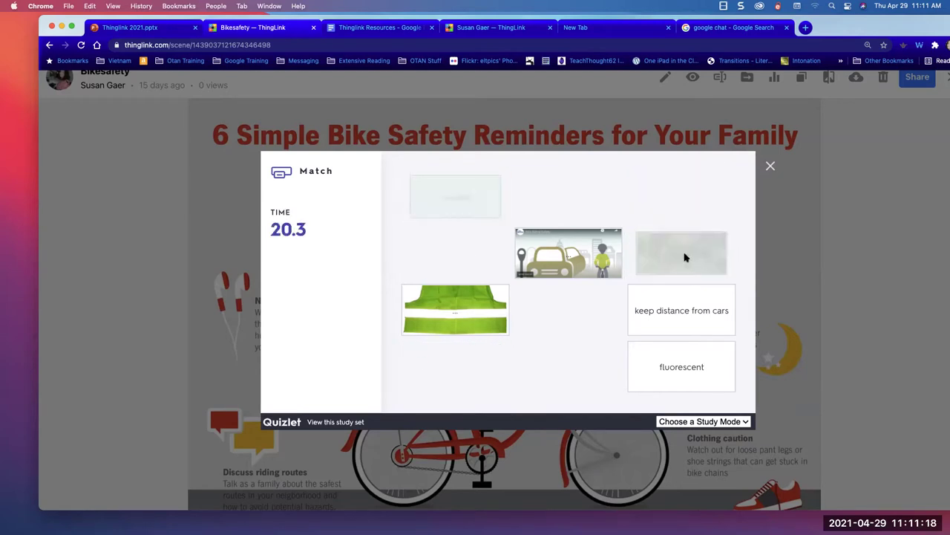
pyautogui.click(564, 256)
pyautogui.click(657, 318)
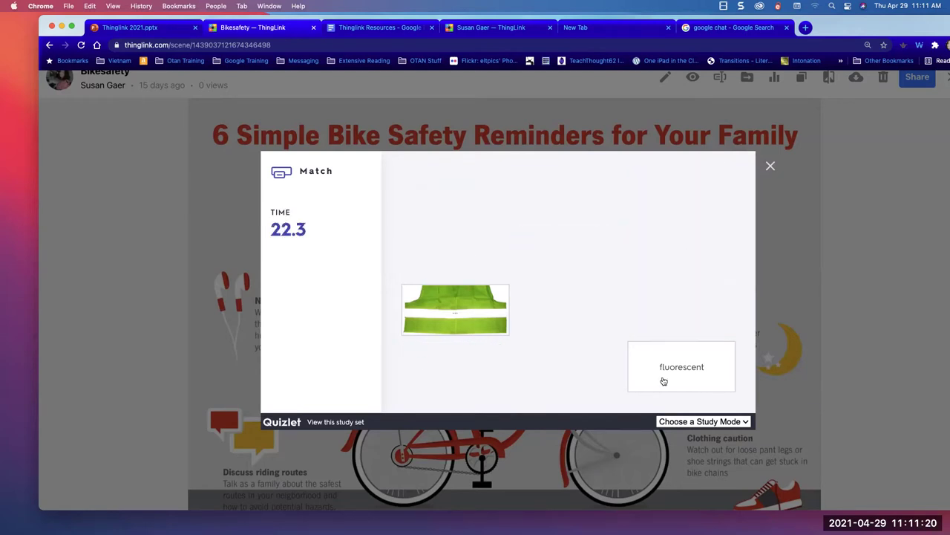
pyautogui.click(658, 366)
pyautogui.click(481, 319)
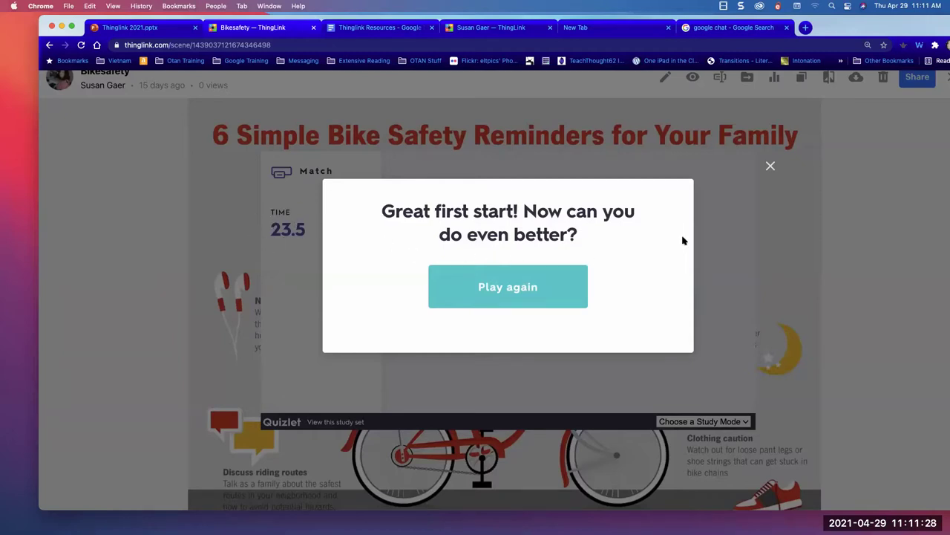
# - Close the finished Quizlet game and view tag 4's helmet text and image
pyautogui.click(771, 167)
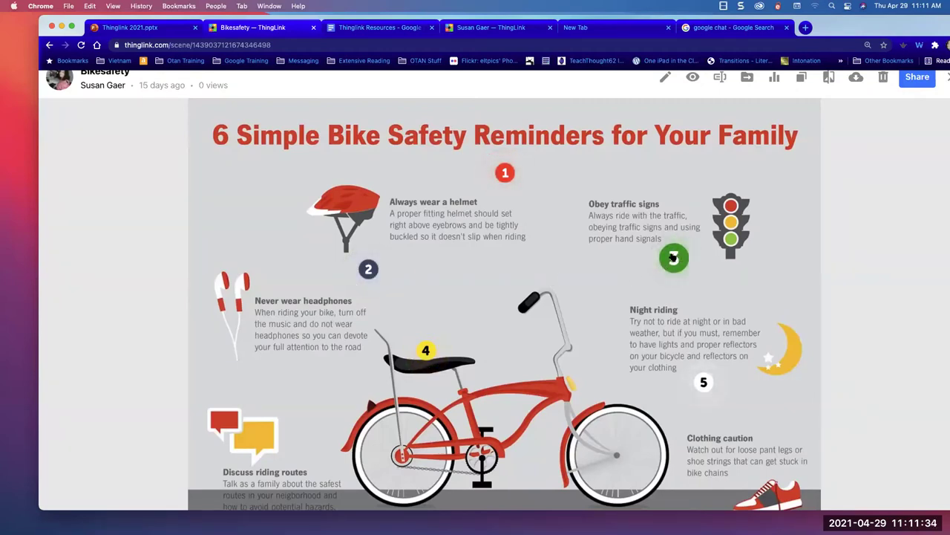
pyautogui.click(425, 352)
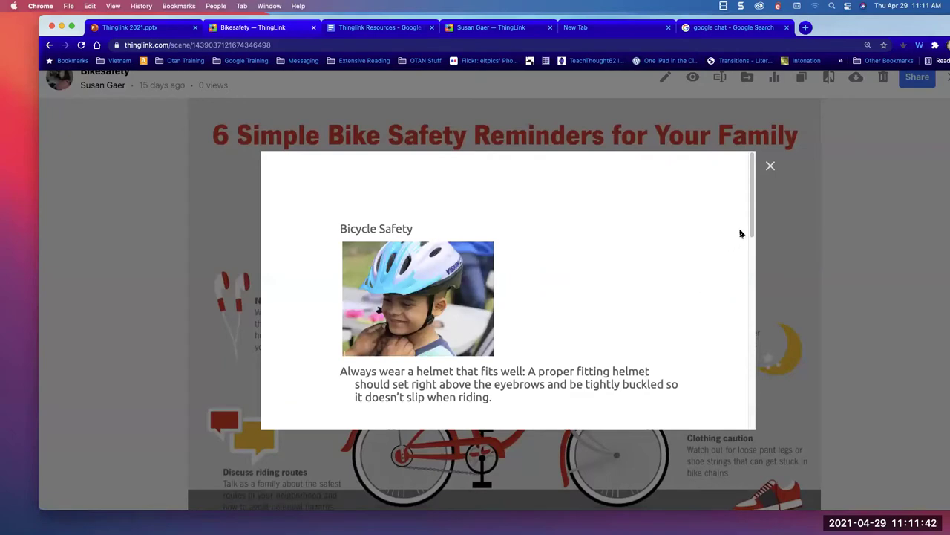
pyautogui.moveTo(751, 220); pyautogui.dragTo(704, 382)
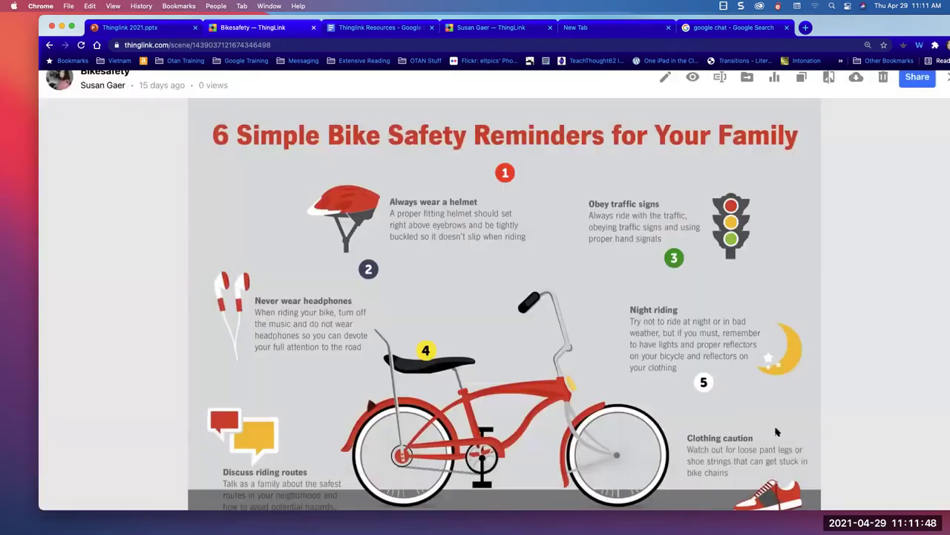
# - Submit tag 5's bike-safety Google Form and return to the infographic
pyautogui.click(704, 382)
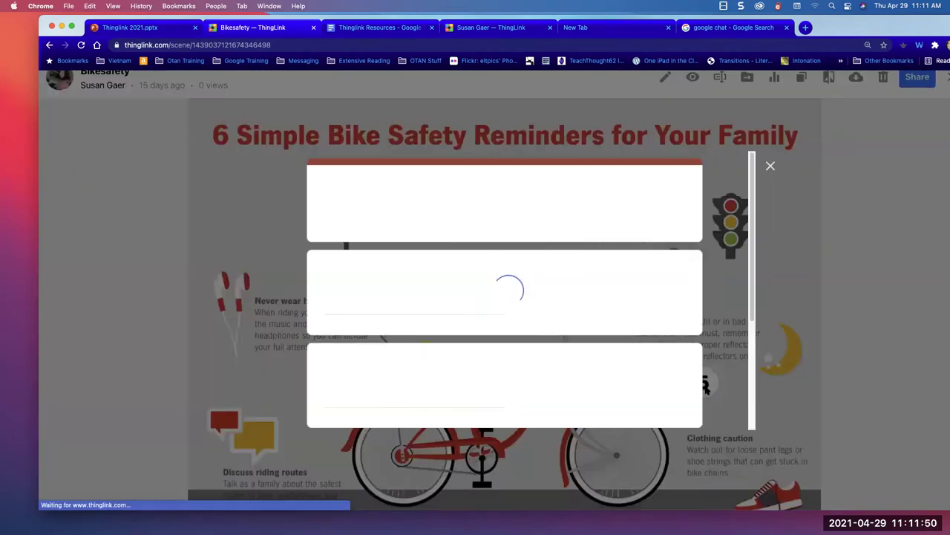
pyautogui.scroll(-5, 392, 322)
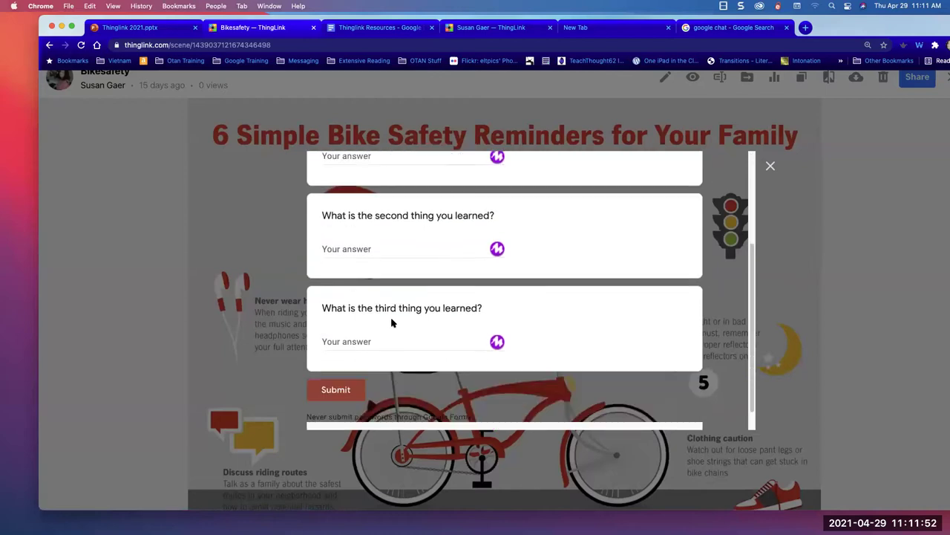
pyautogui.click(333, 364)
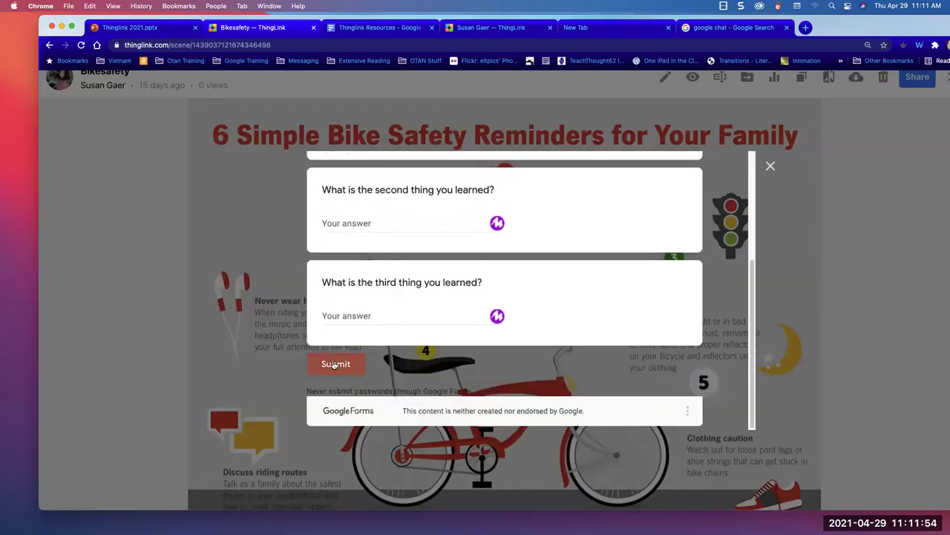
pyautogui.click(253, 248)
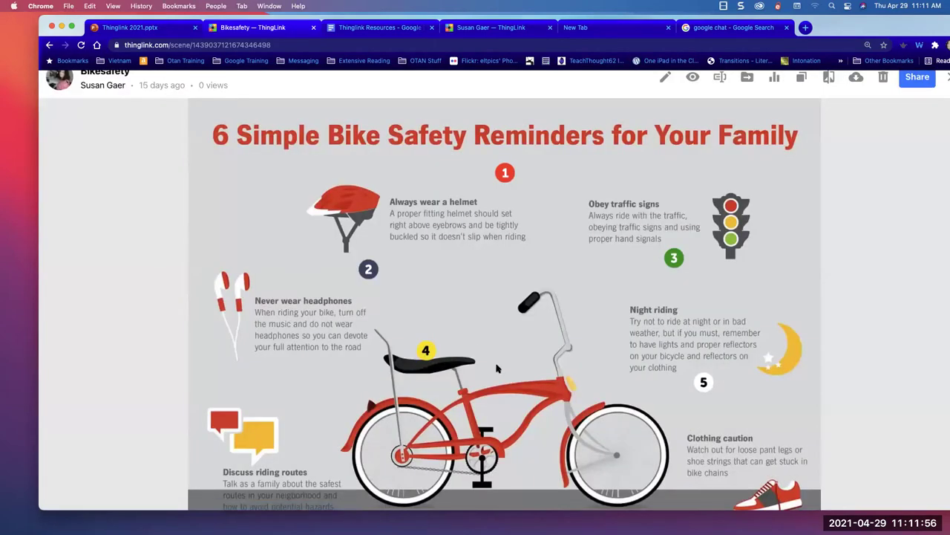
# - Go to slide 4, HOW TO LOG ON, in the Thinglink 2021.pptx presentation
pyautogui.click(115, 27)
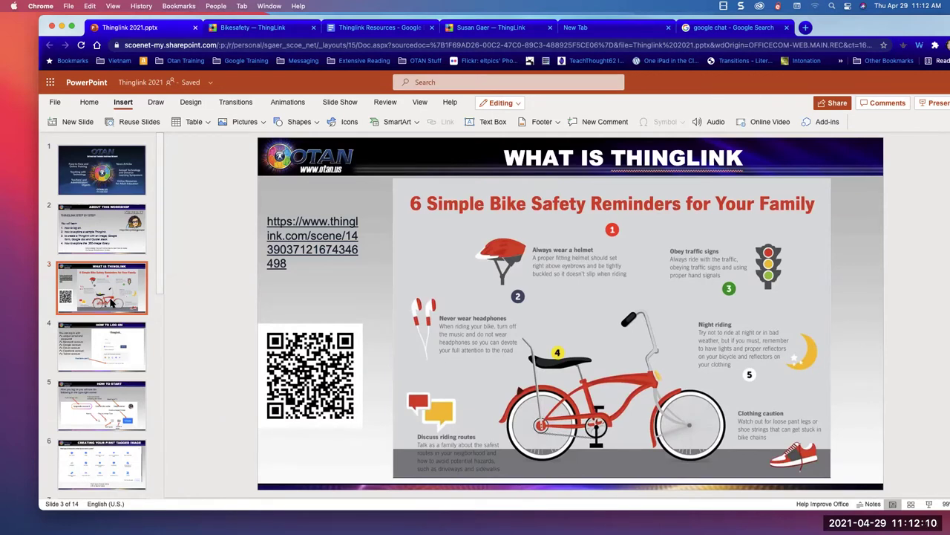
pyautogui.click(77, 335)
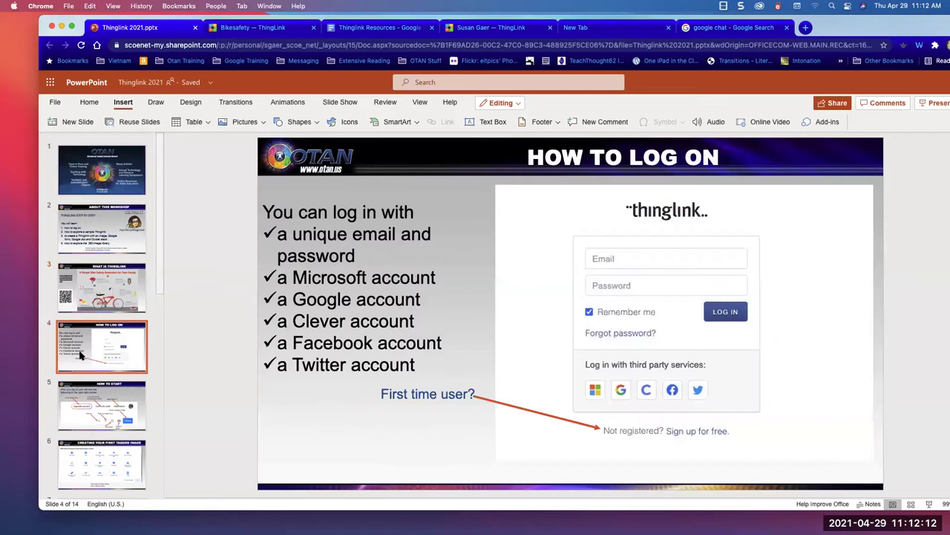
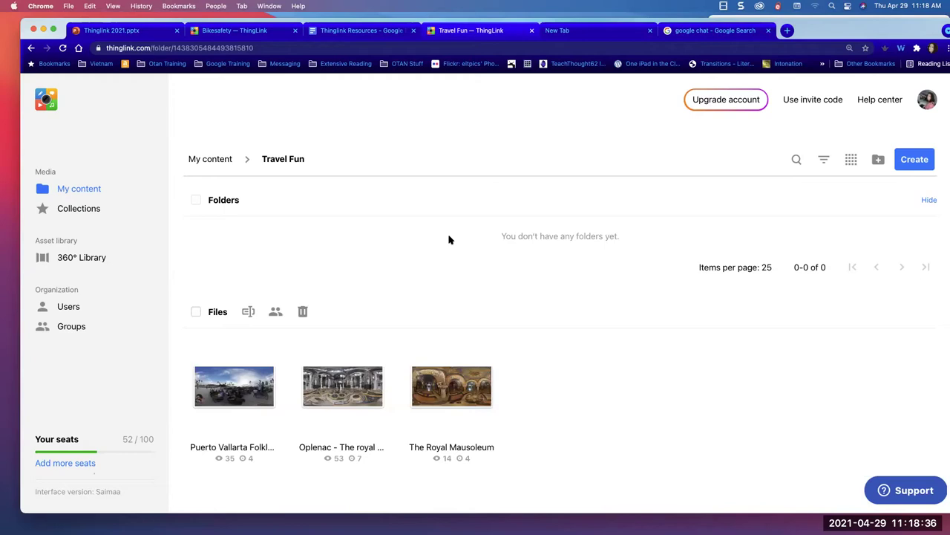
# - Open the Travel Fun folder to reveal its three 360° scenes
pyautogui.click(208, 161)
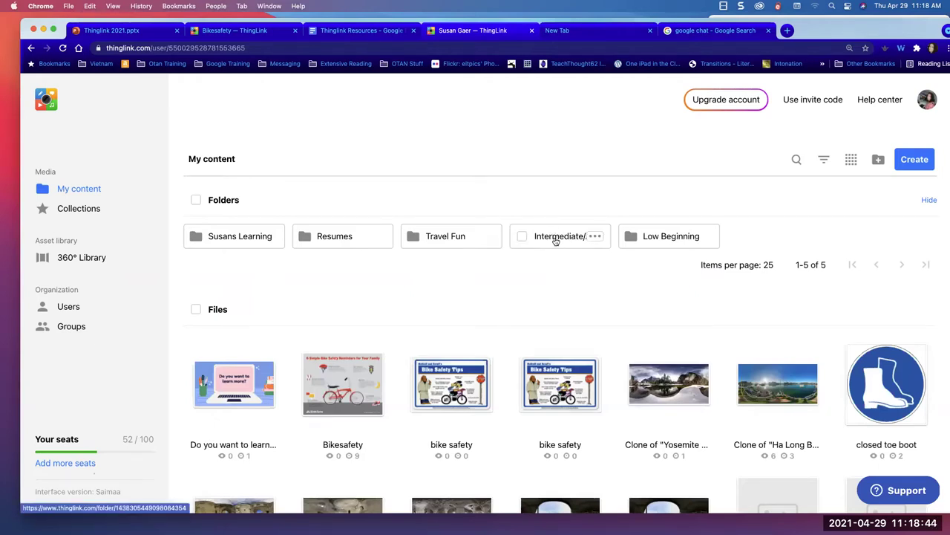
# - Look inside the Intermediate/ABE folder, then the Low Beginning folder
pyautogui.click(555, 236)
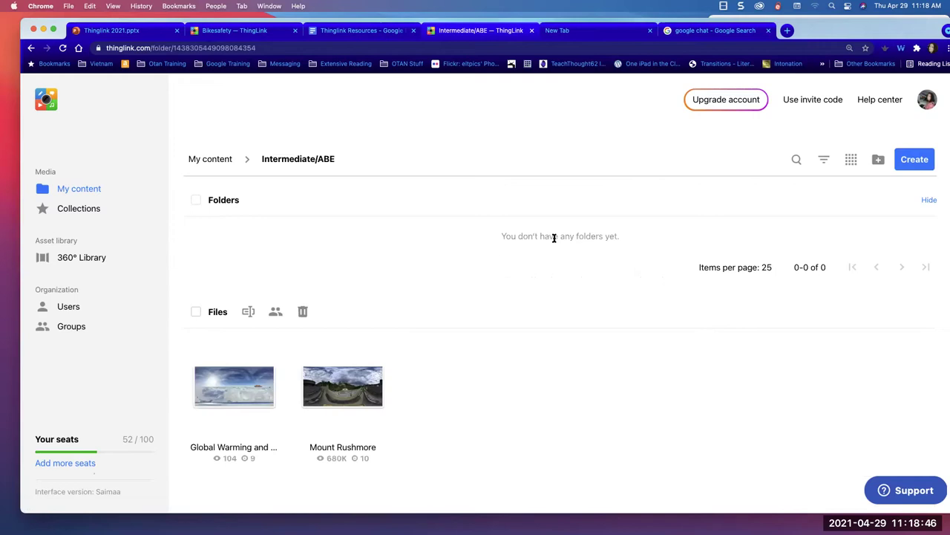
pyautogui.click(215, 159)
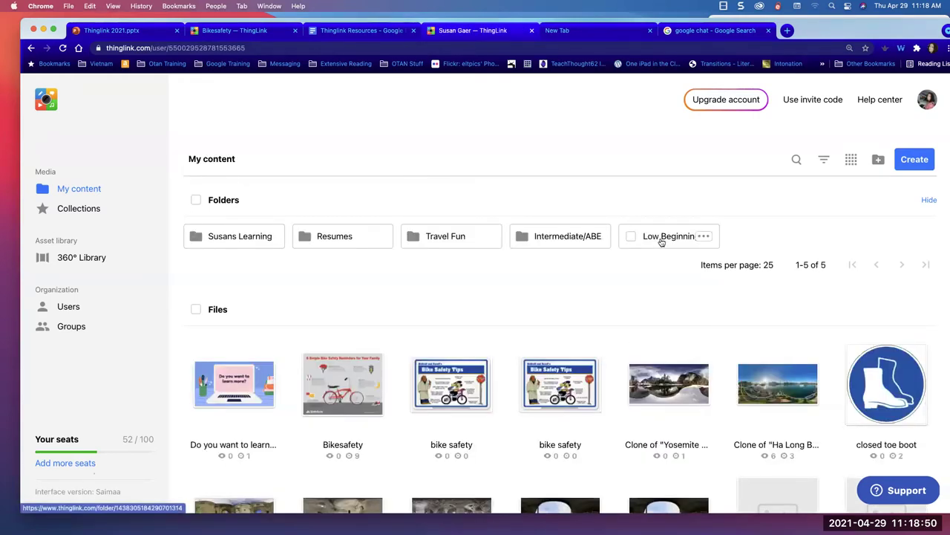
pyautogui.click(662, 239)
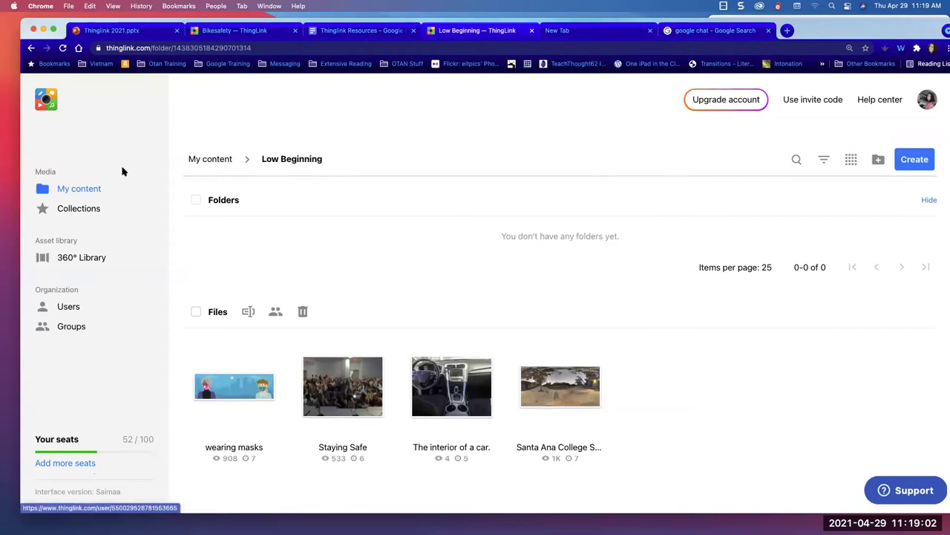
# - Go back to My content, browse the file list, and open the 360° Library collection
pyautogui.click(80, 193)
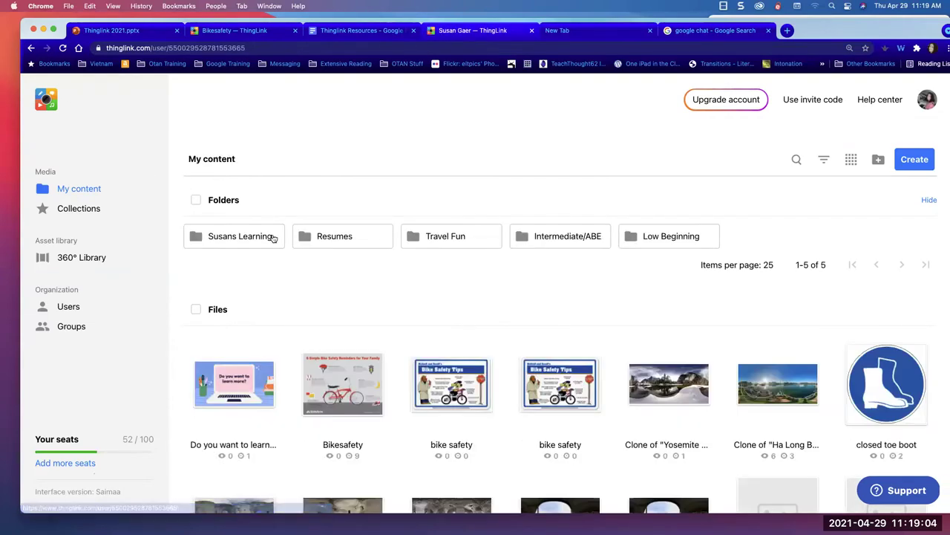
pyautogui.scroll(-1, 271, 238)
pyautogui.scroll(-5, 275, 252)
pyautogui.scroll(5, 282, 268)
pyautogui.scroll(-8, 282, 267)
pyautogui.scroll(10, 282, 268)
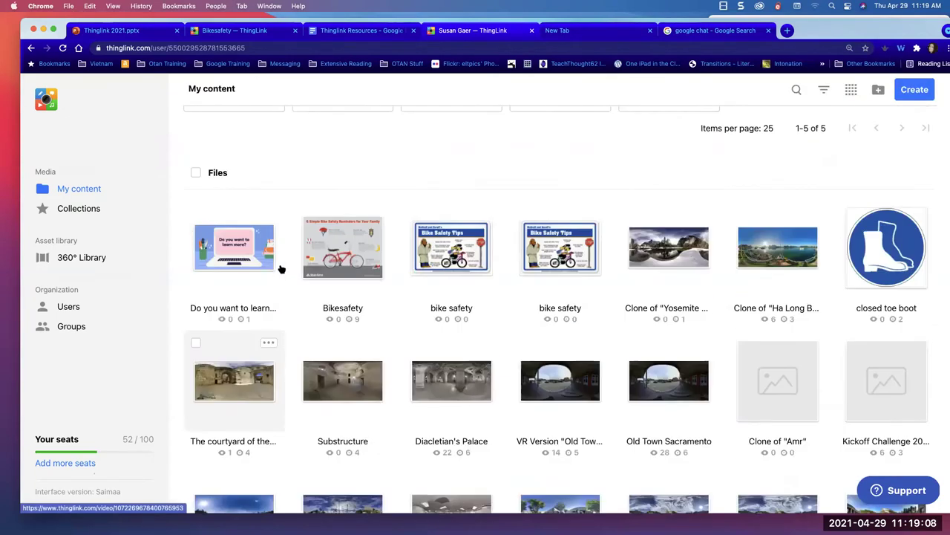
pyautogui.click(80, 258)
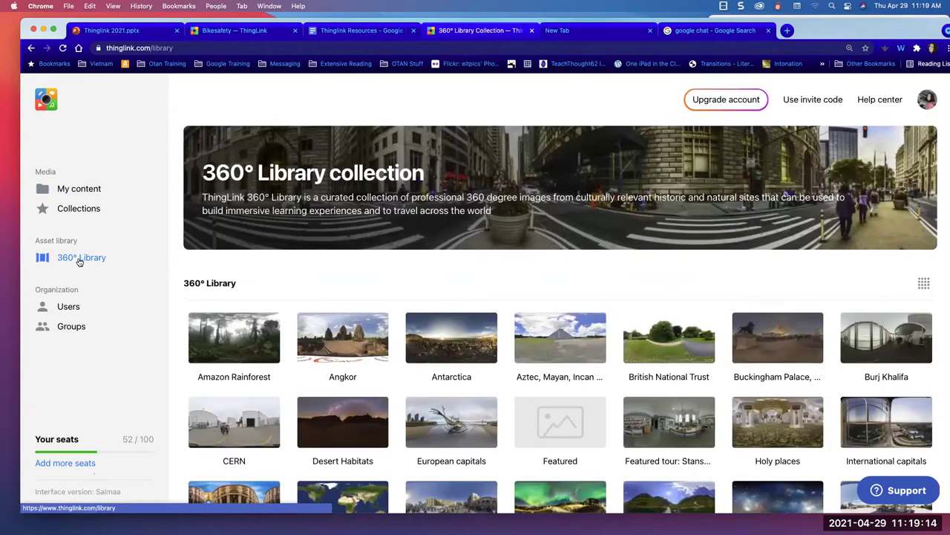
pyautogui.scroll(-5, 303, 343)
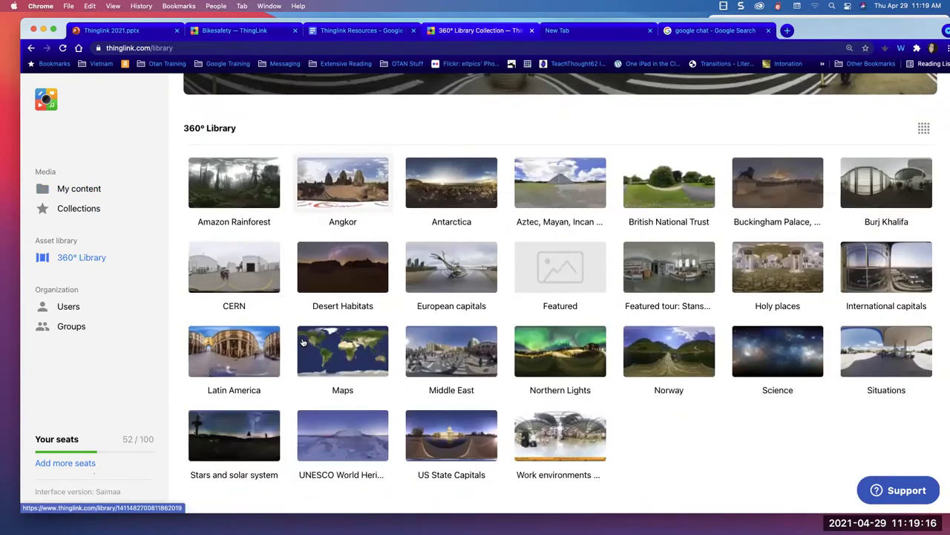
pyautogui.scroll(2, 303, 343)
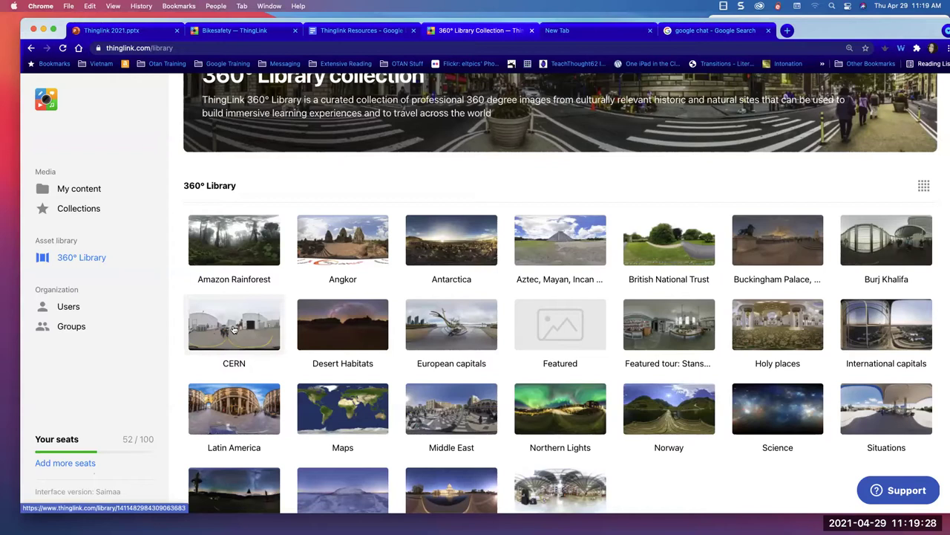
pyautogui.click(85, 190)
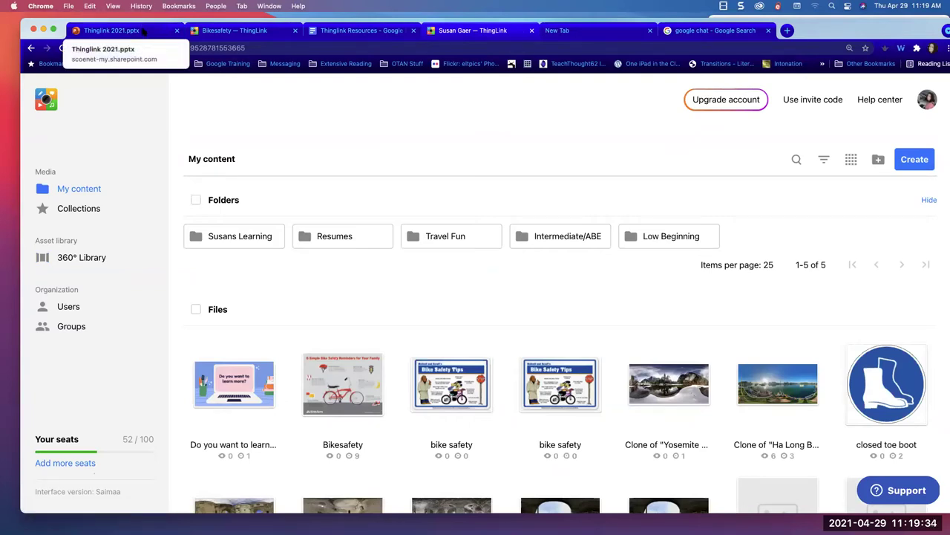
pyautogui.click(146, 31)
# - Show slide 6, 'Creating Your First Tagged Image', then go back to ThingLink
pyautogui.click(101, 473)
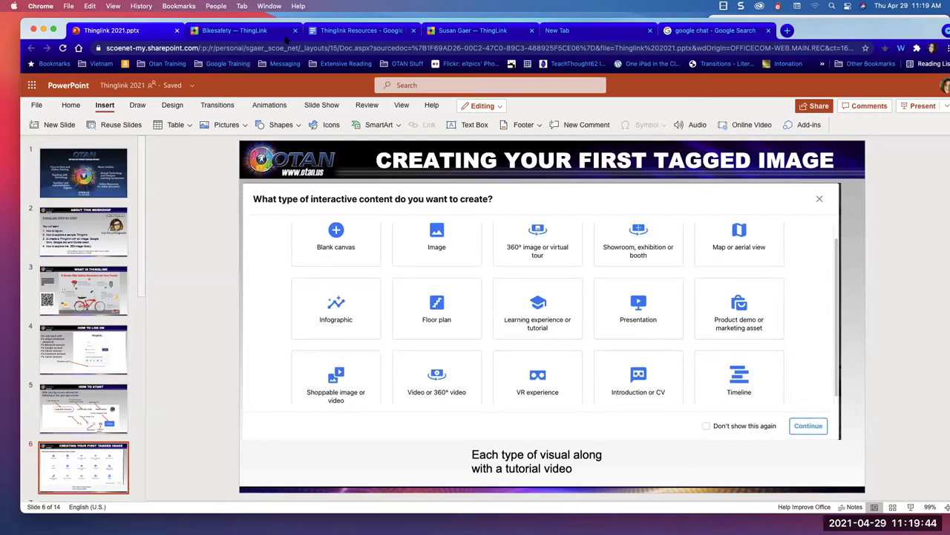
pyautogui.moveTo(816, 36); pyautogui.dragTo(812, 57)
pyautogui.click(505, 57)
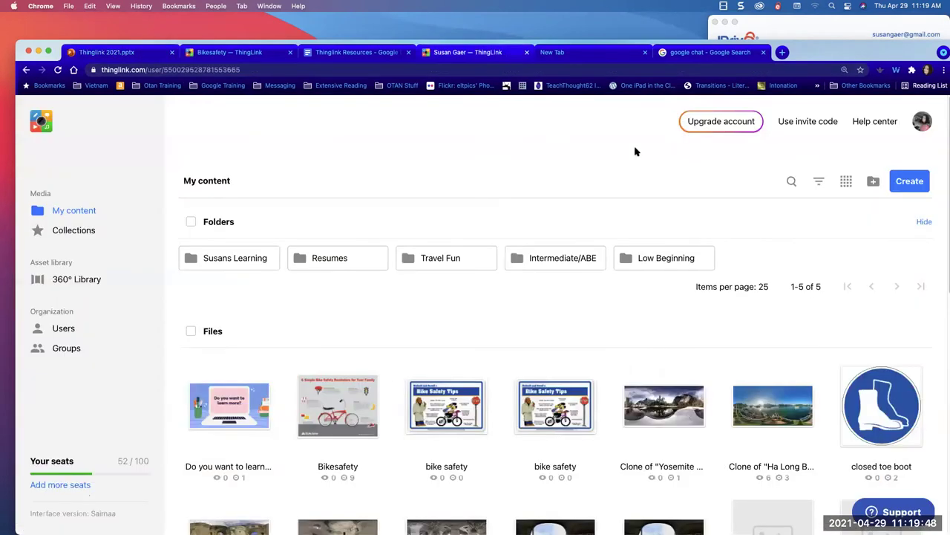
pyautogui.click(908, 186)
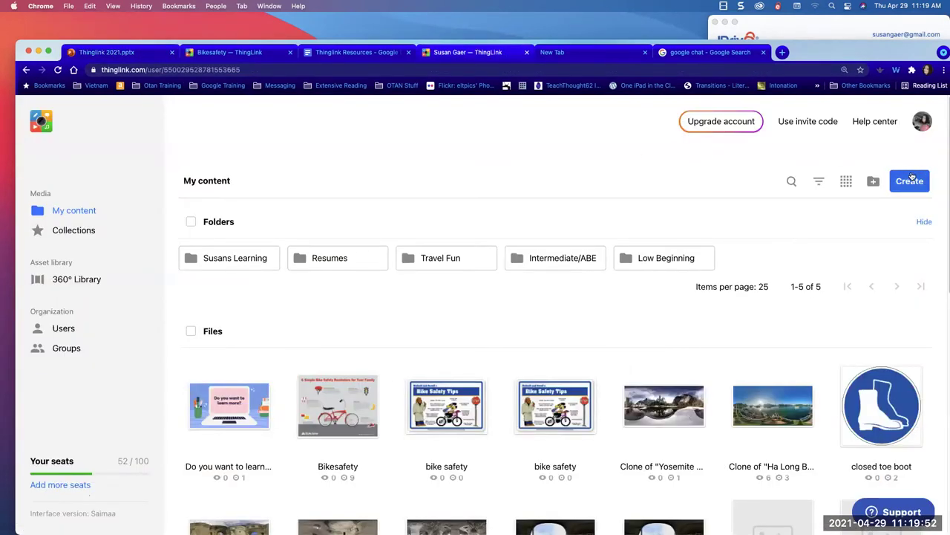
pyautogui.click(914, 175)
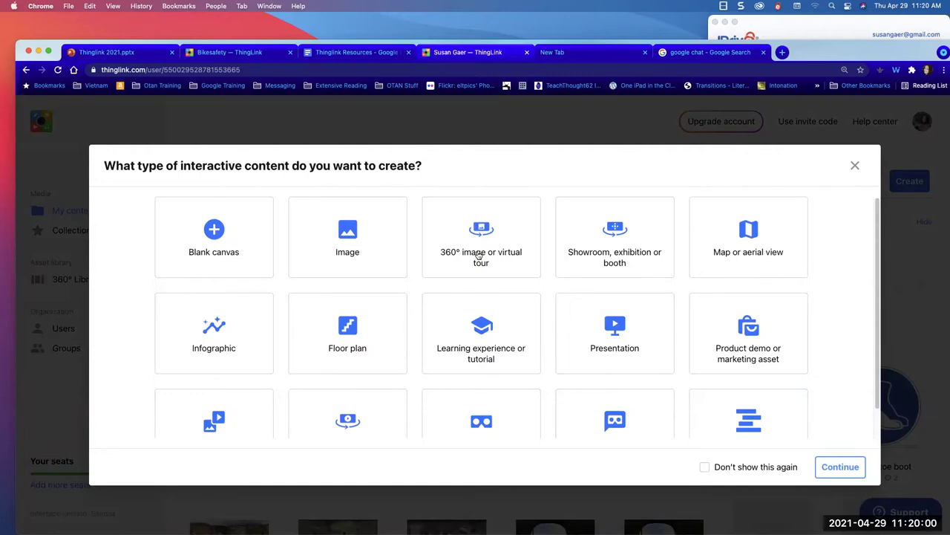
pyautogui.click(347, 234)
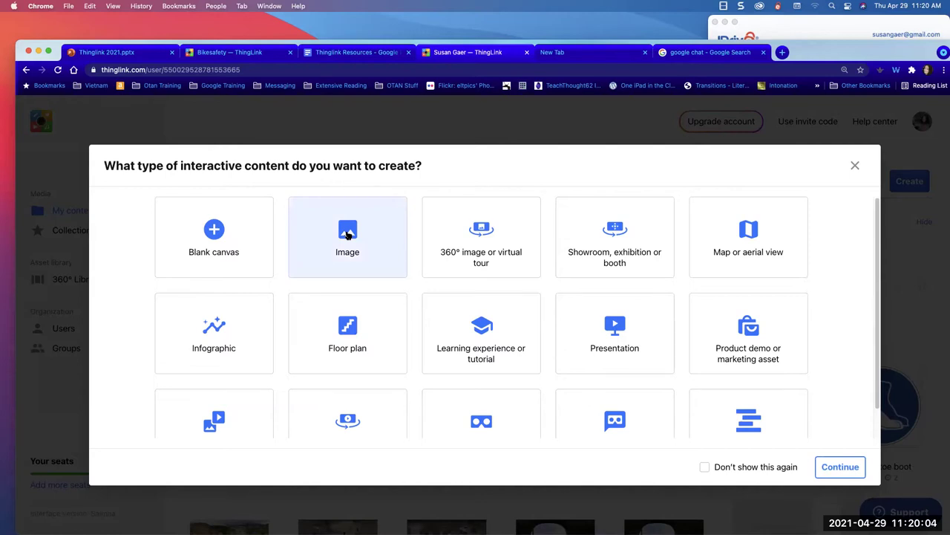
pyautogui.click(831, 466)
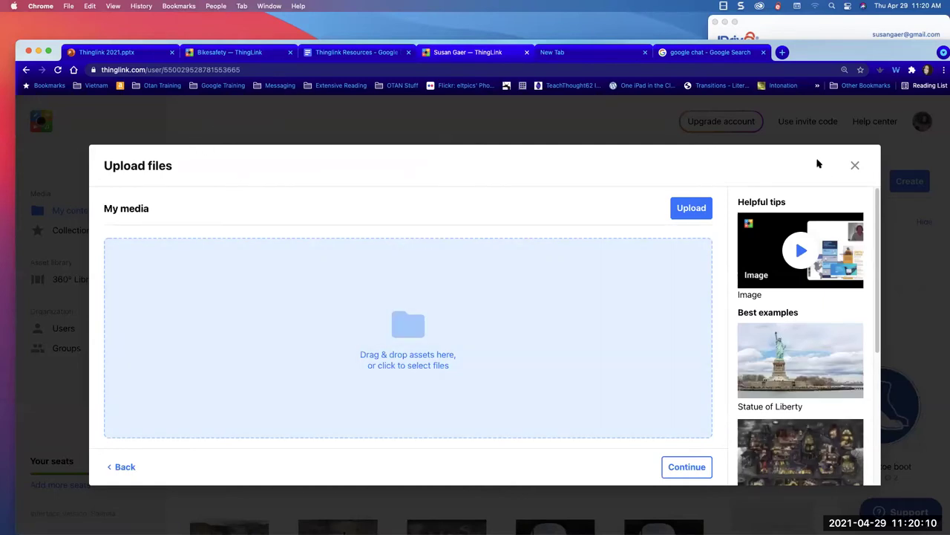
pyautogui.click(855, 165)
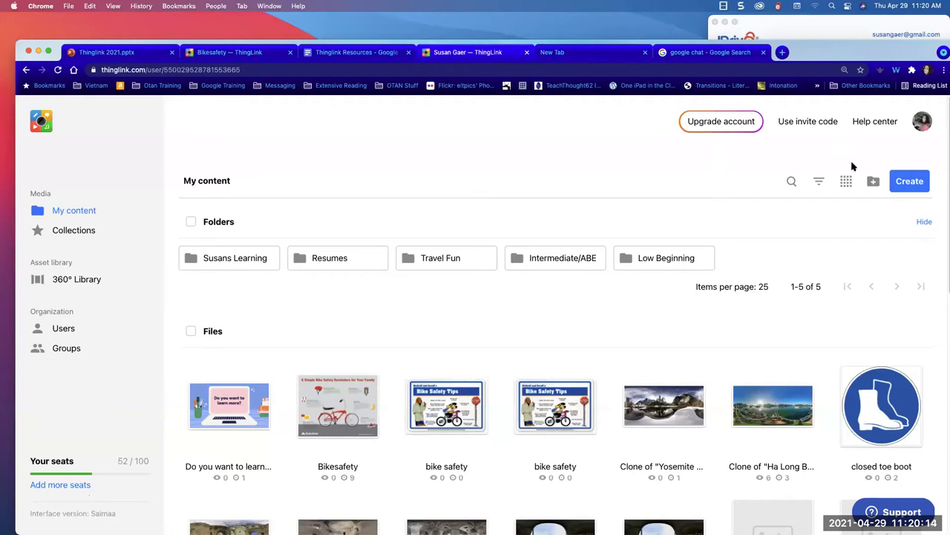
pyautogui.click(907, 182)
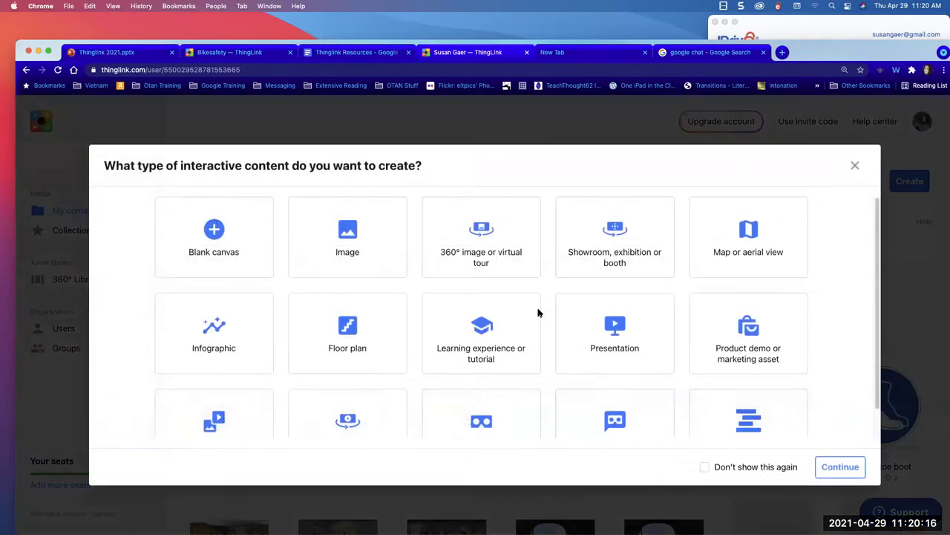
pyautogui.click(602, 340)
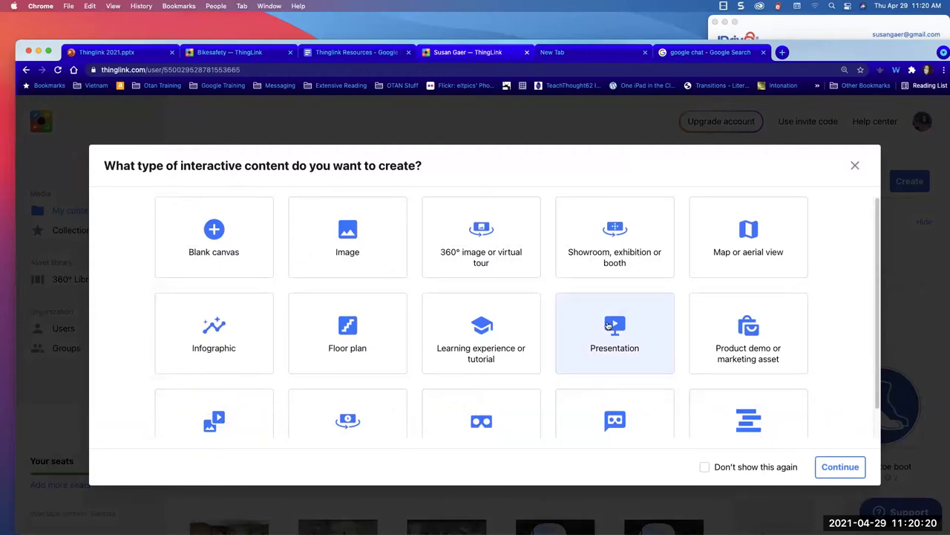
pyautogui.click(830, 466)
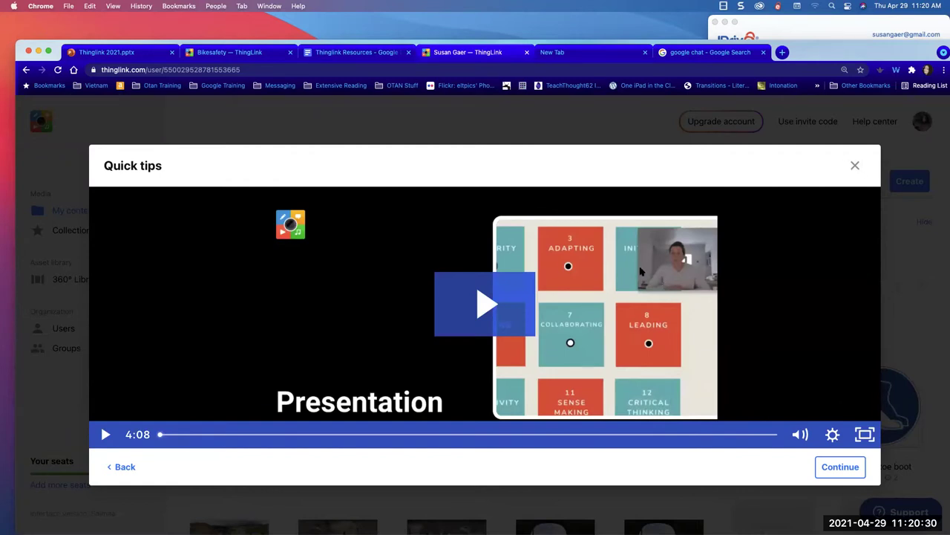
pyautogui.click(855, 167)
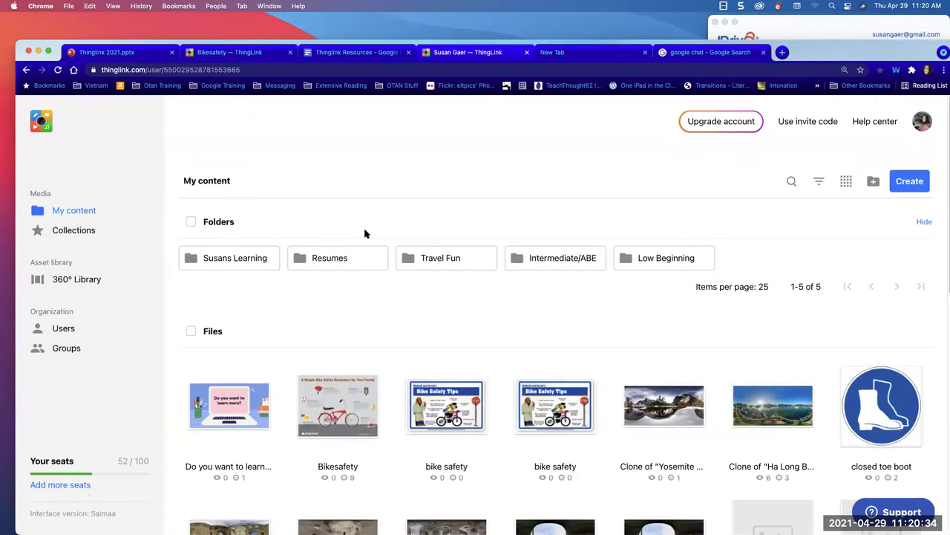
pyautogui.click(146, 54)
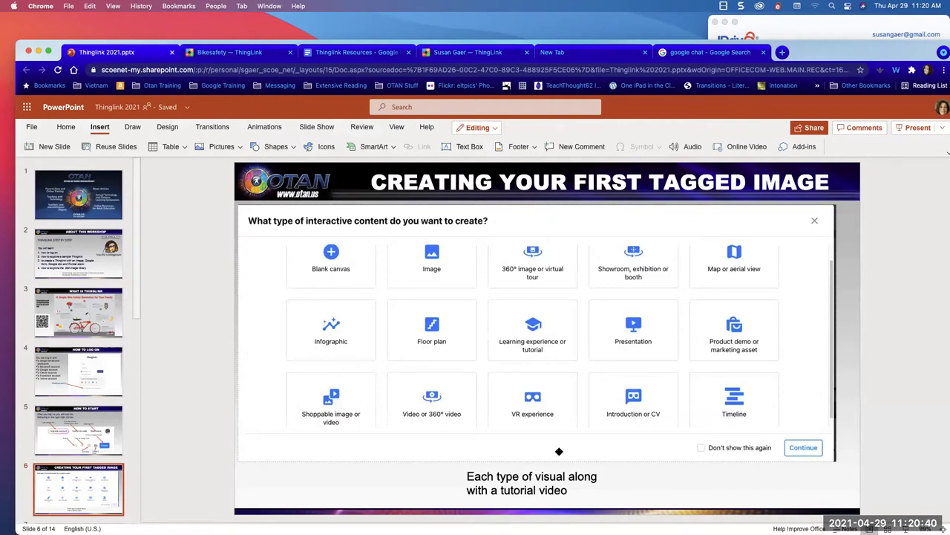
pyautogui.scroll(-3, 54, 466)
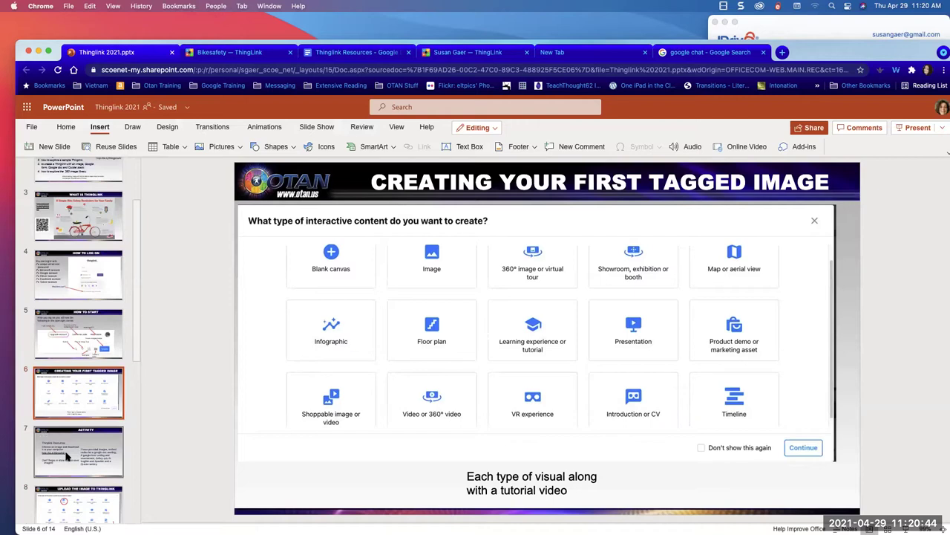
pyautogui.click(67, 455)
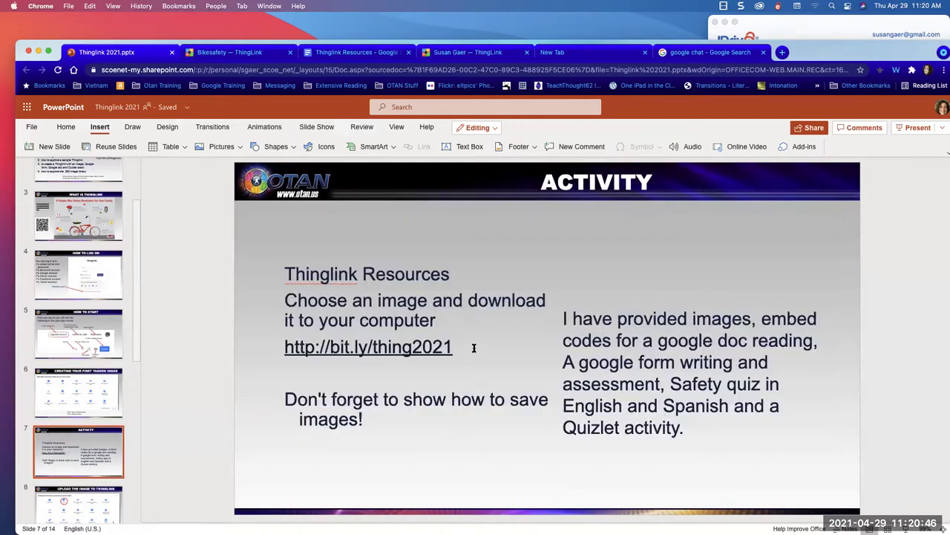
pyautogui.click(424, 346)
pyautogui.moveTo(282, 349); pyautogui.dragTo(453, 347)
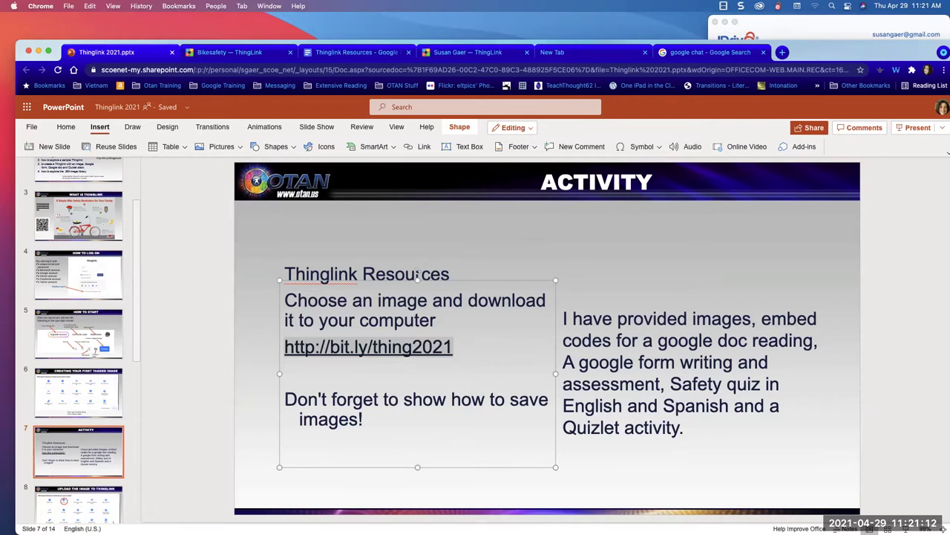
pyautogui.click(478, 52)
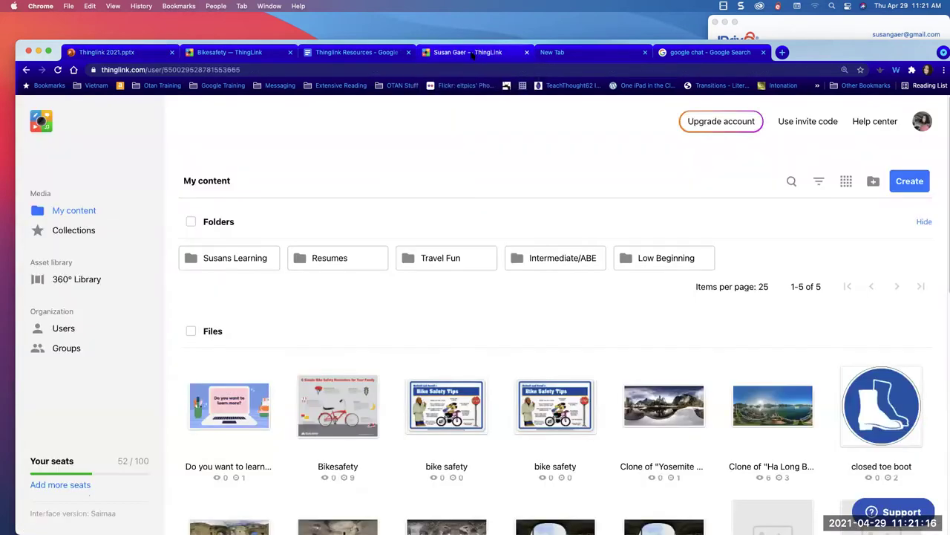
# - Shrink the browser window and move the Thinglink Resources tab into a new window
pyautogui.moveTo(835, 57); pyautogui.dragTo(780, 49)
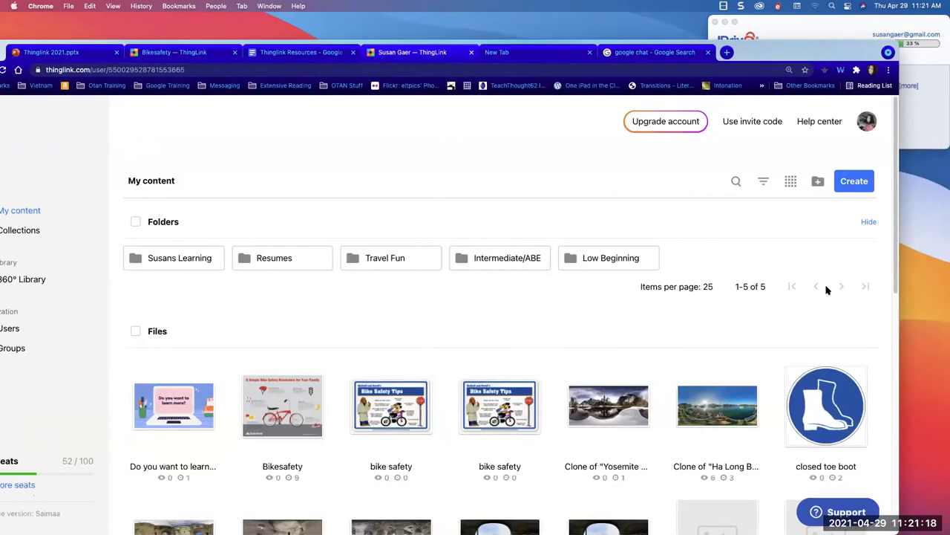
pyautogui.moveTo(899, 453); pyautogui.dragTo(545, 358)
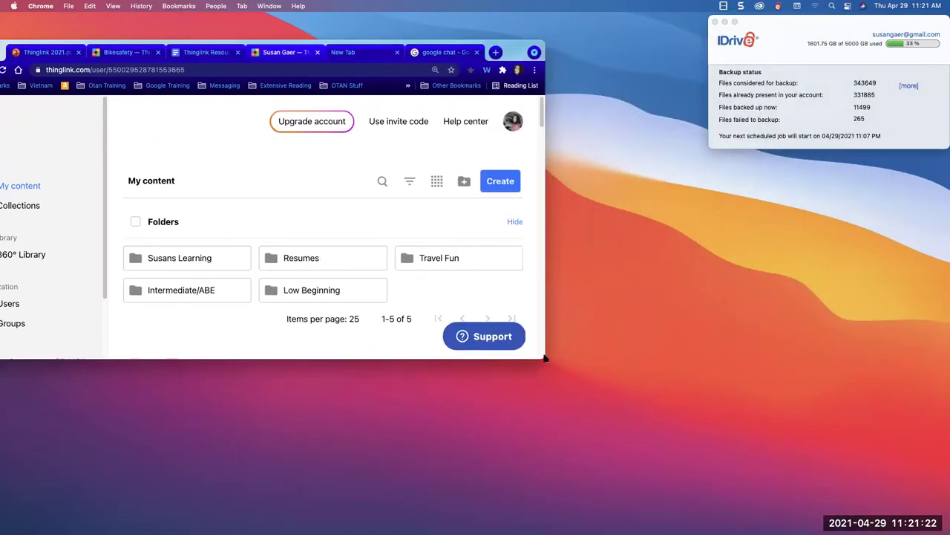
pyautogui.click(206, 52)
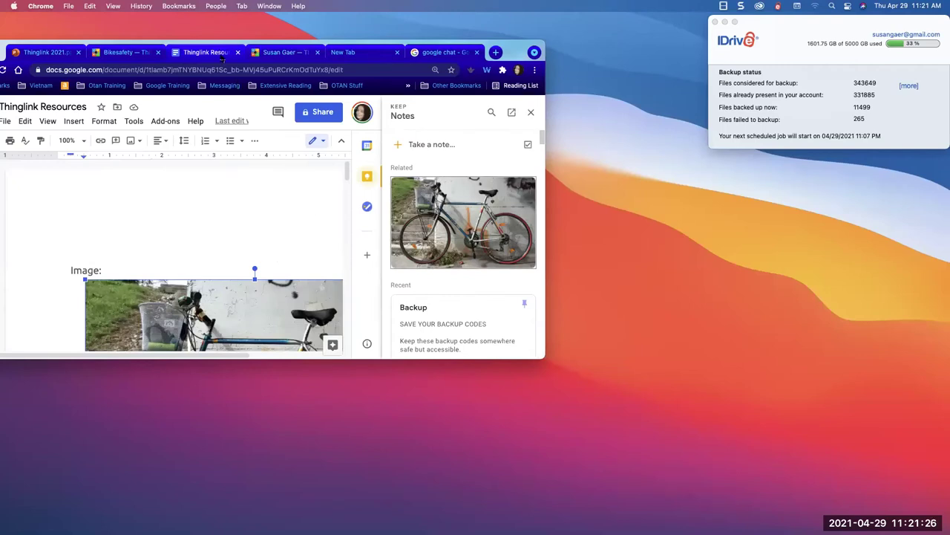
pyautogui.rightClick(221, 55)
pyautogui.moveTo(223, 94)
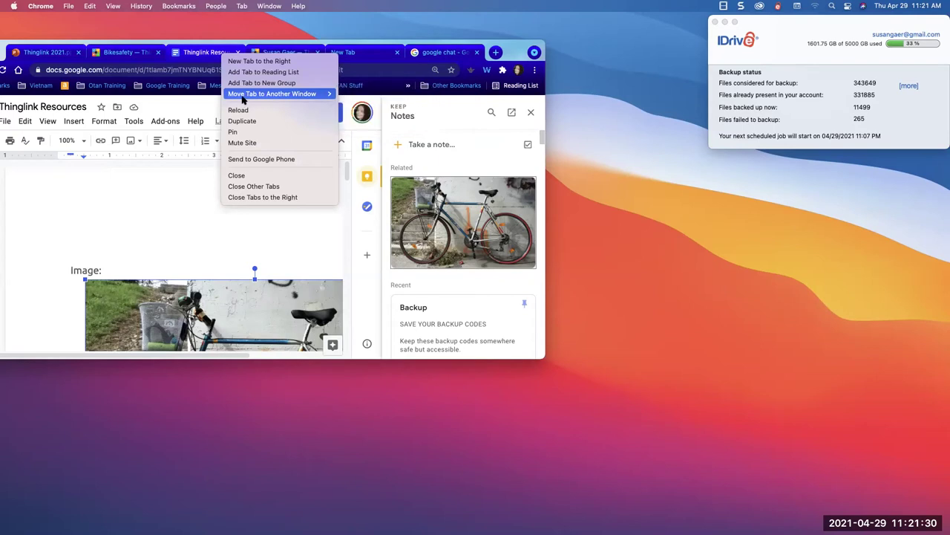
pyautogui.click(354, 97)
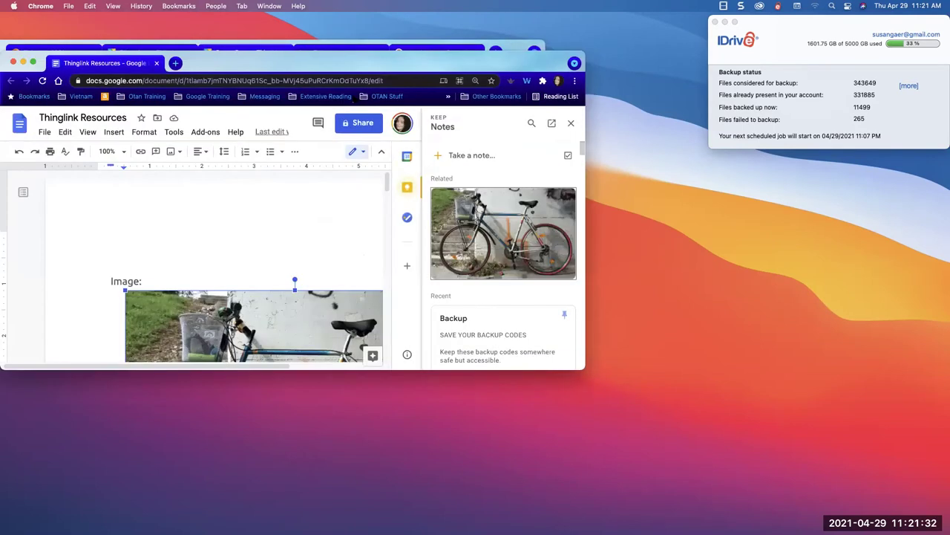
# - Position the new document window beside ThingLink and scroll through its images
pyautogui.moveTo(330, 63); pyautogui.dragTo(876, 19)
pyautogui.scroll(-10, 598, 136)
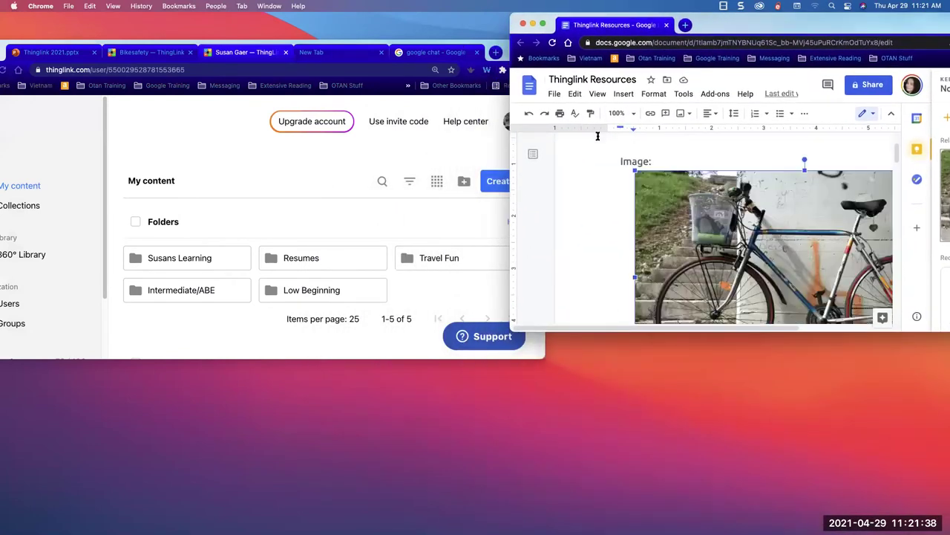
pyautogui.scroll(-5, 599, 177)
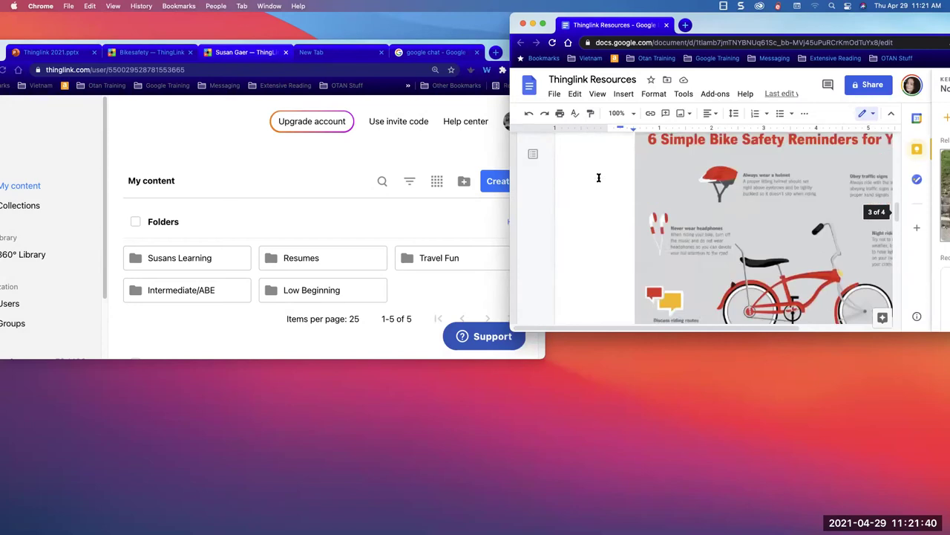
pyautogui.scroll(3, 599, 178)
pyautogui.scroll(10, 599, 177)
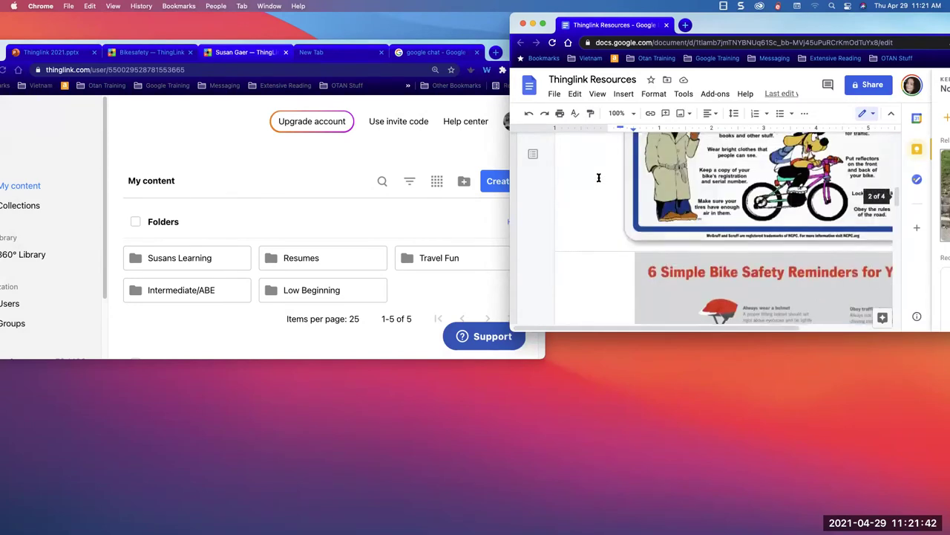
pyautogui.scroll(2, 598, 178)
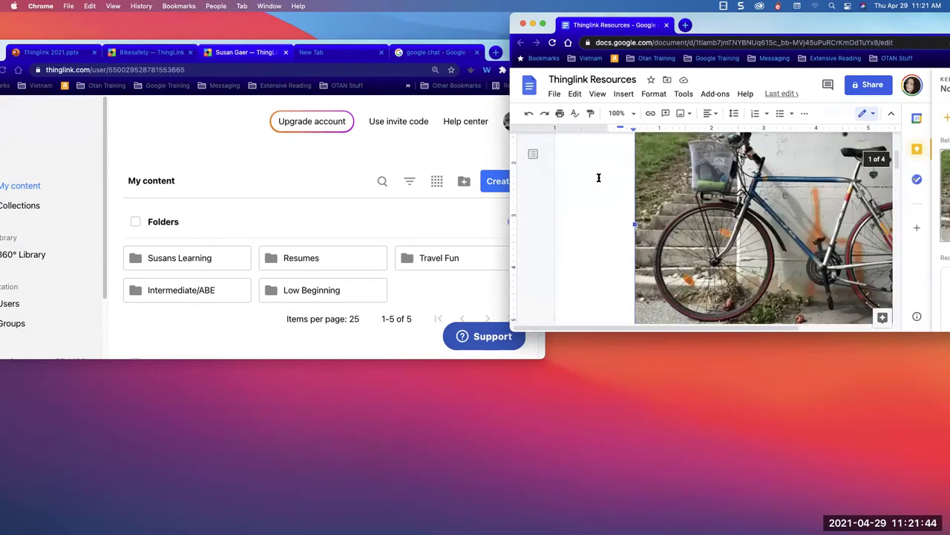
pyautogui.moveTo(759, 27); pyautogui.dragTo(385, 62)
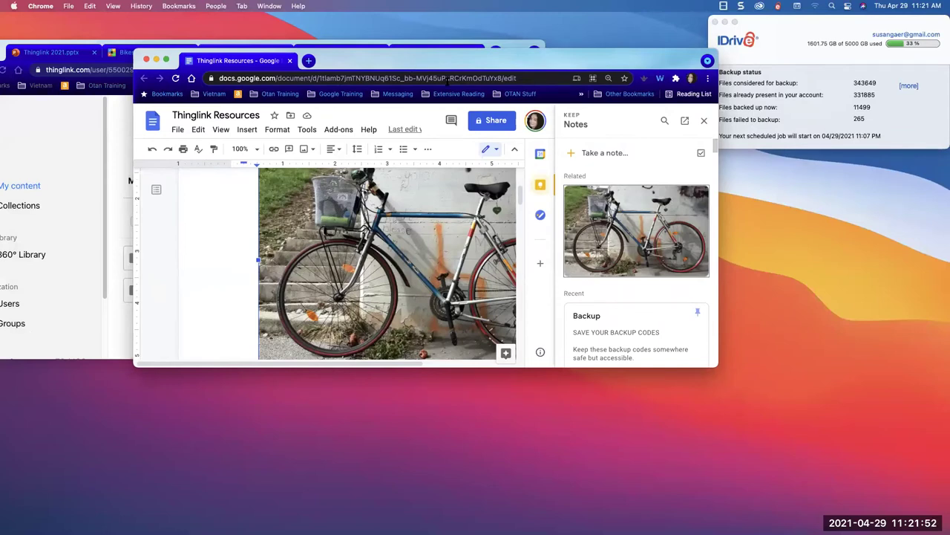
# - Change link sharing for Thinglink Resources to anyone with the link as Editor
pyautogui.click(503, 122)
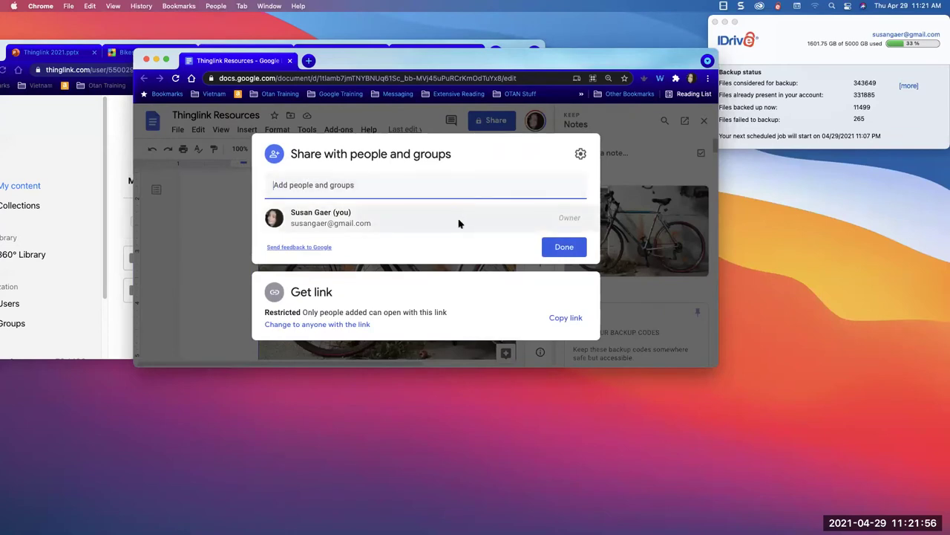
pyautogui.click(346, 325)
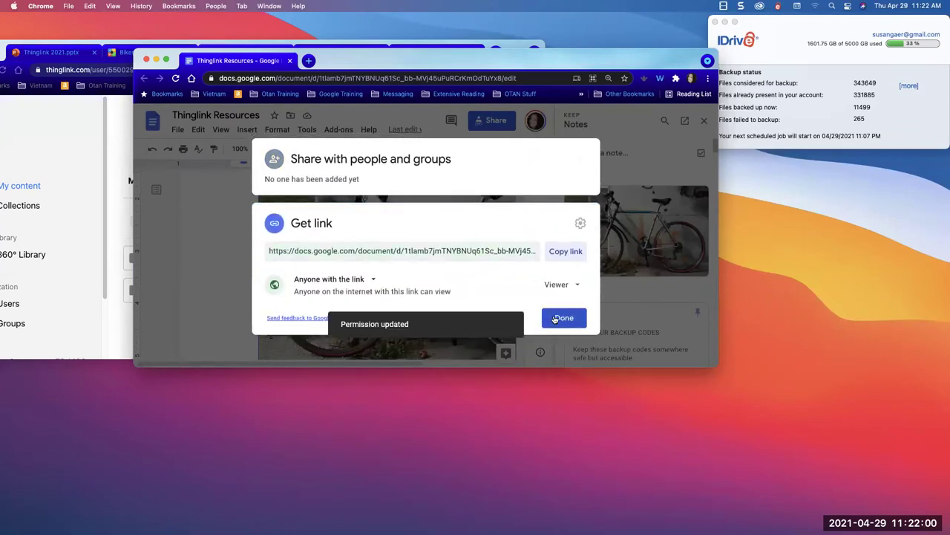
pyautogui.click(558, 285)
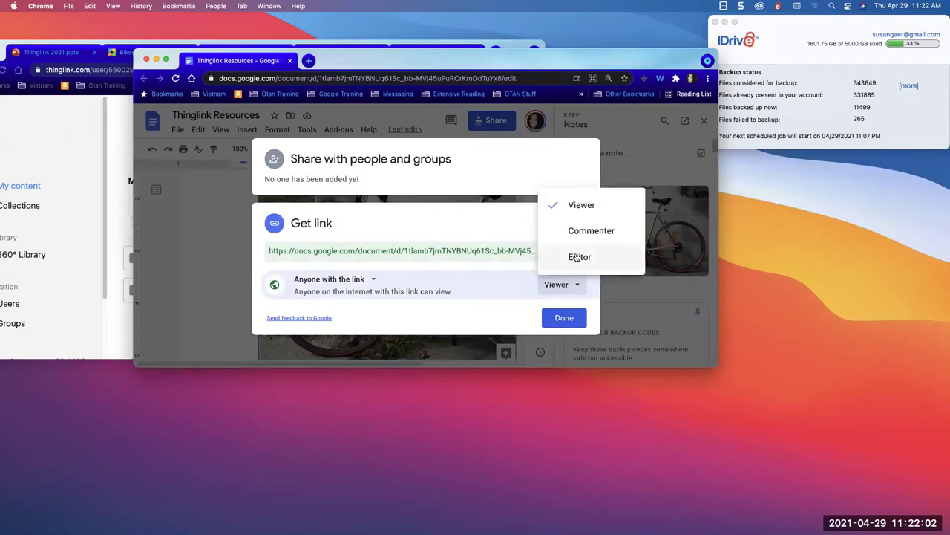
pyautogui.click(576, 256)
pyautogui.click(556, 319)
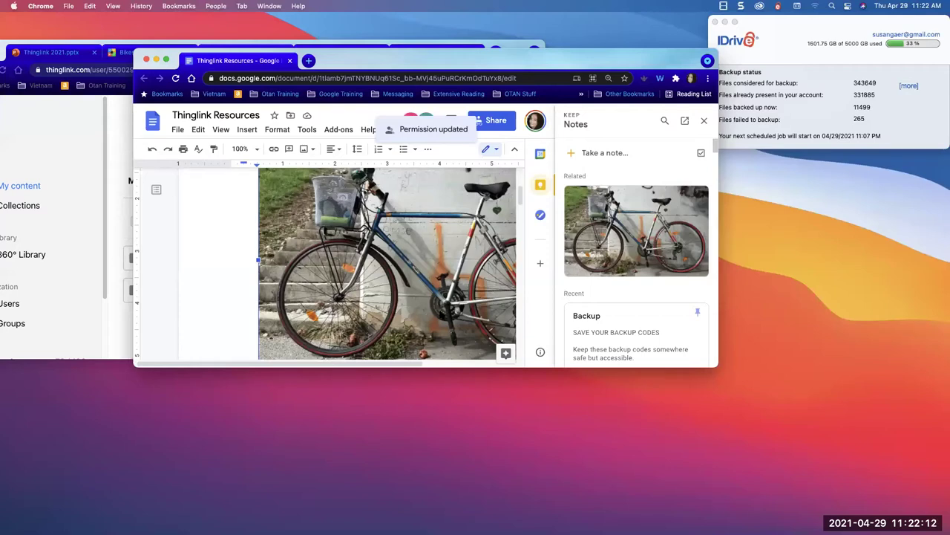
# - Enlarge the Chrome window and scroll through the bike images in the document
pyautogui.moveTo(786, 416); pyautogui.dragTo(831, 479)
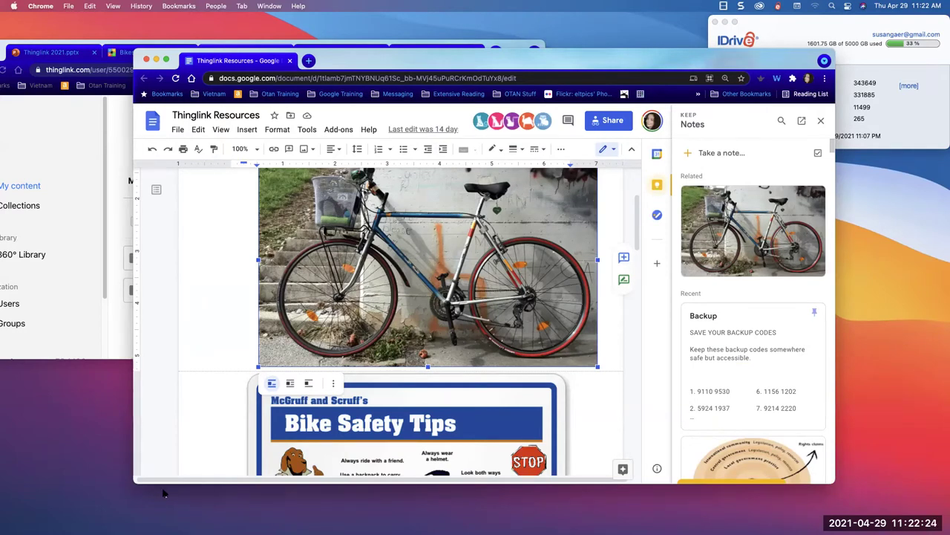
pyautogui.scroll(-5, 292, 384)
pyautogui.scroll(-1, 292, 384)
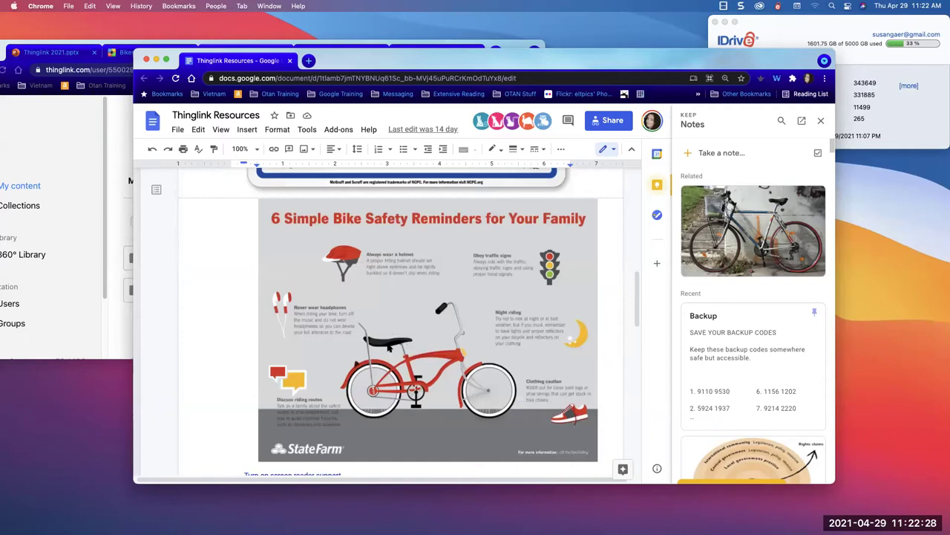
pyautogui.scroll(8, 387, 348)
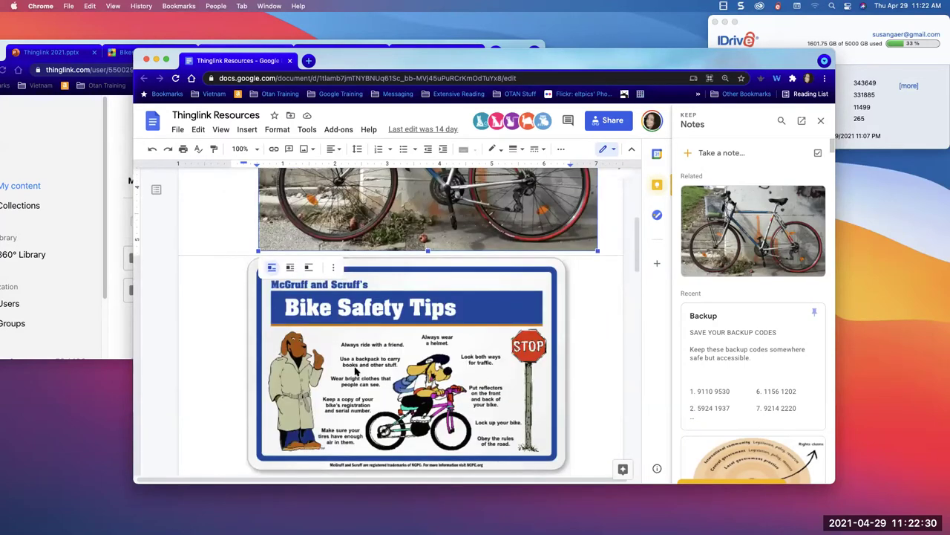
pyautogui.scroll(4, 418, 357)
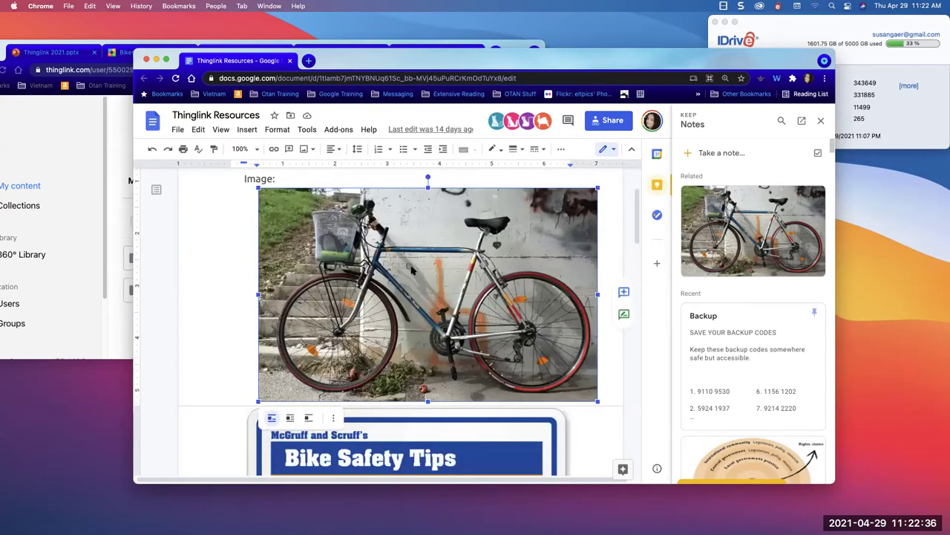
pyautogui.scroll(-3, 405, 355)
# - Save the Bike Safety Tips poster to Keep and bring up options for its new note
pyautogui.click(388, 331)
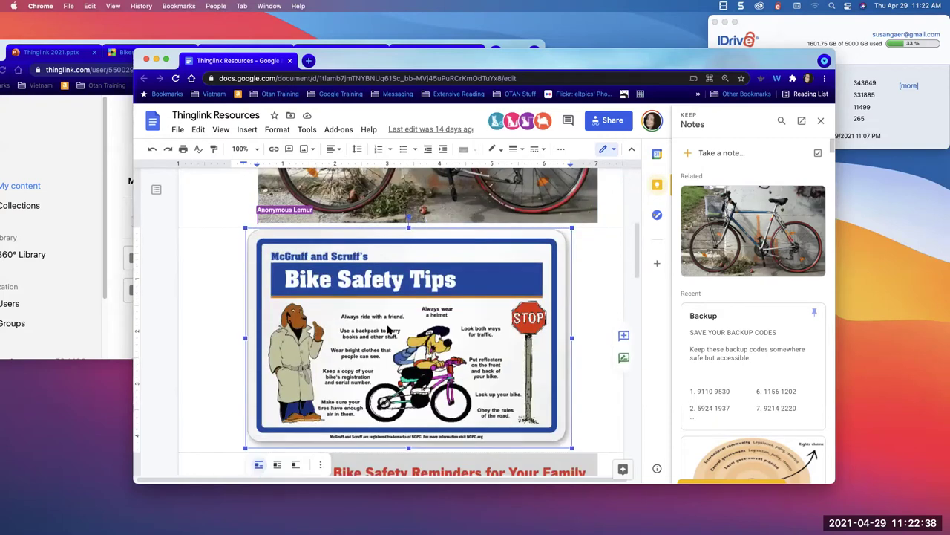
pyautogui.rightClick(388, 331)
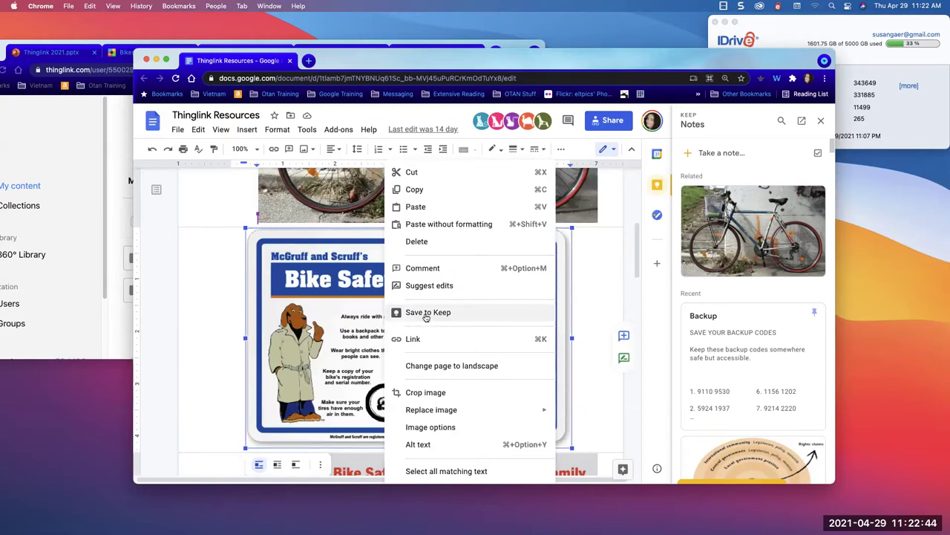
pyautogui.click(426, 314)
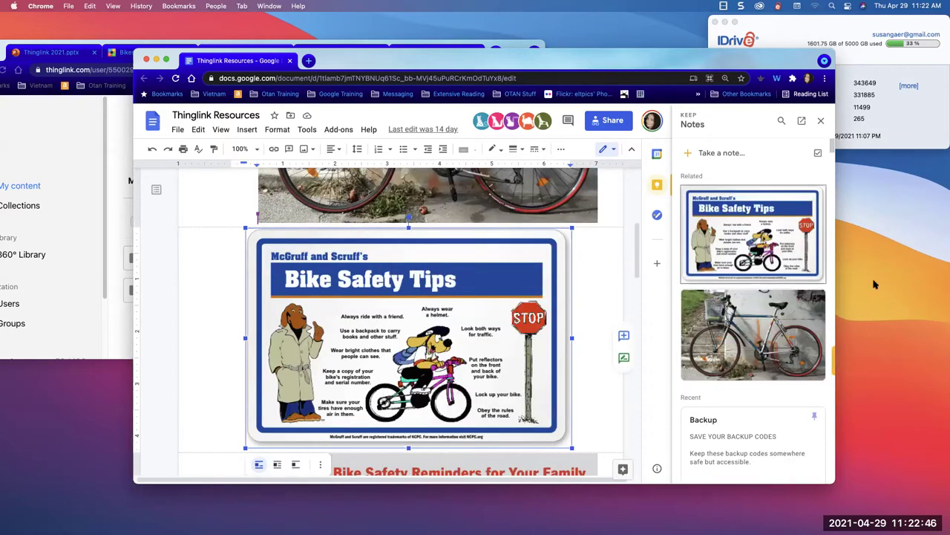
pyautogui.rightClick(752, 215)
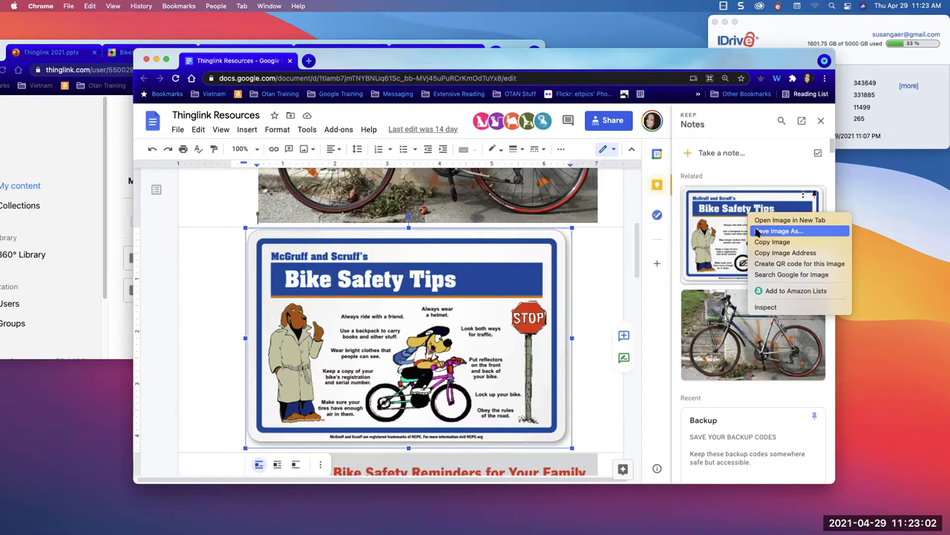
pyautogui.press('Escape')
pyautogui.moveTo(758, 233); pyautogui.dragTo(757, 234)
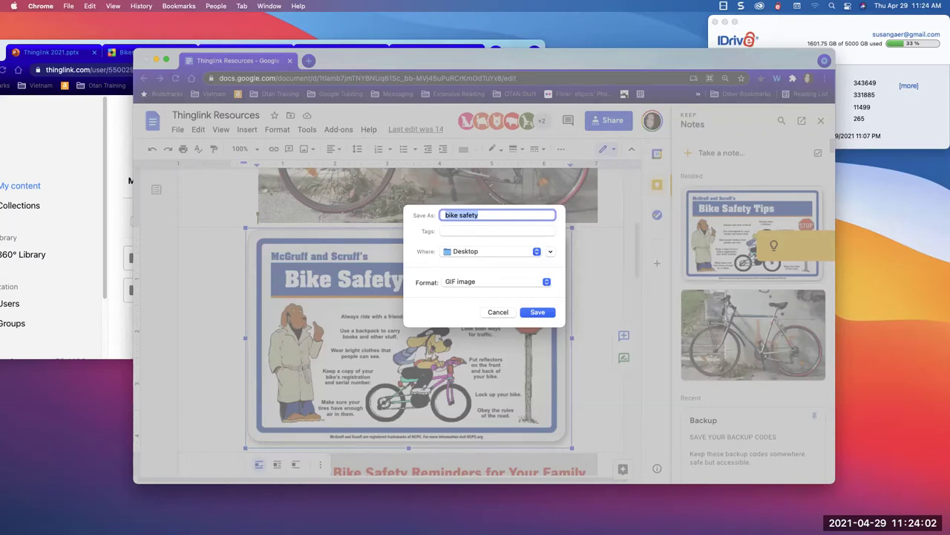
pyautogui.click(496, 313)
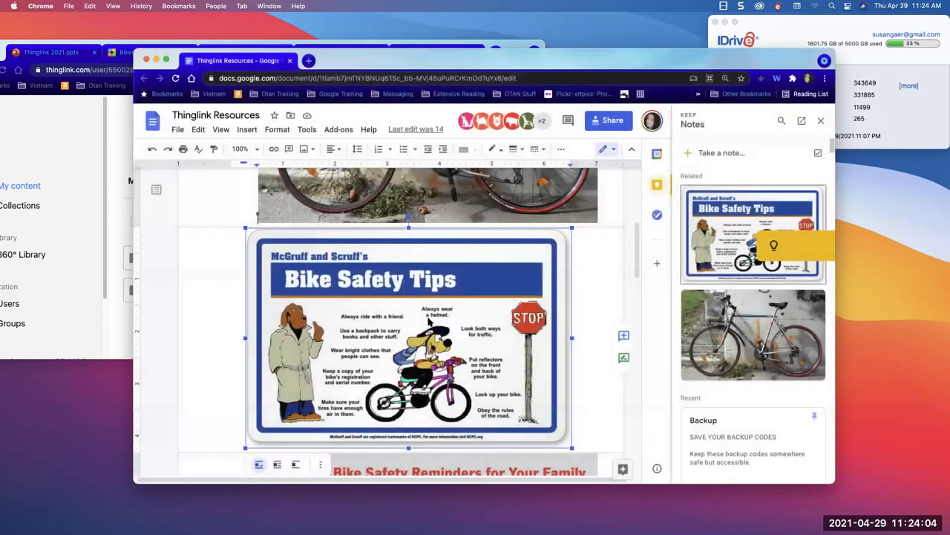
# - Save the poster to Keep again, then download it to the Desktop as bike.gif
pyautogui.rightClick(428, 321)
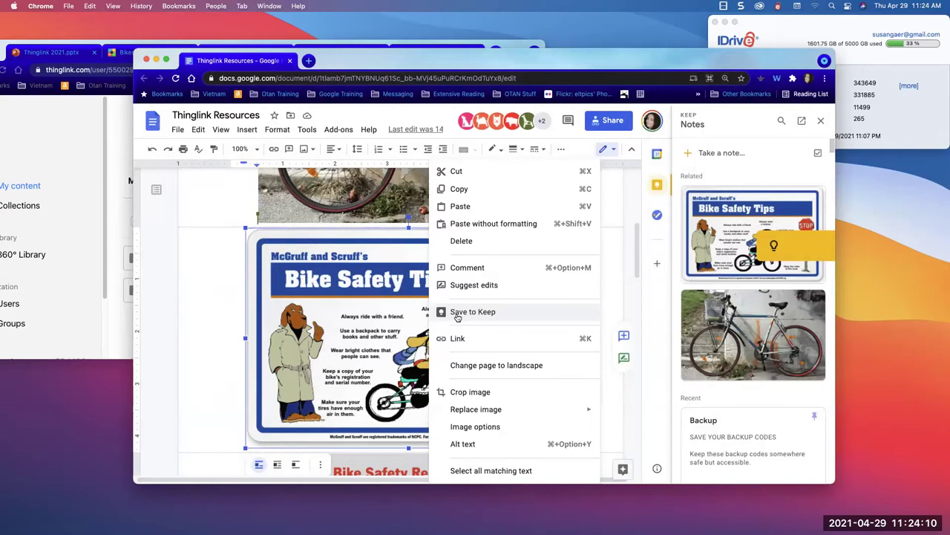
pyautogui.click(458, 312)
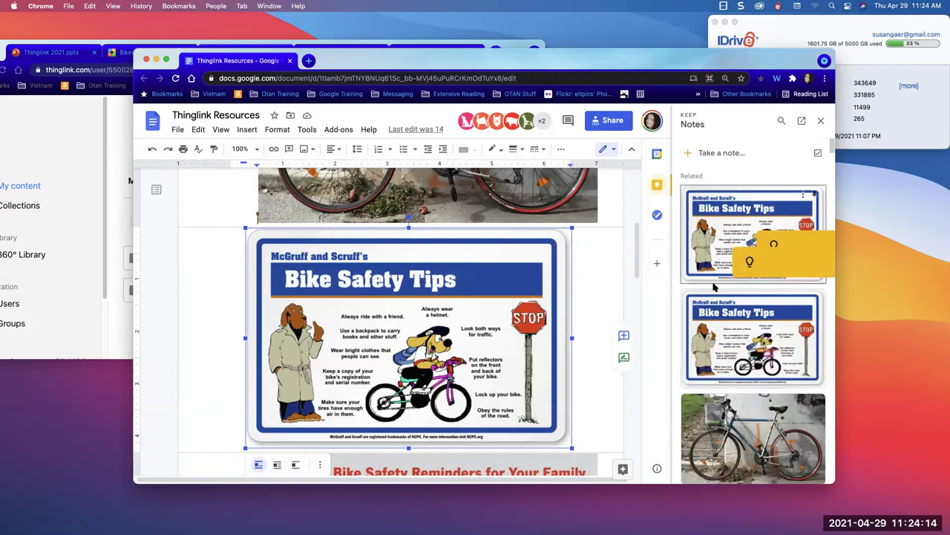
pyautogui.rightClick(710, 335)
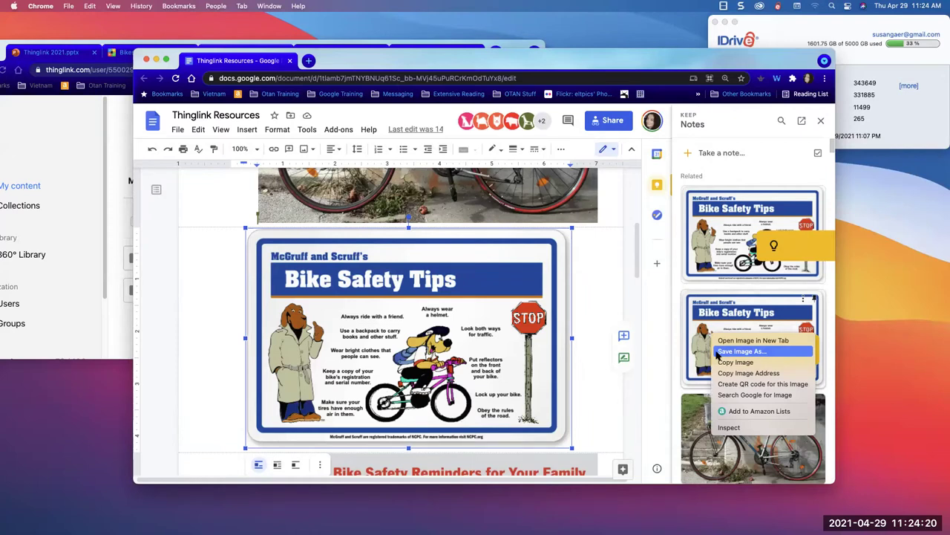
pyautogui.click(719, 352)
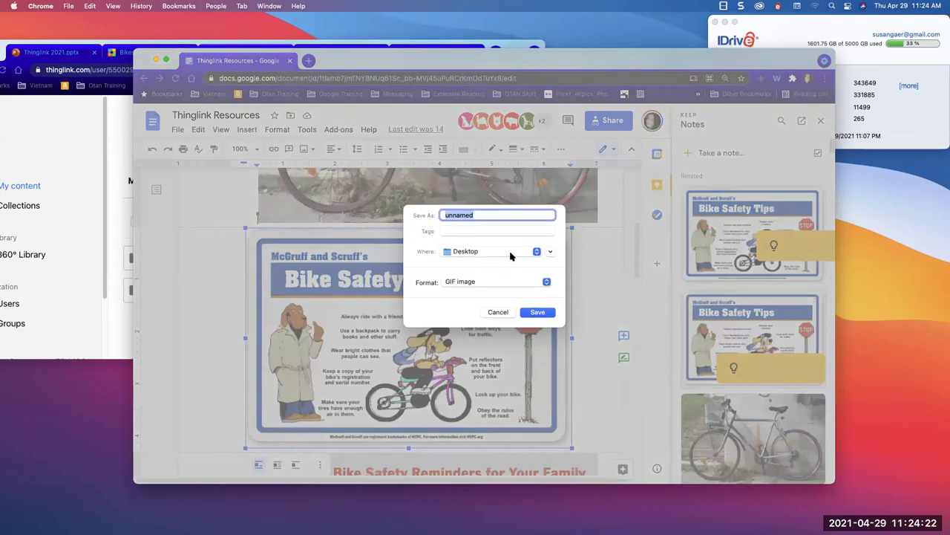
pyautogui.click(510, 252)
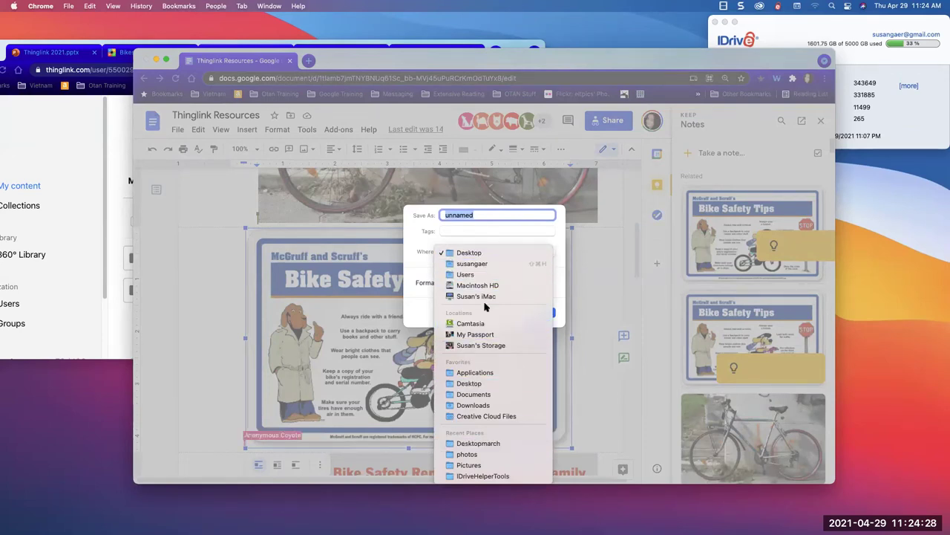
pyautogui.click(471, 254)
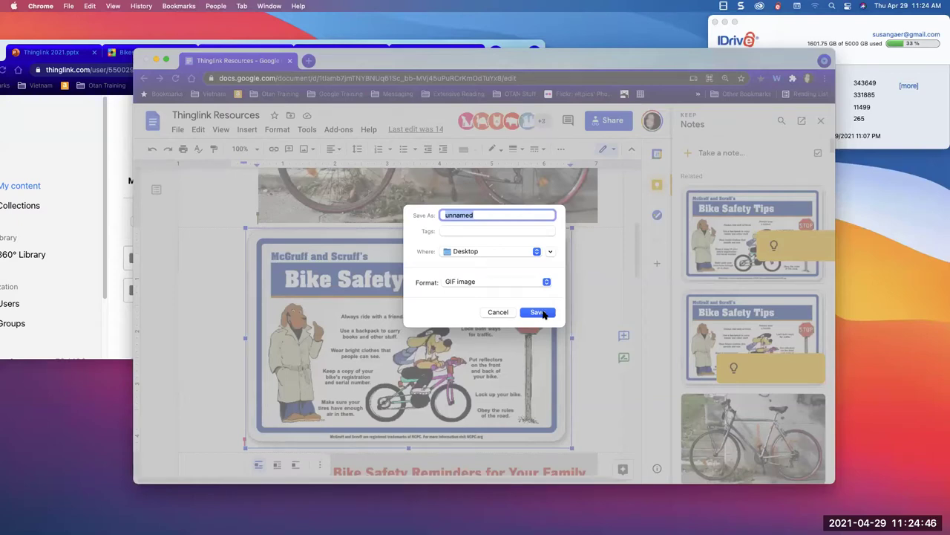
pyautogui.write('bike')
pyautogui.press('Return')
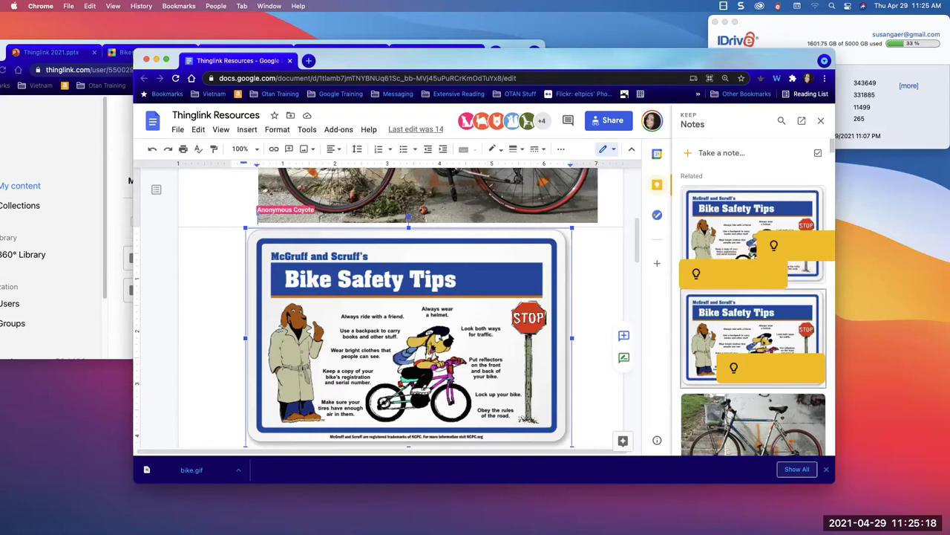
# - Scroll the document, then highlight the Thinglink Resources URL in the address bar
pyautogui.scroll(-10, 449, 334)
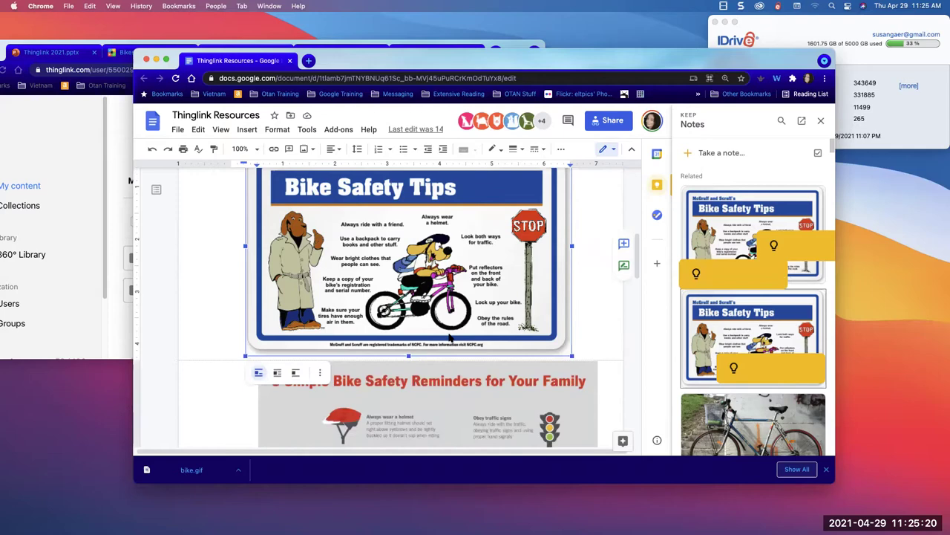
pyautogui.scroll(-3, 450, 334)
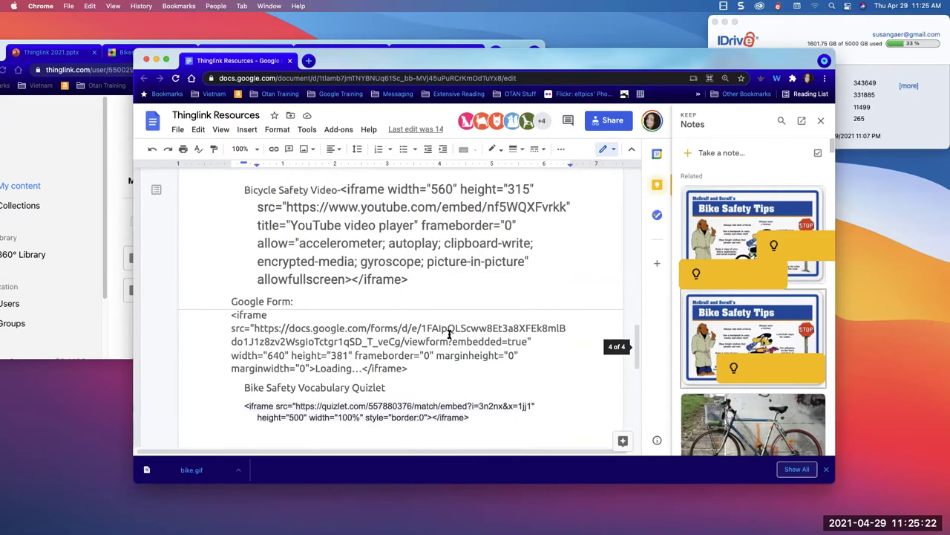
pyautogui.scroll(10, 449, 335)
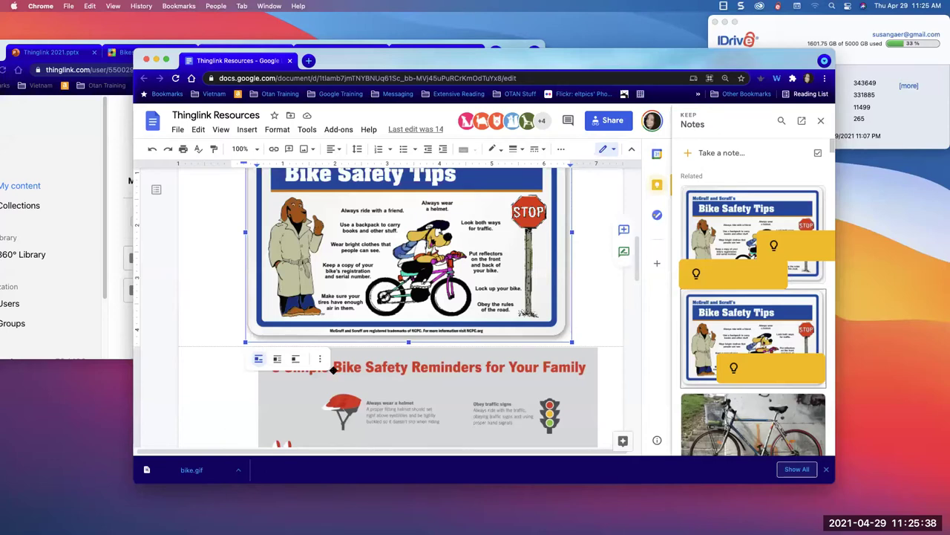
pyautogui.click(523, 78)
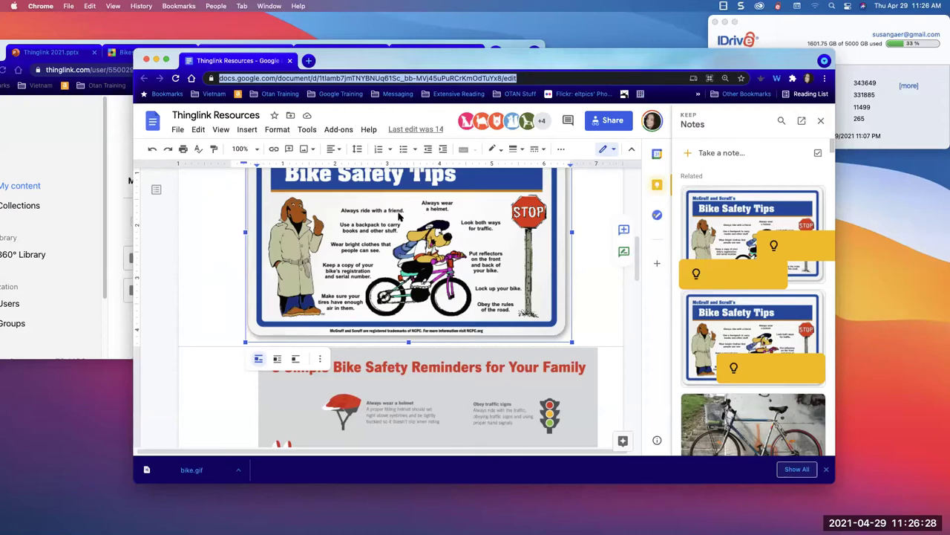
# - Bring ThingLink to the front and start a new Image project, advancing to file upload
pyautogui.click(110, 180)
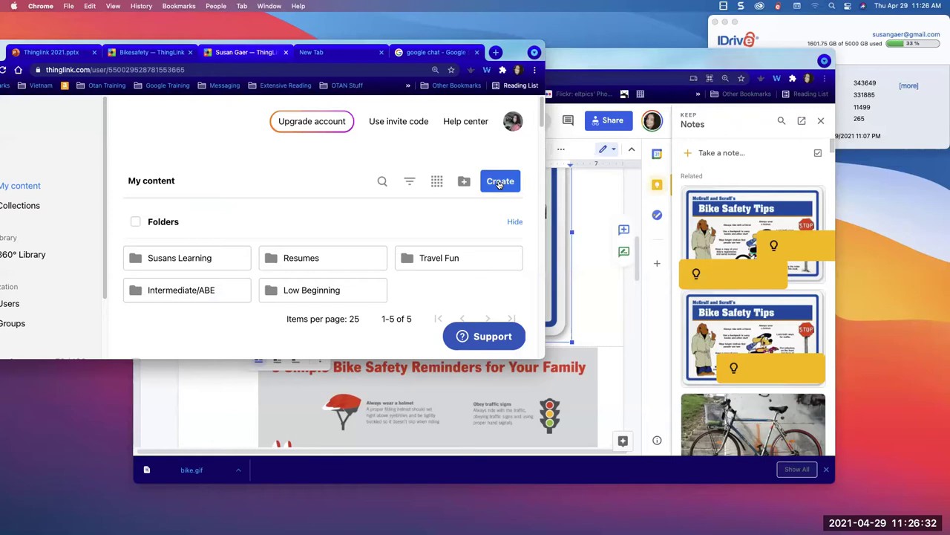
pyautogui.moveTo(509, 55); pyautogui.dragTo(645, 61)
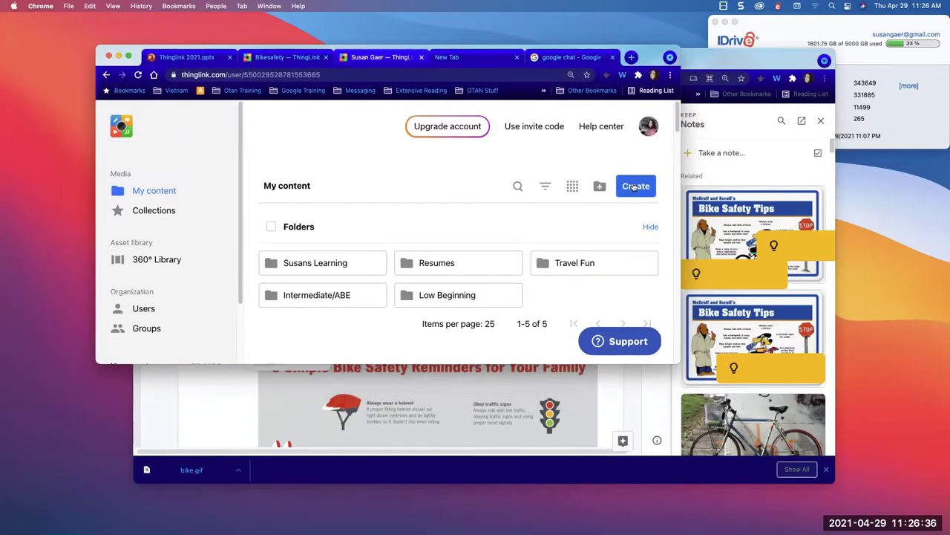
pyautogui.click(635, 187)
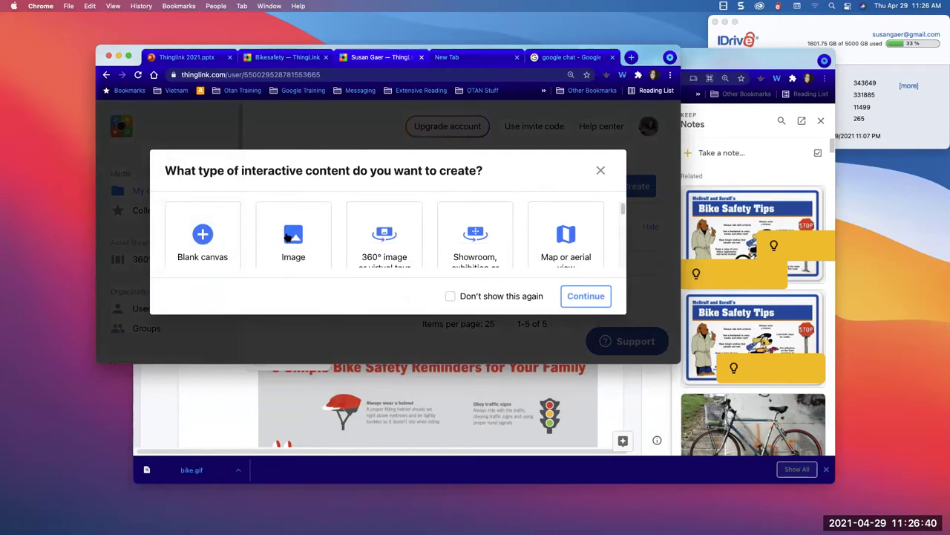
pyautogui.click(287, 236)
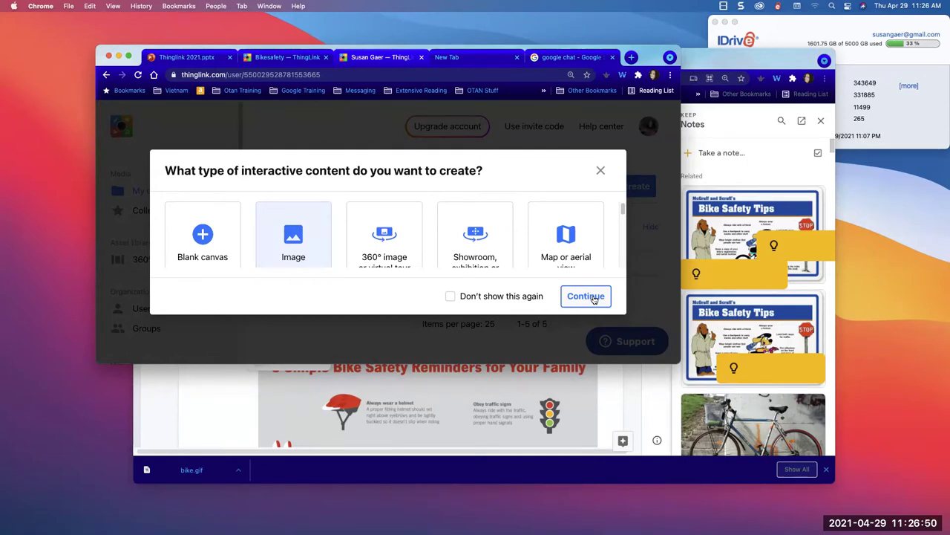
pyautogui.click(586, 296)
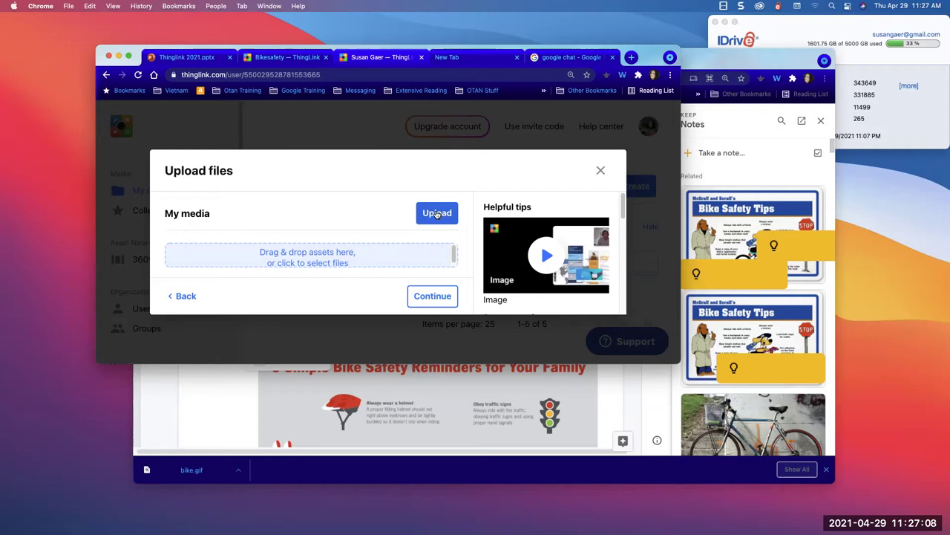
# - Pick bike.gif from the Desktop for upload, then close the Upload files dialog
pyautogui.click(436, 213)
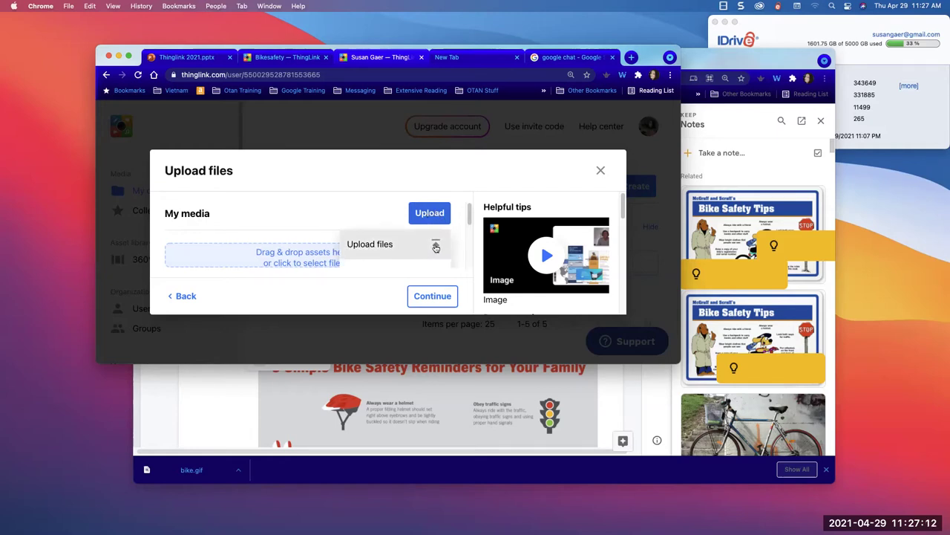
pyautogui.click(436, 247)
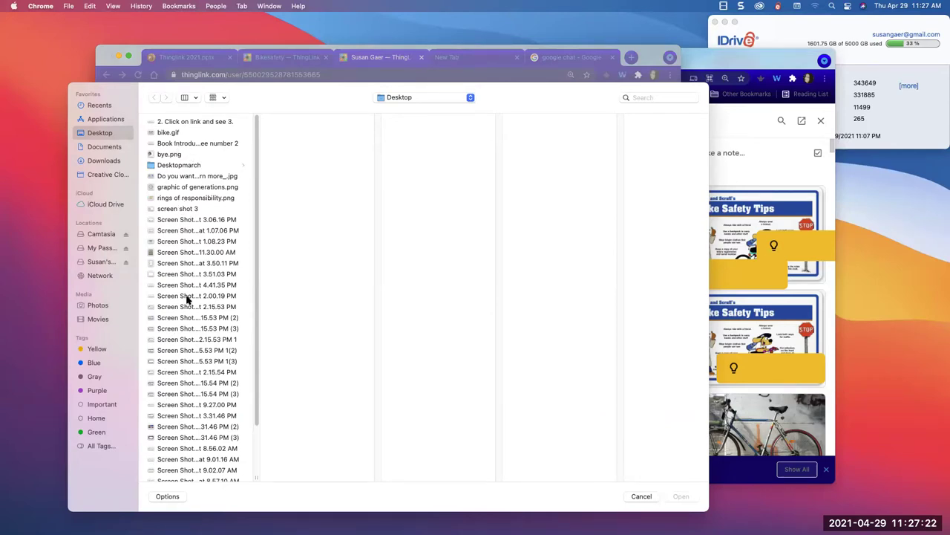
pyautogui.click(170, 135)
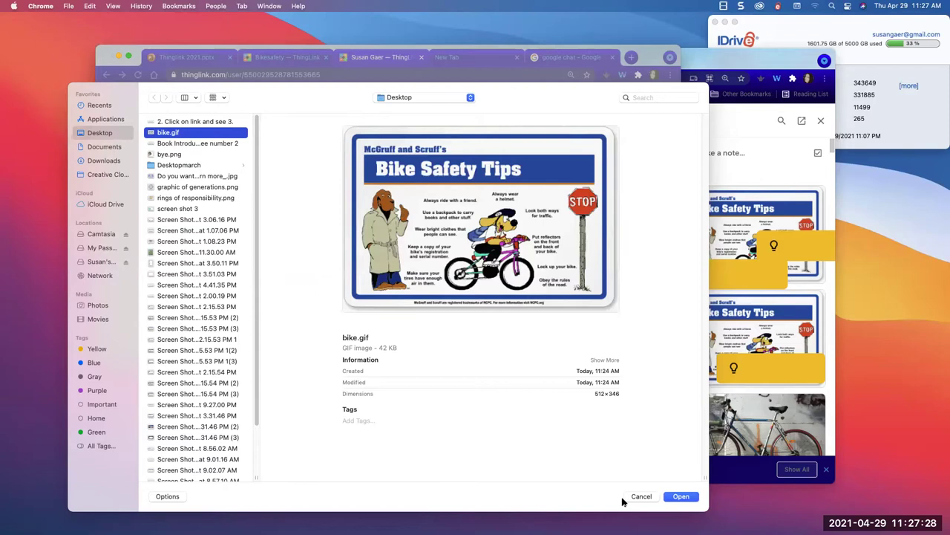
pyautogui.click(687, 498)
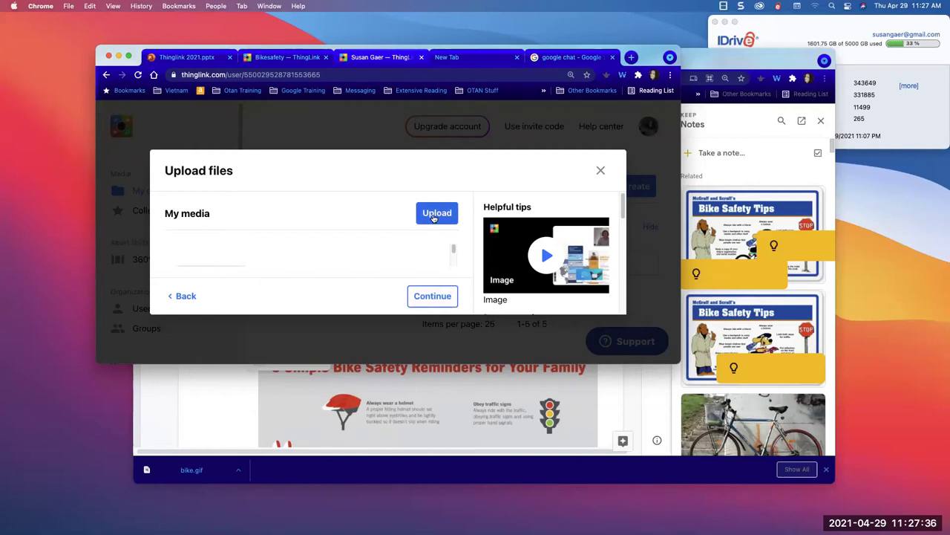
pyautogui.click(401, 134)
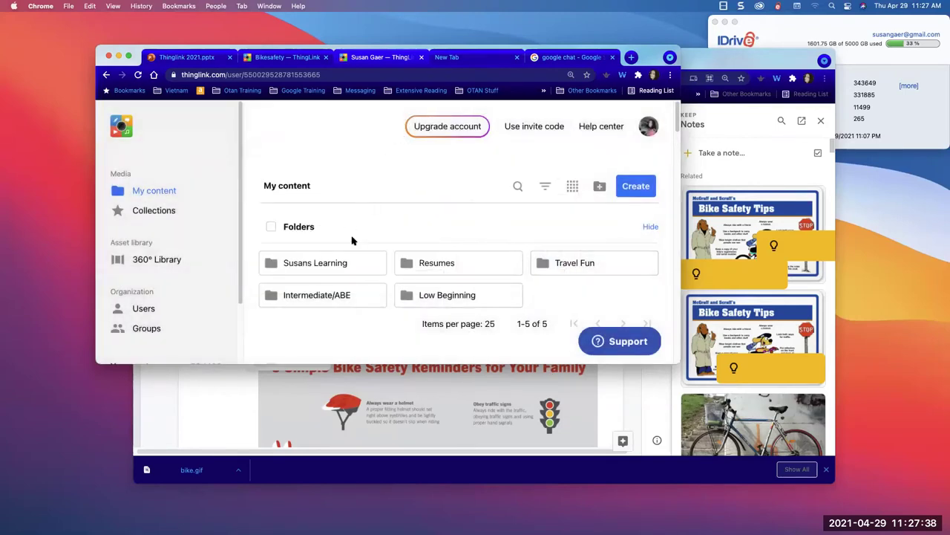
# - Start a new Image project and upload bike.gif from the Desktop
pyautogui.click(636, 187)
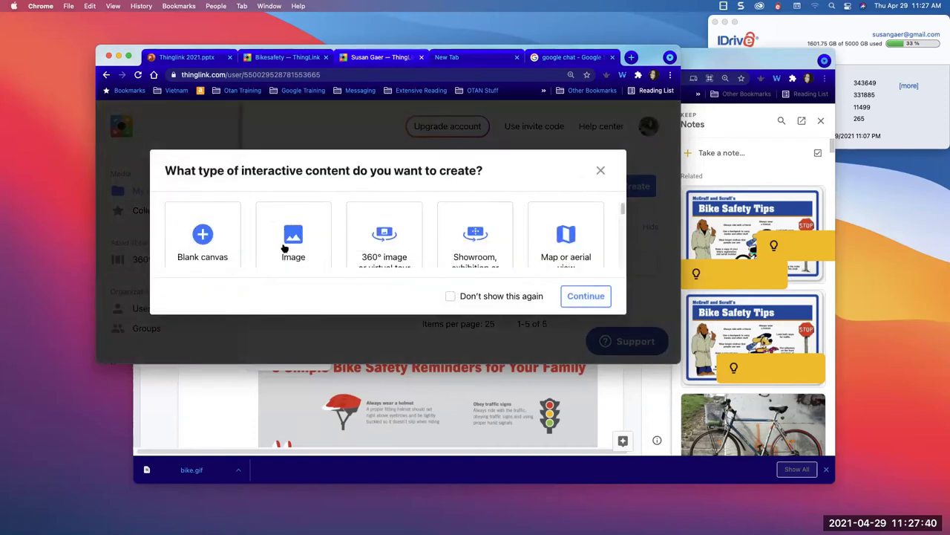
pyautogui.click(297, 238)
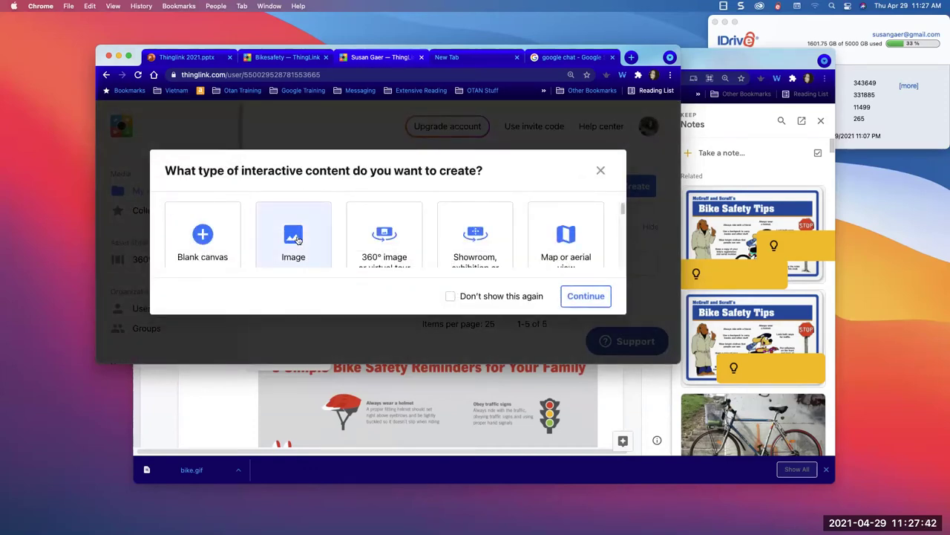
pyautogui.click(578, 299)
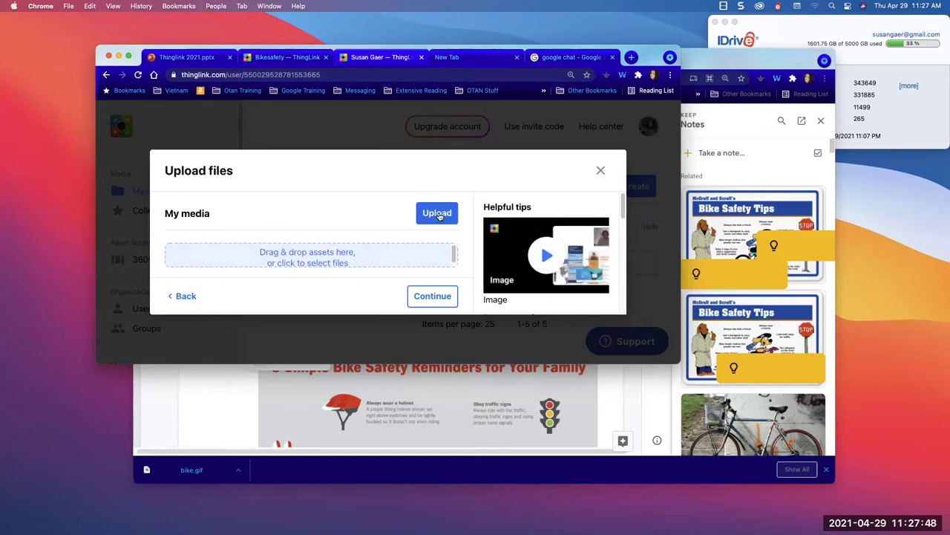
pyautogui.click(437, 213)
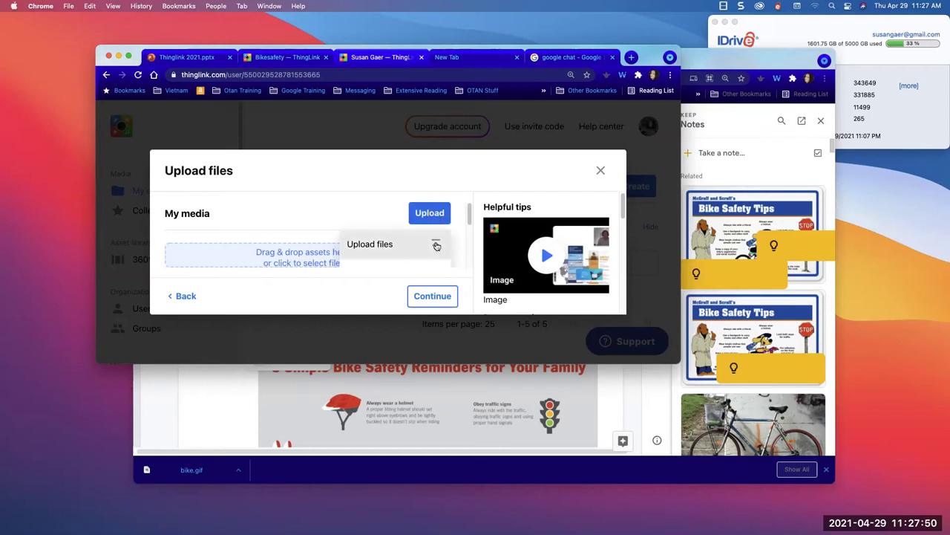
pyautogui.click(436, 245)
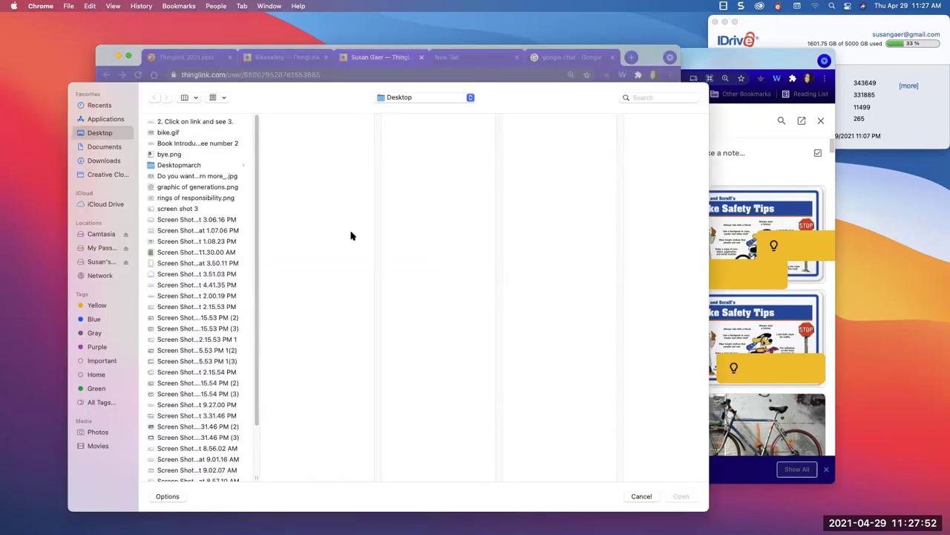
pyautogui.click(180, 133)
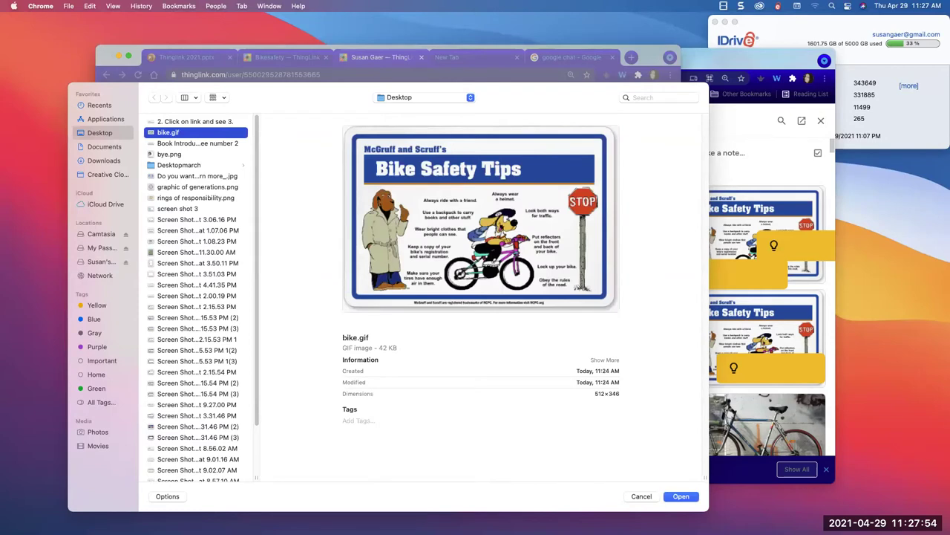
pyautogui.click(682, 496)
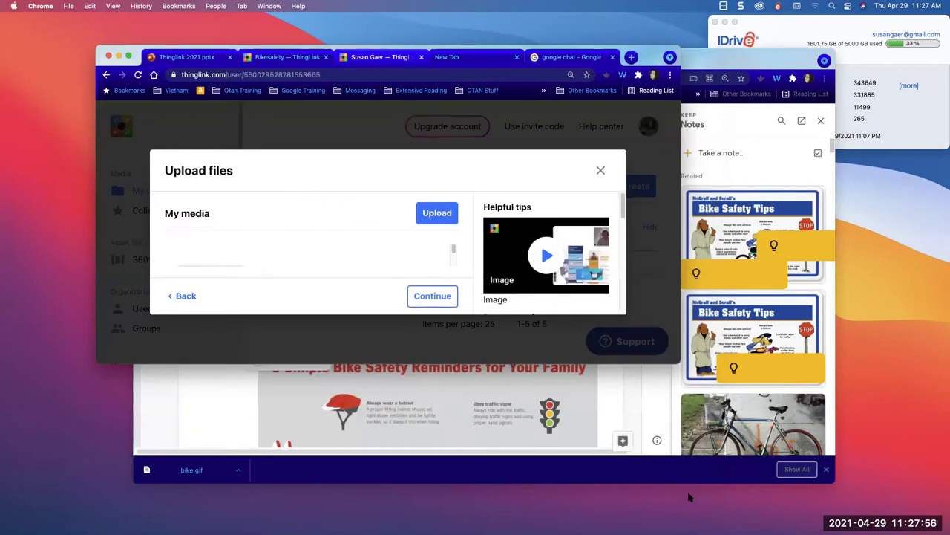
pyautogui.click(431, 297)
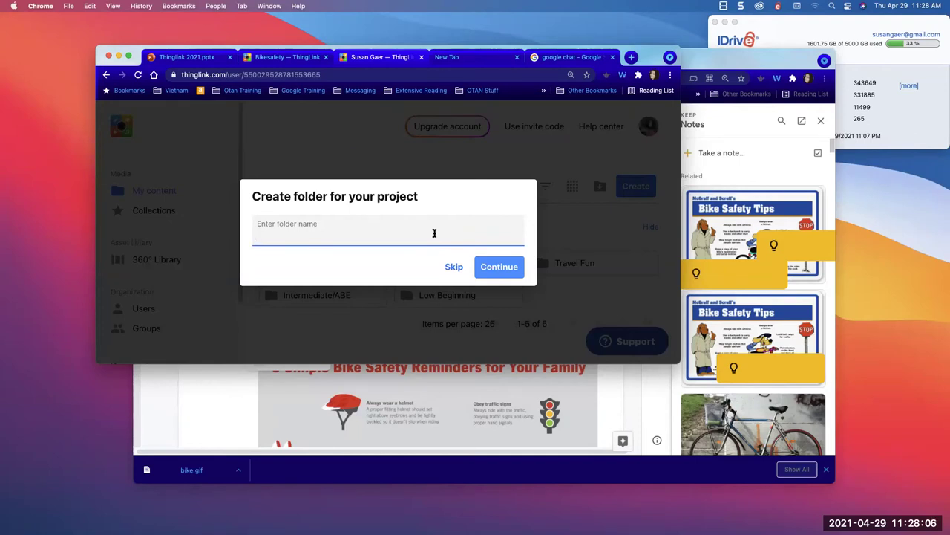
# - Save the project into a new folder named 'Thinglink Demo'
pyautogui.click(434, 233)
pyautogui.write('Thinglink Demo')
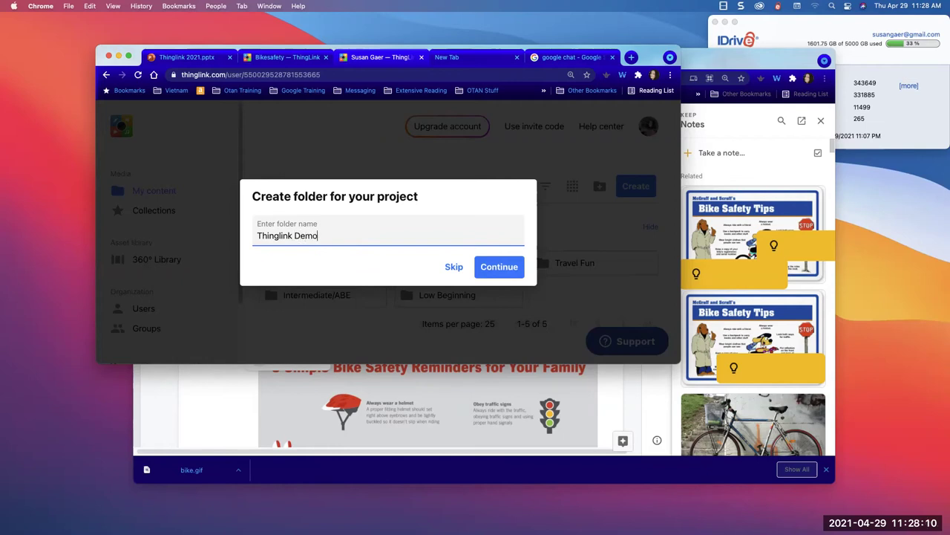
pyautogui.click(496, 268)
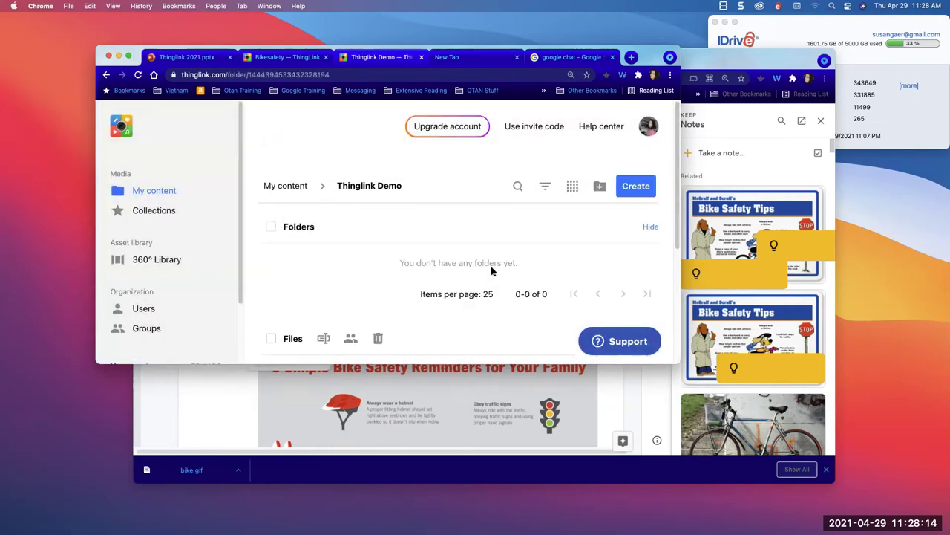
# - Select the bike project in the Thinglink Demo folder and bring up the Create content types
pyautogui.scroll(-5, 562, 231)
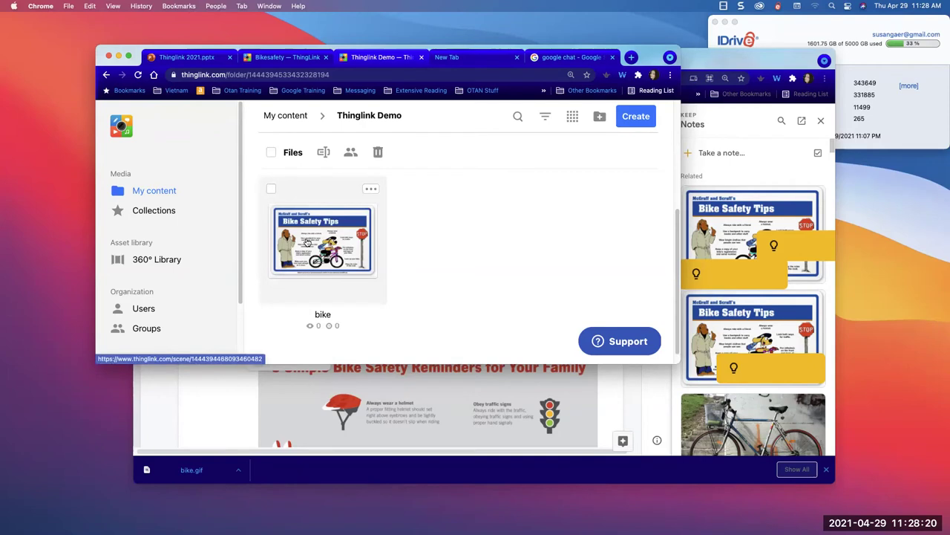
pyautogui.scroll(1, 307, 241)
pyautogui.scroll(1, 306, 241)
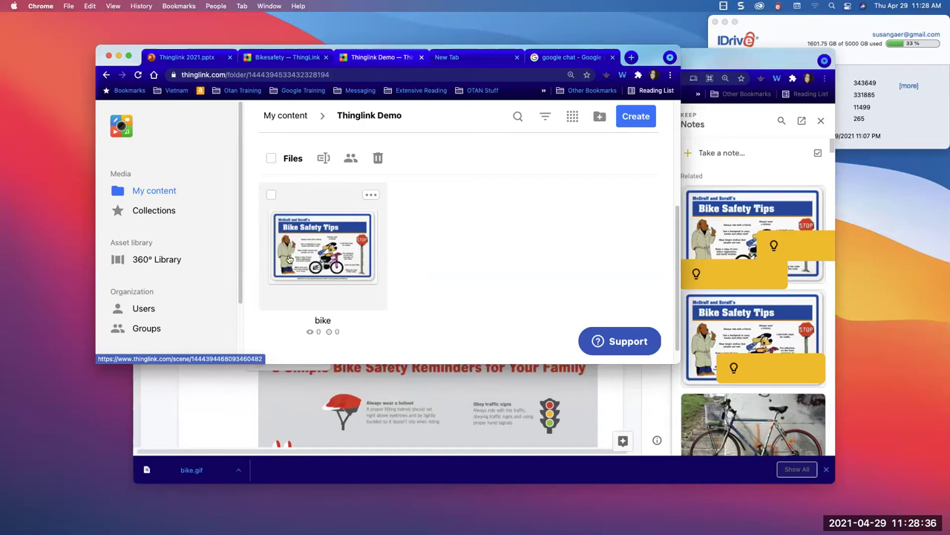
pyautogui.click(271, 194)
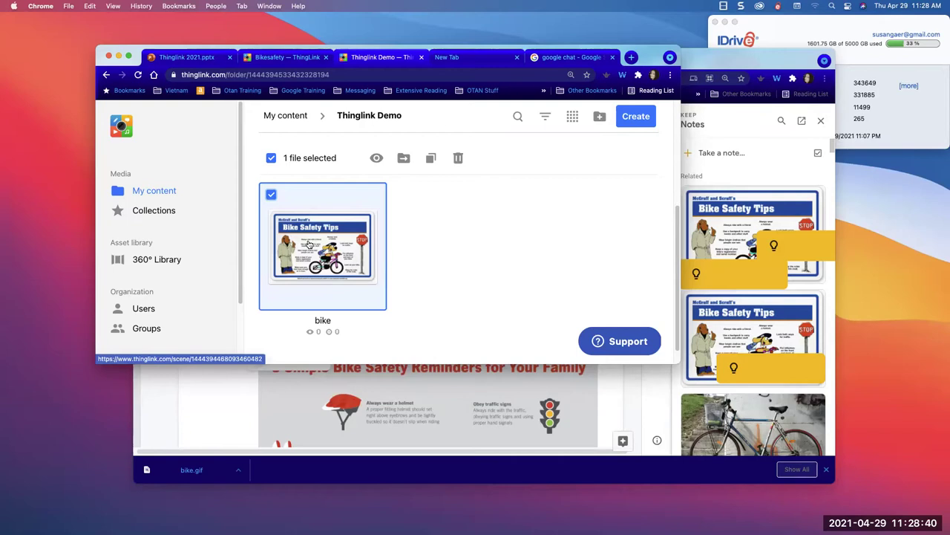
pyautogui.click(631, 115)
# - Choose Image, cancel the Upload files dialog, and switch back to the Thinglink Resources Google Doc
pyautogui.click(304, 222)
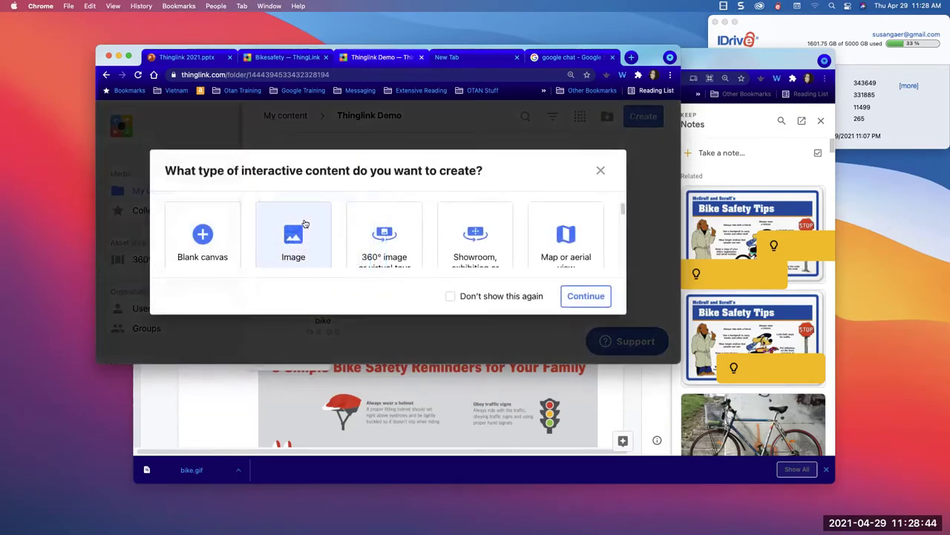
pyautogui.click(592, 296)
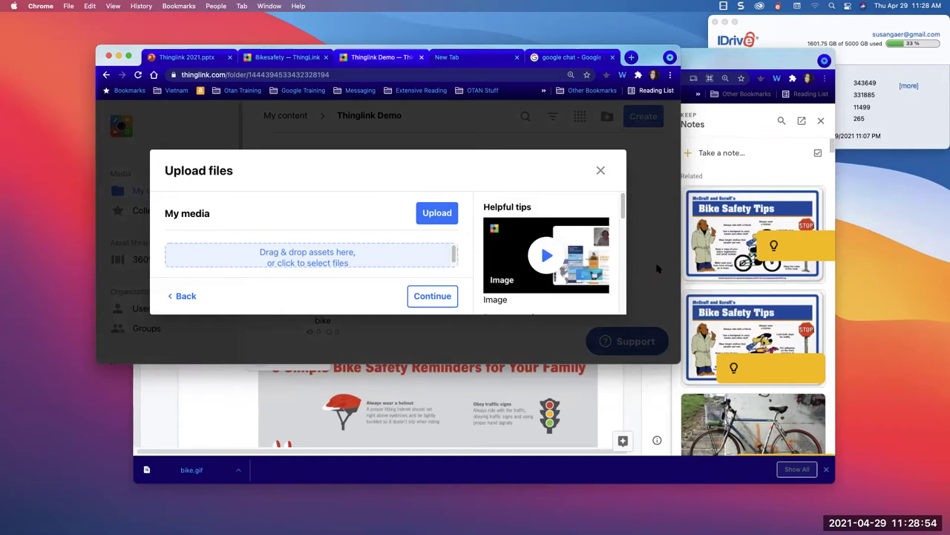
pyautogui.click(601, 172)
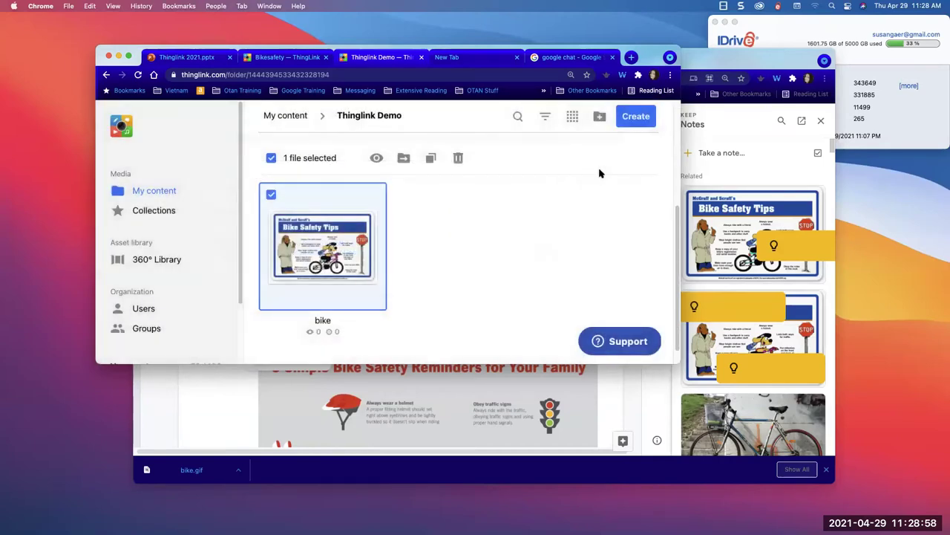
pyautogui.moveTo(642, 59); pyautogui.dragTo(474, 43)
pyautogui.click(609, 161)
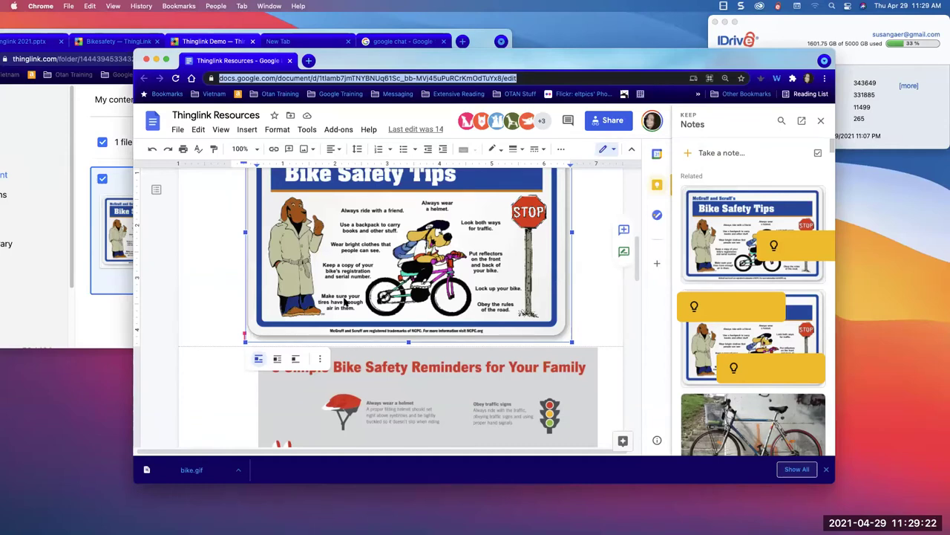
# - Look over the Bike Safety Reminders and infographic images in the doc, then return to ThingLink
pyautogui.click(350, 376)
pyautogui.scroll(-4, 350, 371)
pyautogui.scroll(8, 349, 363)
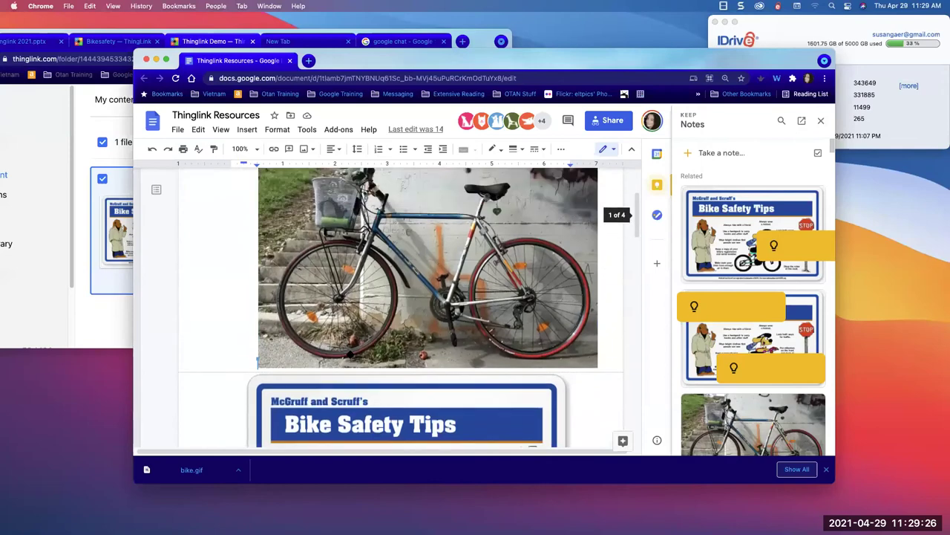
pyautogui.scroll(2, 350, 355)
pyautogui.scroll(-3, 352, 303)
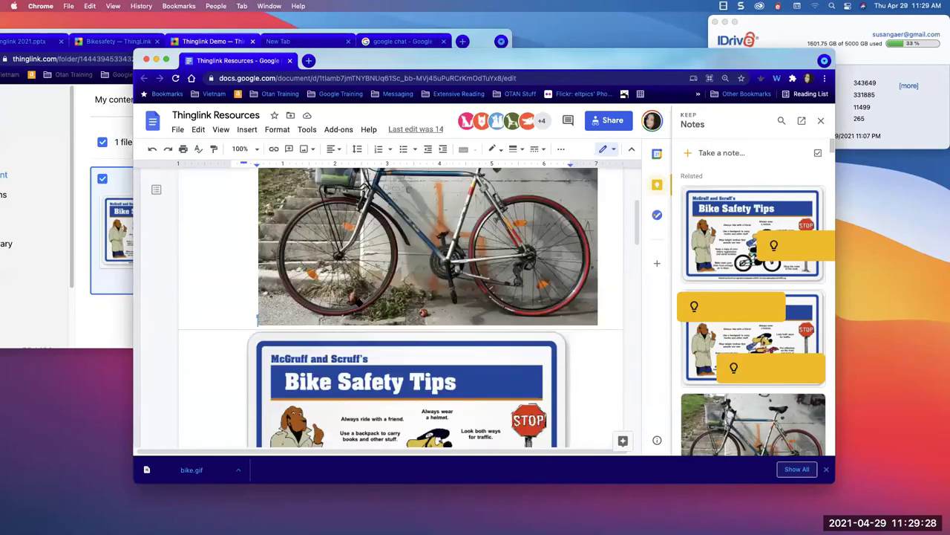
pyautogui.scroll(-3, 356, 297)
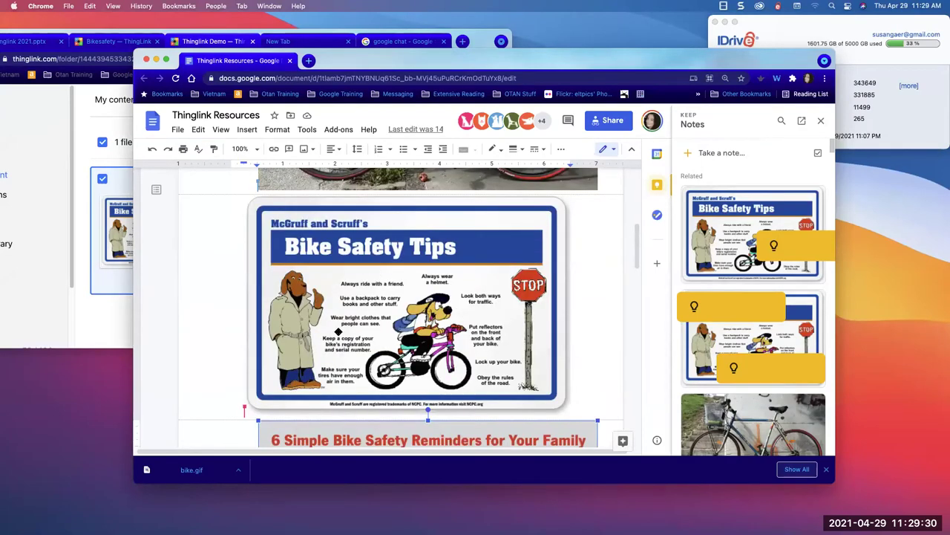
pyautogui.scroll(-6, 353, 323)
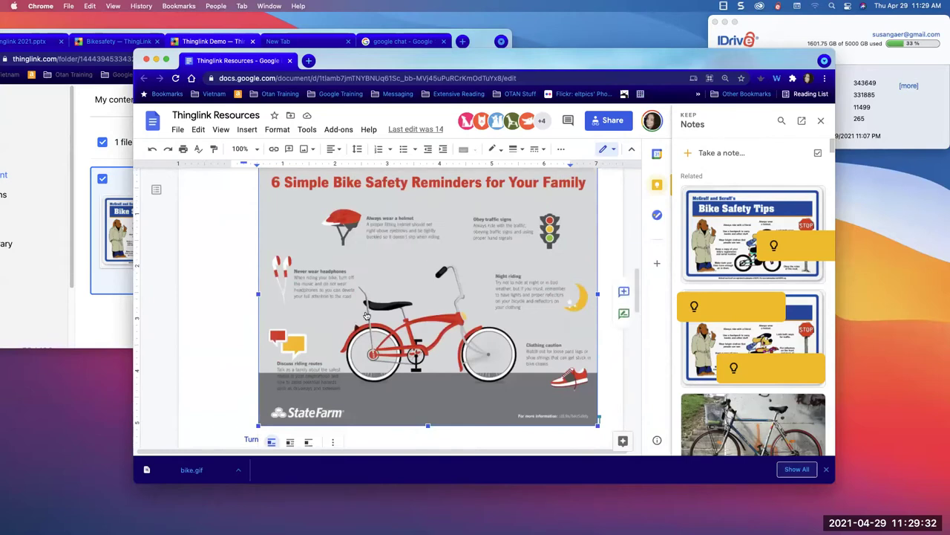
pyautogui.rightClick(366, 316)
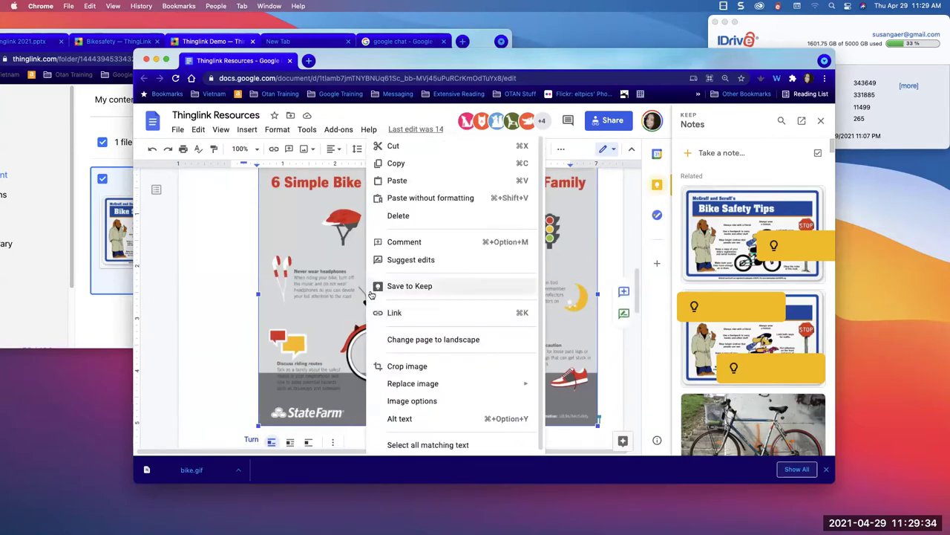
pyautogui.click(318, 282)
pyautogui.scroll(8, 318, 282)
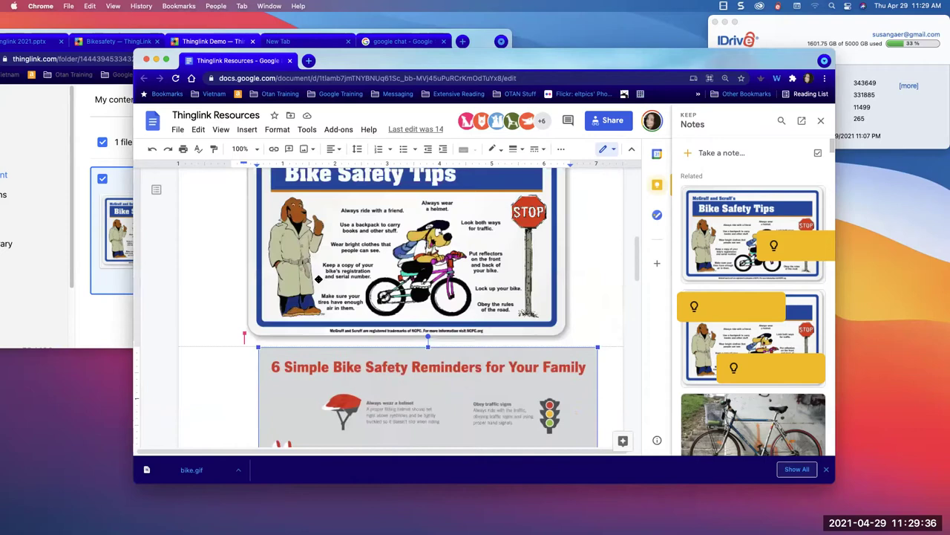
pyautogui.click(78, 279)
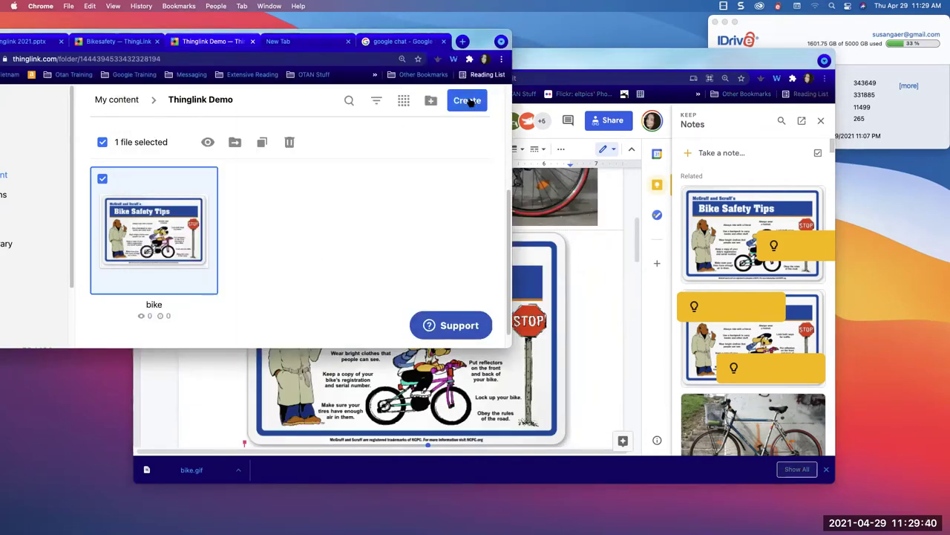
# - Reposition the ThingLink window higher on screen, in front of the Google Doc
pyautogui.moveTo(293, 34); pyautogui.dragTo(441, 206)
pyautogui.click(455, 207)
pyautogui.click(482, 497)
pyautogui.moveTo(663, 216); pyautogui.dragTo(676, 140)
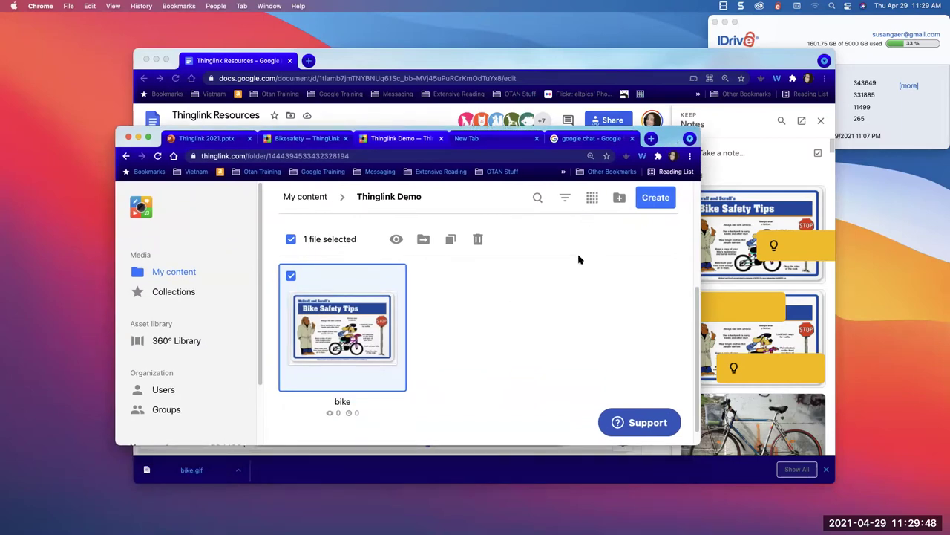
# - Start a new Image project and upload bike.gif from the Desktop
pyautogui.click(657, 199)
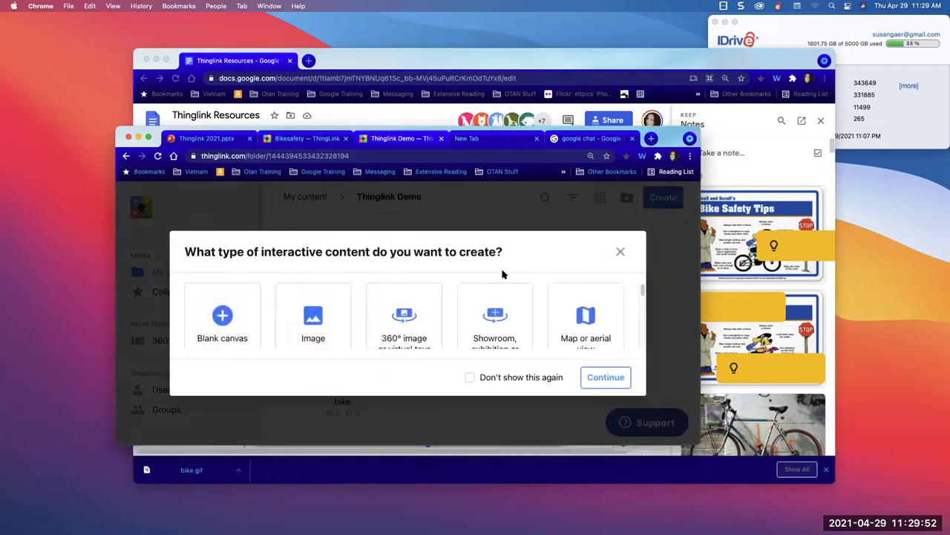
pyautogui.click(318, 323)
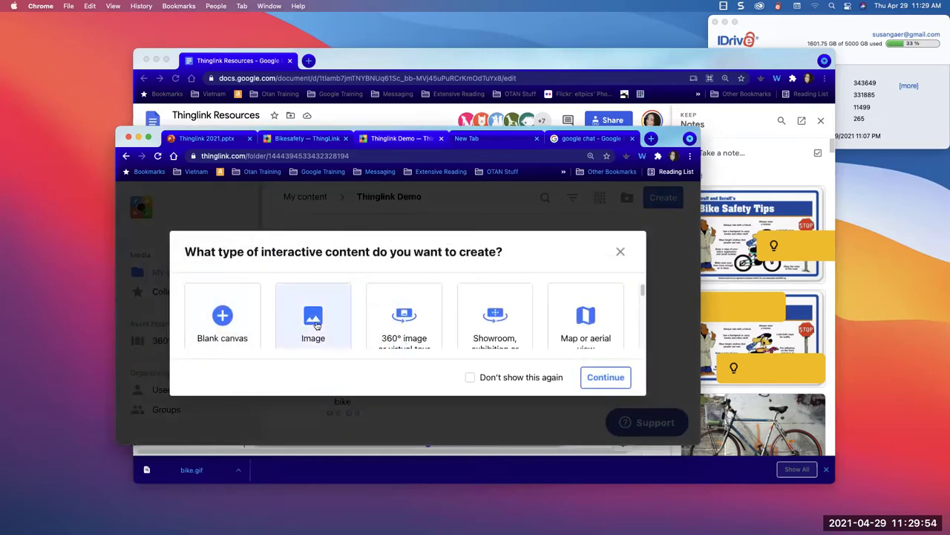
pyautogui.click(605, 379)
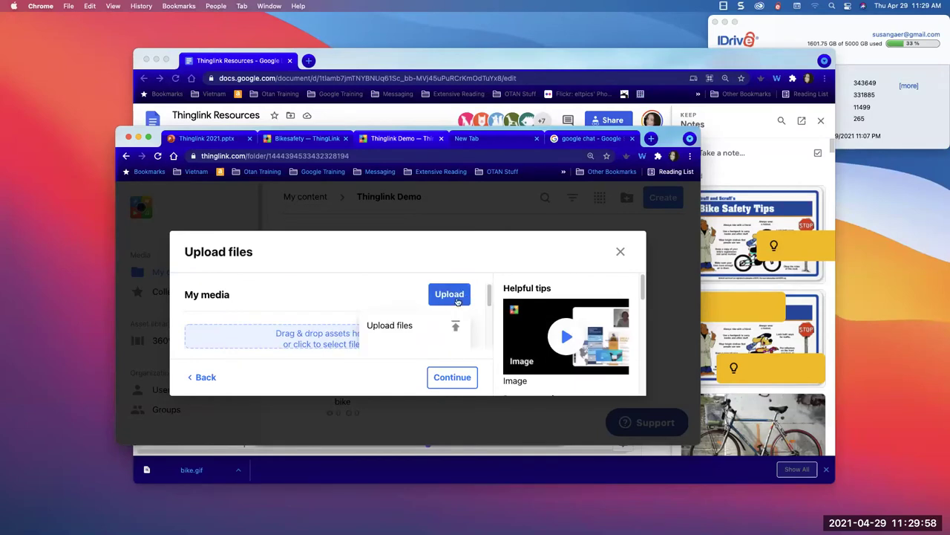
pyautogui.click(399, 326)
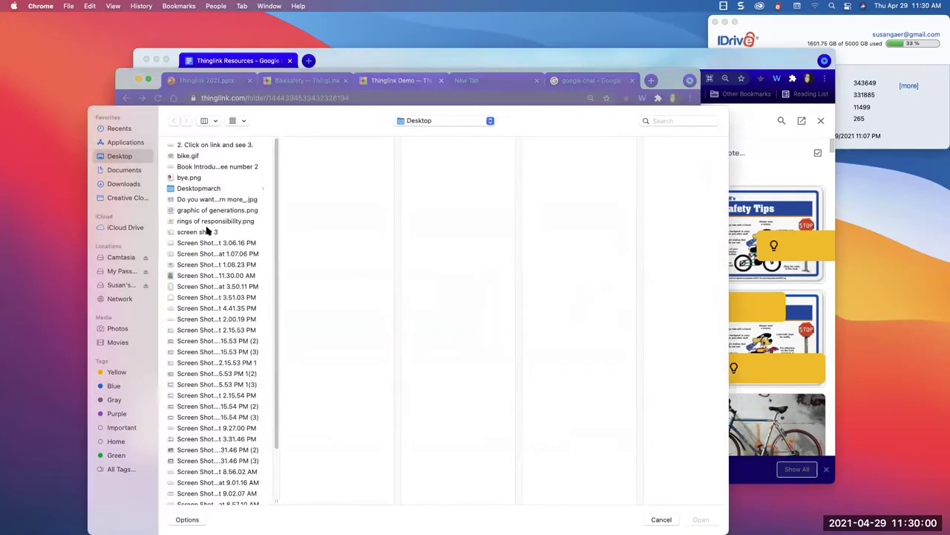
pyautogui.click(188, 156)
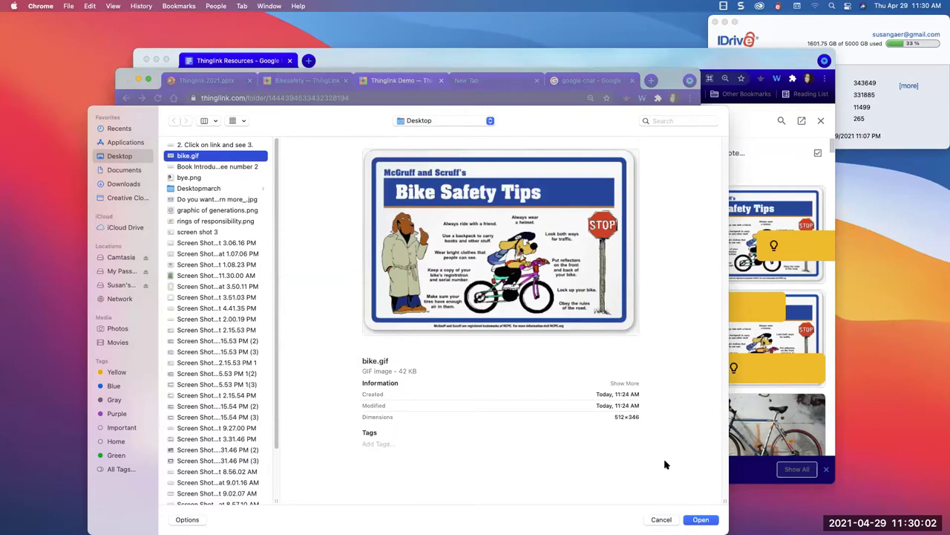
pyautogui.click(696, 519)
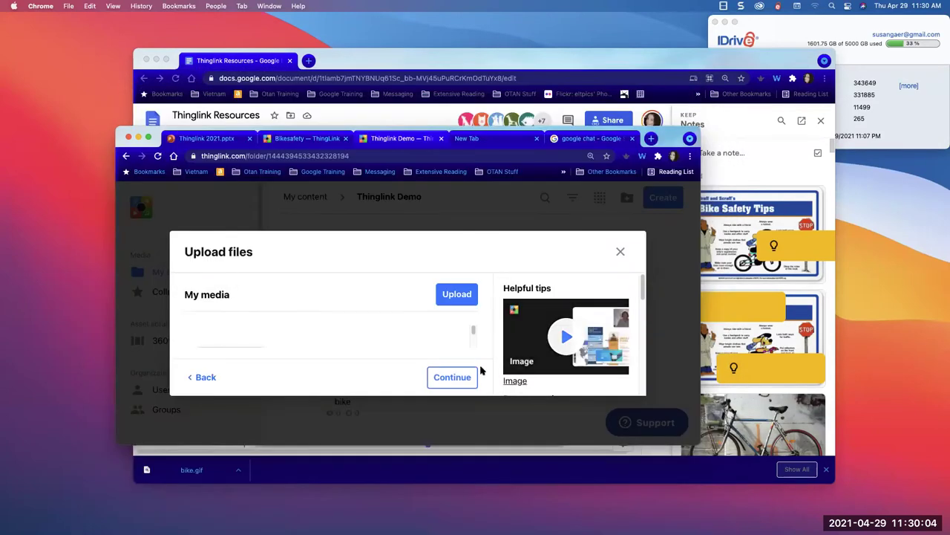
# - Finish the bike.gif upload to add a second bike project, then open its page
pyautogui.click(453, 378)
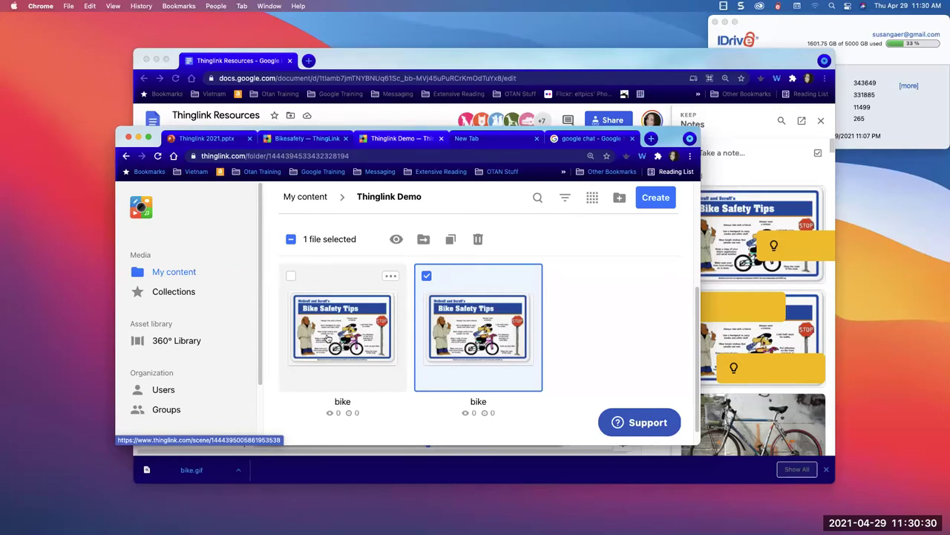
pyautogui.click(472, 341)
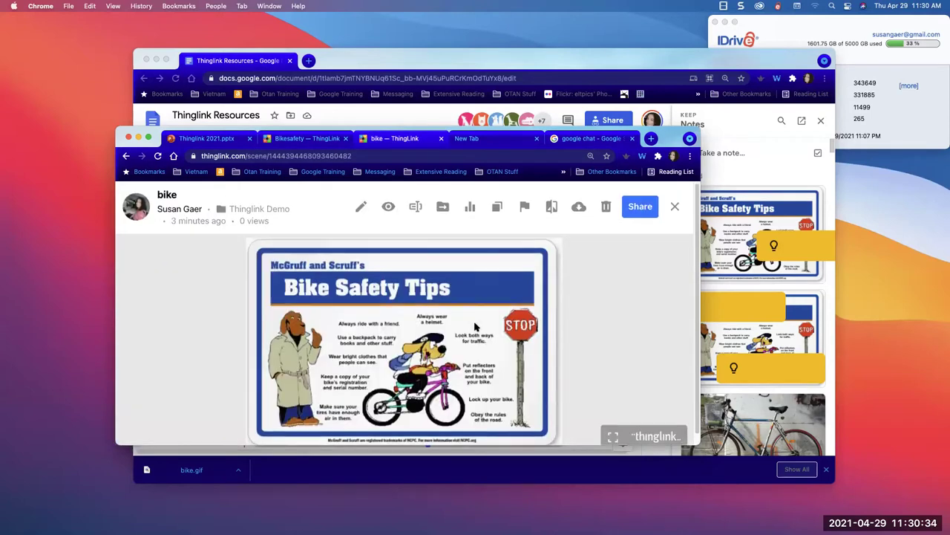
# - Scroll the bike project's page showing the Bike Safety Tips poster and move the window up-right
pyautogui.scroll(-1, 476, 327)
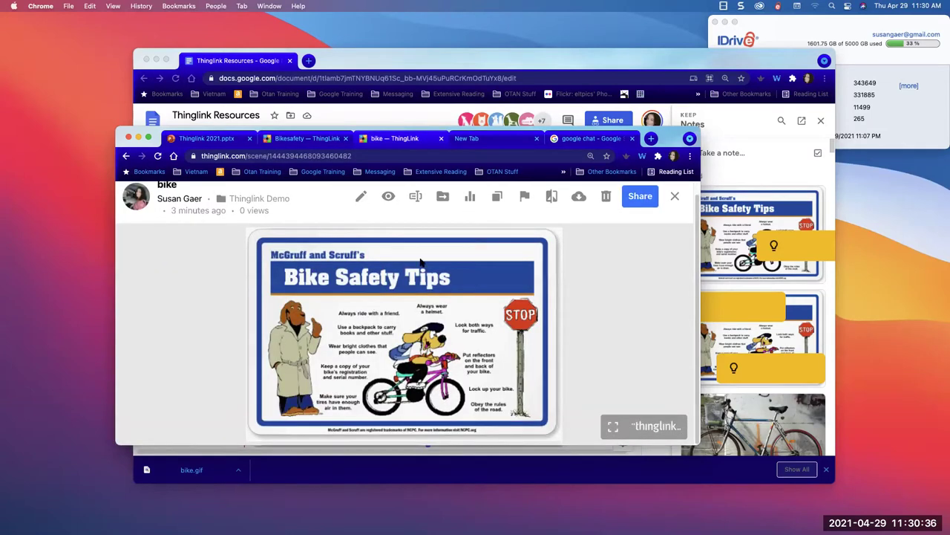
pyautogui.scroll(1, 420, 262)
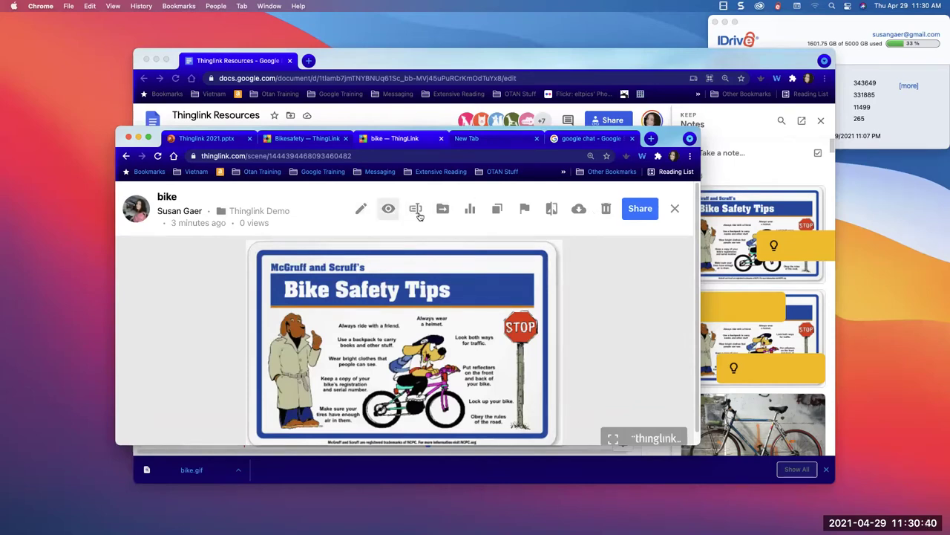
pyautogui.moveTo(672, 141); pyautogui.dragTo(690, 58)
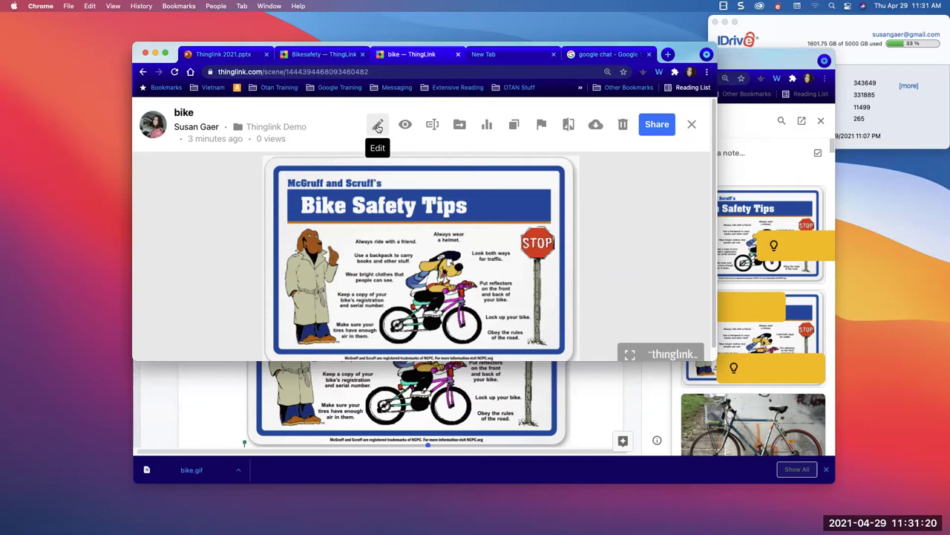
# - Open the bike project in the editor and browse the Add tag options
pyautogui.click(378, 126)
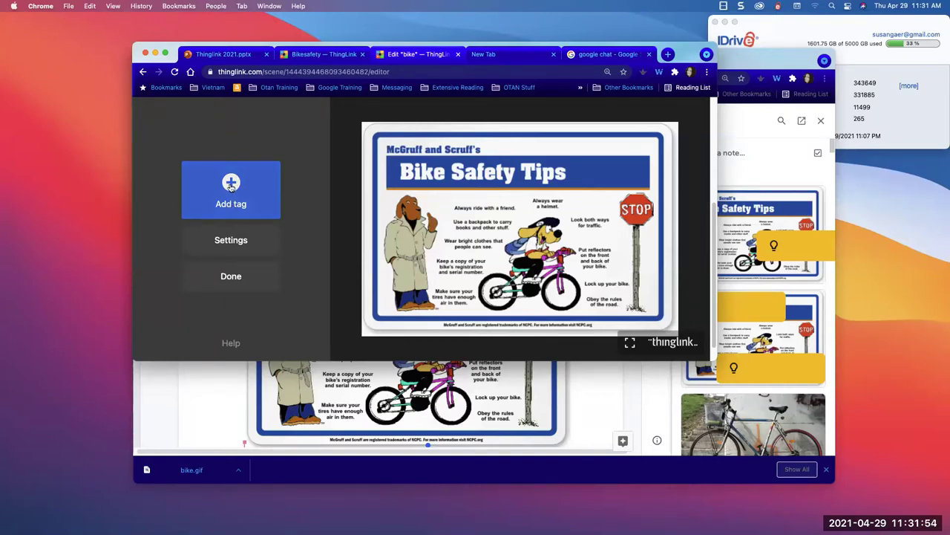
pyautogui.click(231, 187)
pyautogui.scroll(-5, 217, 223)
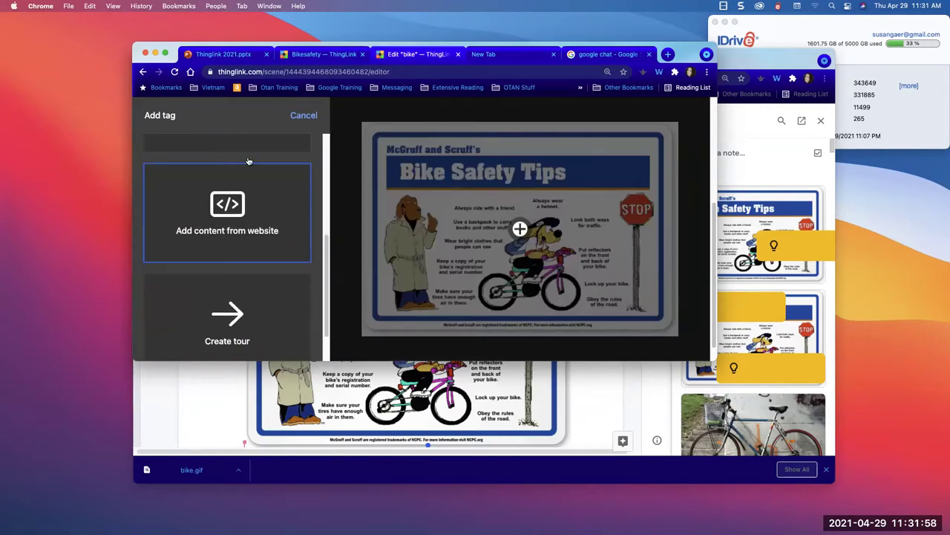
# - In the Thinglink 2021.pptx deck, select slide 10 (TAG TYPES), widen the window, and start presenting full screen
pyautogui.click(243, 57)
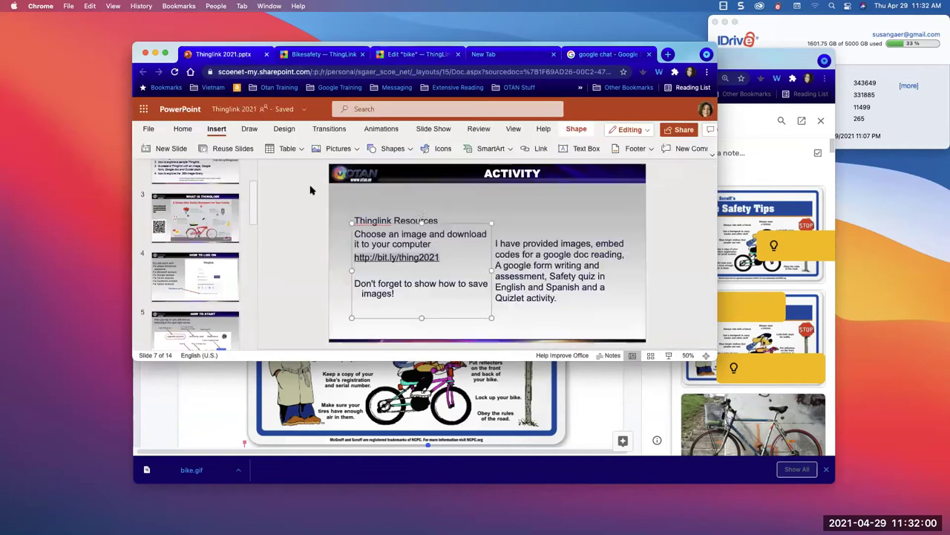
pyautogui.scroll(-5, 245, 223)
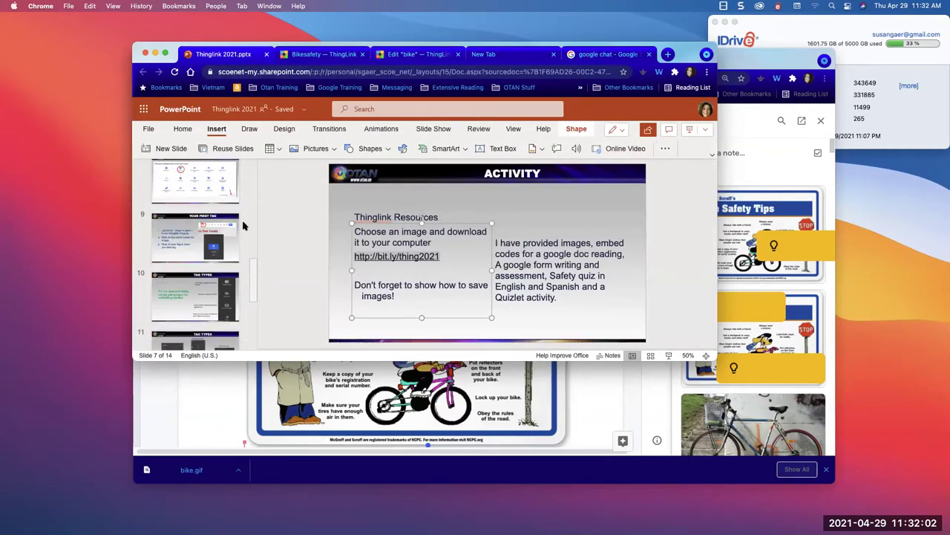
pyautogui.click(194, 296)
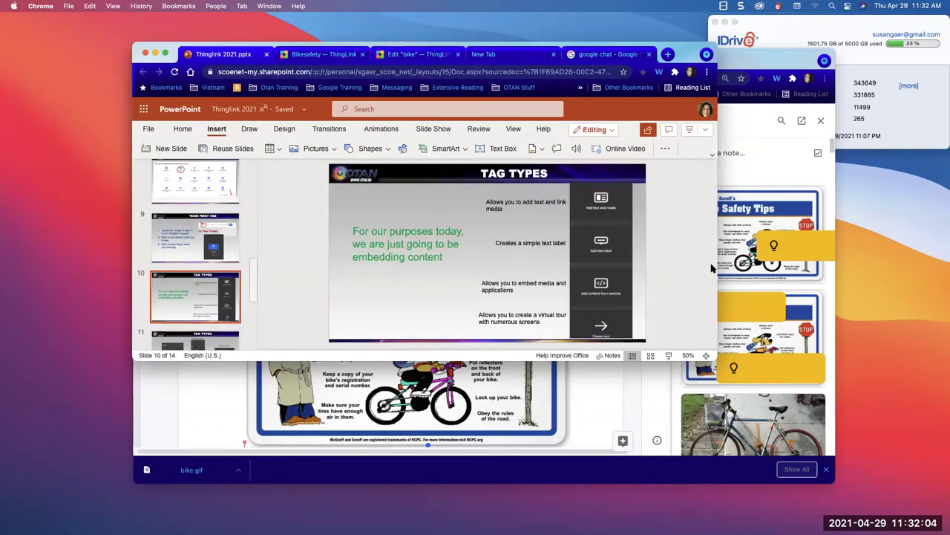
pyautogui.moveTo(715, 266); pyautogui.dragTo(908, 266)
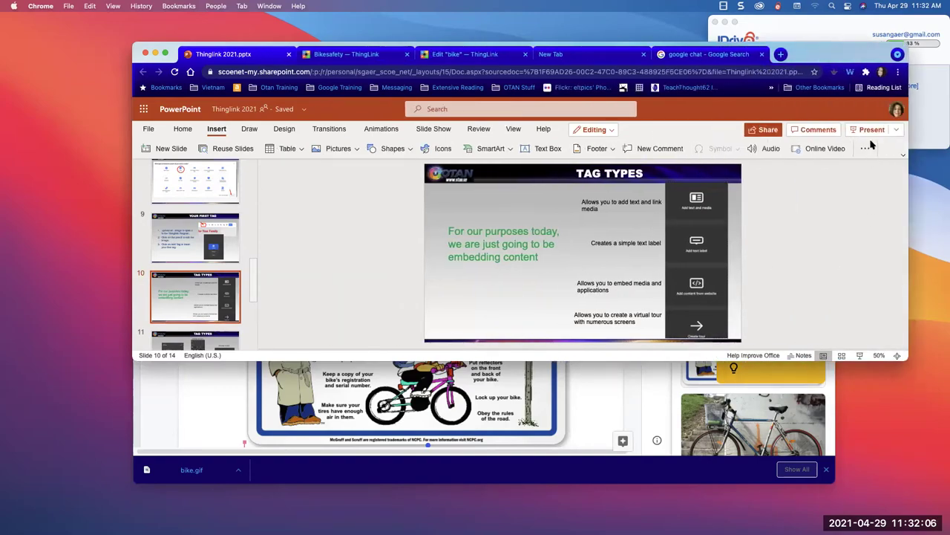
pyautogui.click(867, 130)
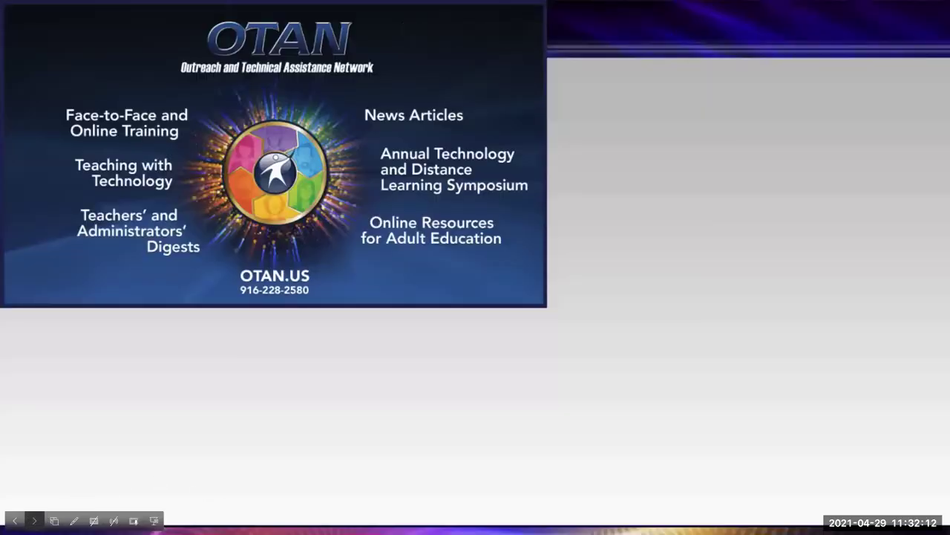
# - Advance past the How to Log On, Activity, Upload the Image and Your First Tag slides to TAG TYPES
pyautogui.click(34, 521)
pyautogui.click(34, 521)
pyautogui.click(34, 520)
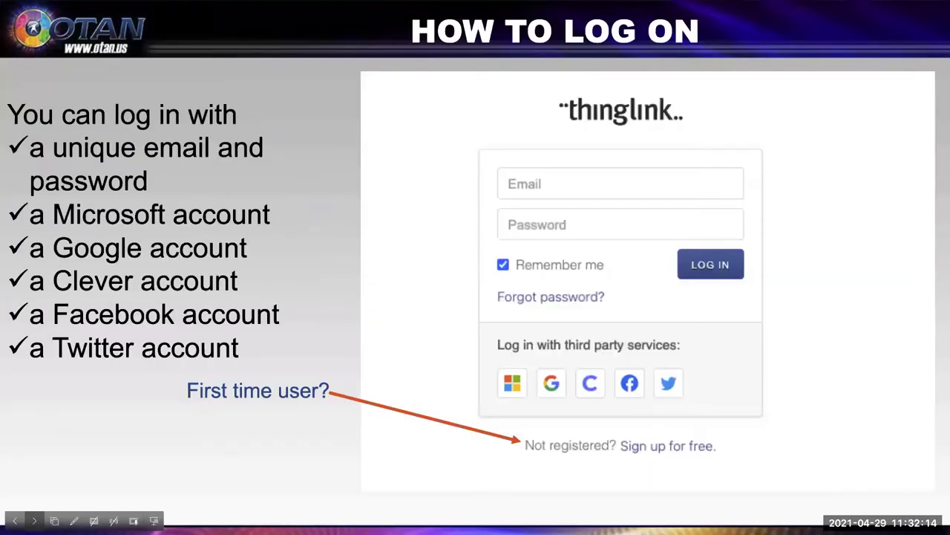
pyautogui.click(34, 521)
pyautogui.click(34, 520)
pyautogui.click(34, 520)
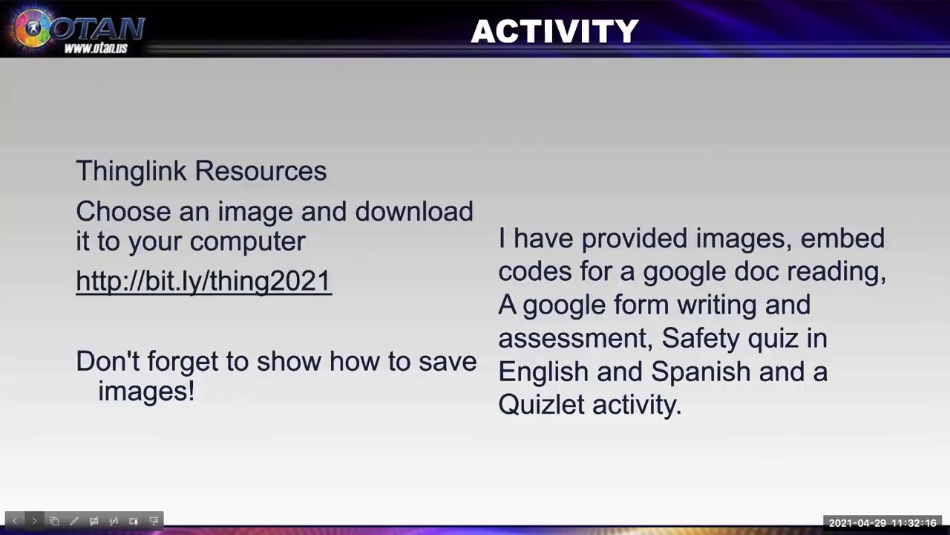
pyautogui.click(34, 520)
pyautogui.click(34, 521)
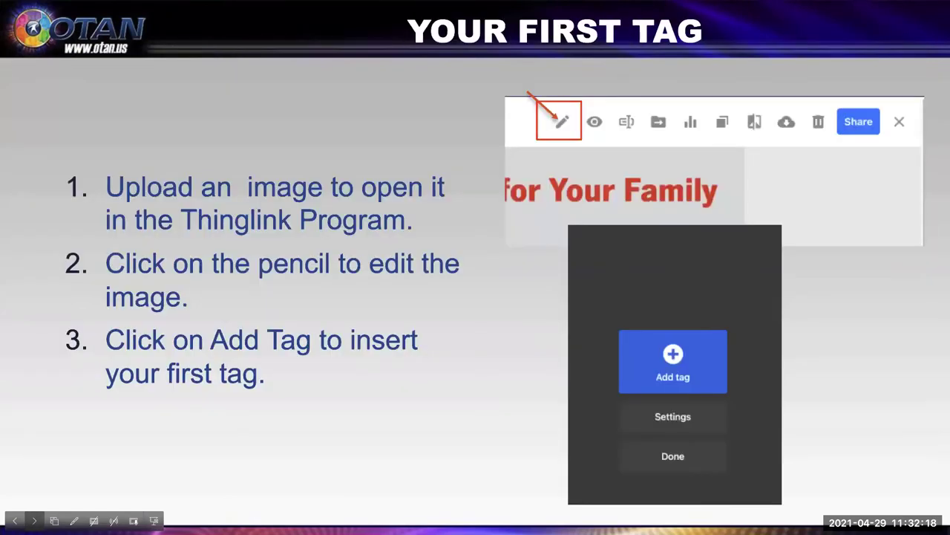
pyautogui.click(35, 521)
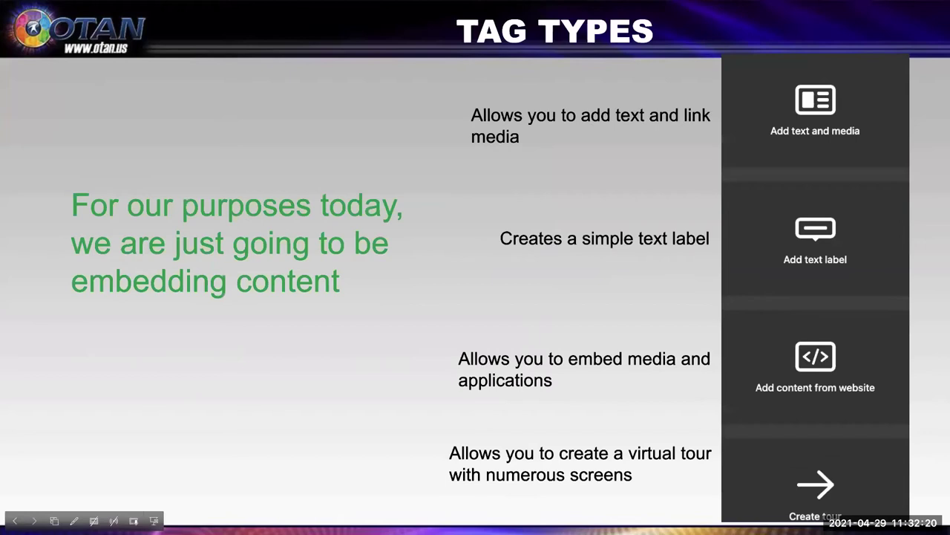
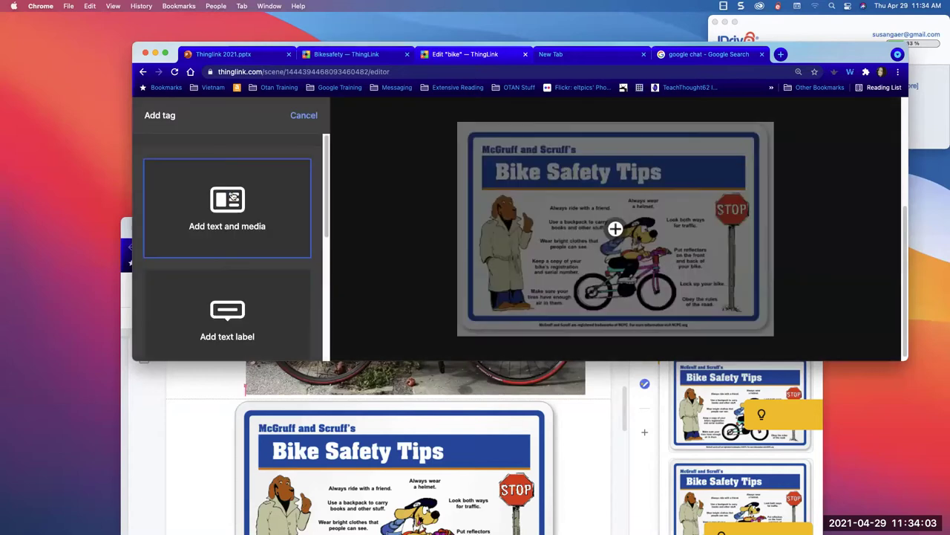
# - Add a new tag to the Bike Safety Tips image that embeds content from a website
pyautogui.scroll(-3, 220, 250)
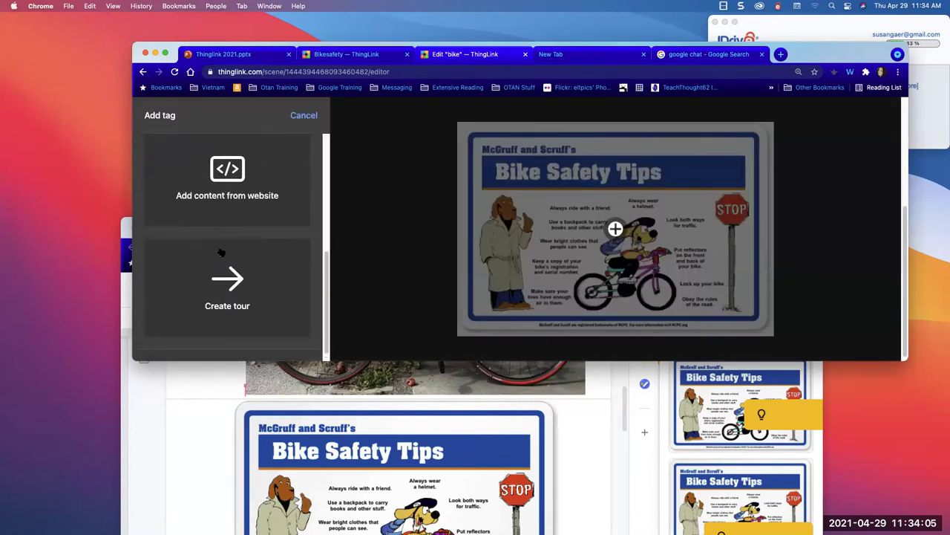
pyautogui.scroll(5, 221, 250)
pyautogui.scroll(-3, 216, 286)
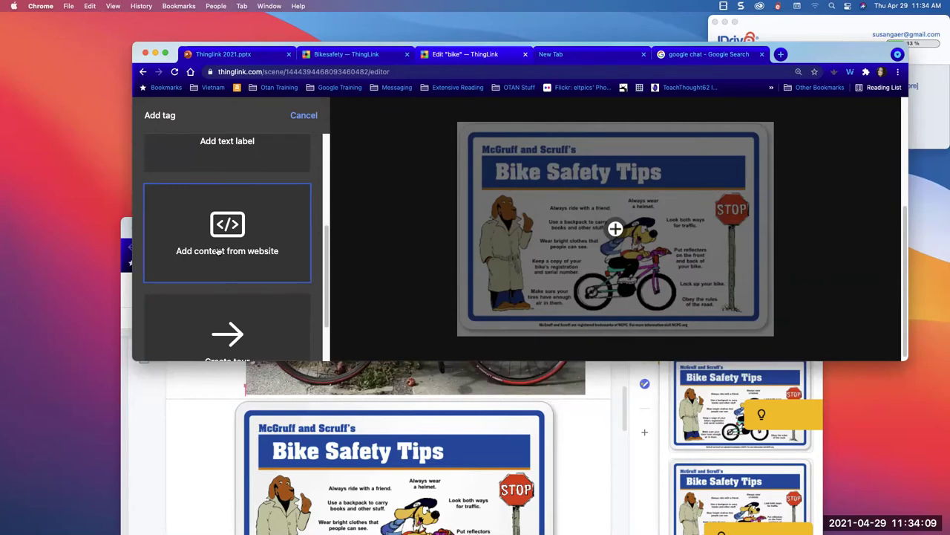
pyautogui.click(217, 252)
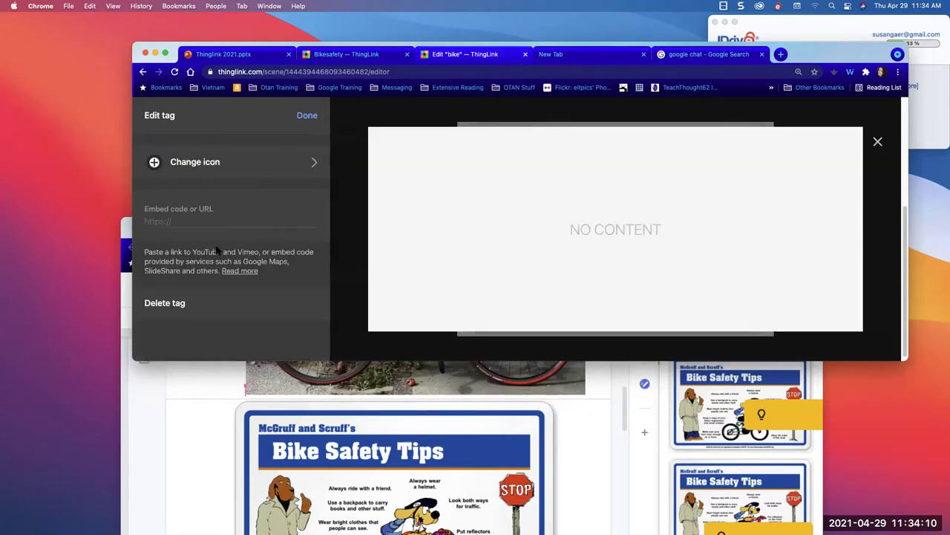
# - Change the tag's icon to the green number 1
pyautogui.click(240, 162)
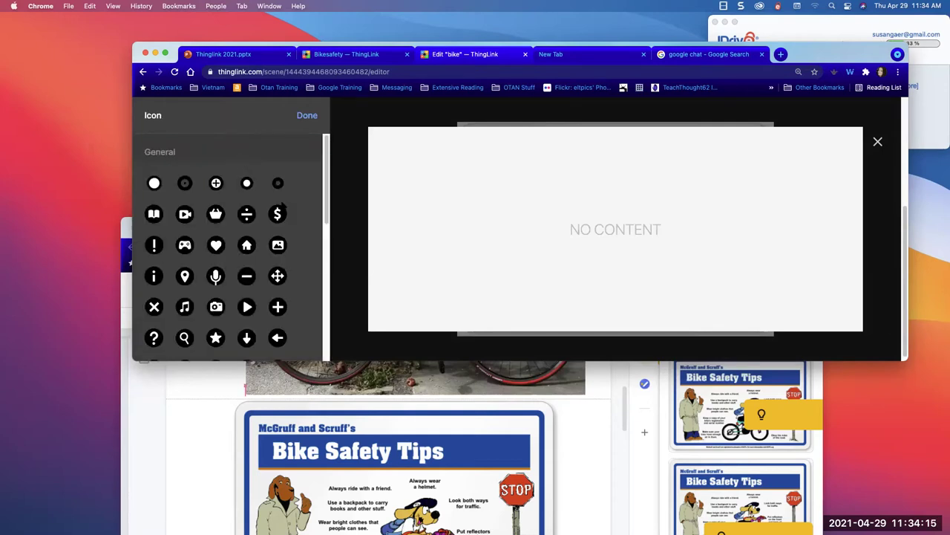
pyautogui.moveTo(325, 195); pyautogui.dragTo(308, 258)
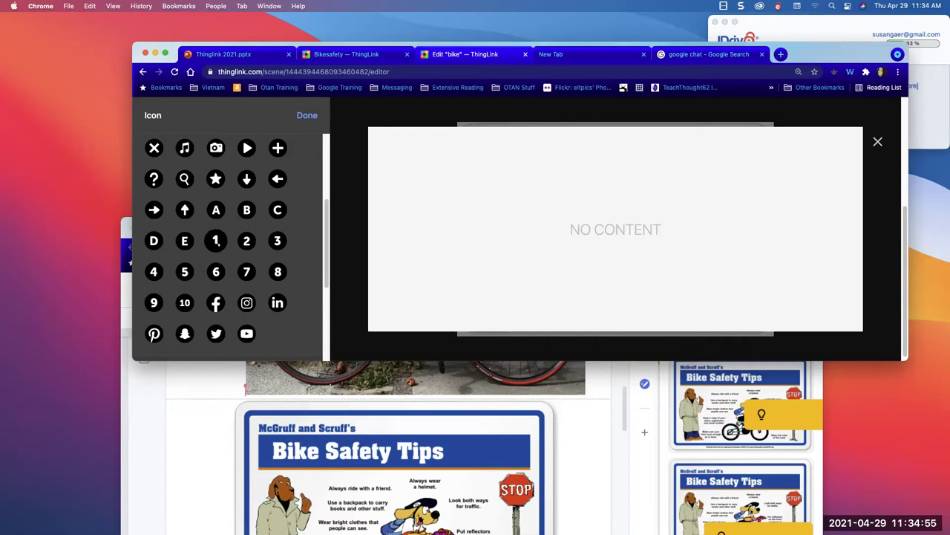
pyautogui.click(215, 240)
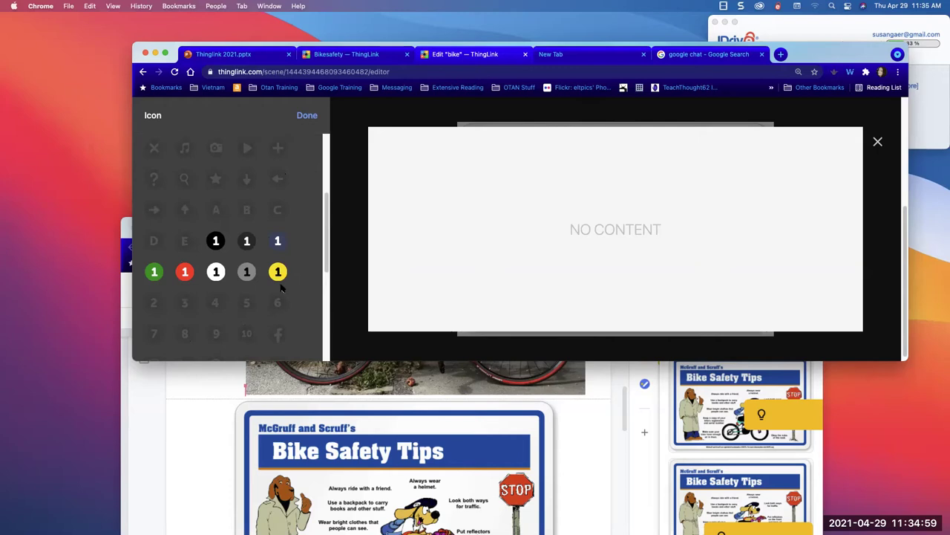
pyautogui.scroll(-3, 310, 294)
pyautogui.scroll(3, 312, 282)
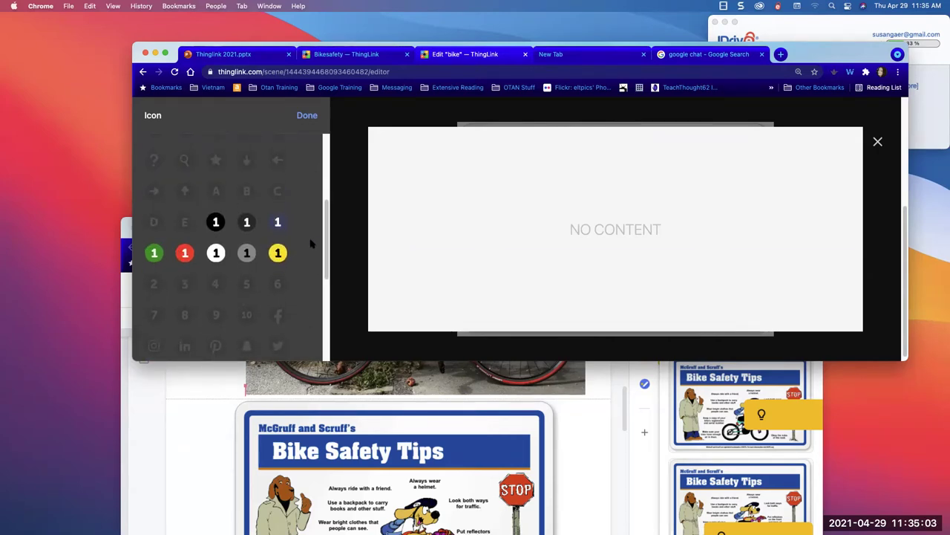
pyautogui.click(154, 254)
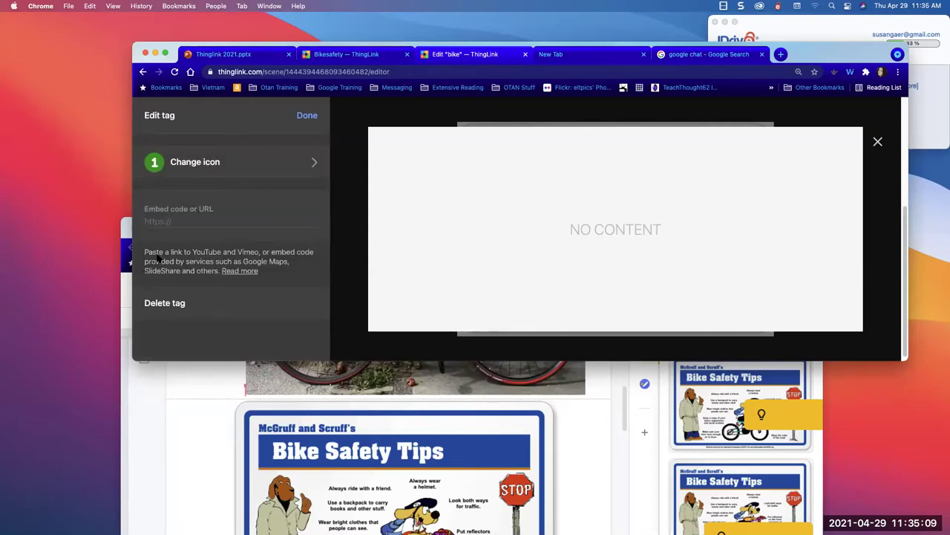
# - Finish the green 1 tag and start another website-content tag
pyautogui.click(305, 115)
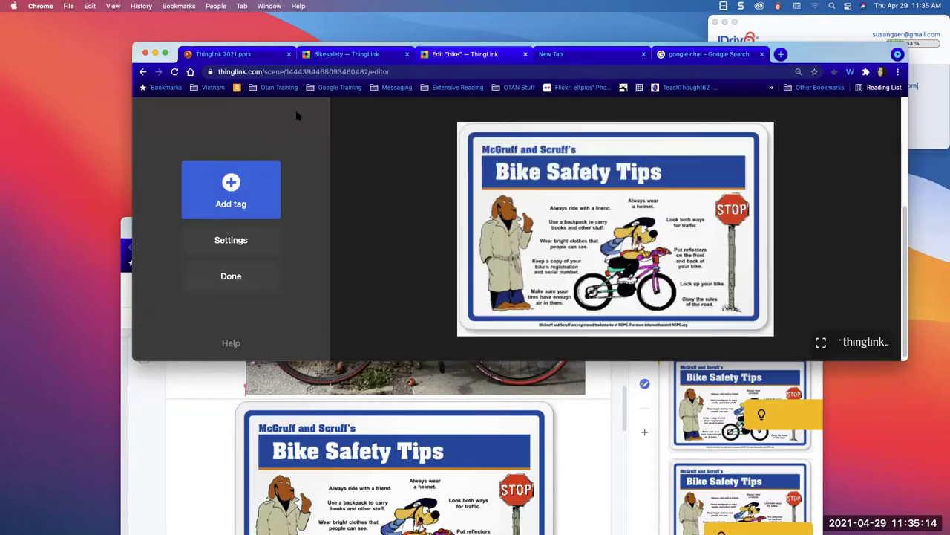
pyautogui.click(229, 196)
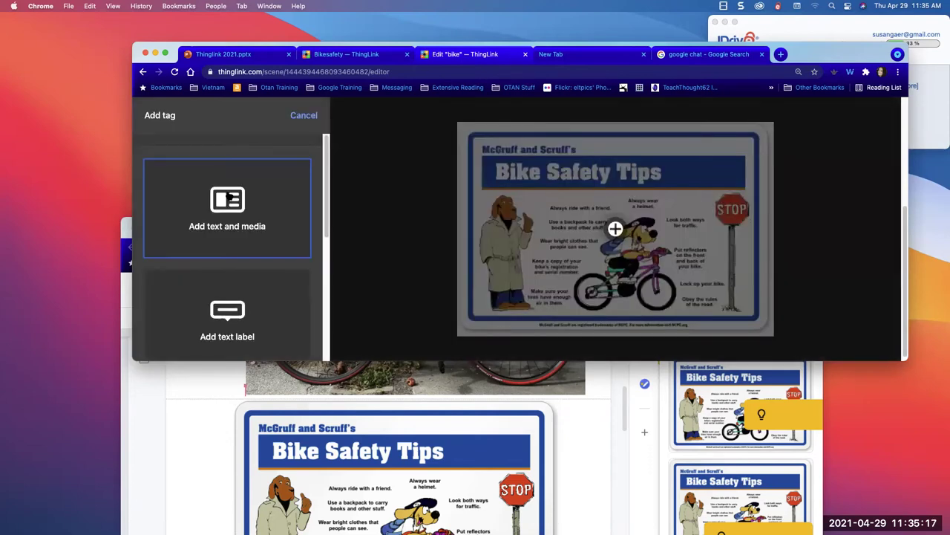
pyautogui.scroll(-5, 215, 282)
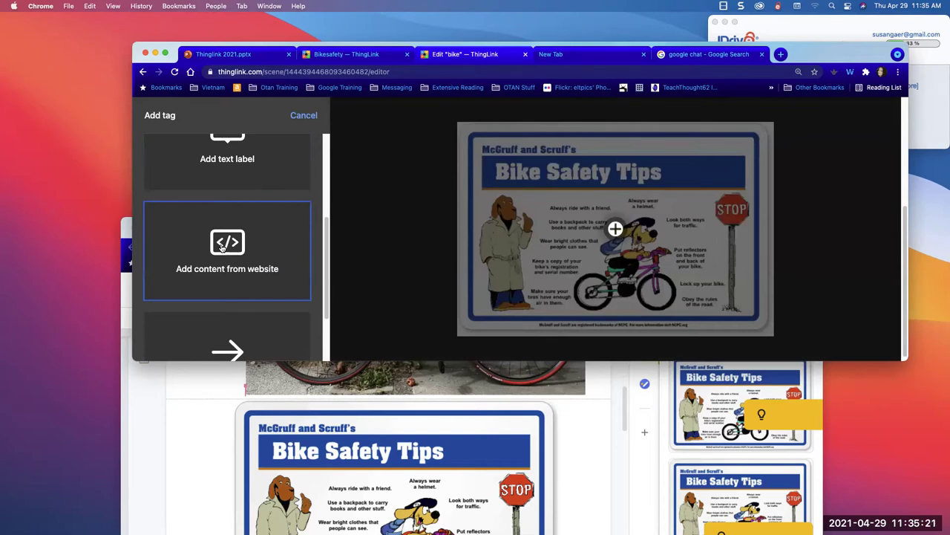
pyautogui.click(221, 248)
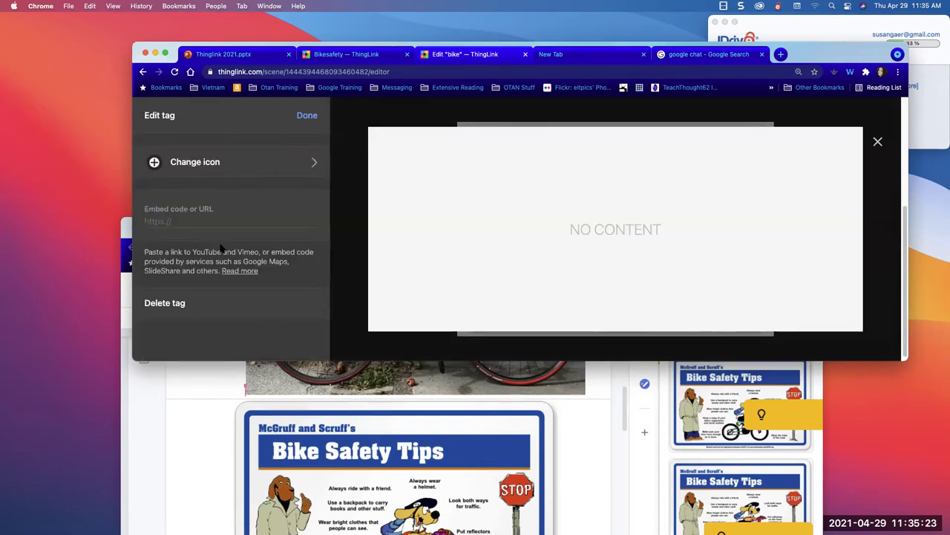
# - Give the new tag a red number 1 icon and save it with an empty embed code
pyautogui.click(211, 167)
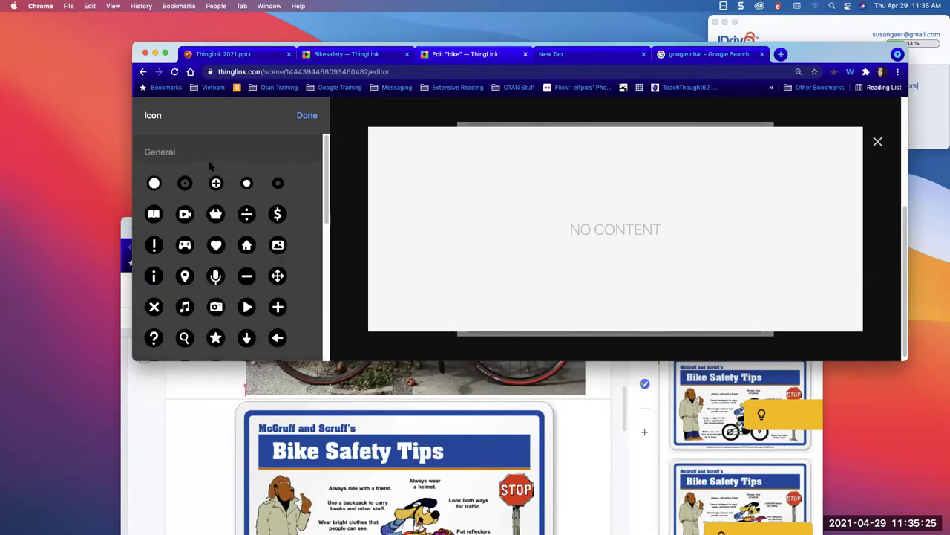
pyautogui.scroll(-1, 324, 220)
pyautogui.scroll(-4, 311, 246)
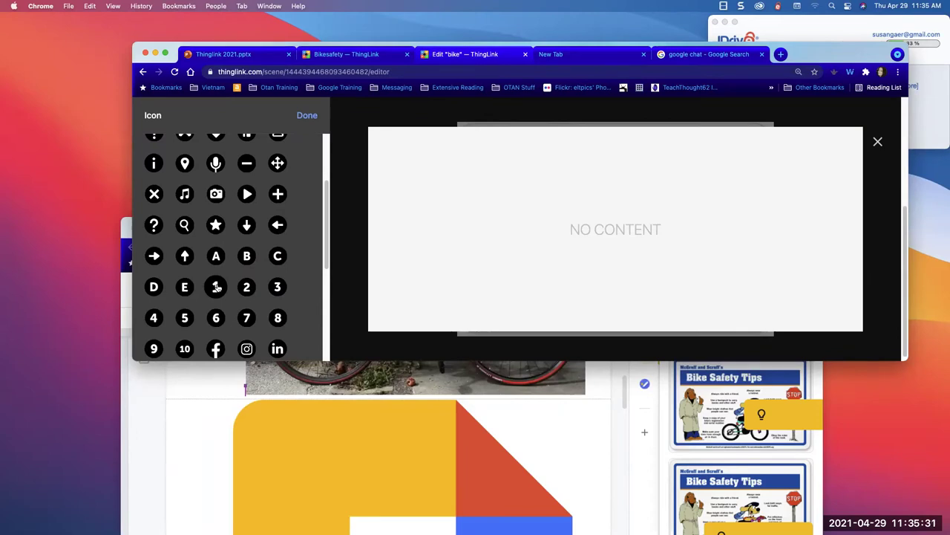
pyautogui.click(216, 287)
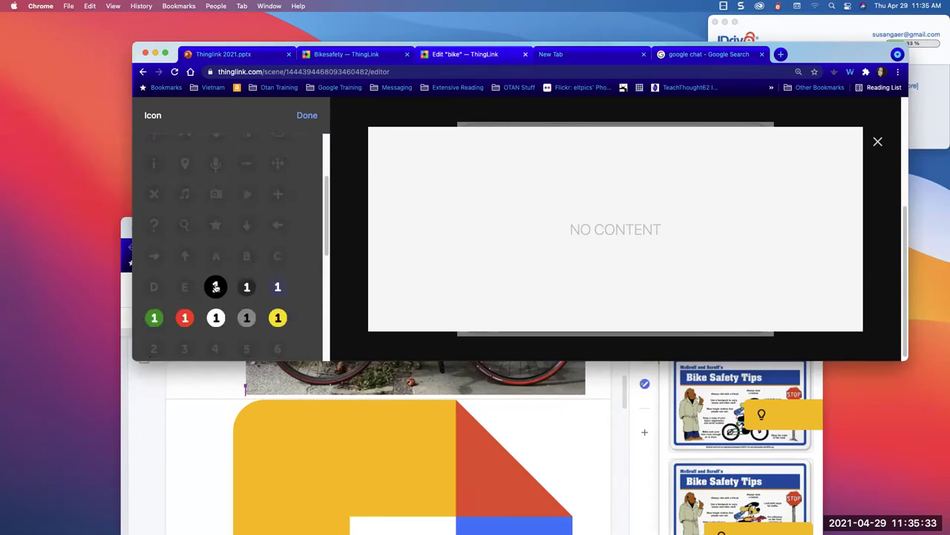
pyautogui.click(186, 319)
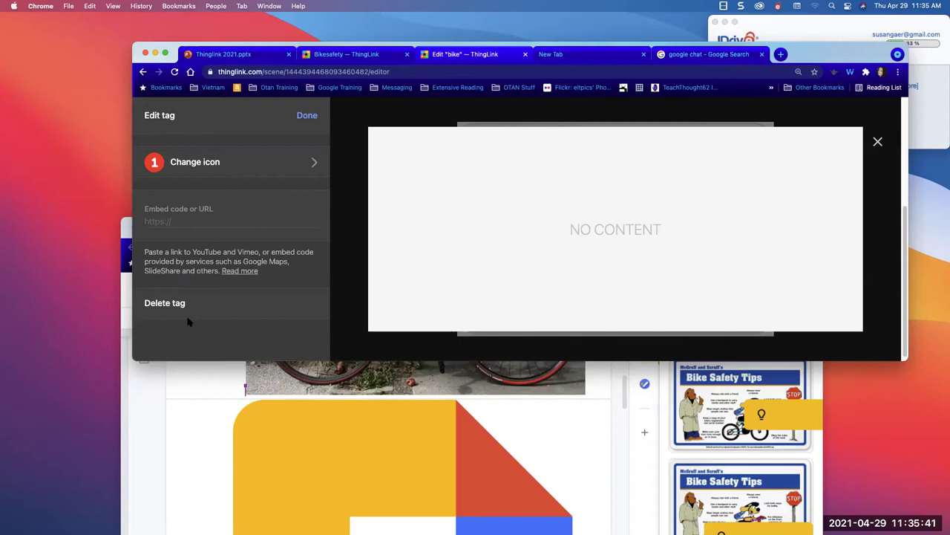
pyautogui.click(193, 221)
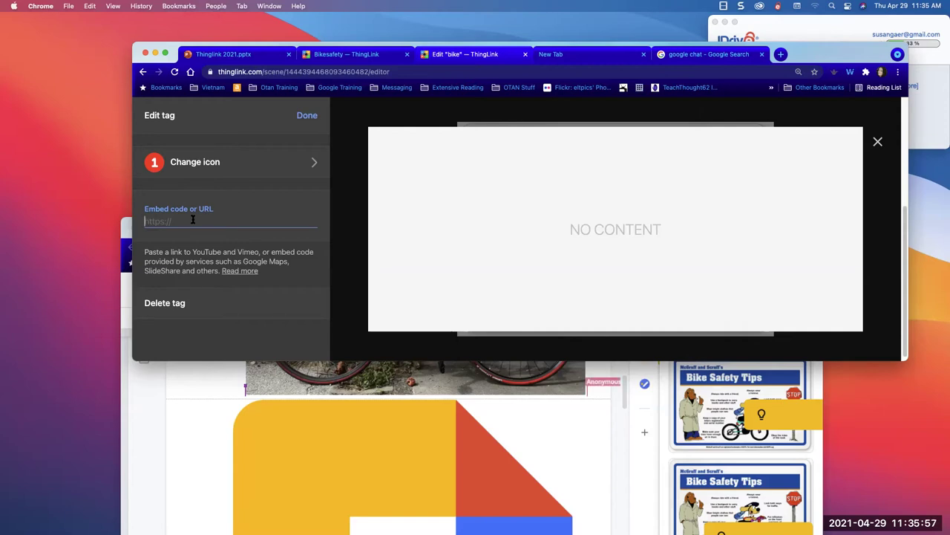
pyautogui.click(306, 117)
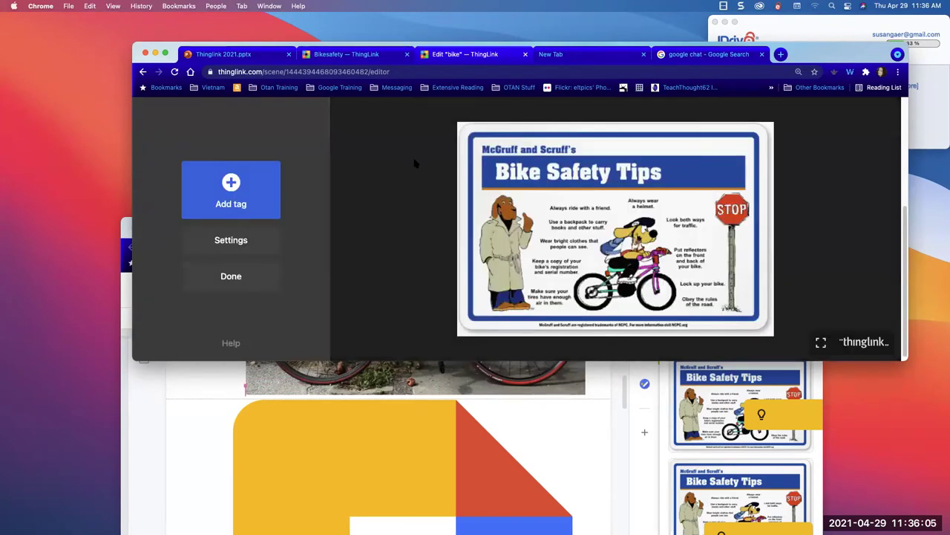
# - Leave the scene editor and load the thinglink.com home page
pyautogui.click(230, 276)
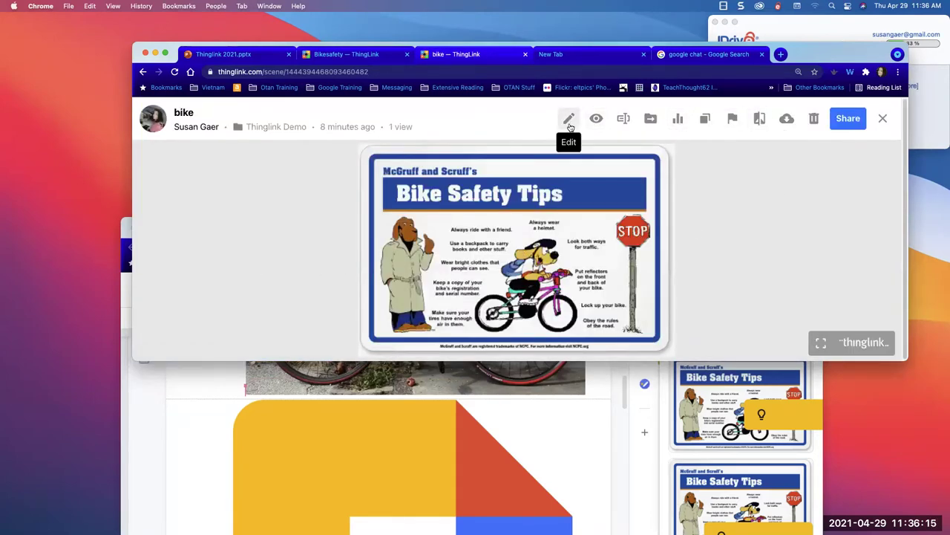
pyautogui.click(142, 71)
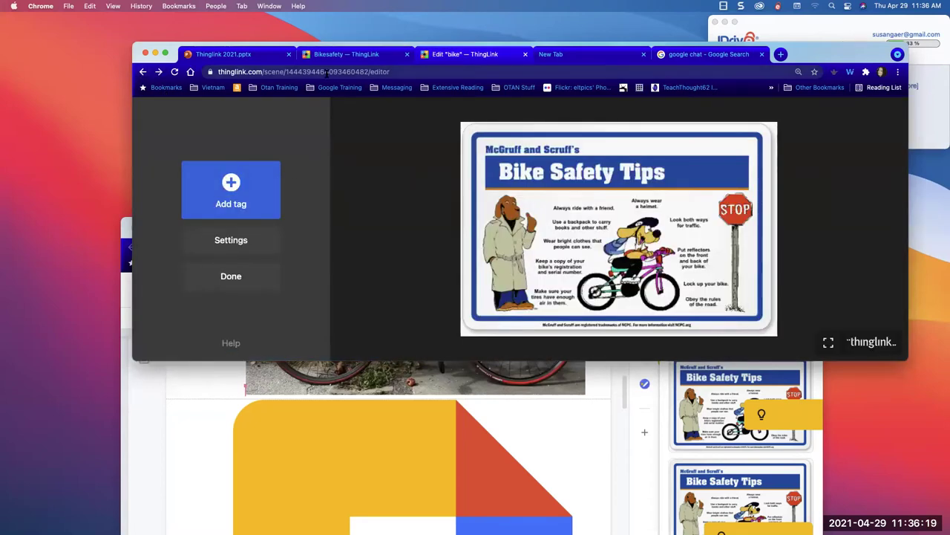
pyautogui.click(265, 71)
pyautogui.moveTo(302, 71); pyautogui.dragTo(410, 73)
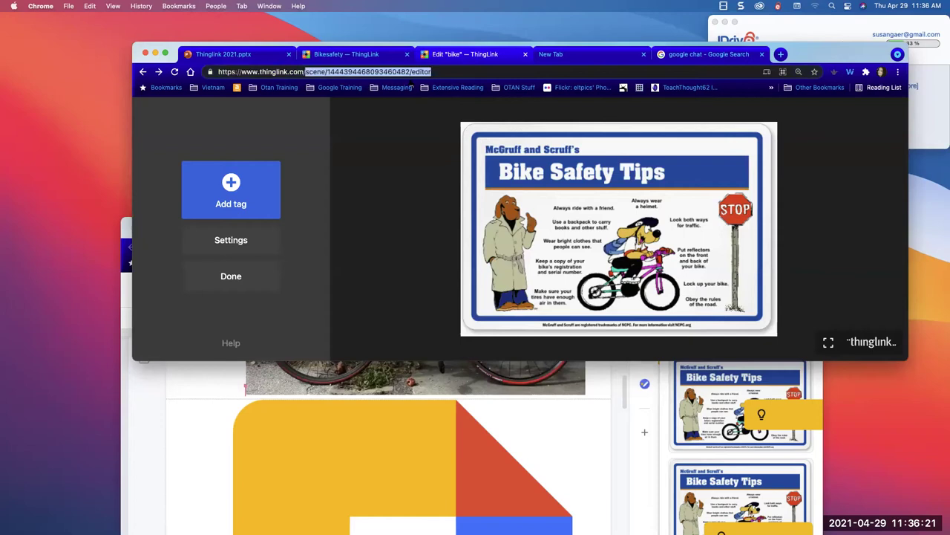
pyautogui.press('BackSpace')
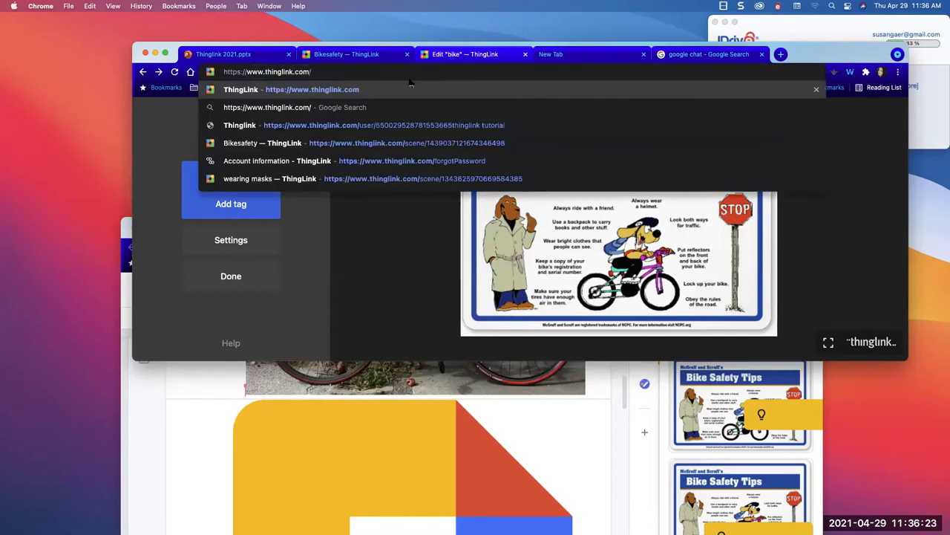
pyautogui.press('Return')
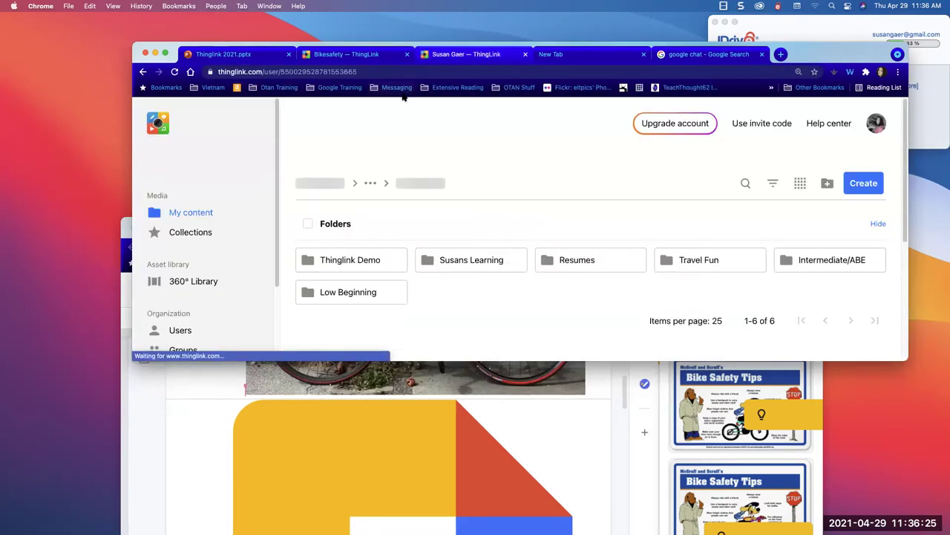
# - Create a new Image scene and upload bike.gif from the Desktop
pyautogui.click(861, 186)
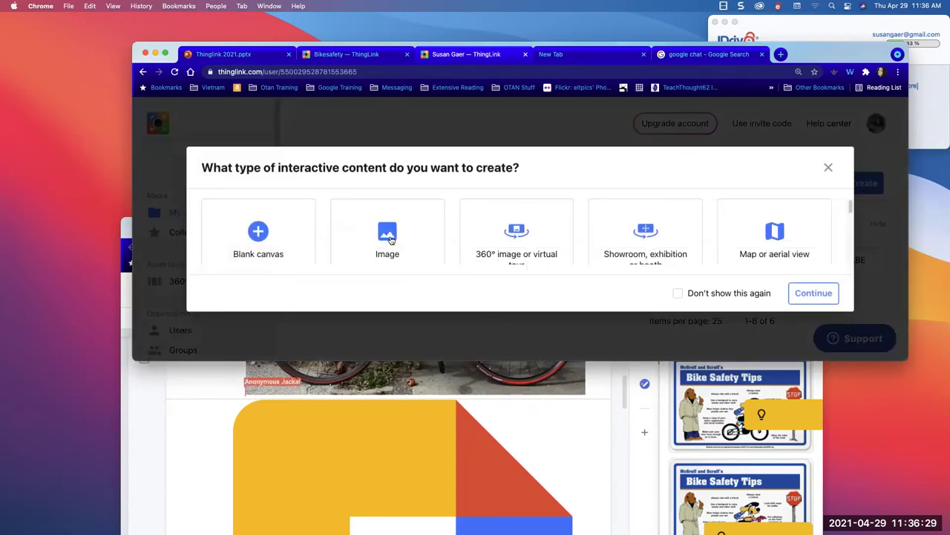
pyautogui.click(389, 238)
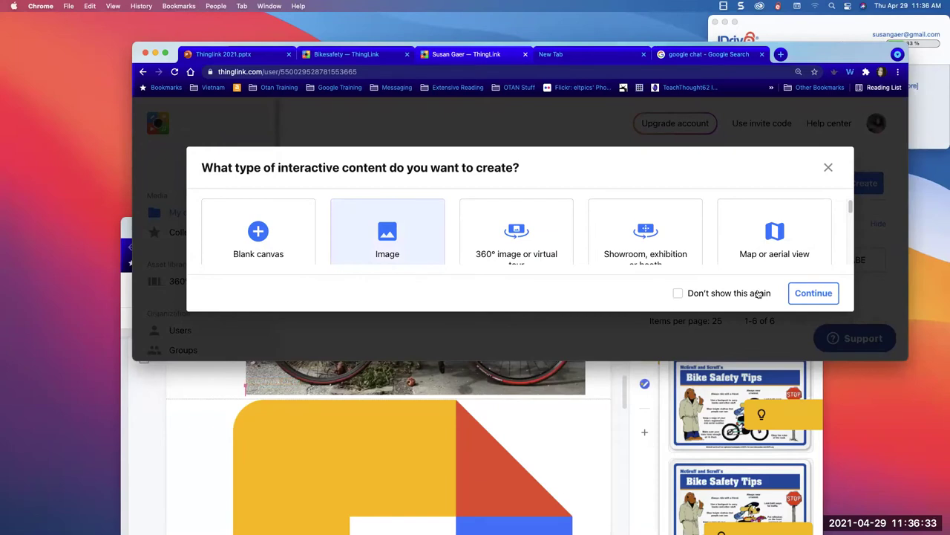
pyautogui.click(801, 294)
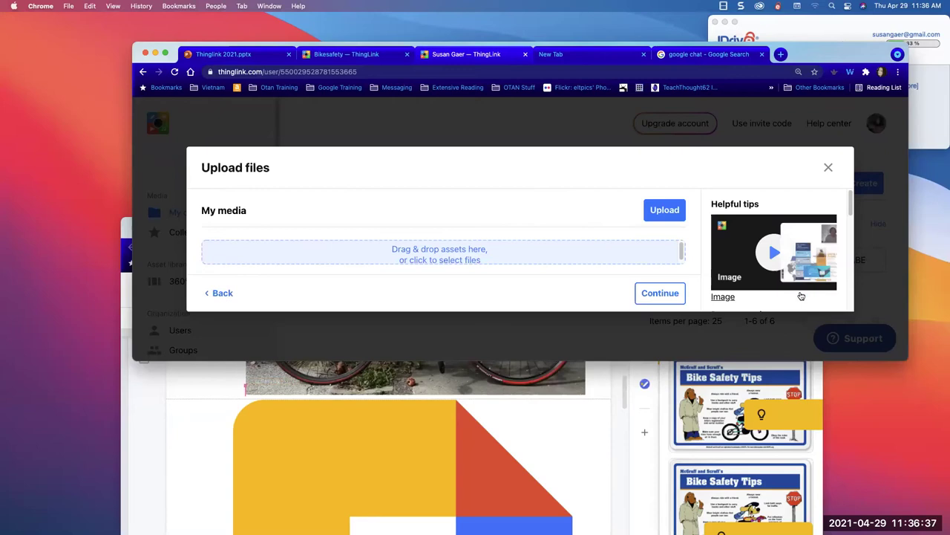
pyautogui.click(667, 212)
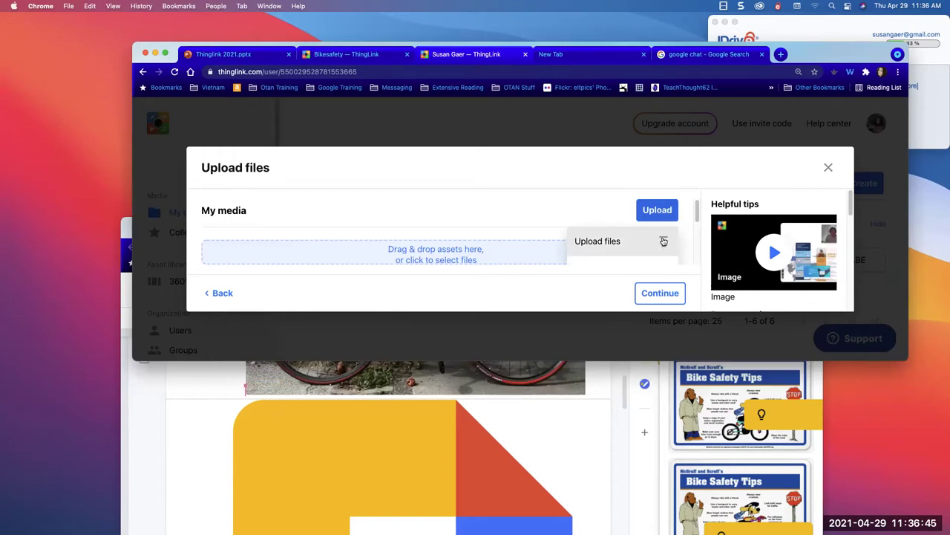
pyautogui.click(663, 241)
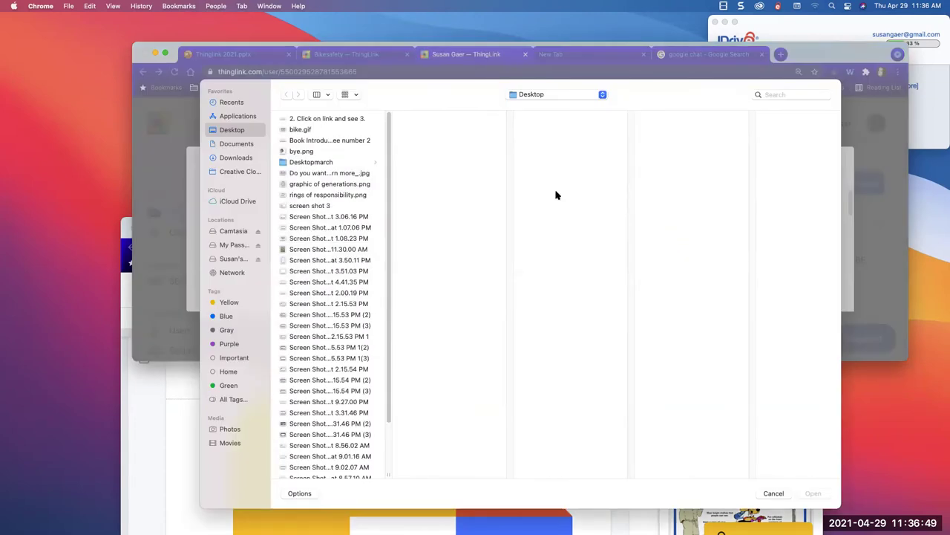
pyautogui.click(306, 130)
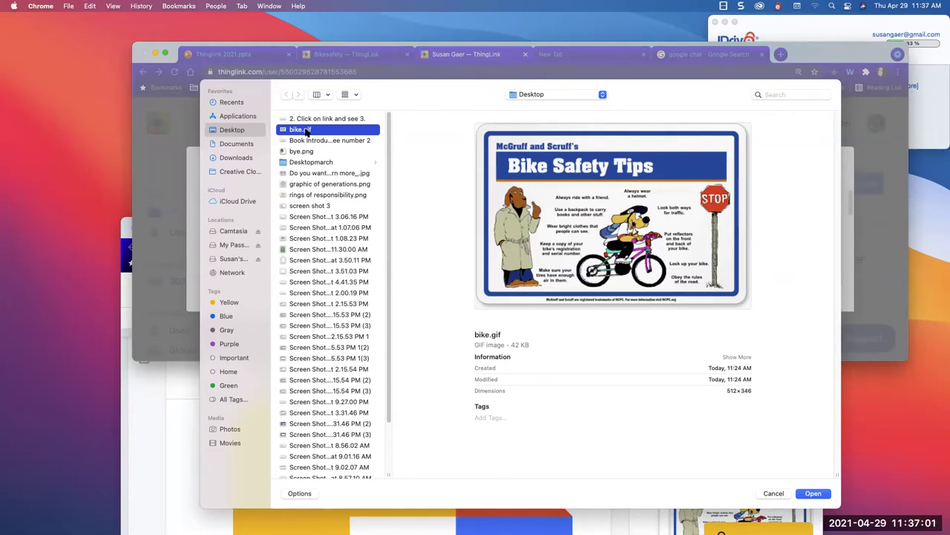
pyautogui.click(813, 494)
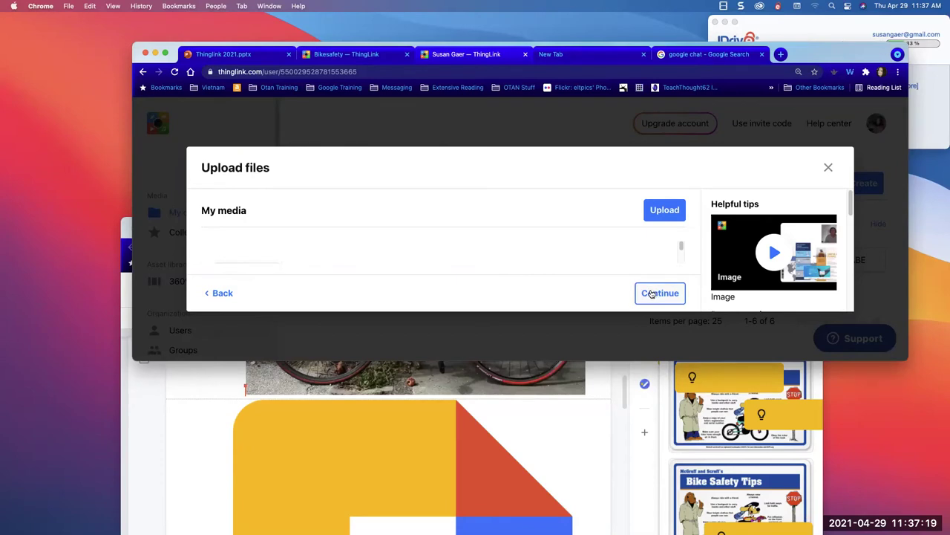
# - Create a folder named 'testing' and open the bike scene from its Files
pyautogui.click(652, 293)
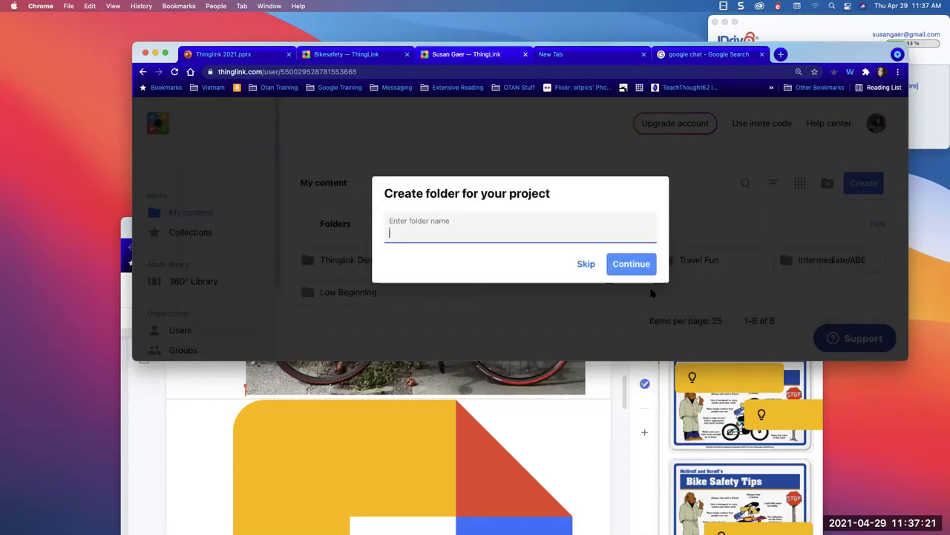
pyautogui.write('testing')
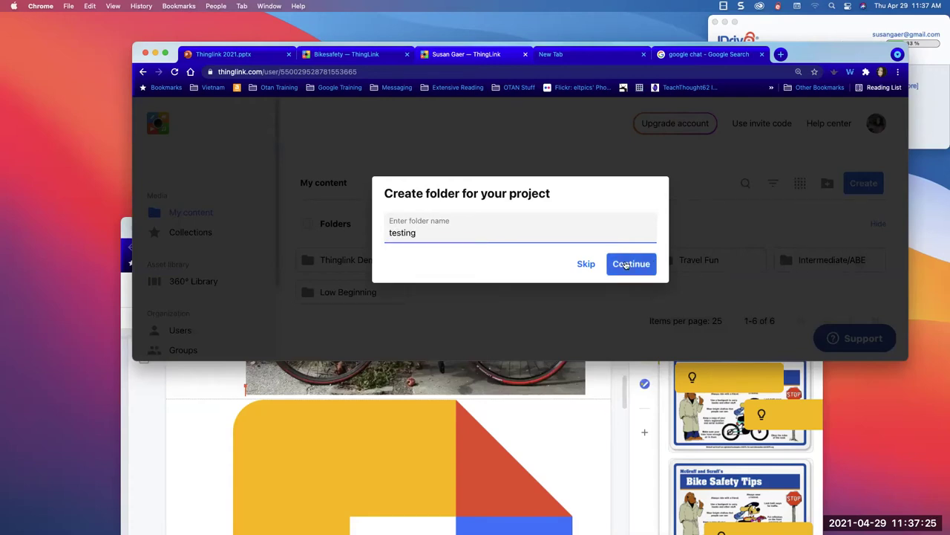
pyautogui.click(633, 265)
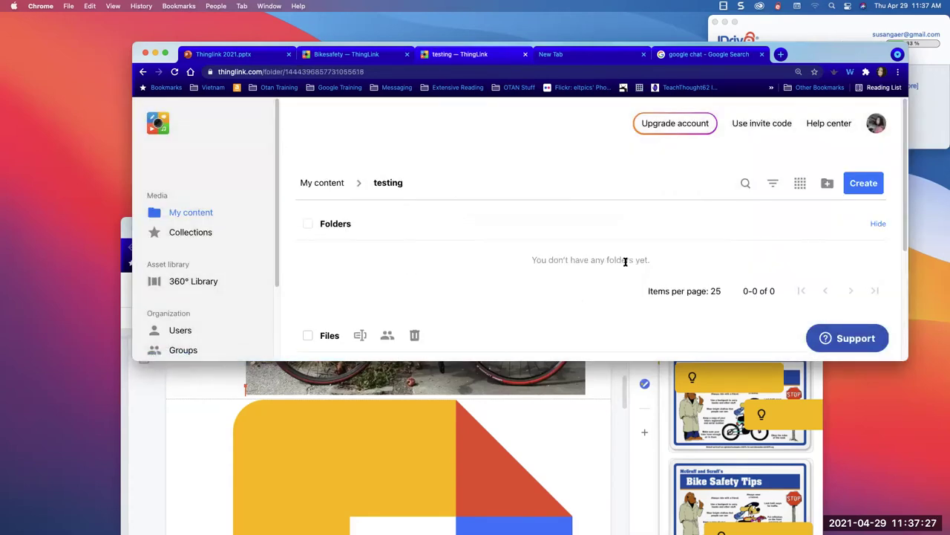
pyautogui.scroll(-5, 625, 262)
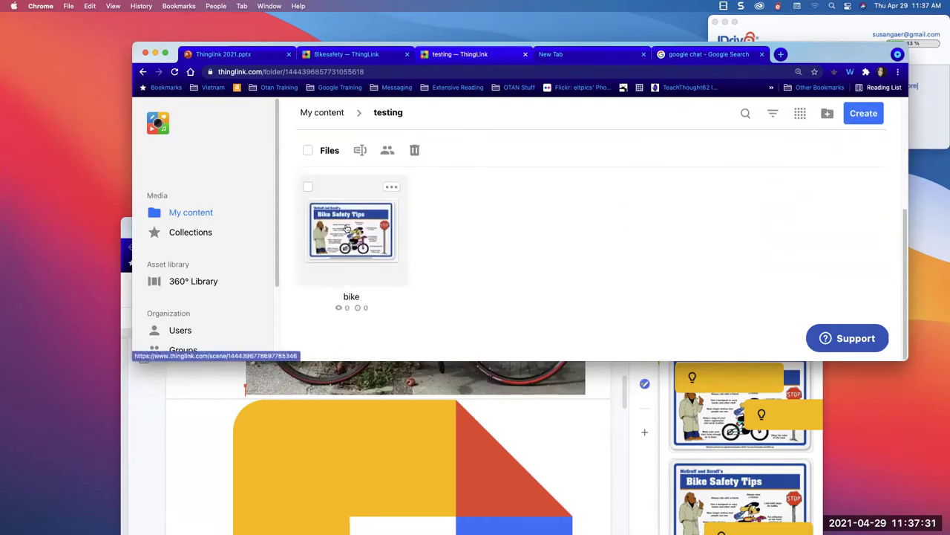
pyautogui.click(346, 228)
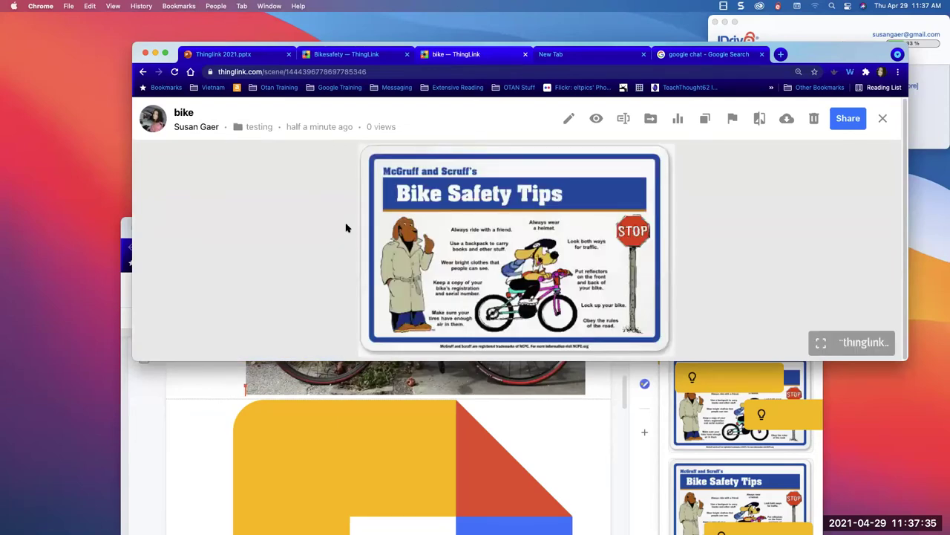
# - Edit the bike image, add a website-content tag with a red 1 icon, then close the empty preview
pyautogui.click(568, 122)
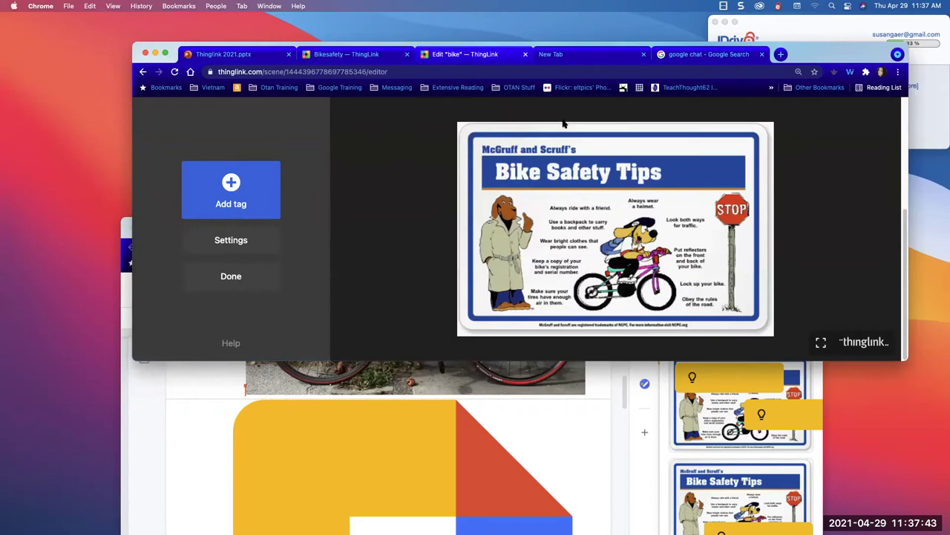
pyautogui.click(250, 197)
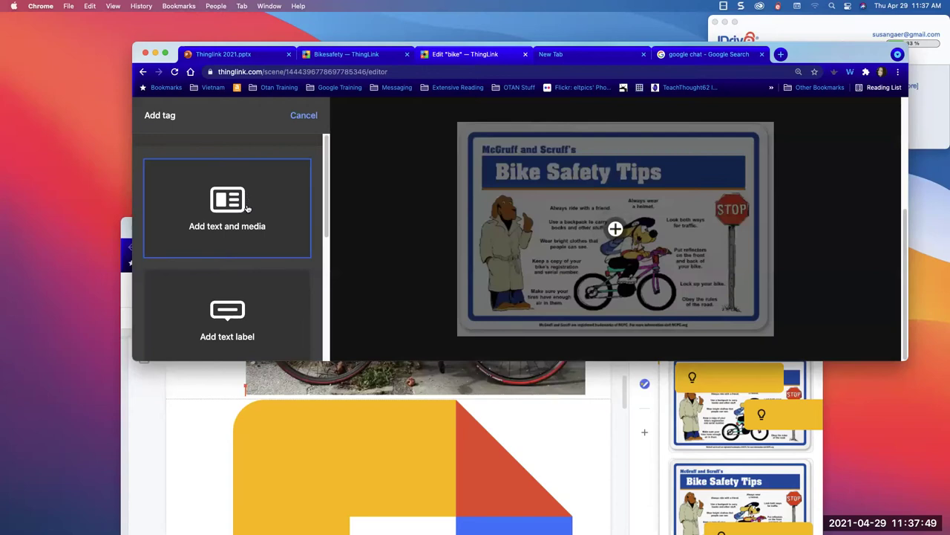
pyautogui.scroll(-5, 248, 208)
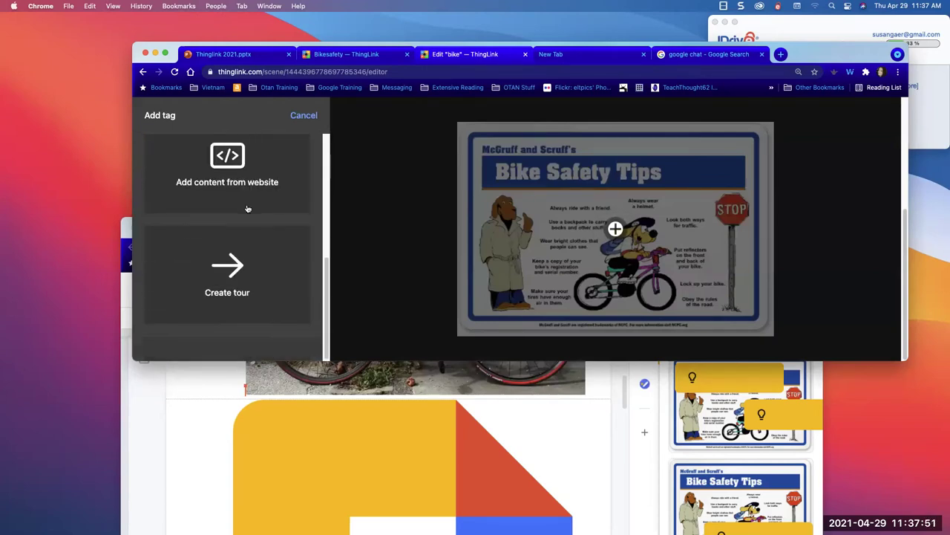
pyautogui.scroll(2, 248, 209)
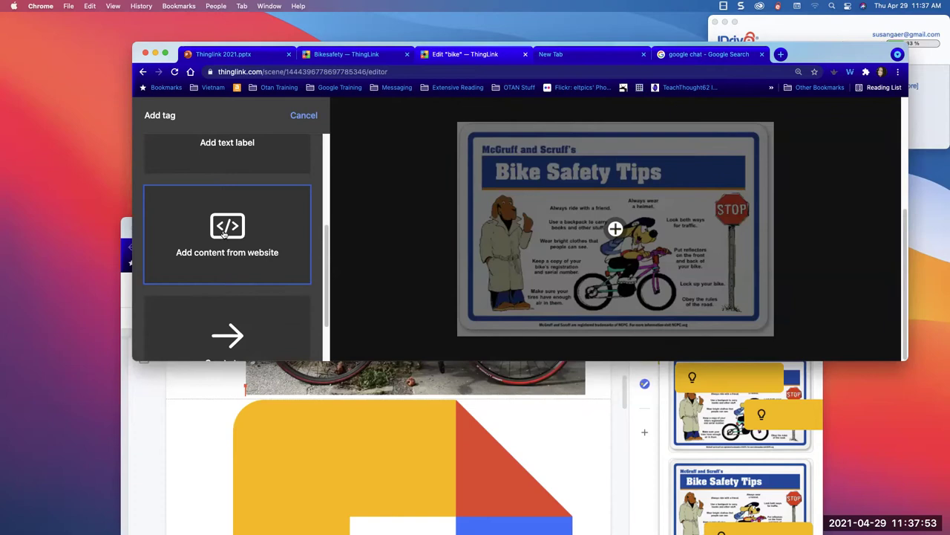
pyautogui.click(222, 231)
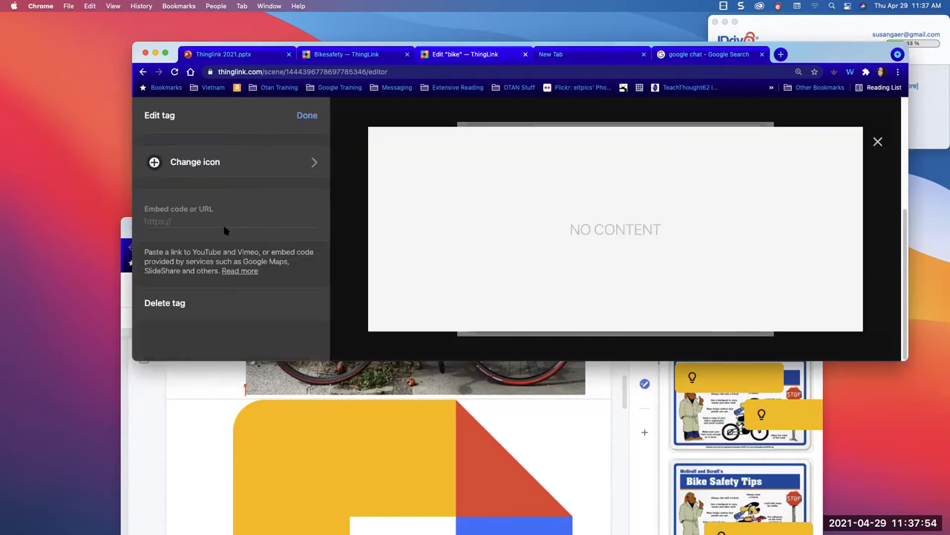
pyautogui.click(233, 162)
pyautogui.moveTo(324, 196); pyautogui.dragTo(314, 223)
pyautogui.scroll(-3, 216, 333)
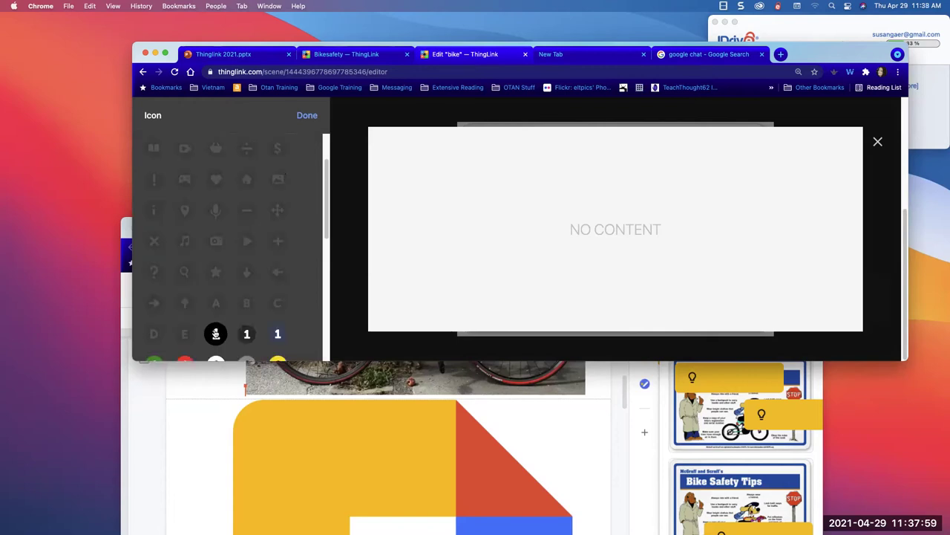
pyautogui.click(185, 291)
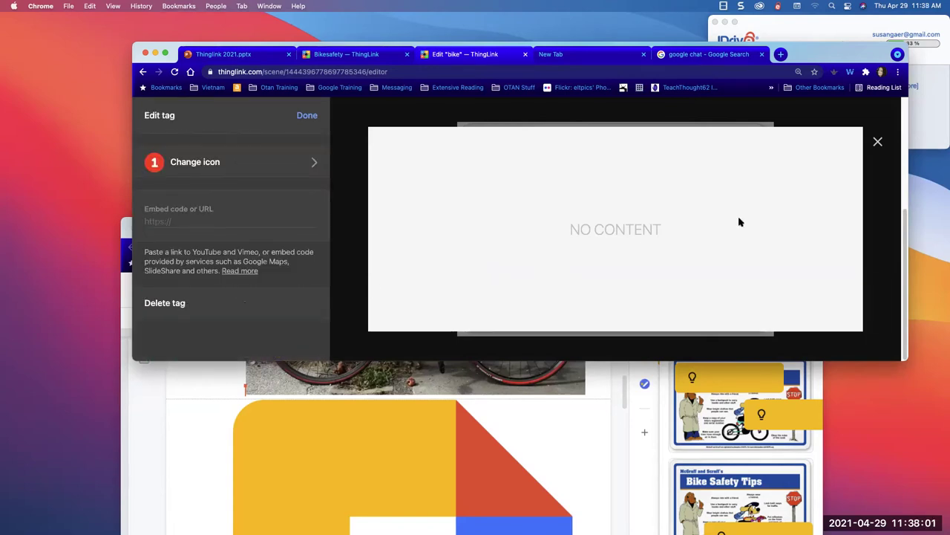
pyautogui.click(878, 142)
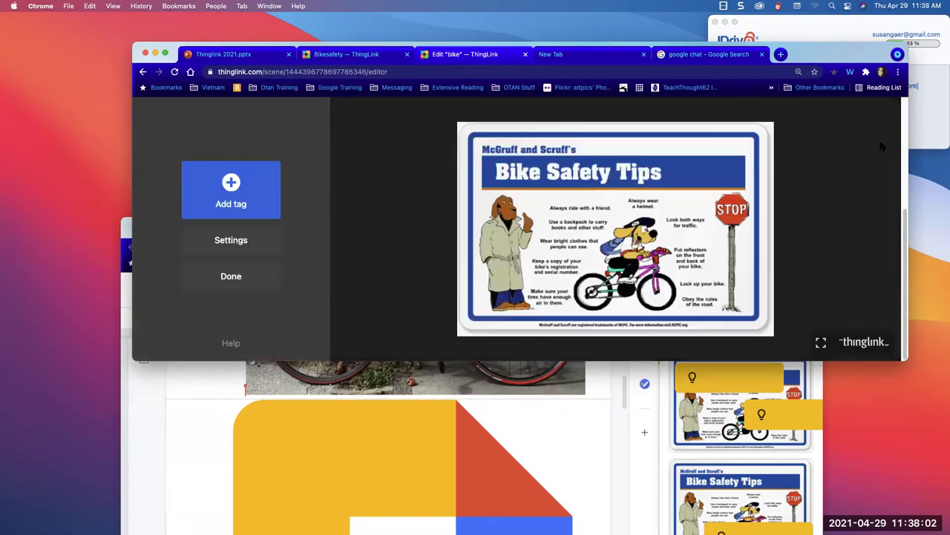
# - Add another website-content tag with a red number 1 icon, ready for its embed code
pyautogui.click(234, 194)
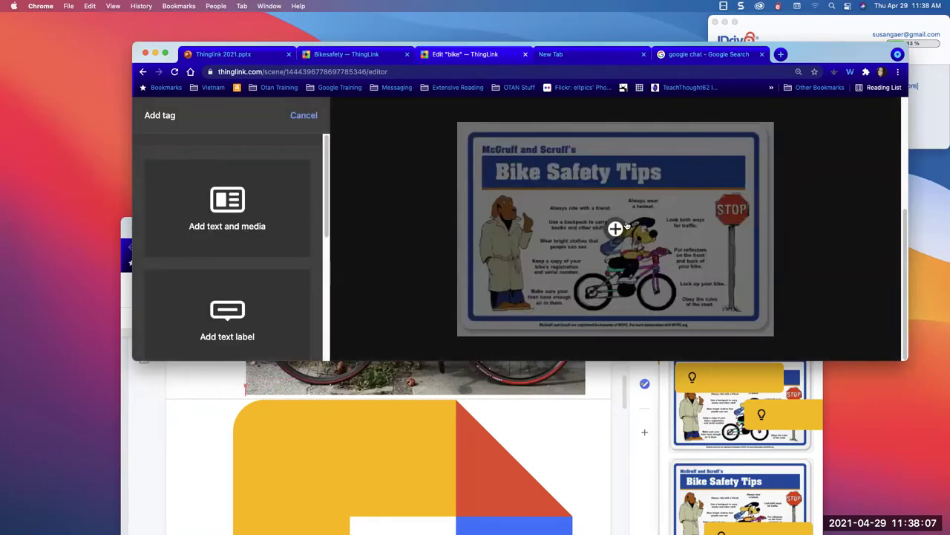
pyautogui.scroll(-5, 242, 315)
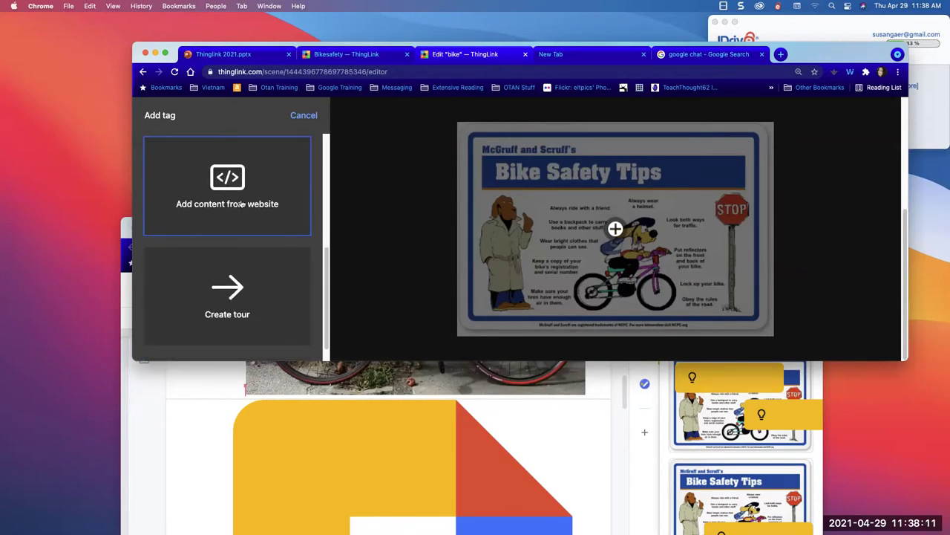
pyautogui.click(243, 201)
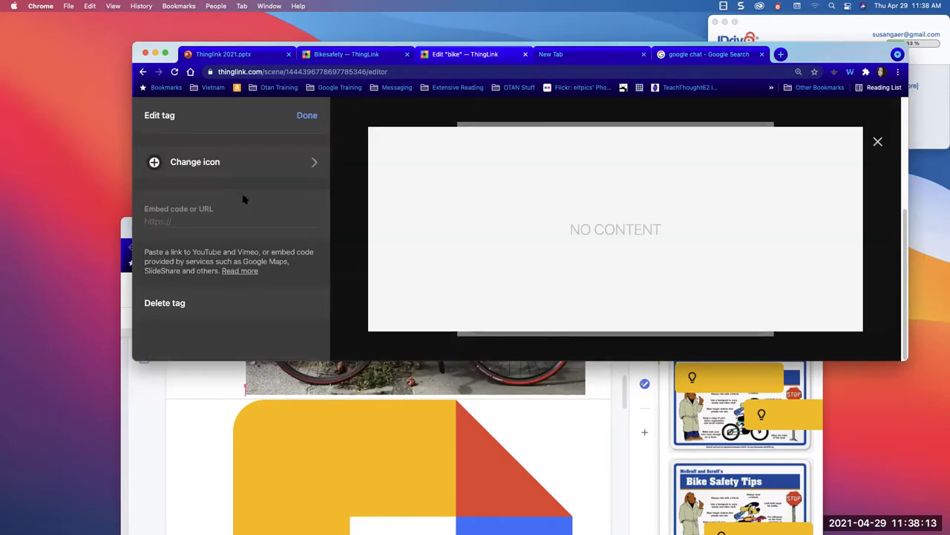
pyautogui.click(212, 164)
pyautogui.scroll(-5, 215, 313)
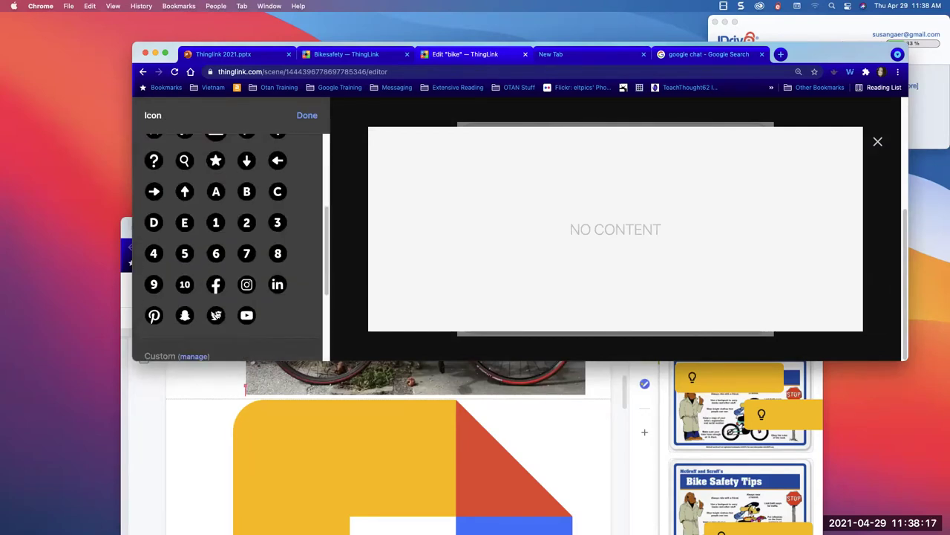
pyautogui.click(215, 222)
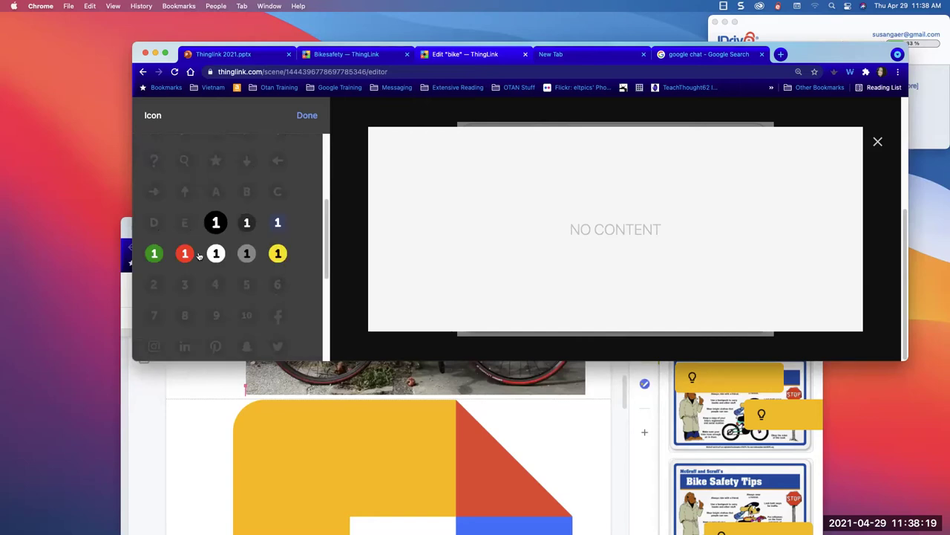
pyautogui.click(184, 255)
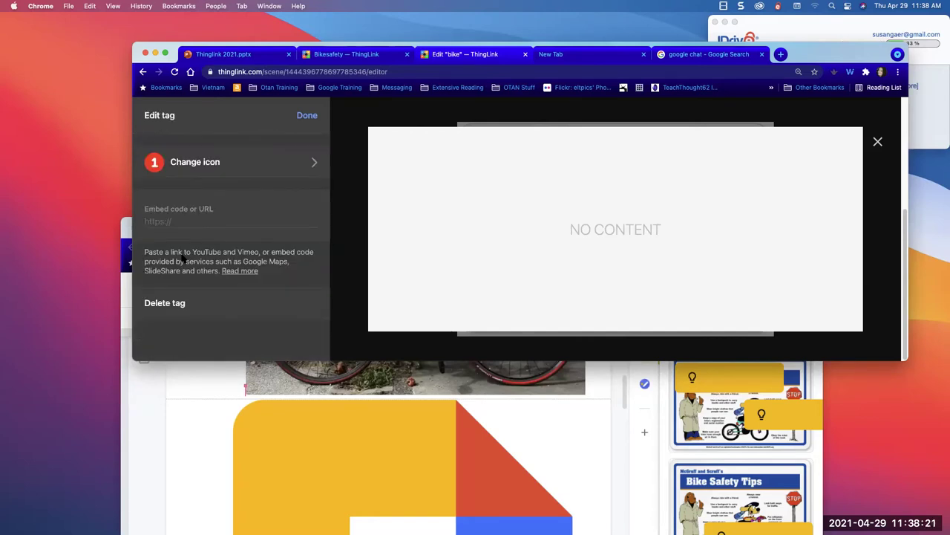
pyautogui.click(203, 220)
# - In the Thinglink Resources doc, add a colon after 'Bicycle Safety Video'
pyautogui.moveTo(836, 56); pyautogui.dragTo(638, 22)
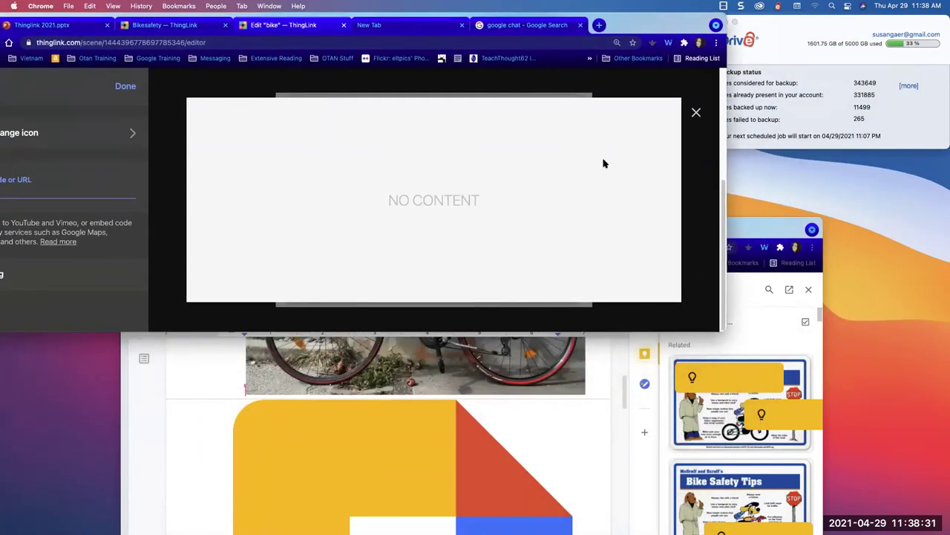
pyautogui.click(598, 308)
pyautogui.moveTo(622, 225); pyautogui.dragTo(642, 34)
pyautogui.scroll(-10, 463, 325)
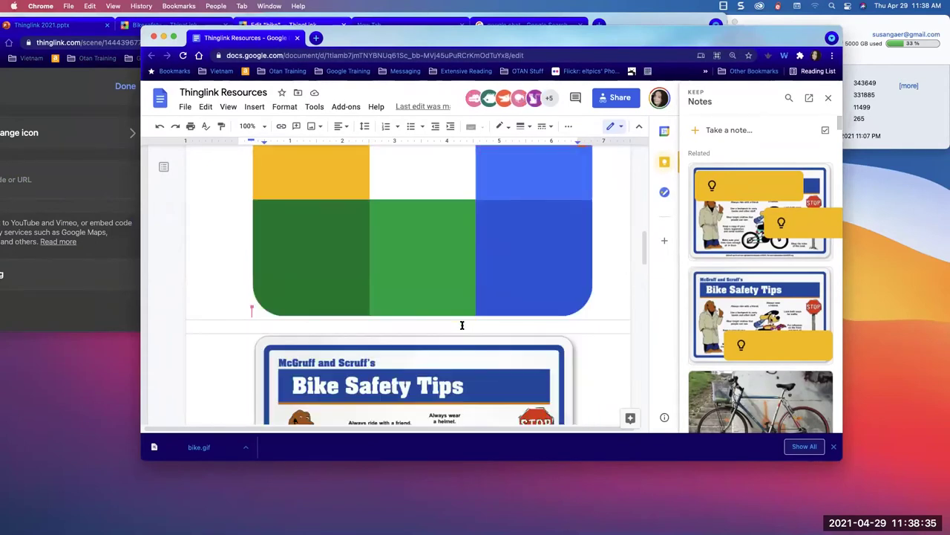
pyautogui.scroll(-8, 462, 328)
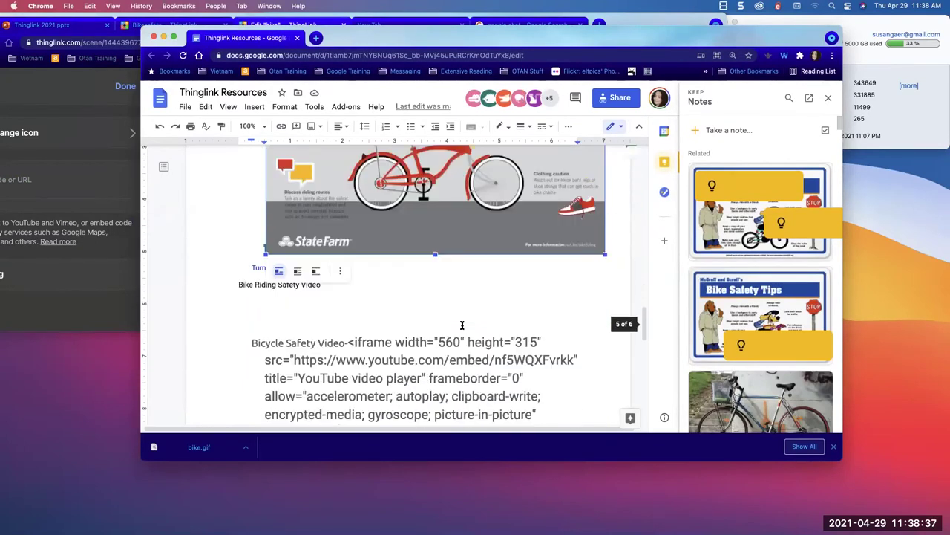
pyautogui.scroll(-3, 462, 324)
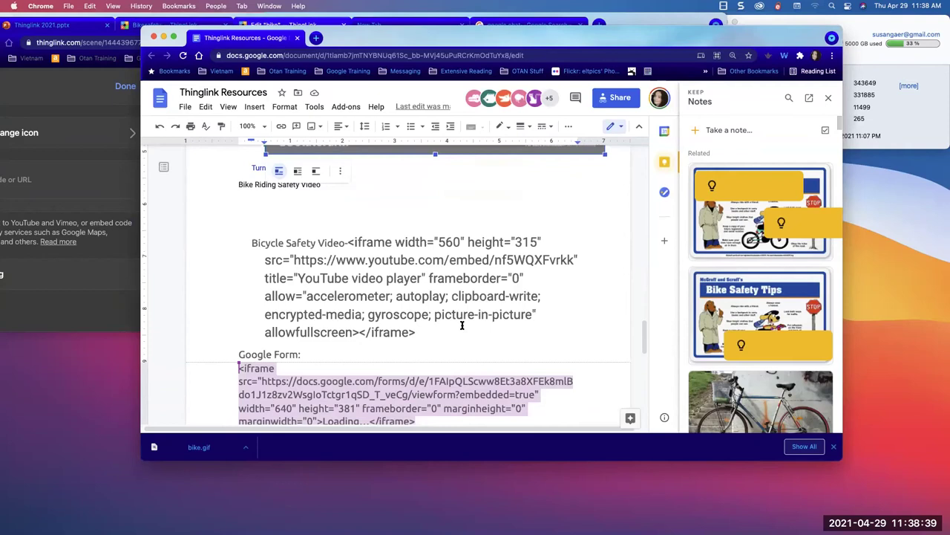
pyautogui.click(239, 241)
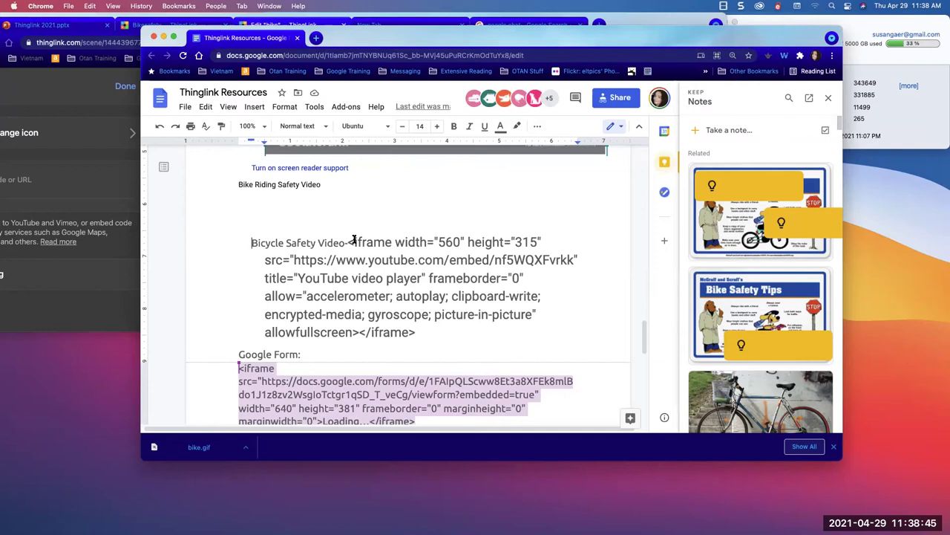
pyautogui.moveTo(349, 242); pyautogui.dragTo(421, 279)
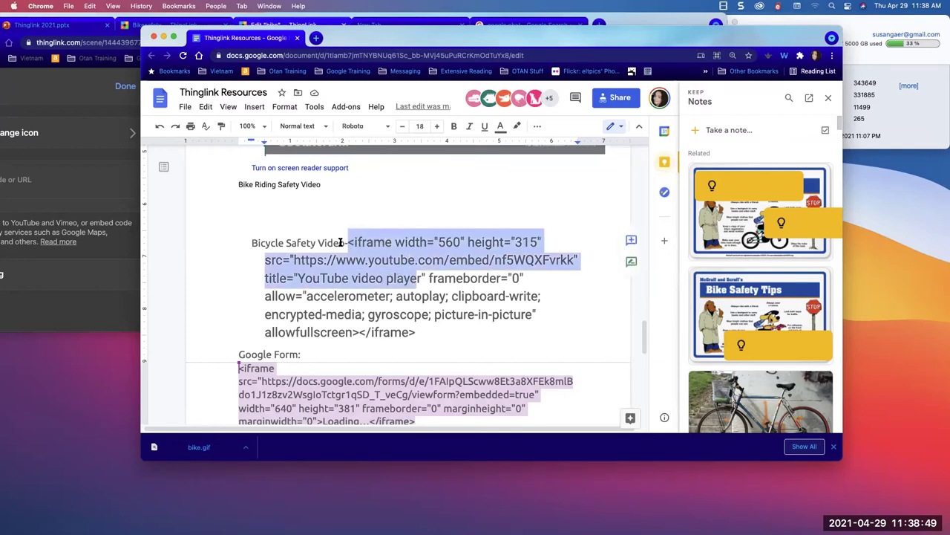
pyautogui.click(344, 243)
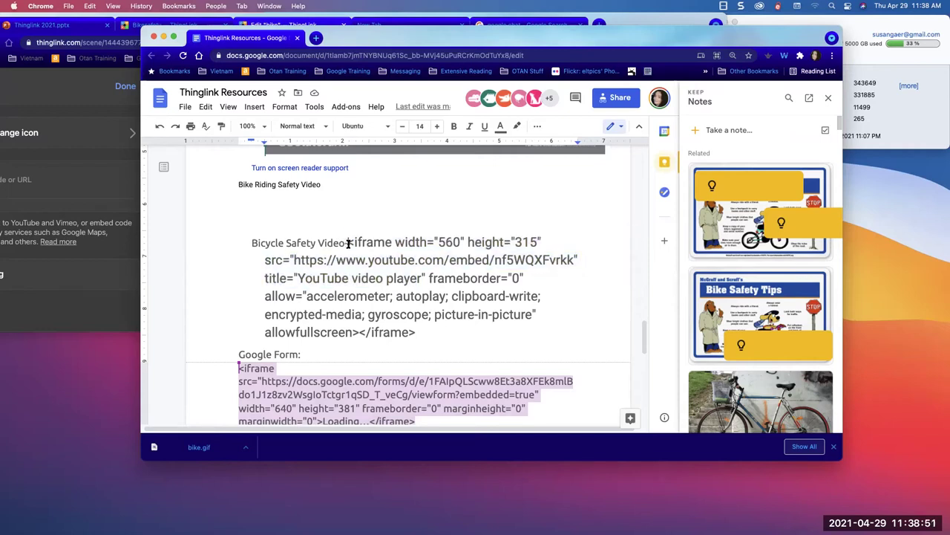
pyautogui.write(':')
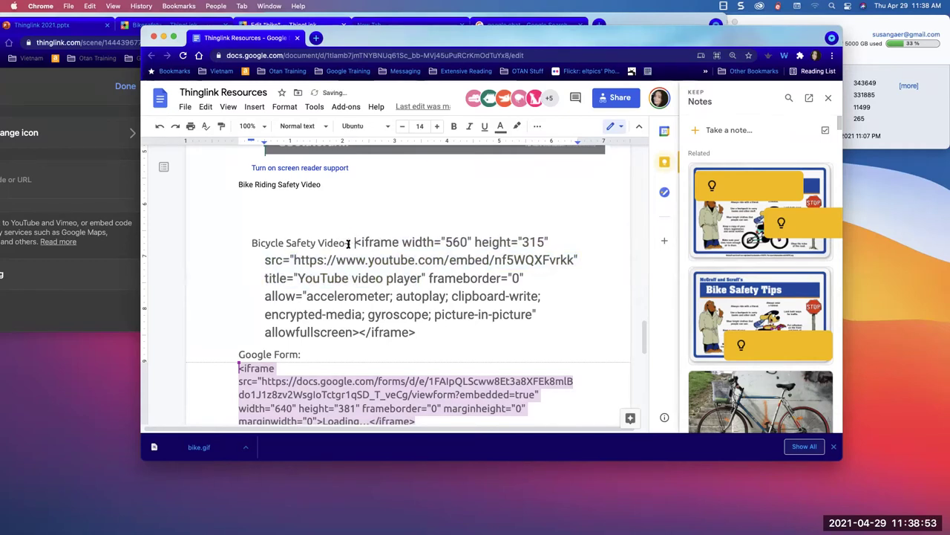
# - Select the Bicycle Safety Video's iframe embed code and copy it with Edit > Copy
pyautogui.moveTo(356, 242); pyautogui.dragTo(421, 336)
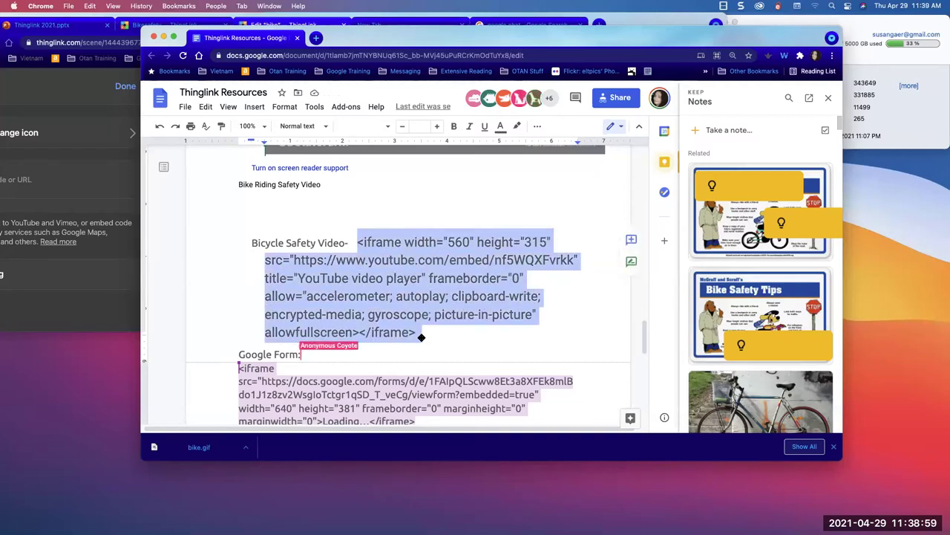
pyautogui.scroll(-5, 421, 336)
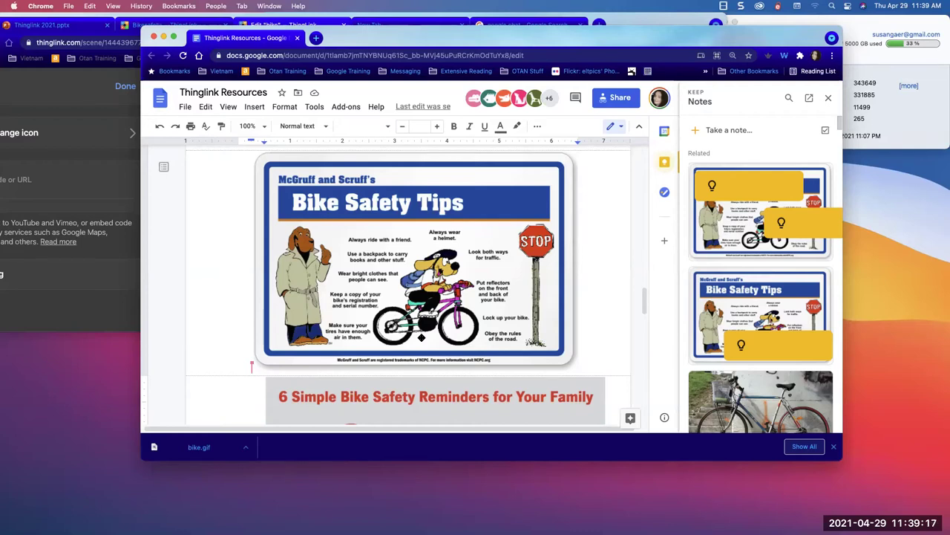
pyautogui.scroll(3, 421, 338)
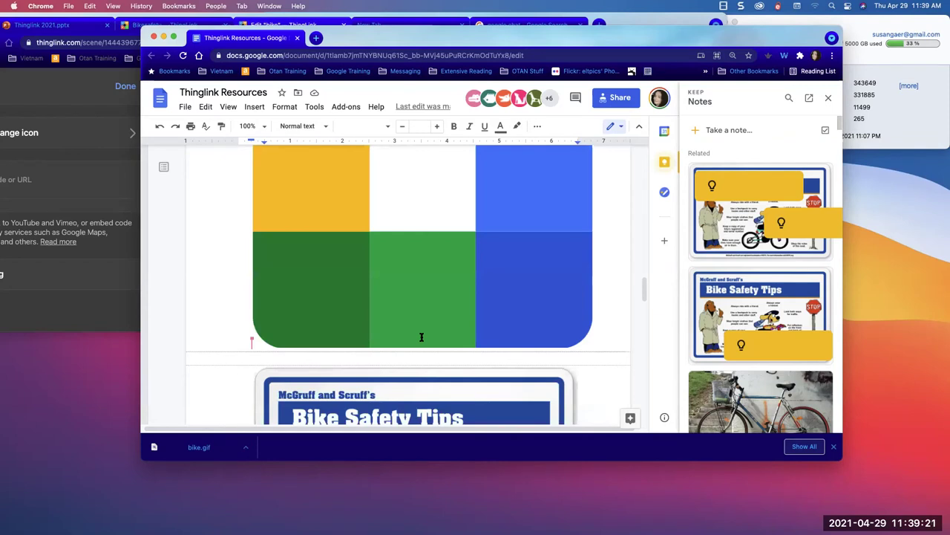
pyautogui.scroll(-5, 369, 355)
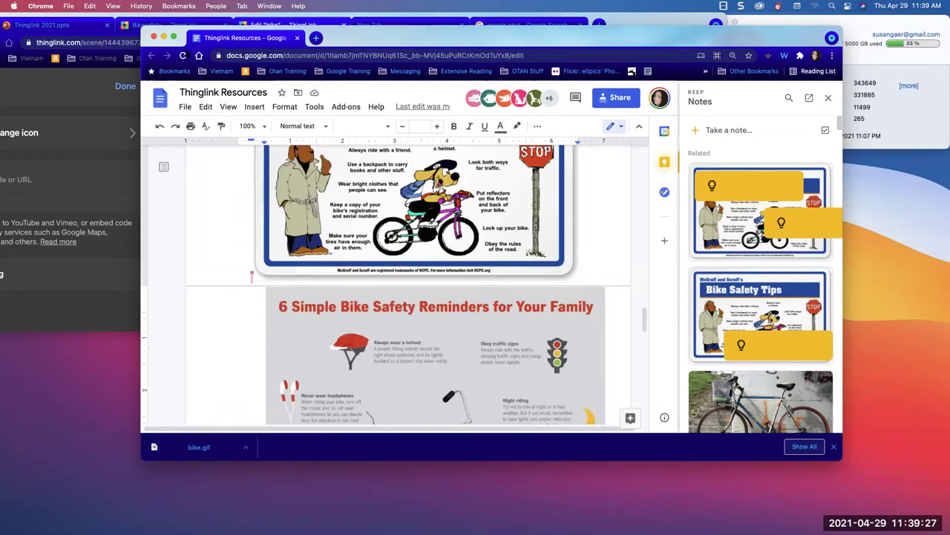
pyautogui.scroll(-3, 227, 287)
pyautogui.scroll(-3, 226, 287)
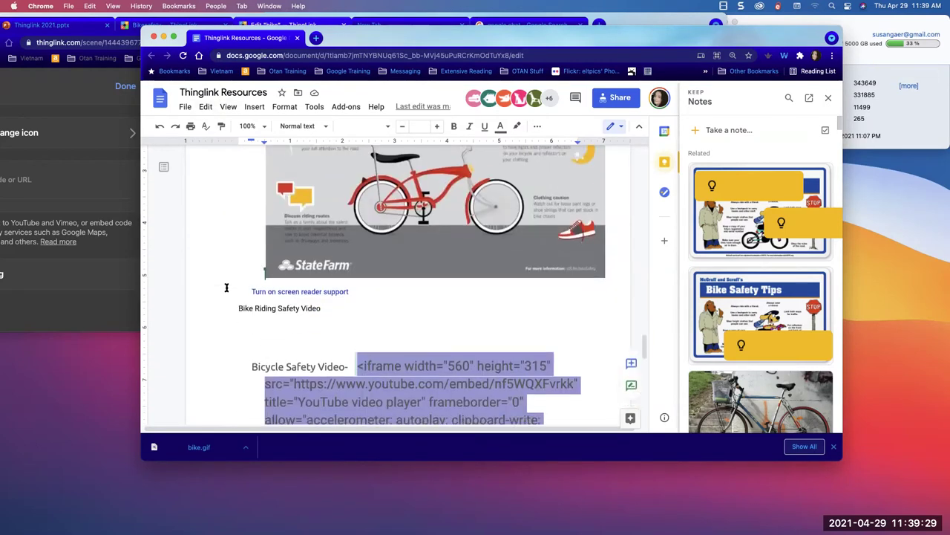
pyautogui.click(357, 346)
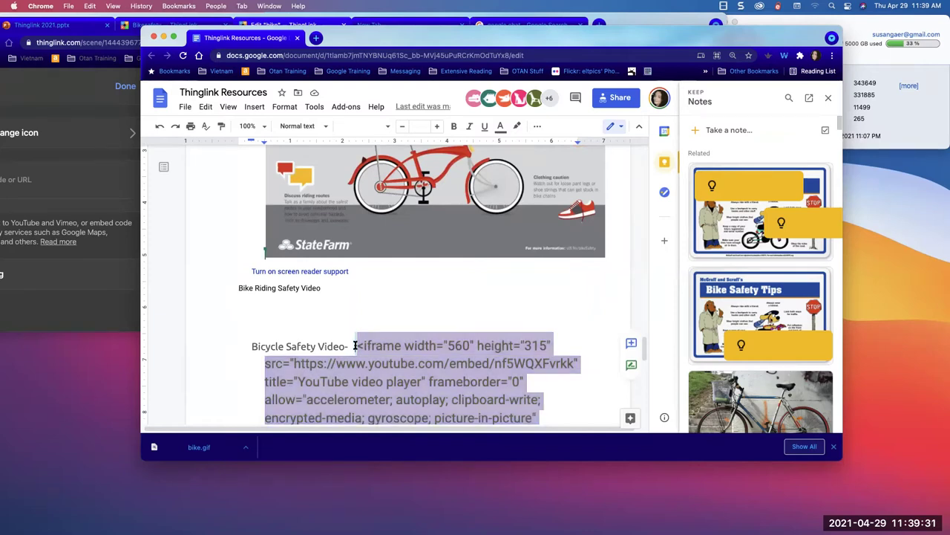
pyautogui.moveTo(357, 346); pyautogui.dragTo(458, 357)
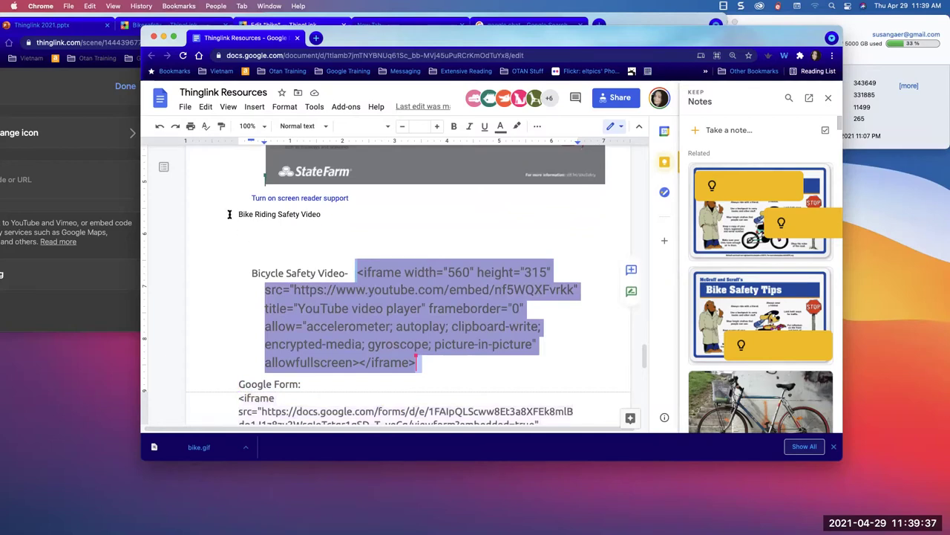
pyautogui.click(209, 107)
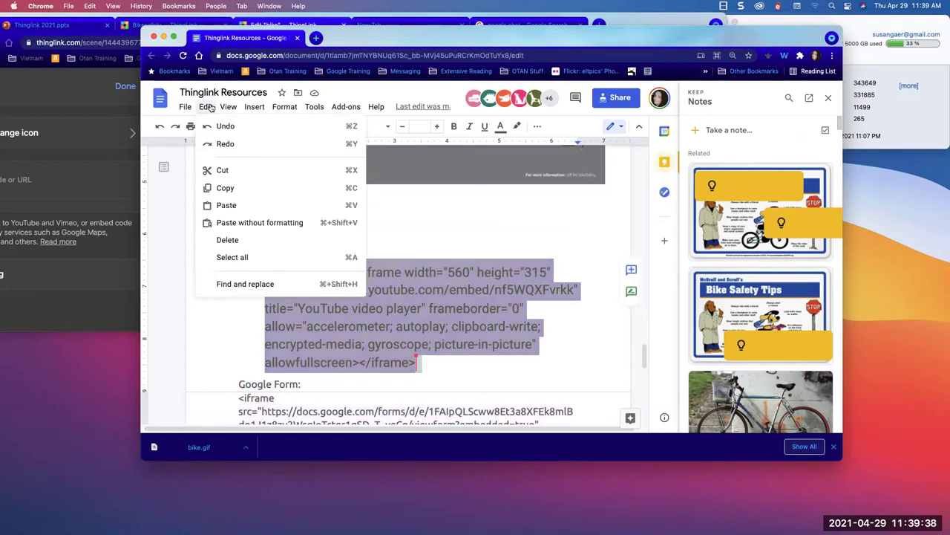
pyautogui.click(214, 187)
# - Paste the YouTube embed code into tag 1, save it, and drag it to the top-left corner
pyautogui.click(106, 186)
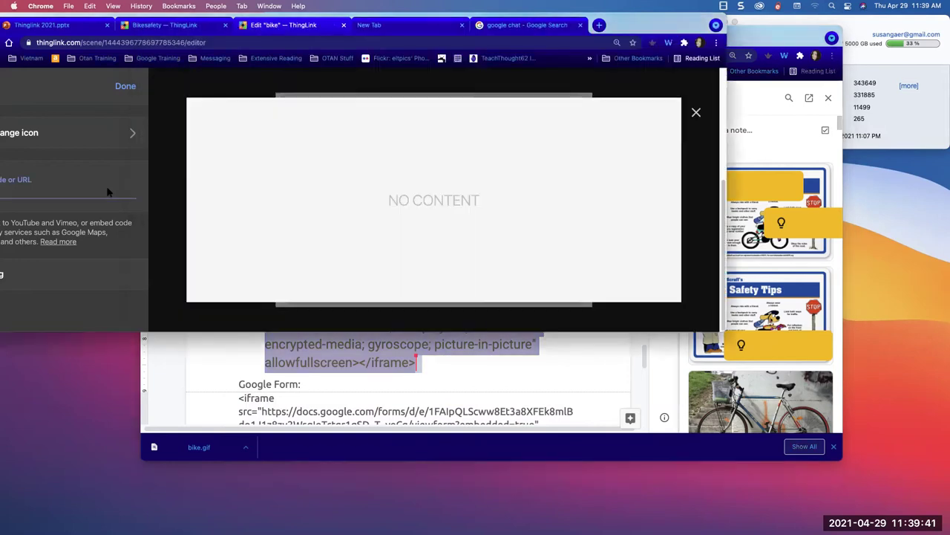
pyautogui.moveTo(216, 17); pyautogui.dragTo(351, 32)
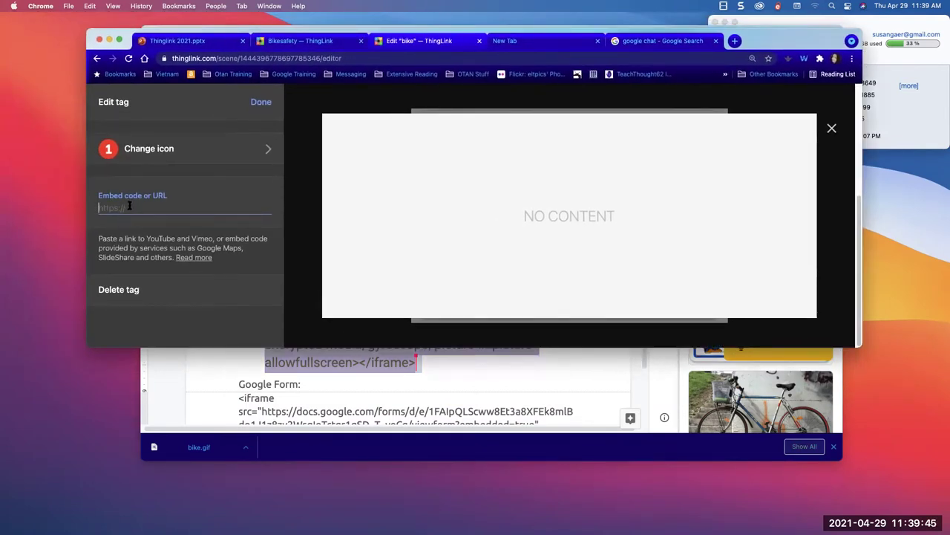
pyautogui.press('super+v')
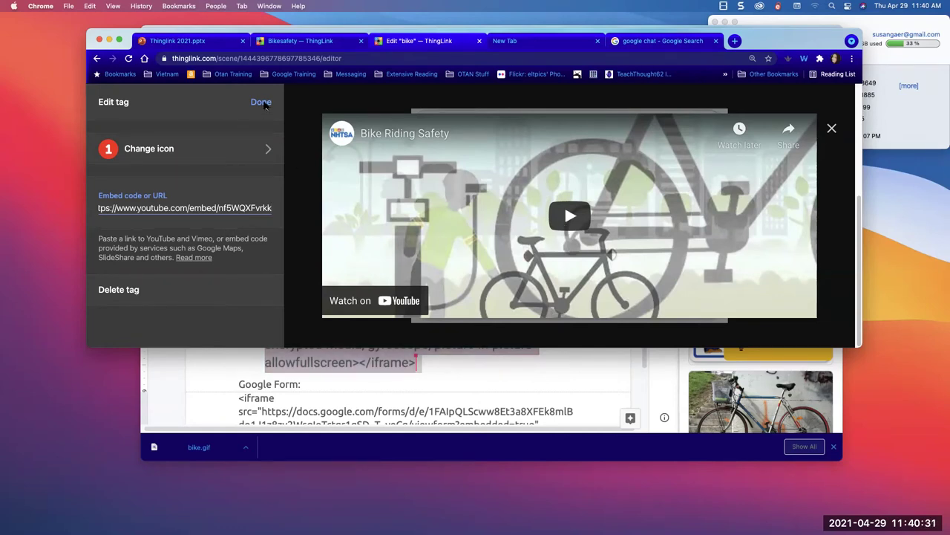
pyautogui.click(262, 102)
pyautogui.moveTo(562, 211); pyautogui.dragTo(438, 144)
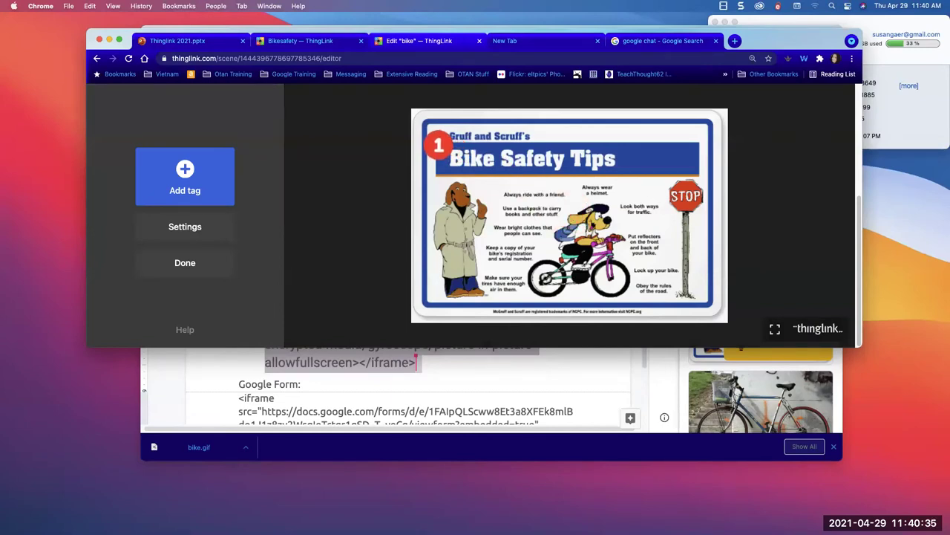
pyautogui.click(435, 145)
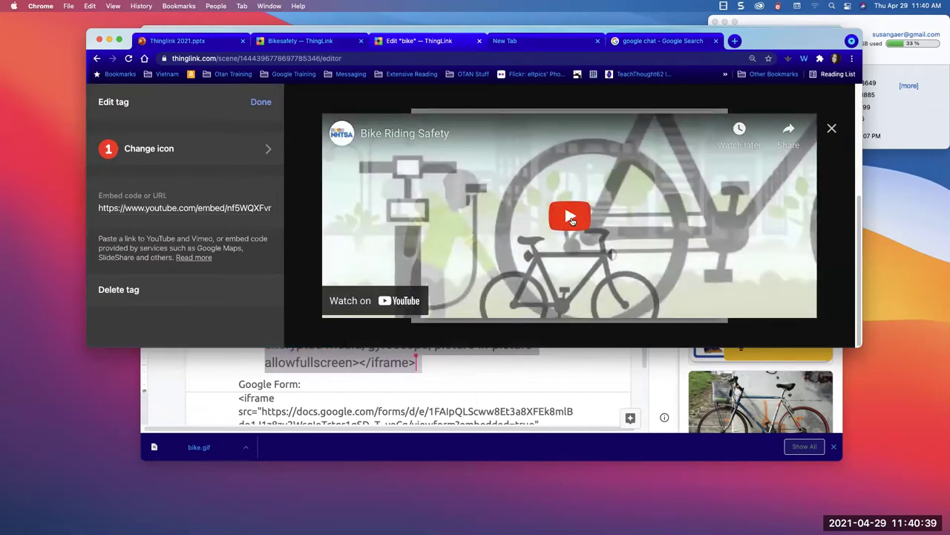
pyautogui.click(833, 130)
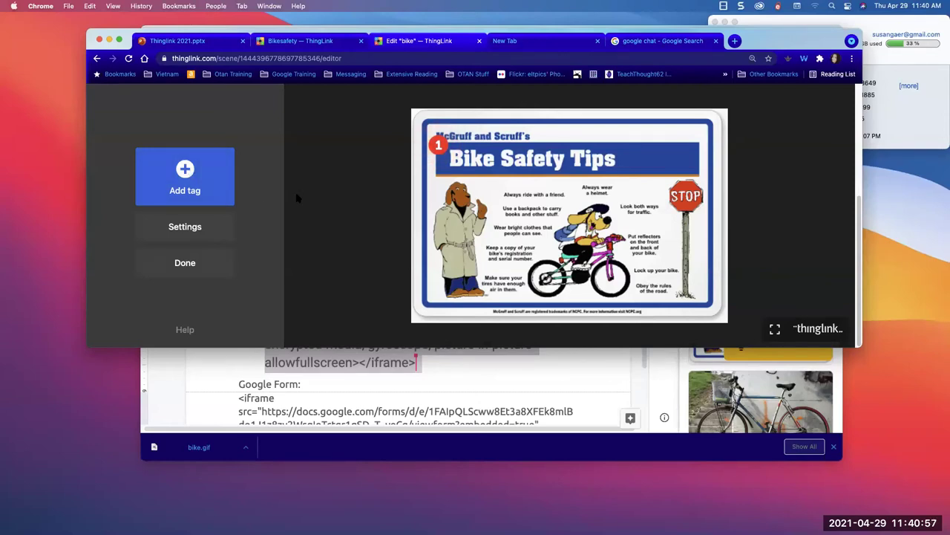
# - Start a new tag on the bike image that embeds website content
pyautogui.click(186, 171)
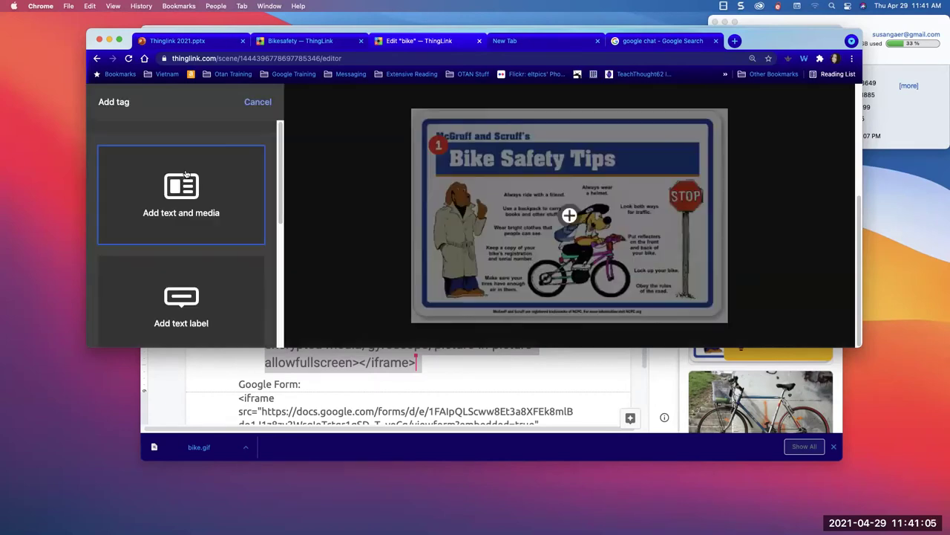
pyautogui.scroll(-5, 160, 245)
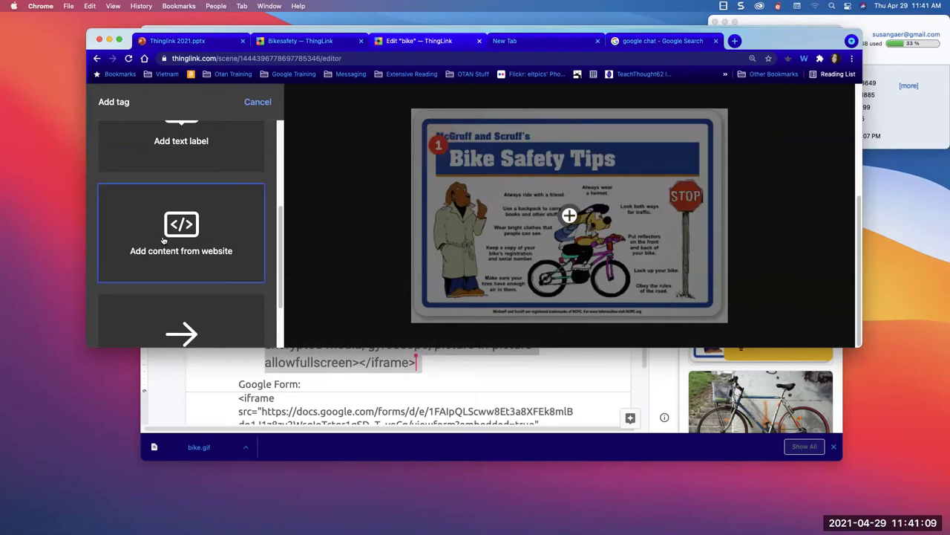
pyautogui.click(164, 240)
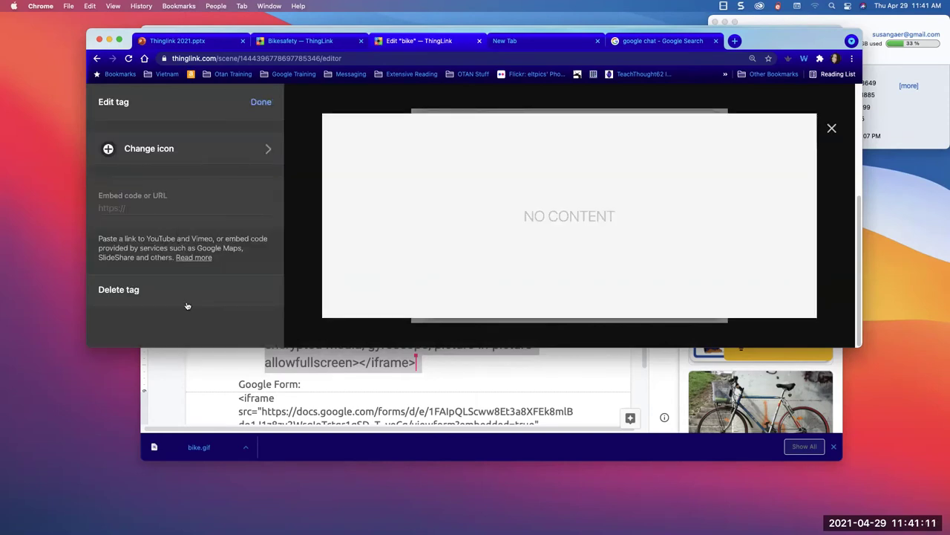
# - In the Thinglink Resources doc, select the Google Form iframe embed code
pyautogui.click(208, 358)
pyautogui.scroll(-5, 208, 358)
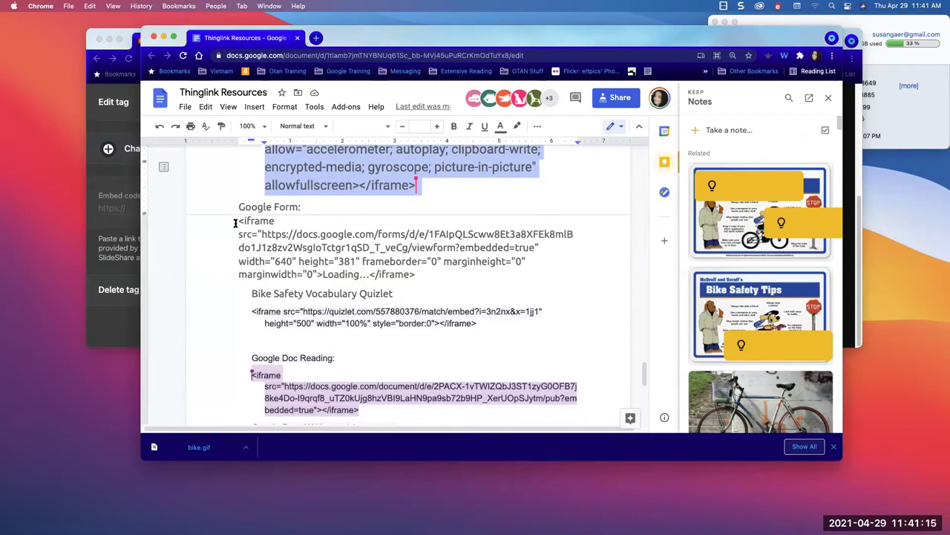
pyautogui.moveTo(238, 220); pyautogui.dragTo(416, 279)
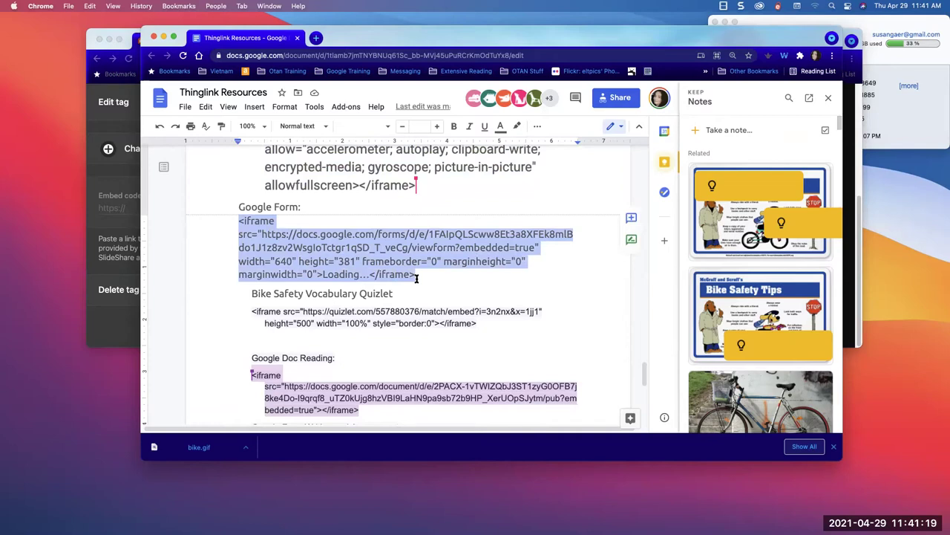
pyautogui.moveTo(417, 279); pyautogui.dragTo(417, 278)
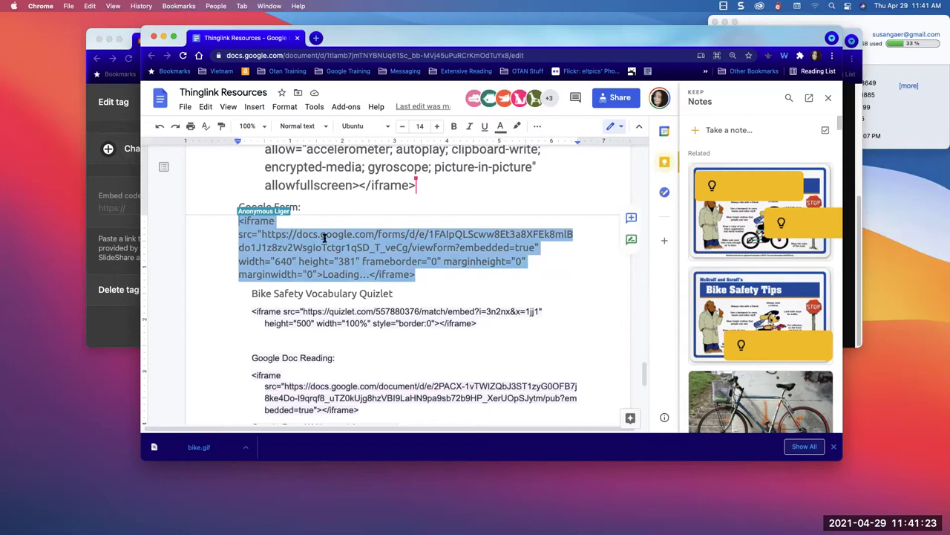
# - Paste the Google Form embed code into the tag and give it a green number 2 icon
pyautogui.click(110, 207)
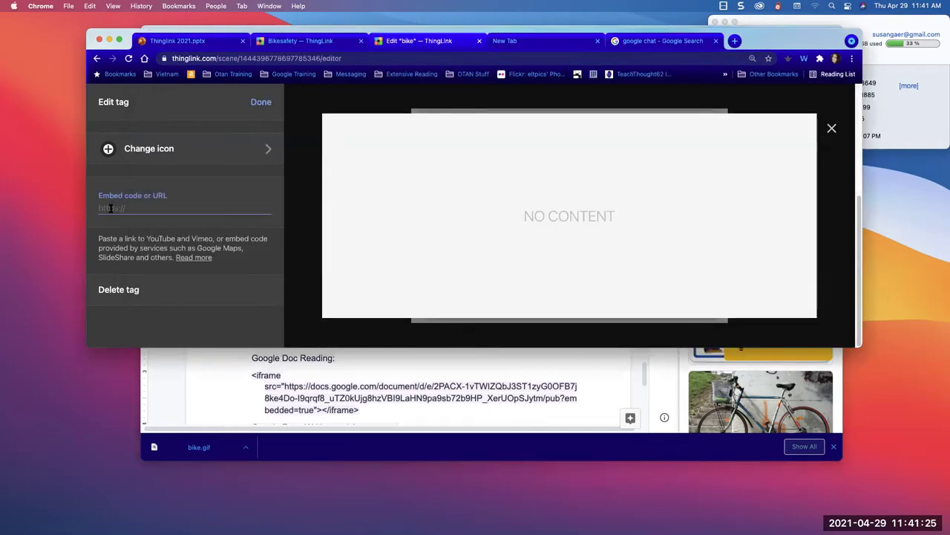
pyautogui.press('super+v')
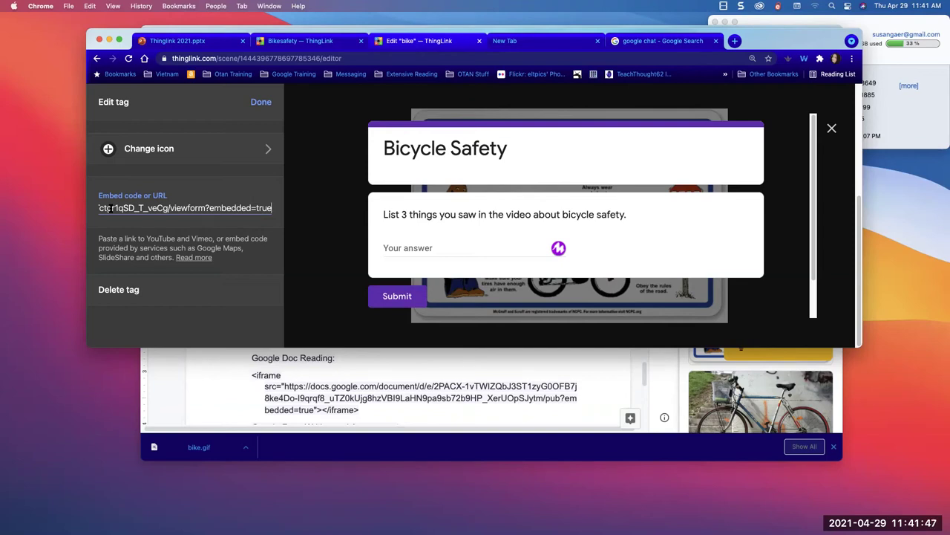
pyautogui.click(138, 149)
pyautogui.scroll(-5, 157, 270)
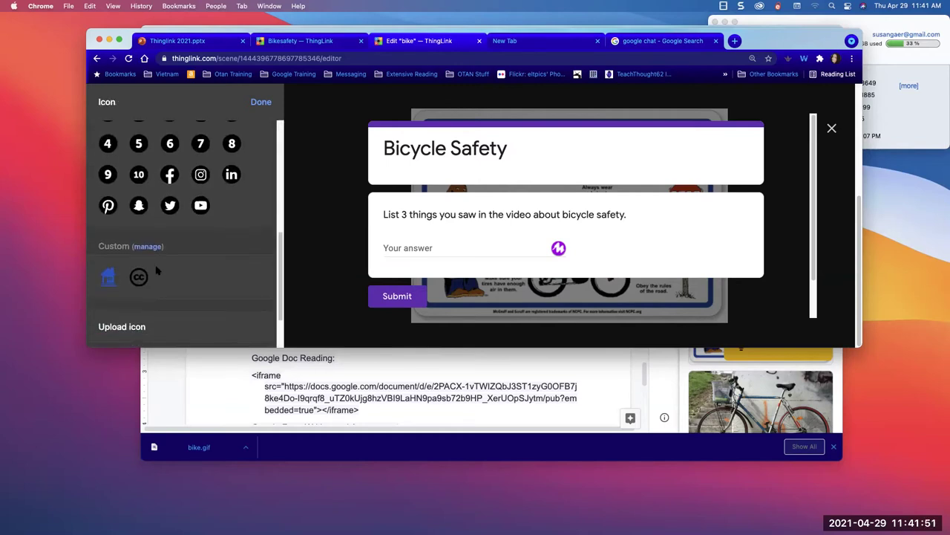
pyautogui.scroll(10, 158, 272)
pyautogui.scroll(-3, 158, 296)
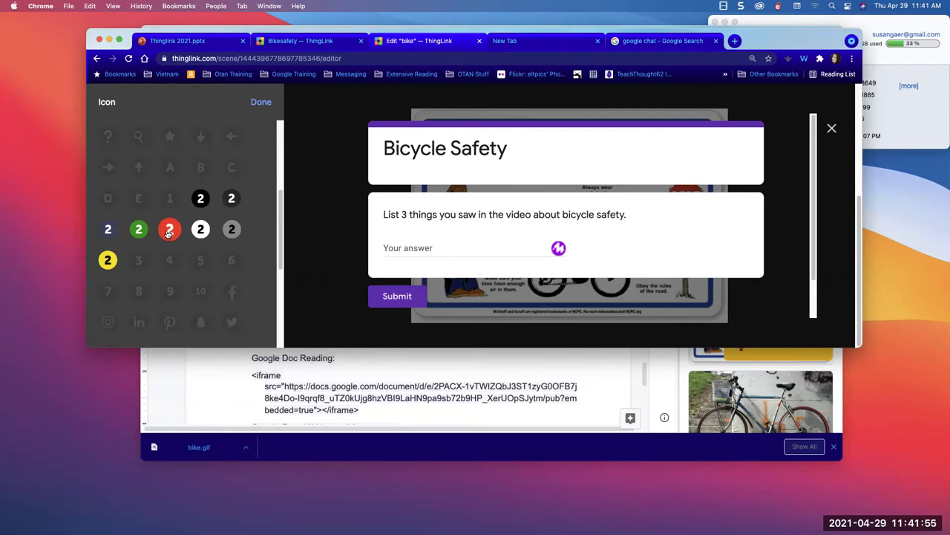
pyautogui.click(138, 228)
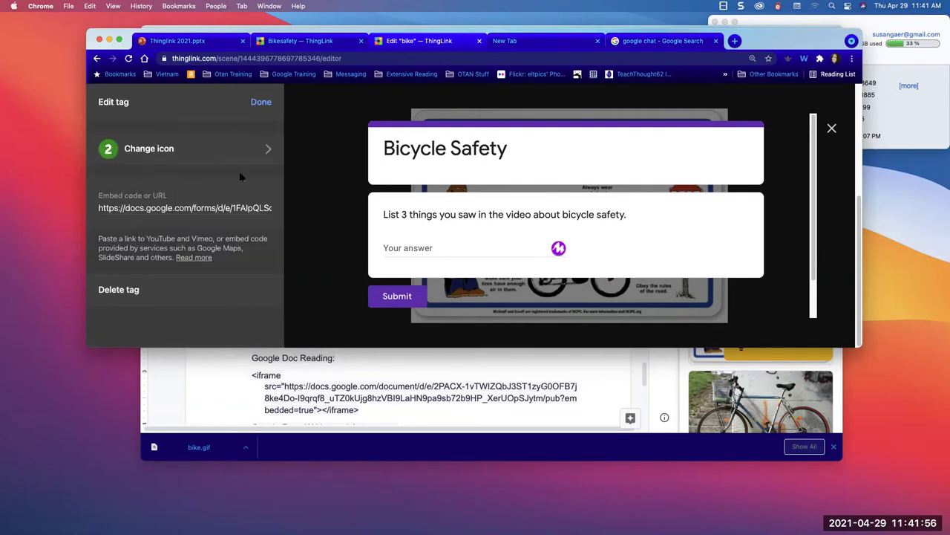
# - Save tag 2 and drag it beside the Bike Safety Tips title
pyautogui.click(260, 103)
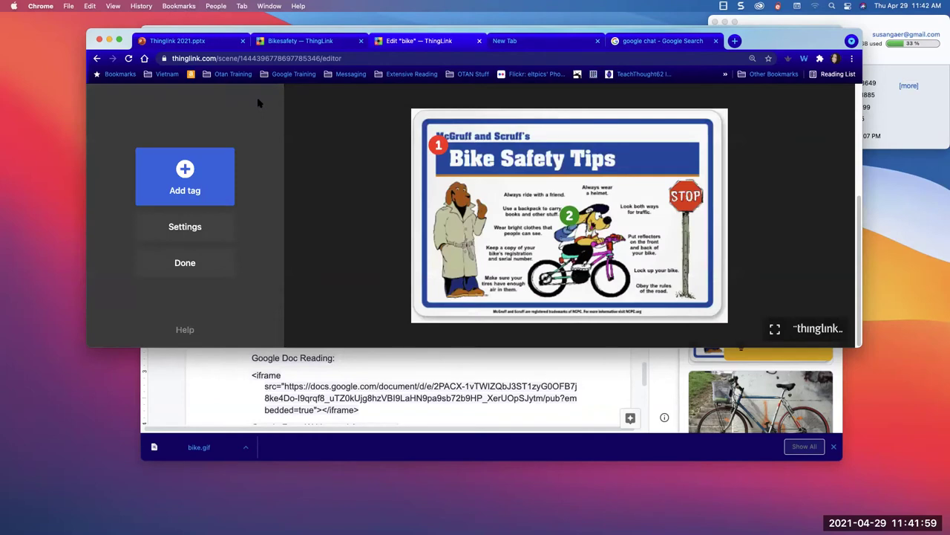
pyautogui.moveTo(570, 216); pyautogui.dragTo(644, 147)
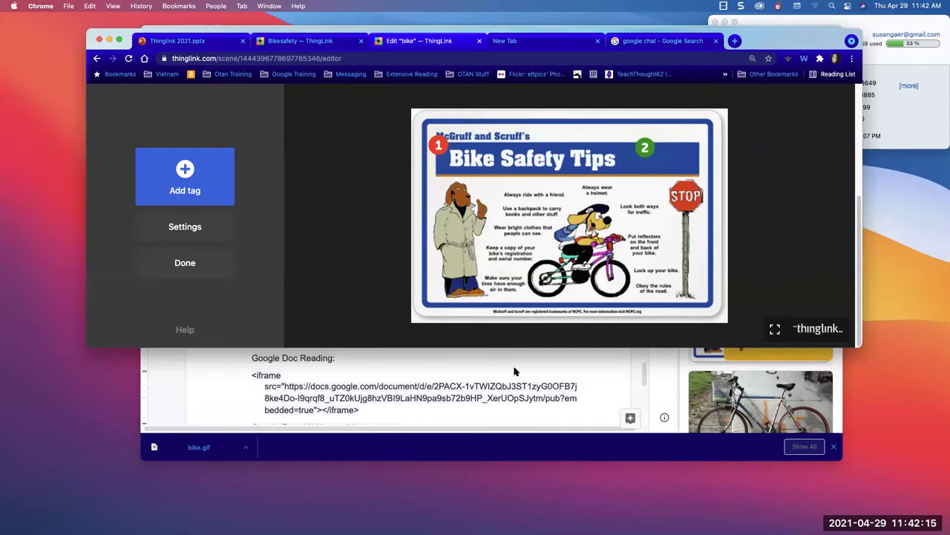
pyautogui.click(447, 365)
pyautogui.scroll(-2, 447, 365)
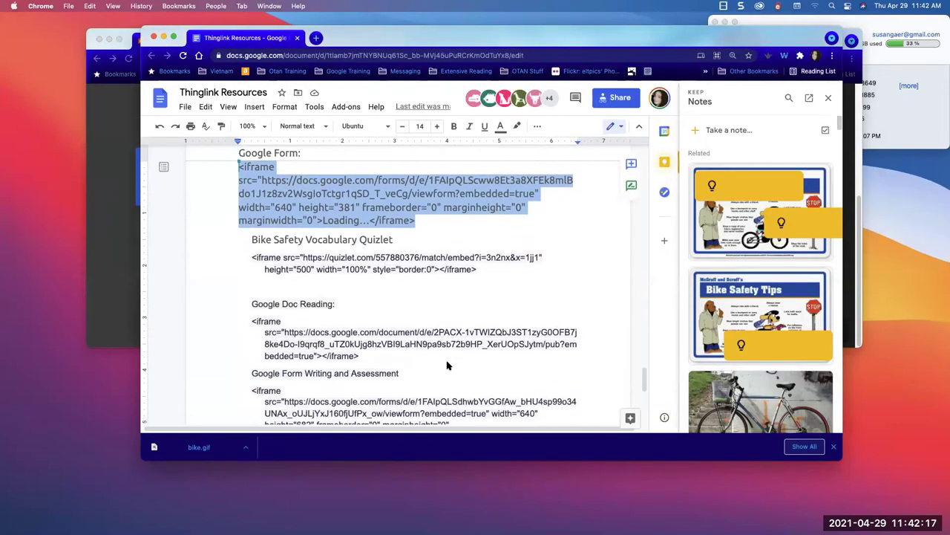
pyautogui.click(109, 191)
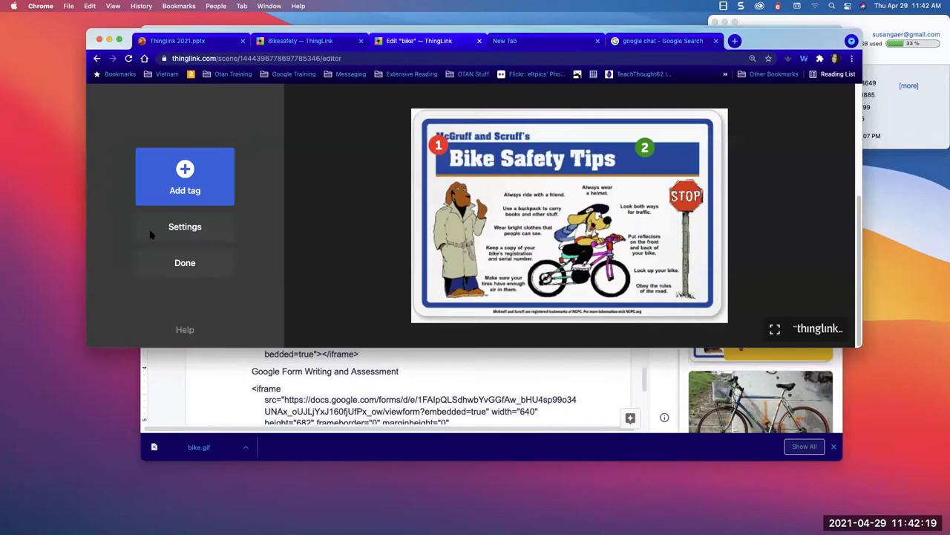
# - Add a third website-content tag with a white number 3 icon
pyautogui.click(185, 173)
pyautogui.scroll(-3, 178, 290)
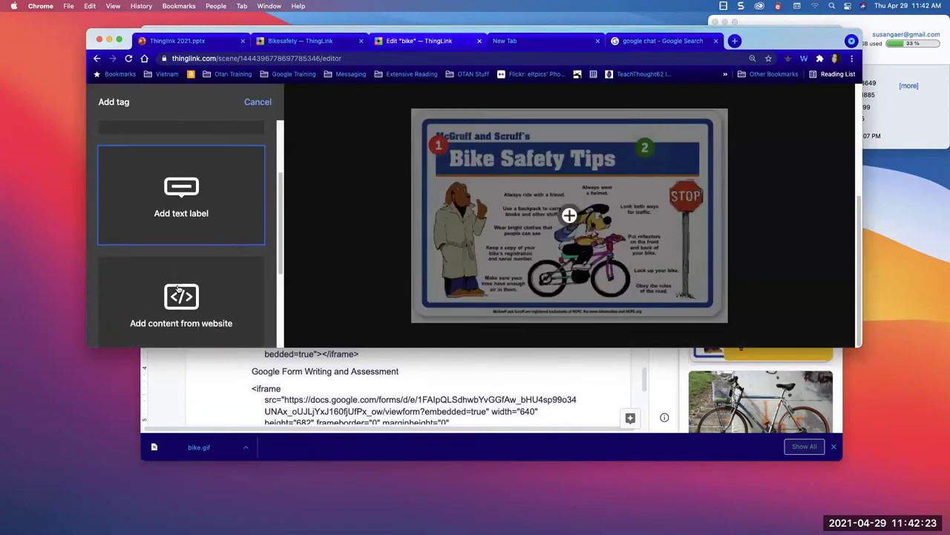
pyautogui.click(178, 290)
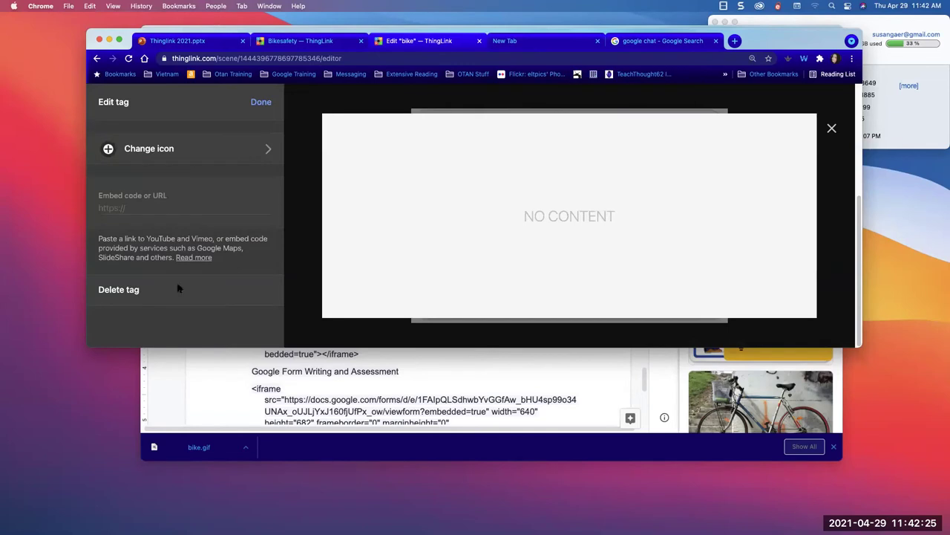
pyautogui.click(209, 153)
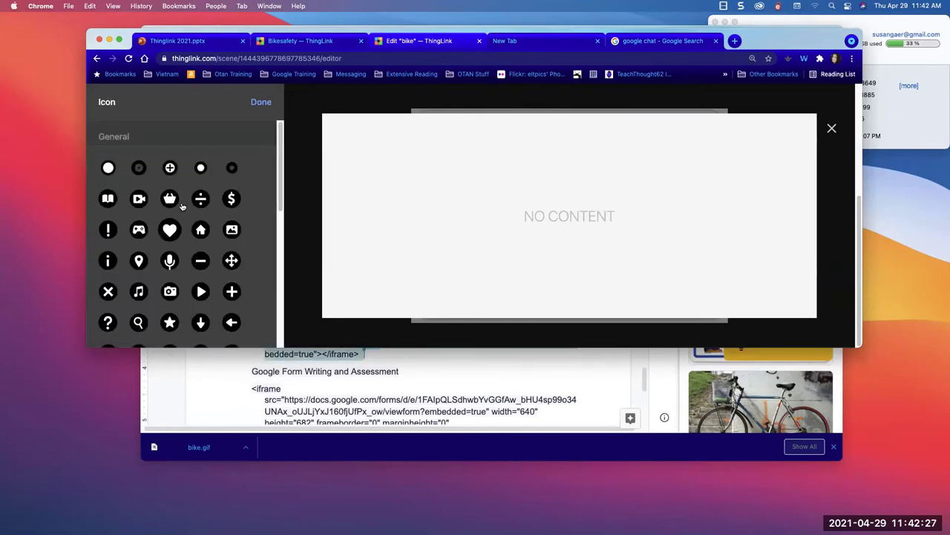
pyautogui.scroll(-3, 182, 207)
pyautogui.click(231, 248)
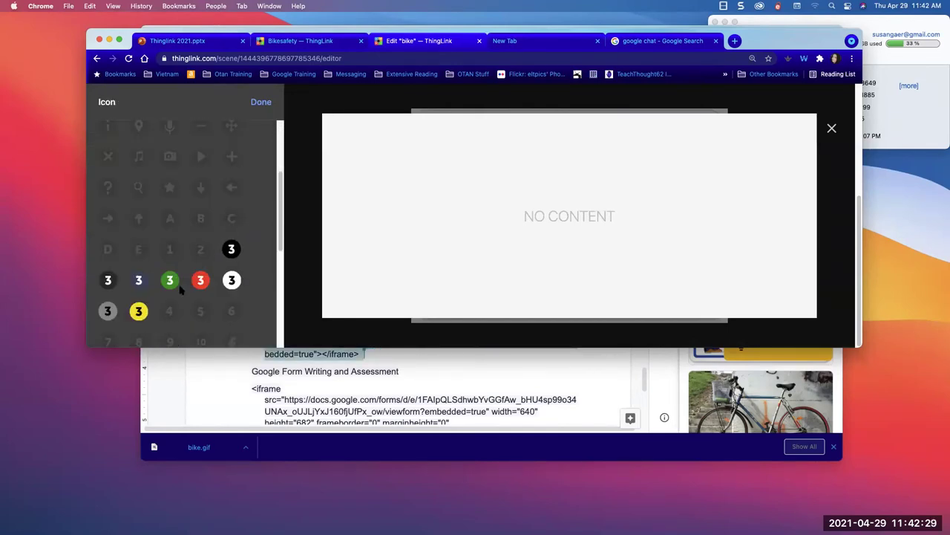
pyautogui.click(232, 282)
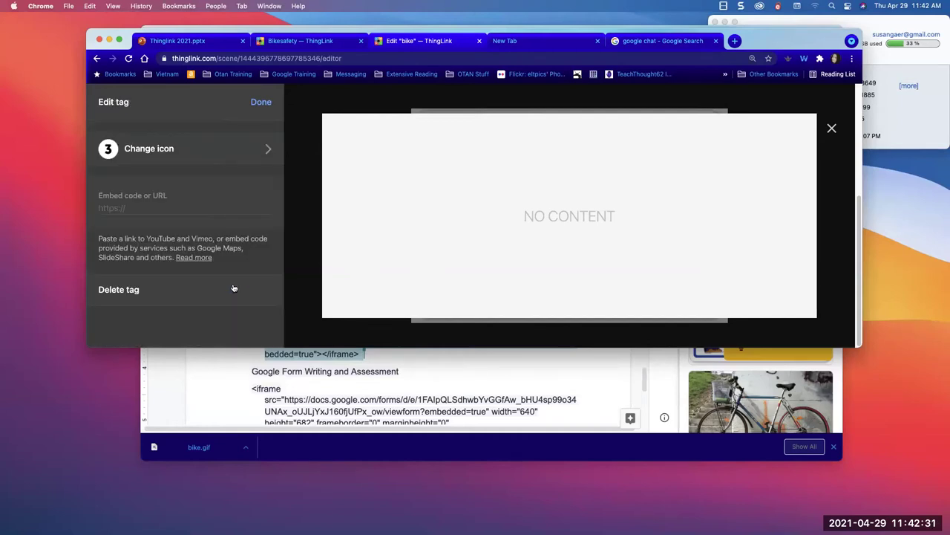
# - Paste the Google Doc Reading embed code from the resources doc into tag 3 and save it
pyautogui.click(251, 373)
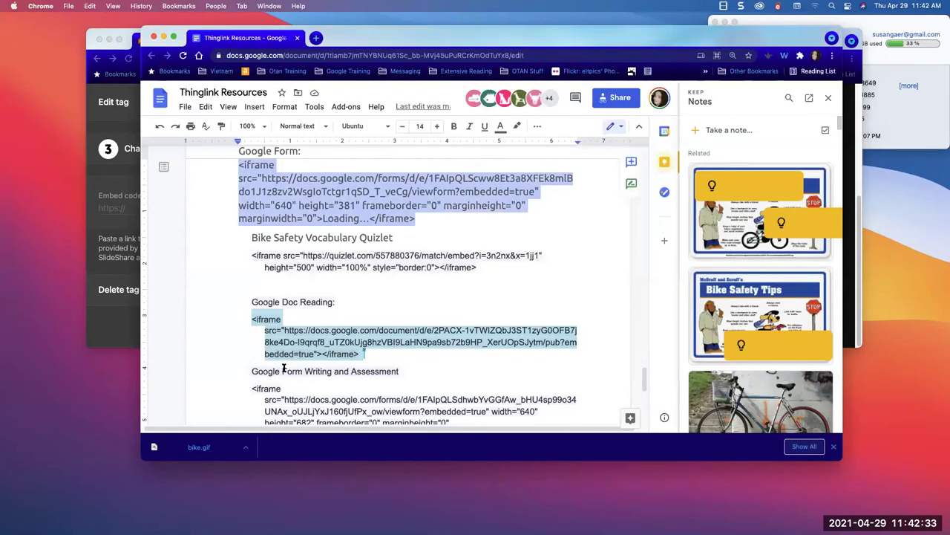
pyautogui.scroll(-2, 325, 369)
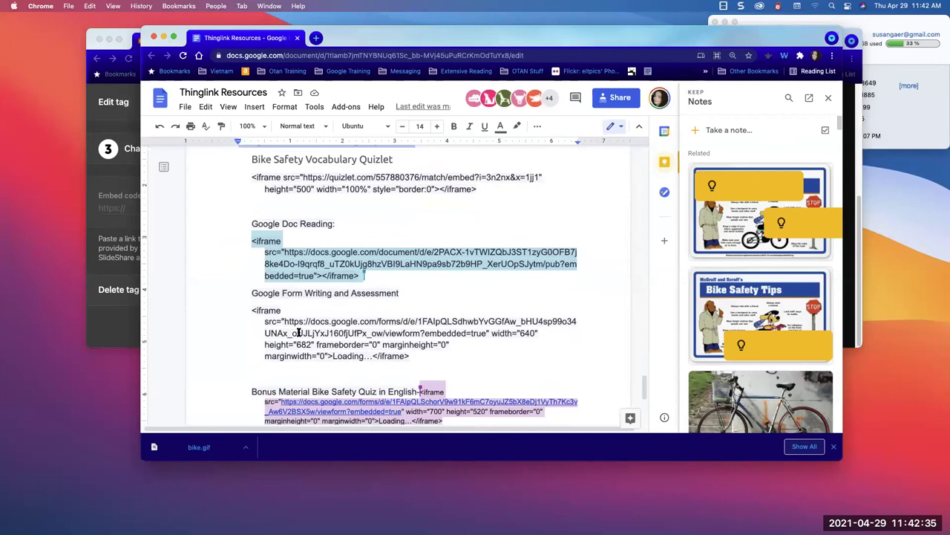
pyautogui.click(247, 241)
pyautogui.moveTo(247, 241); pyautogui.dragTo(365, 276)
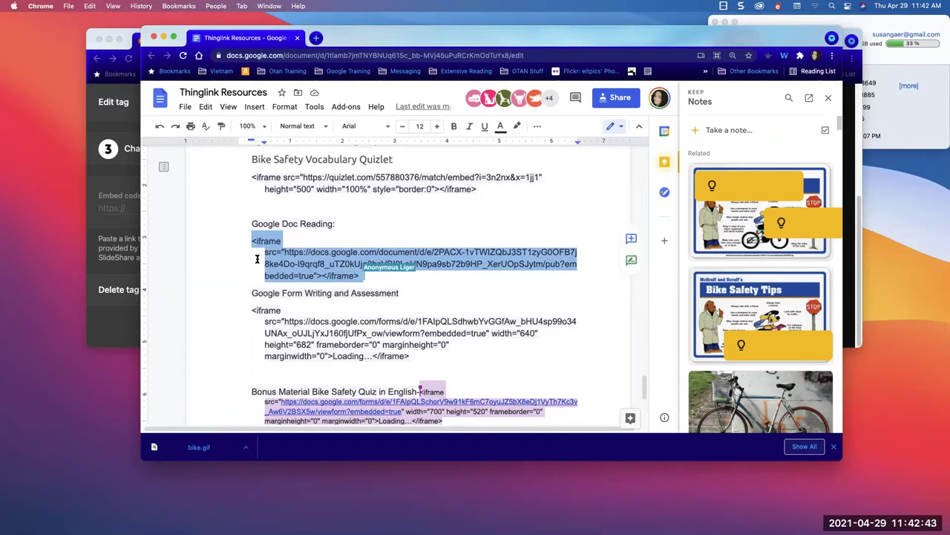
pyautogui.click(111, 220)
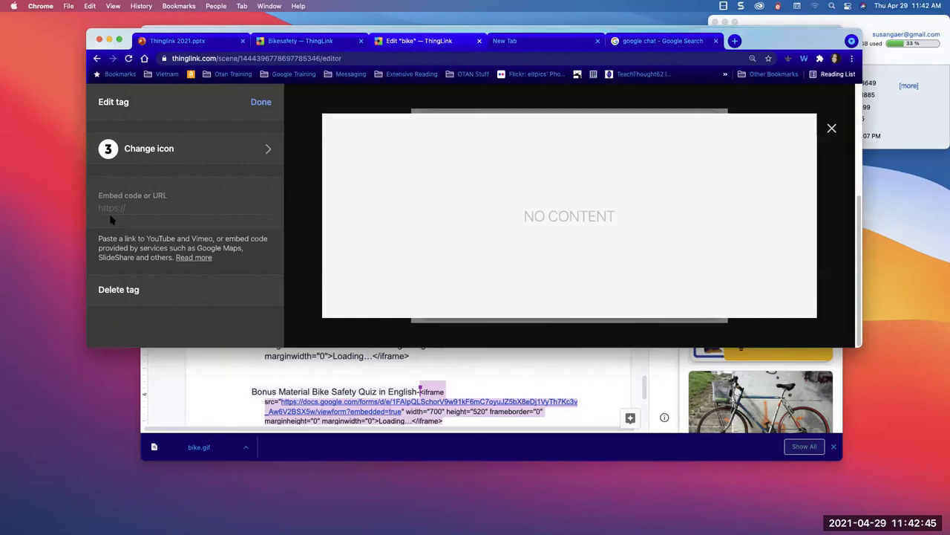
pyautogui.click(121, 208)
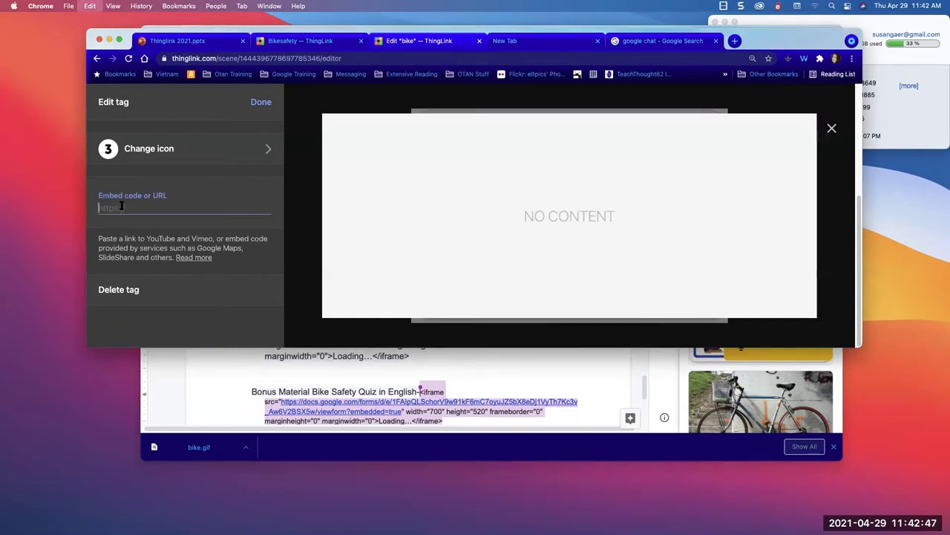
pyautogui.press('super+v')
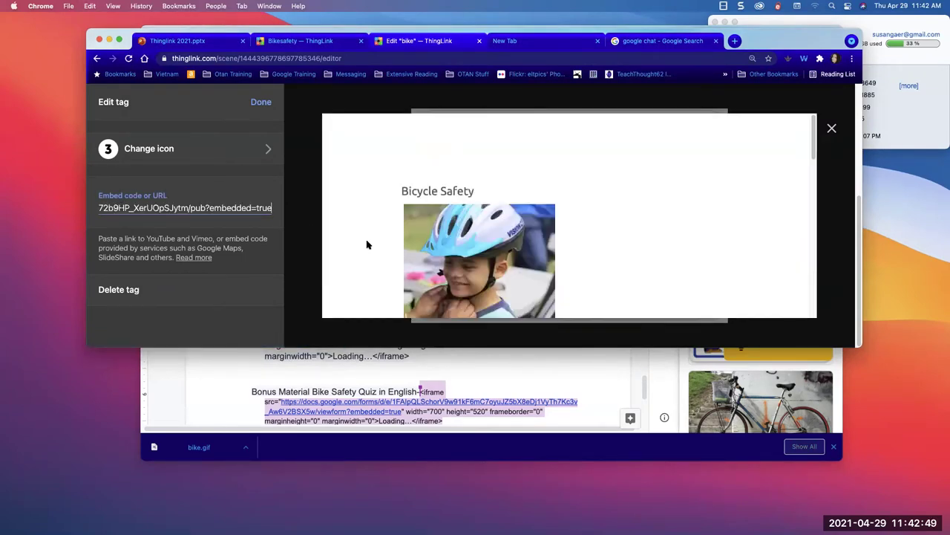
pyautogui.scroll(-8, 366, 244)
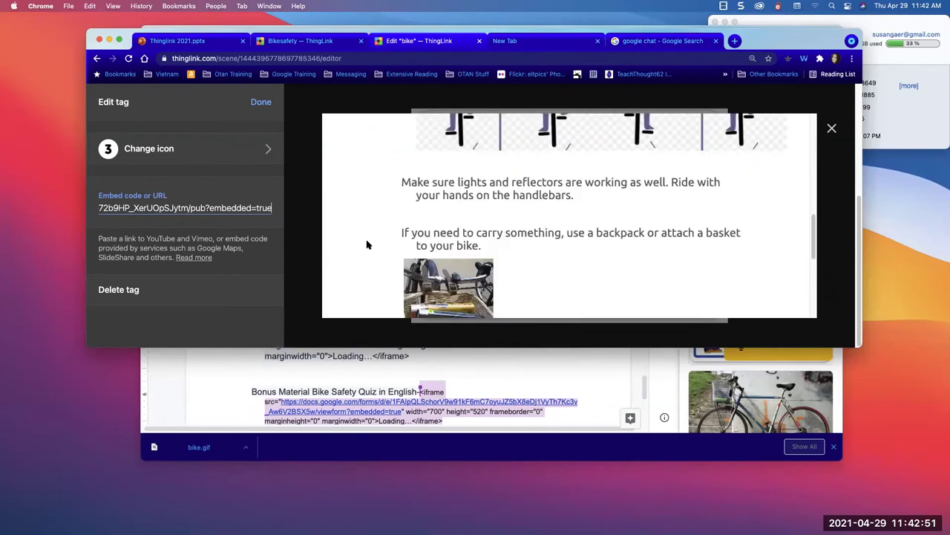
pyautogui.scroll(3, 306, 193)
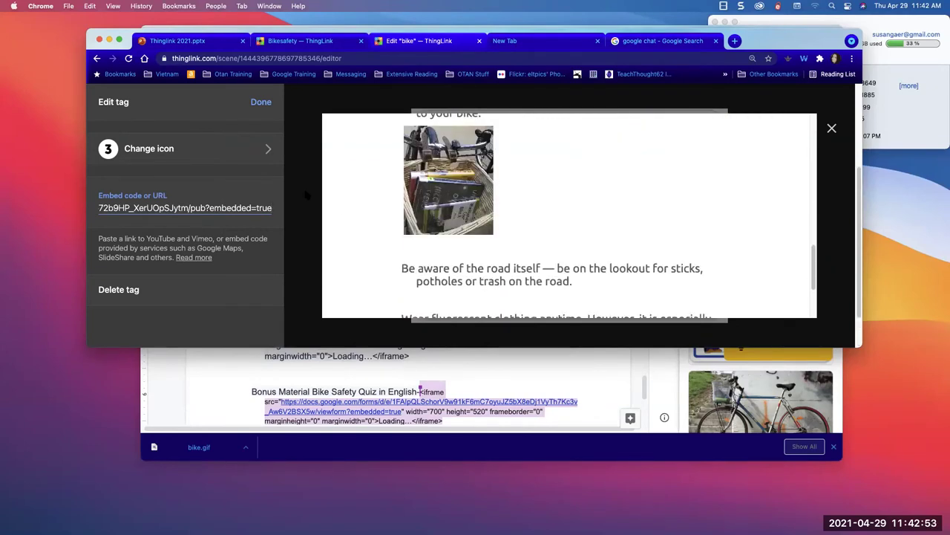
pyautogui.click(262, 101)
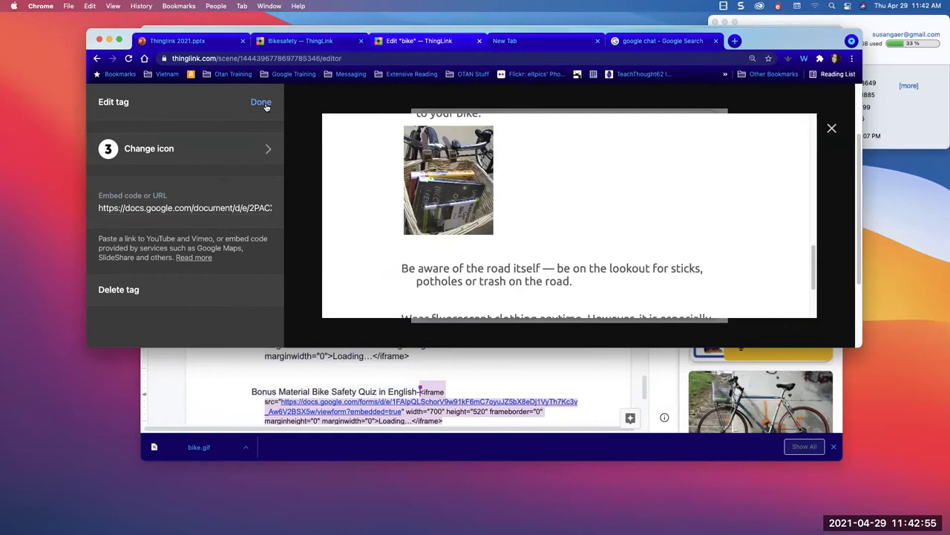
# - Move tag 2 onto McGruff's head and tag 3 onto the dog's helmet
pyautogui.moveTo(569, 216); pyautogui.dragTo(573, 171)
pyautogui.moveTo(645, 156); pyautogui.dragTo(460, 202)
pyautogui.moveTo(573, 169); pyautogui.dragTo(594, 218)
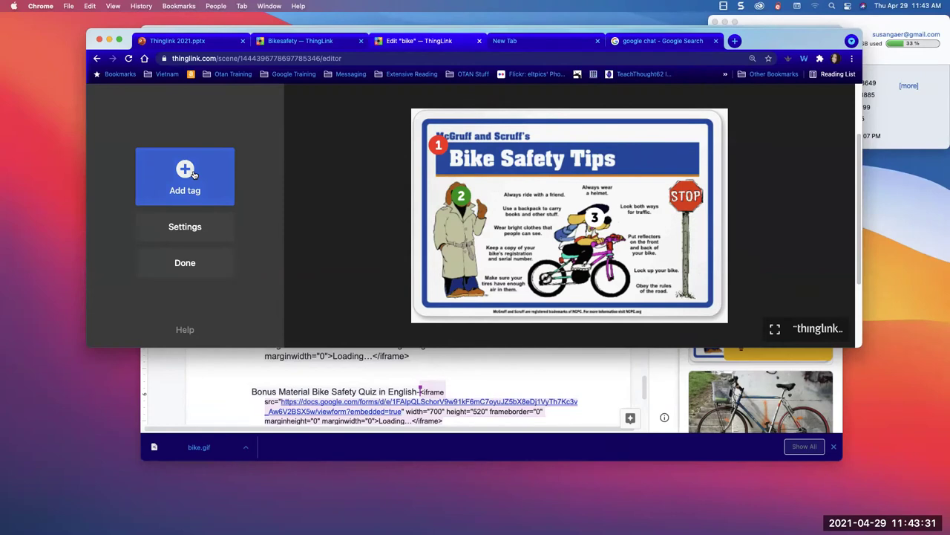
# - Check the Thinglink Resources document, then start a new website-content tag on the bike image
pyautogui.click(283, 368)
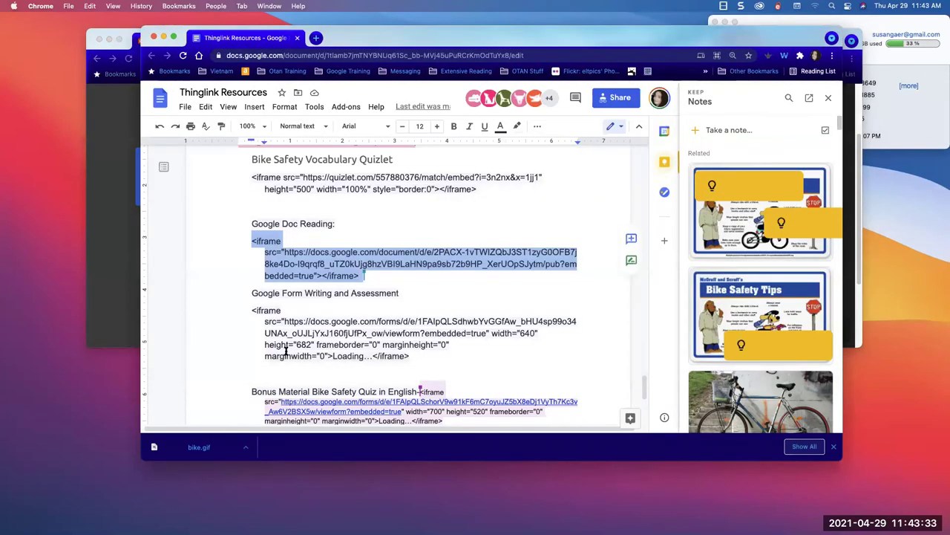
pyautogui.scroll(-1, 283, 343)
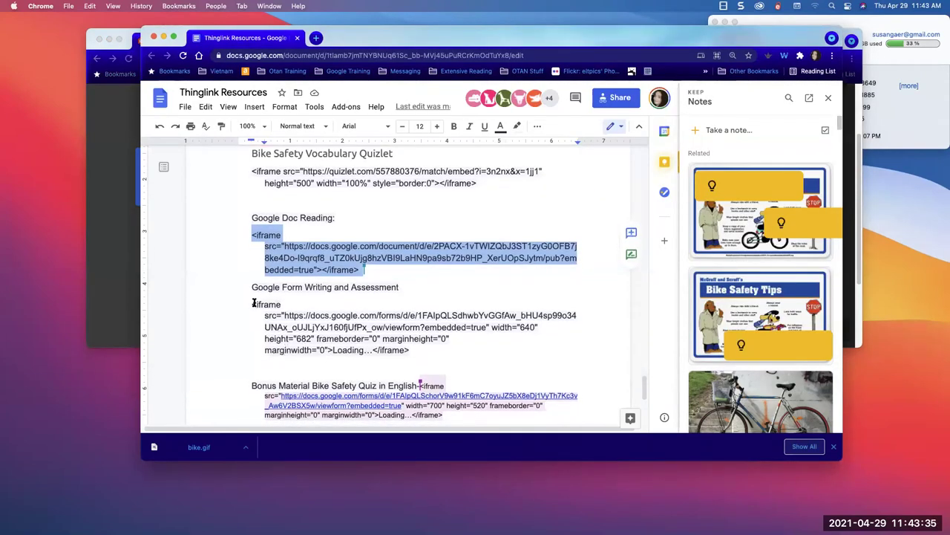
pyautogui.click(119, 277)
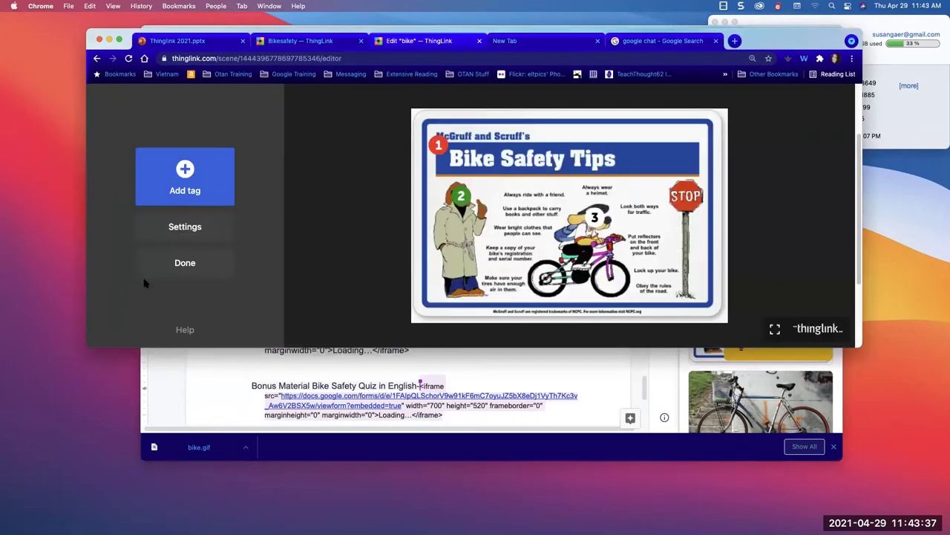
pyautogui.click(194, 183)
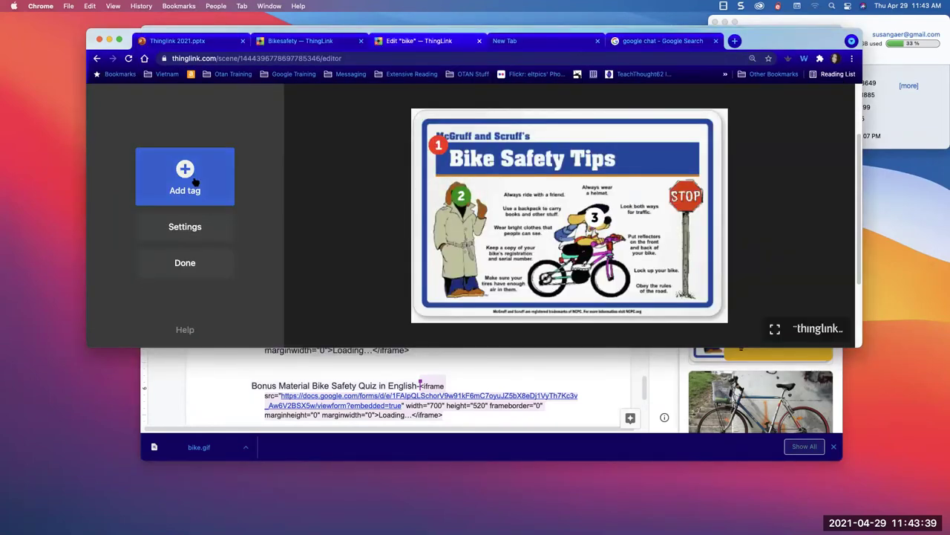
pyautogui.scroll(-3, 148, 297)
pyautogui.scroll(-2, 148, 299)
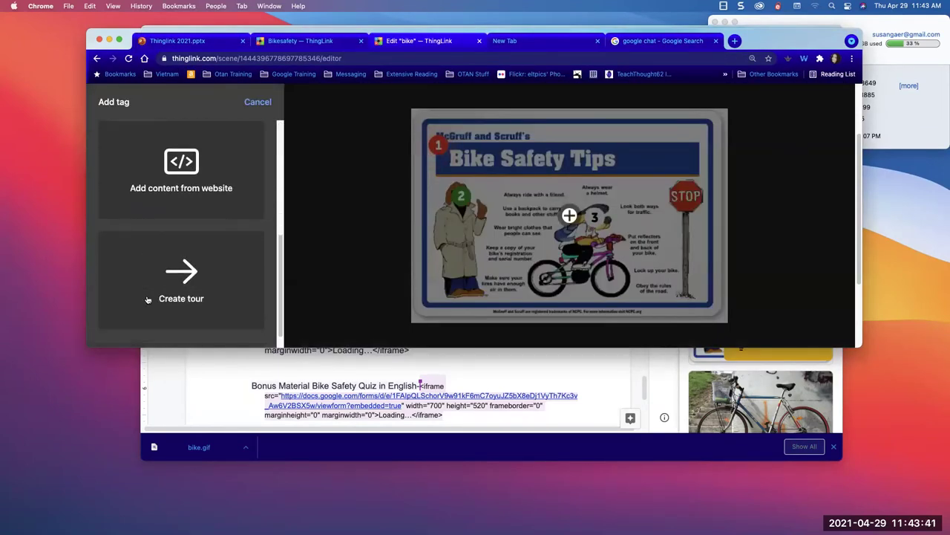
pyautogui.scroll(5, 148, 300)
pyautogui.scroll(-2, 148, 299)
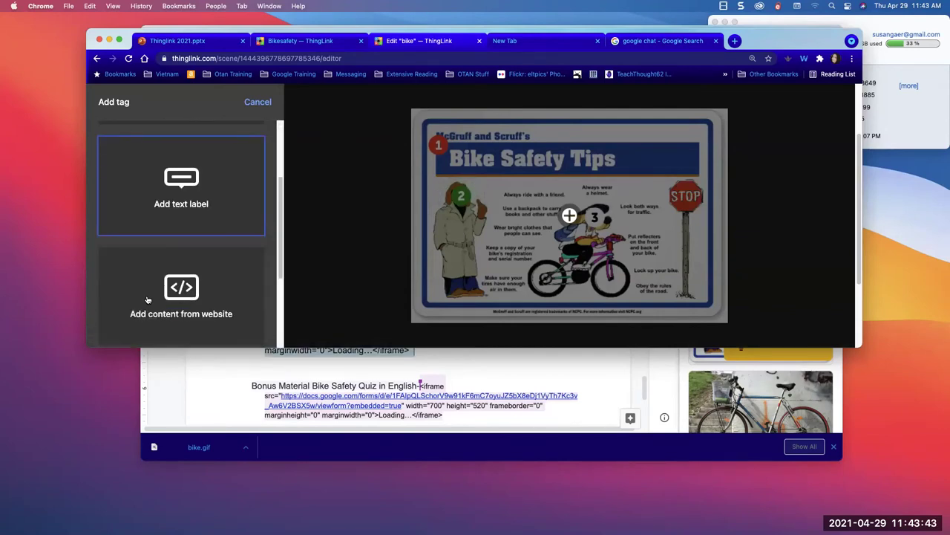
pyautogui.click(149, 297)
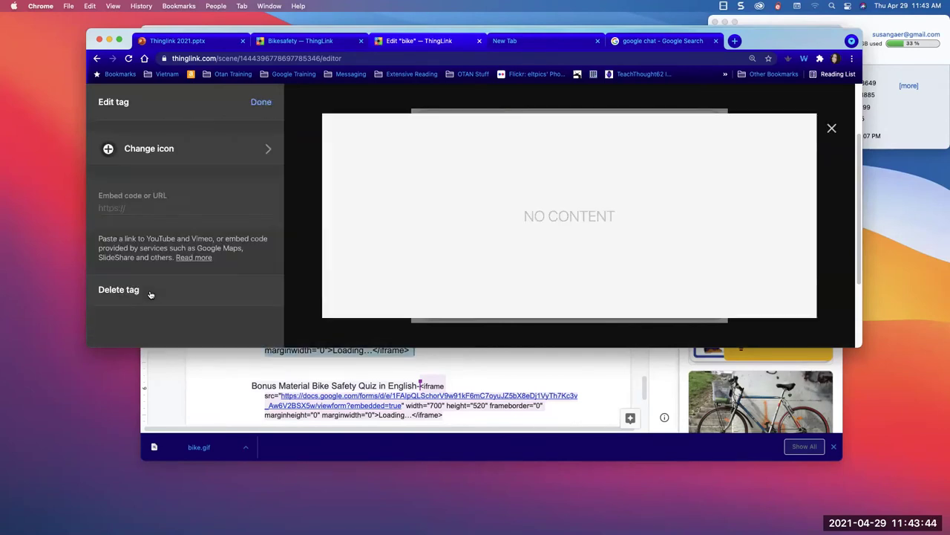
# - Set the new tag's icon to the number 4 and pick its colour
pyautogui.click(163, 148)
pyautogui.scroll(-3, 182, 267)
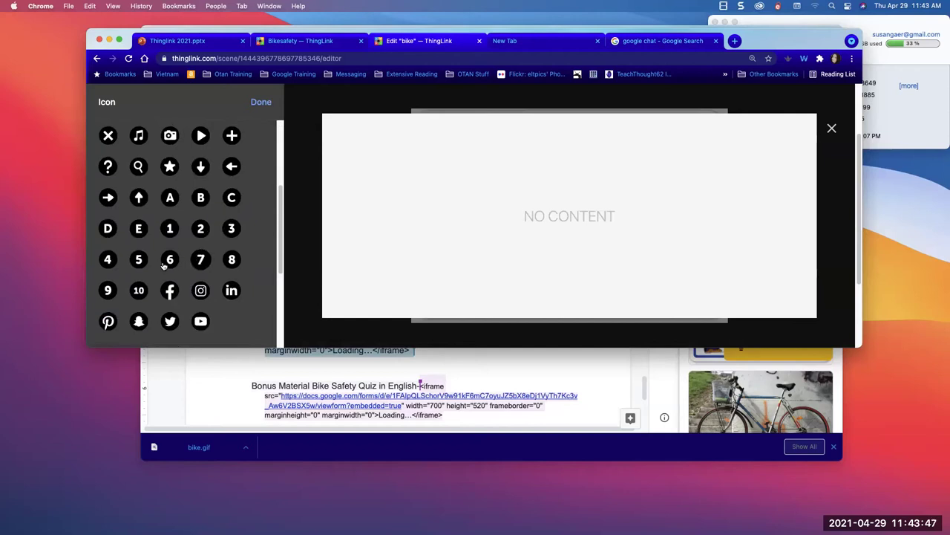
pyautogui.click(108, 260)
pyautogui.click(170, 260)
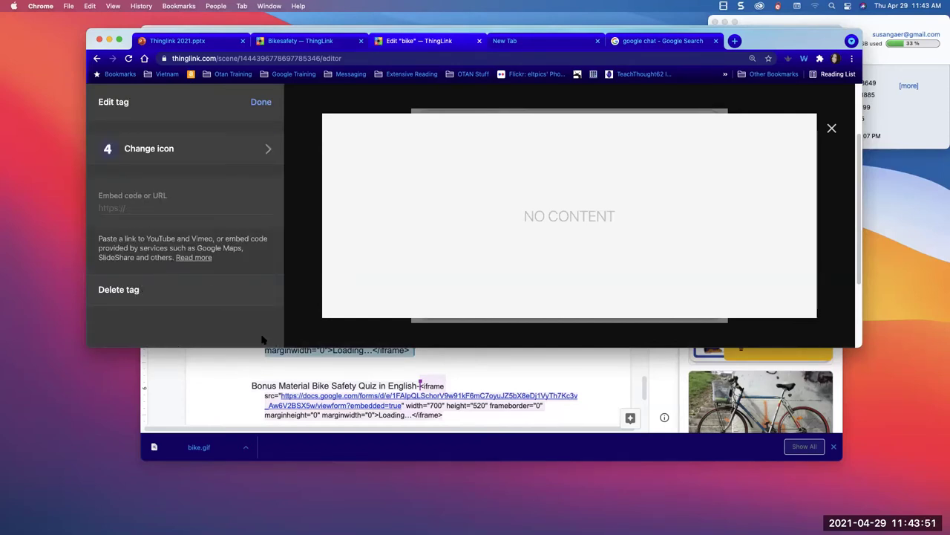
# - Paste the Google Form Writing and Assessment embed code into tag 4 and place it on the STOP sign
pyautogui.click(265, 381)
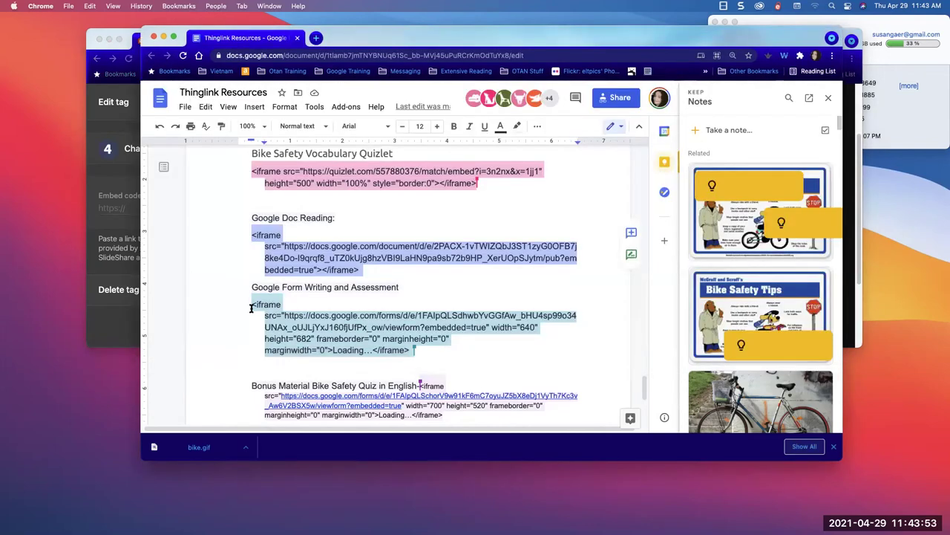
pyautogui.moveTo(251, 304); pyautogui.dragTo(434, 356)
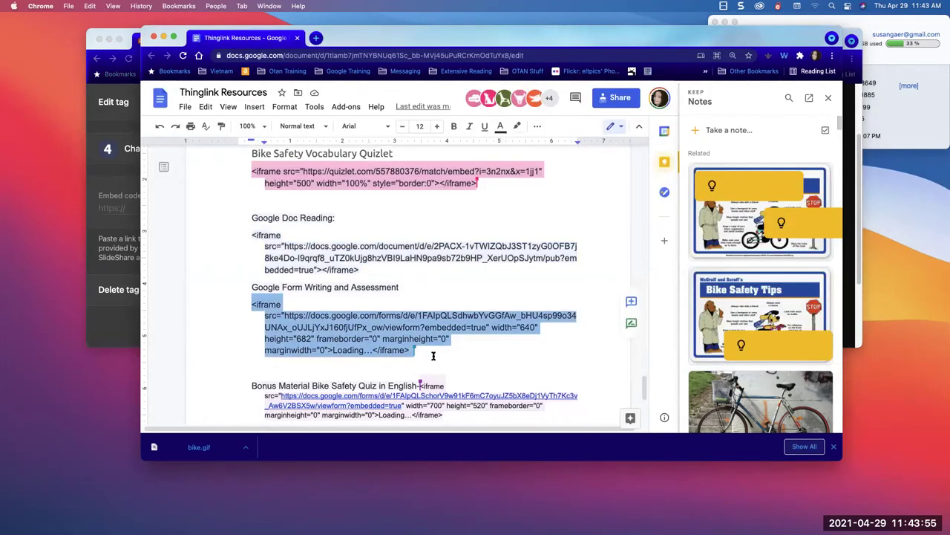
pyautogui.click(119, 221)
pyautogui.click(121, 207)
pyautogui.press('super+v')
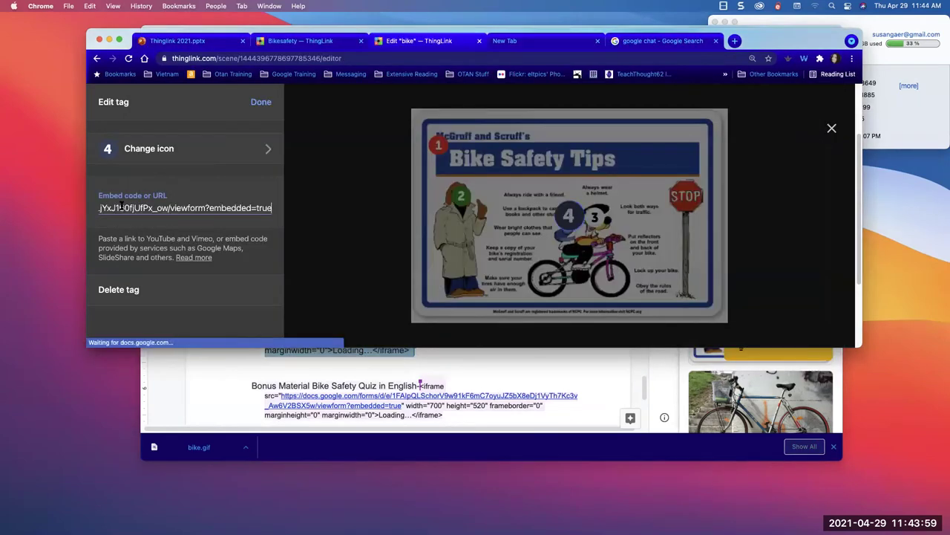
pyautogui.click(261, 103)
pyautogui.moveTo(569, 215); pyautogui.dragTo(683, 195)
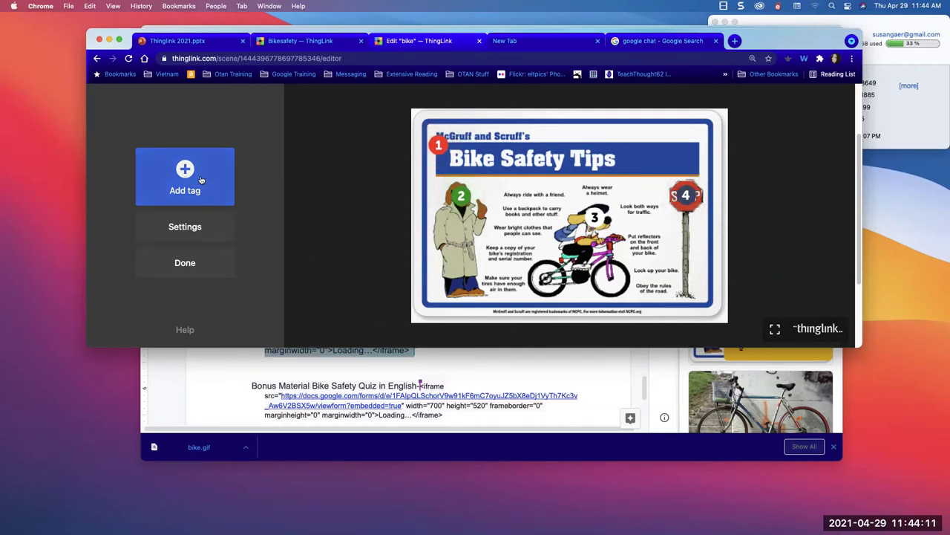
pyautogui.click(243, 375)
pyautogui.scroll(-3, 274, 370)
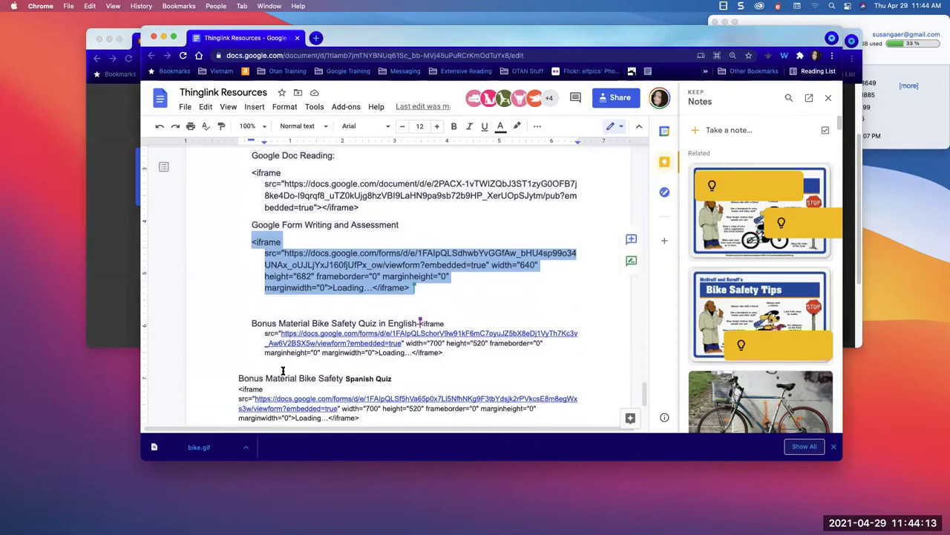
pyautogui.scroll(-1, 282, 370)
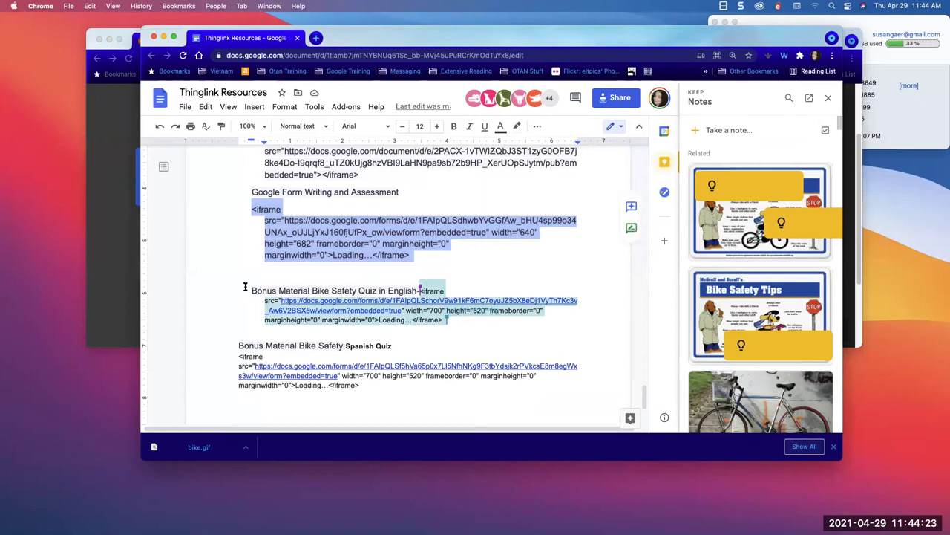
pyautogui.click(115, 118)
pyautogui.moveTo(281, 32); pyautogui.dragTo(279, 77)
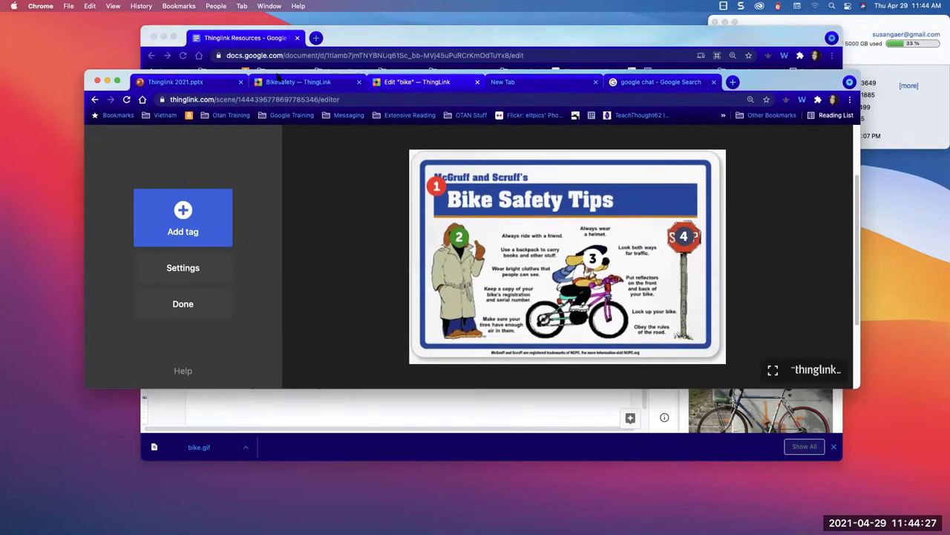
# - On the Bikesafety scene, preview the English bike safety quiz tag, then close it
pyautogui.click(297, 85)
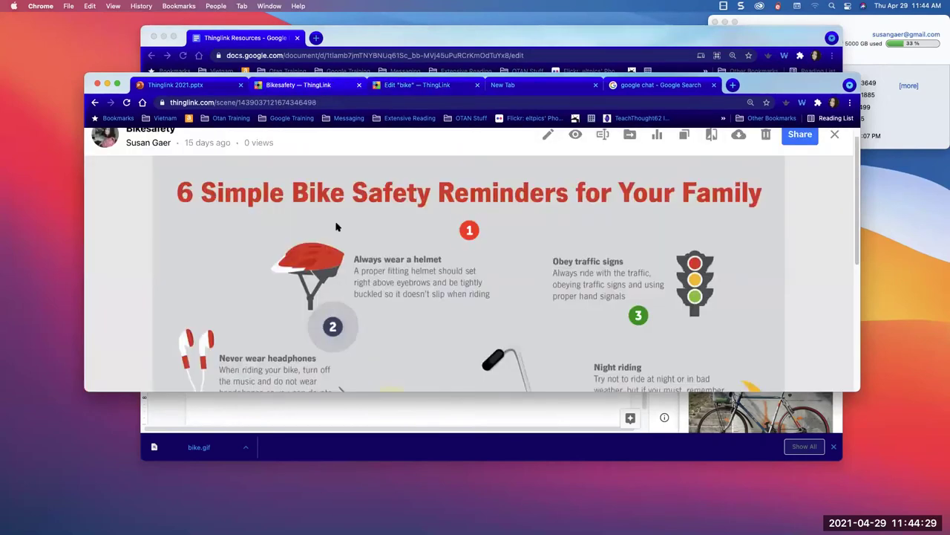
pyautogui.scroll(-5, 341, 326)
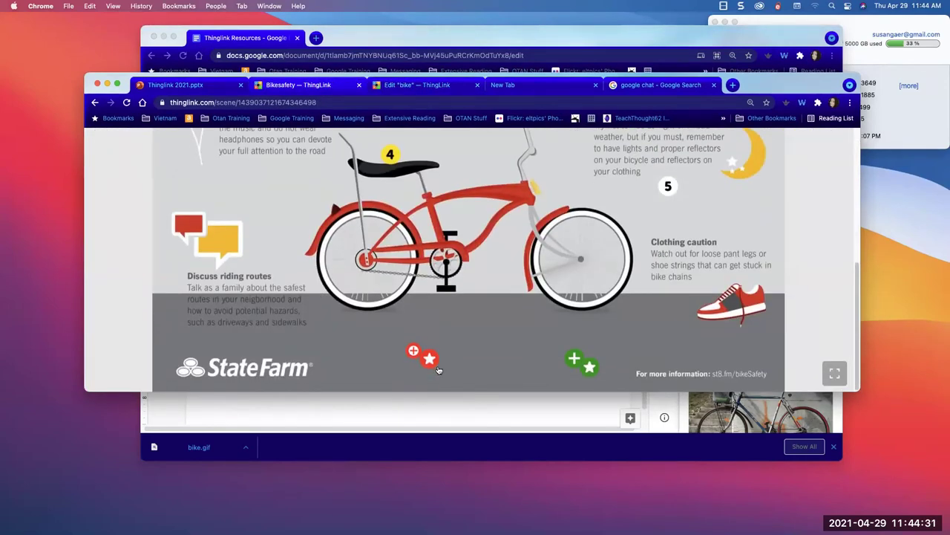
pyautogui.click(435, 362)
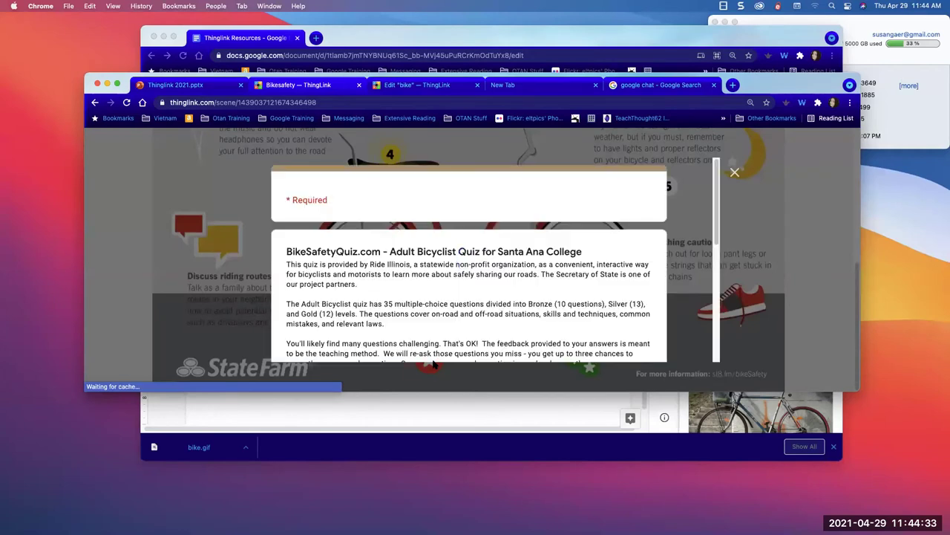
pyautogui.scroll(-5, 434, 323)
pyautogui.scroll(3, 433, 323)
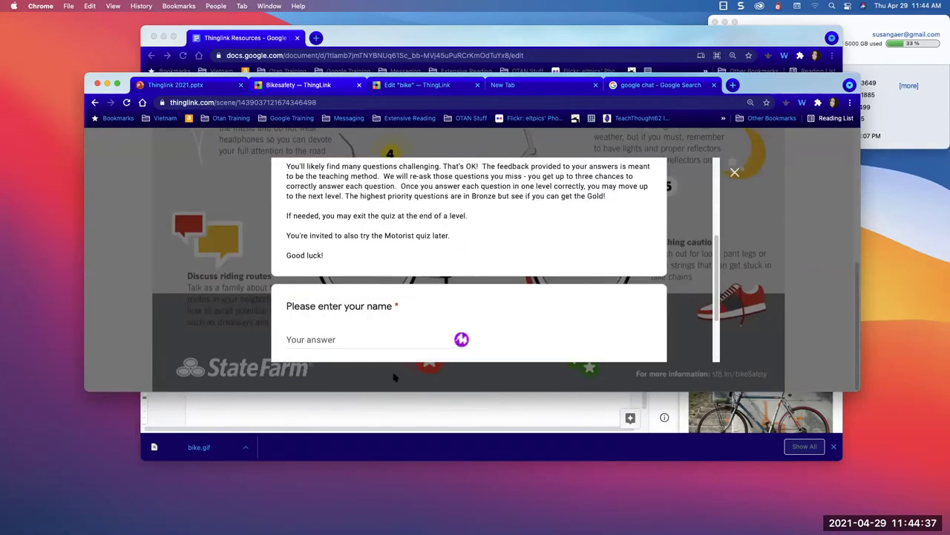
pyautogui.click(394, 377)
# - Open the Spanish BikeSafetyQuiz.com Ciclista Adulto quiz tag and scroll through the form
pyautogui.click(586, 366)
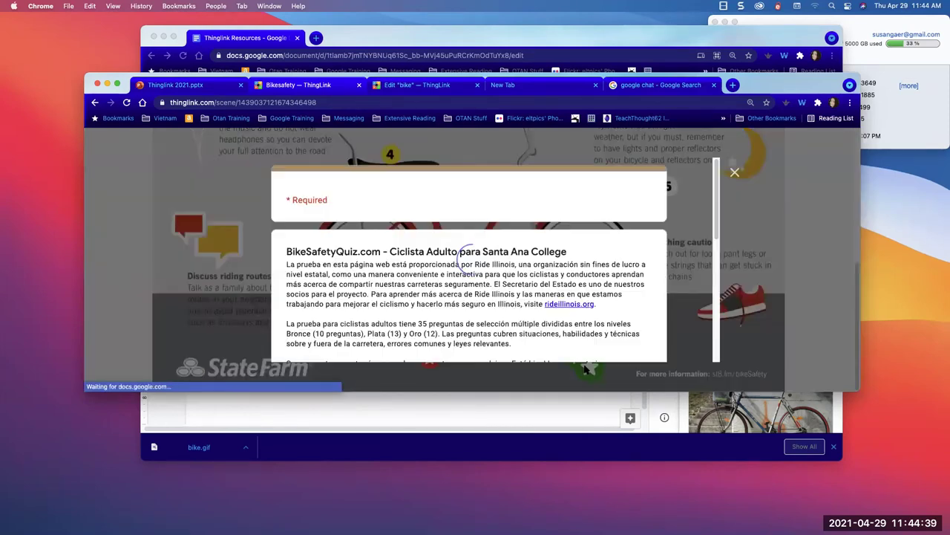
pyautogui.scroll(-2, 528, 264)
pyautogui.scroll(-4, 529, 264)
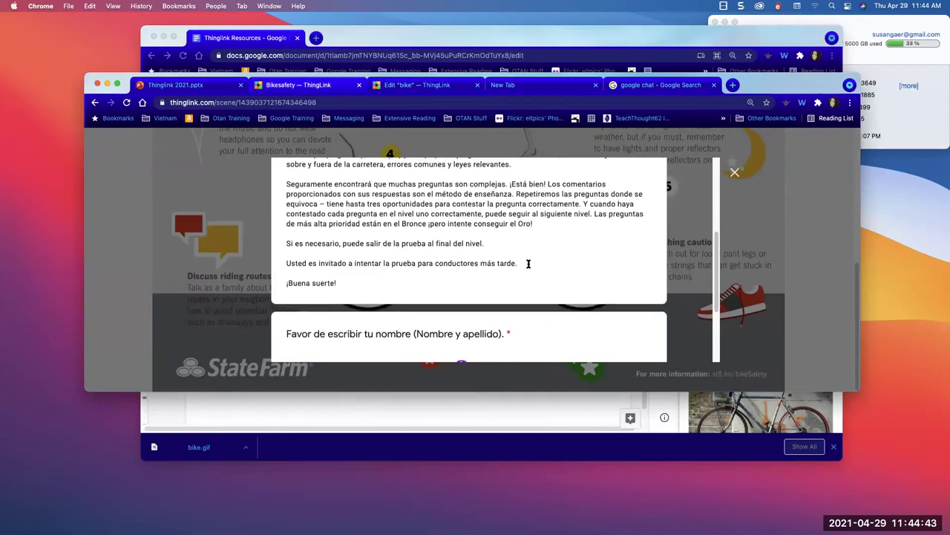
pyautogui.scroll(5, 529, 264)
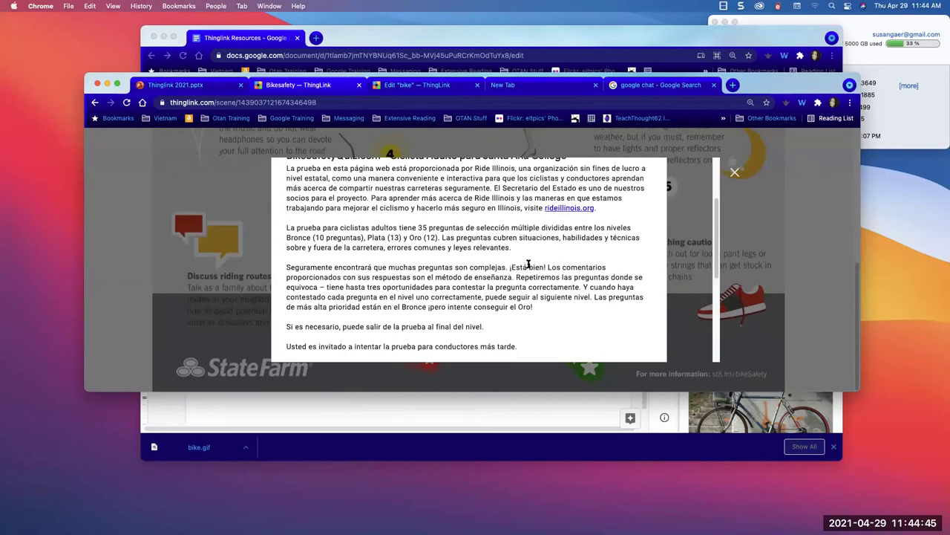
pyautogui.scroll(3, 529, 264)
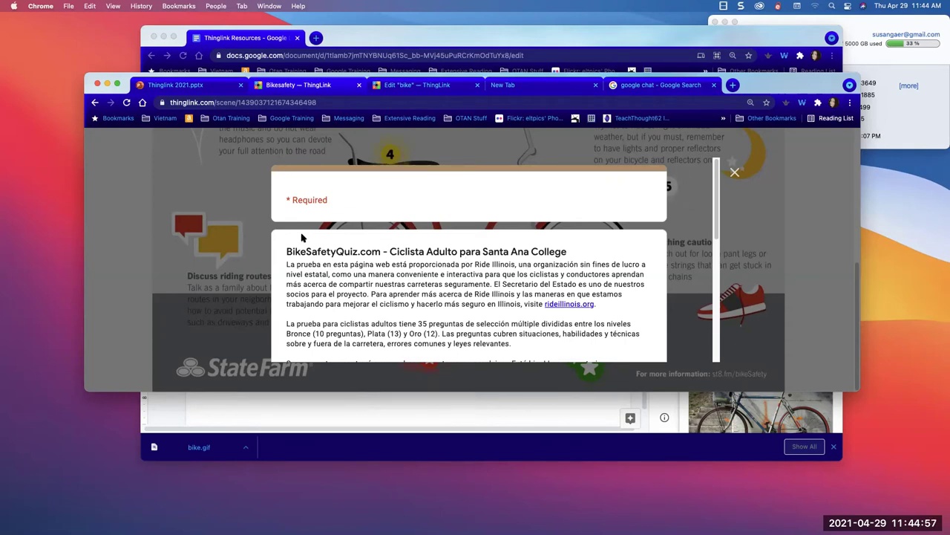
# - Close the Spanish quiz and scroll the 6 Simple Bike Safety Reminders infographic back to its title
pyautogui.click(227, 211)
pyautogui.scroll(3, 319, 255)
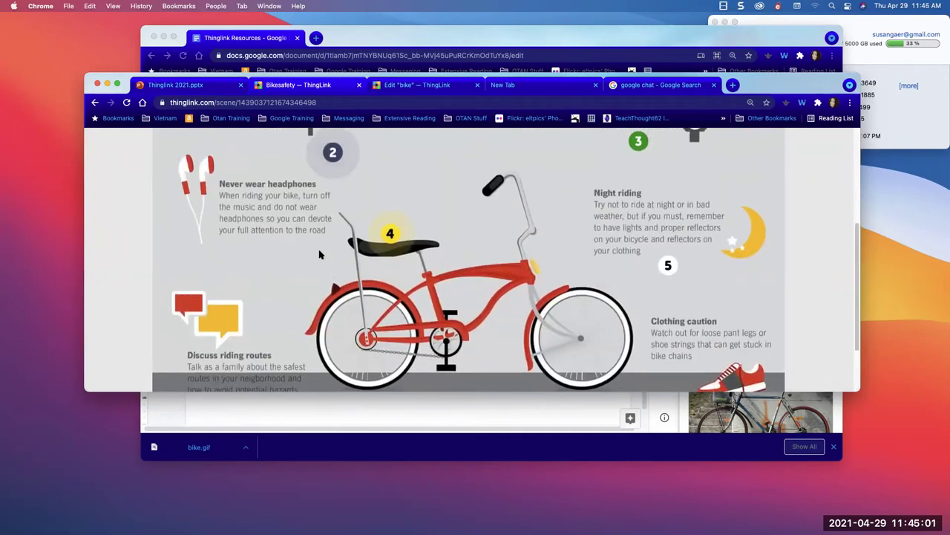
pyautogui.scroll(-2, 319, 255)
pyautogui.scroll(2, 317, 256)
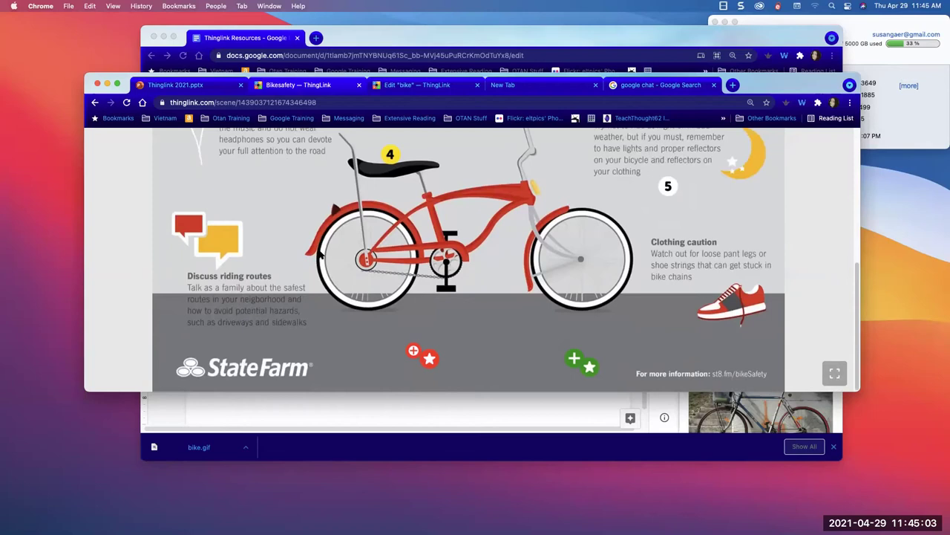
pyautogui.scroll(3, 317, 256)
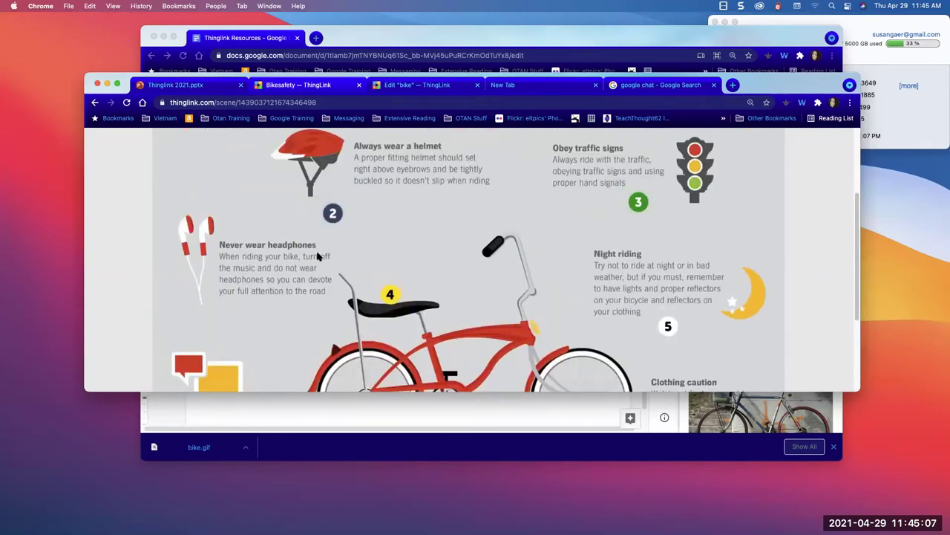
pyautogui.scroll(-1, 317, 255)
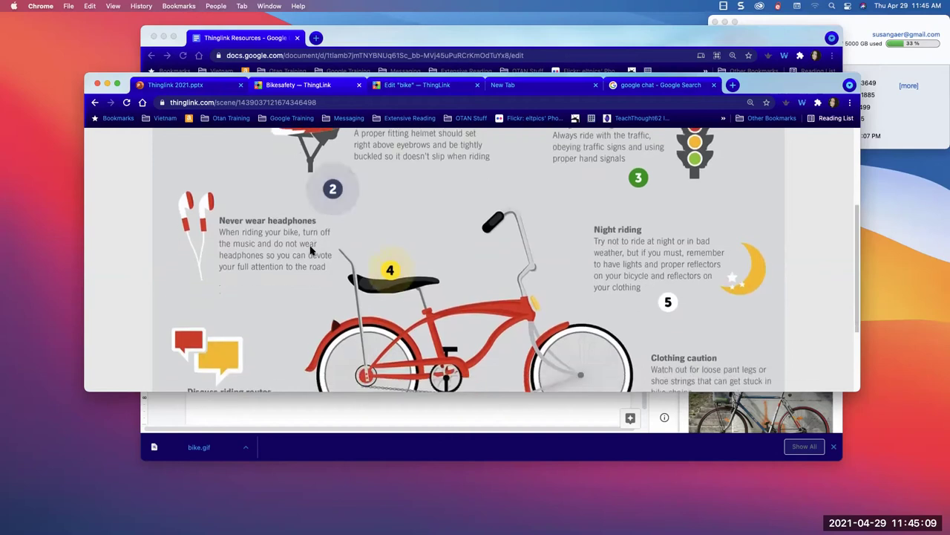
pyautogui.scroll(2, 251, 199)
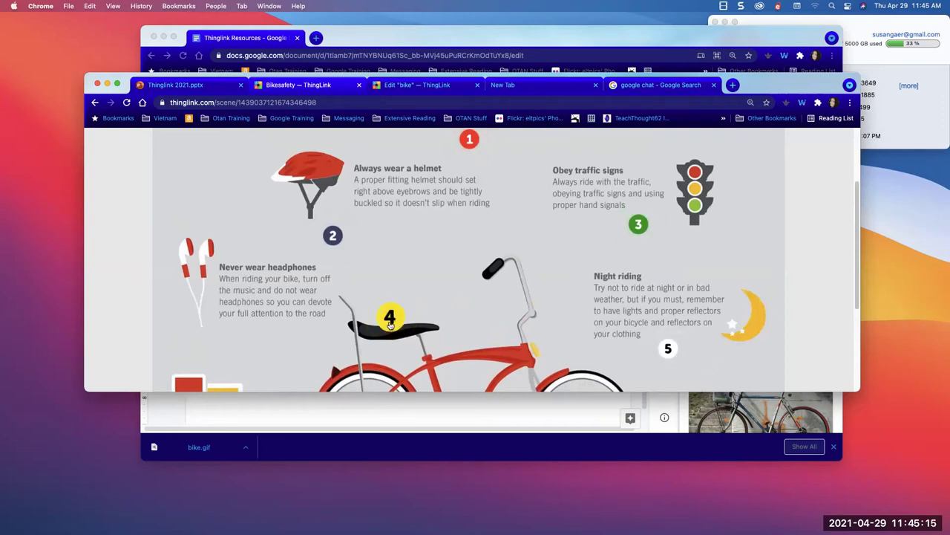
pyautogui.scroll(3, 390, 324)
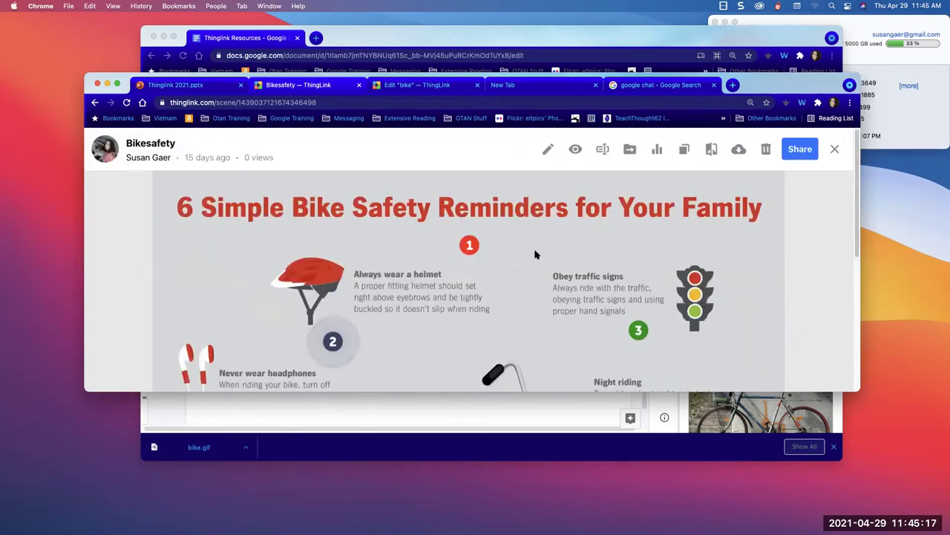
# - Open the Bikesafety scene in the editor and show its Settings panel
pyautogui.click(546, 149)
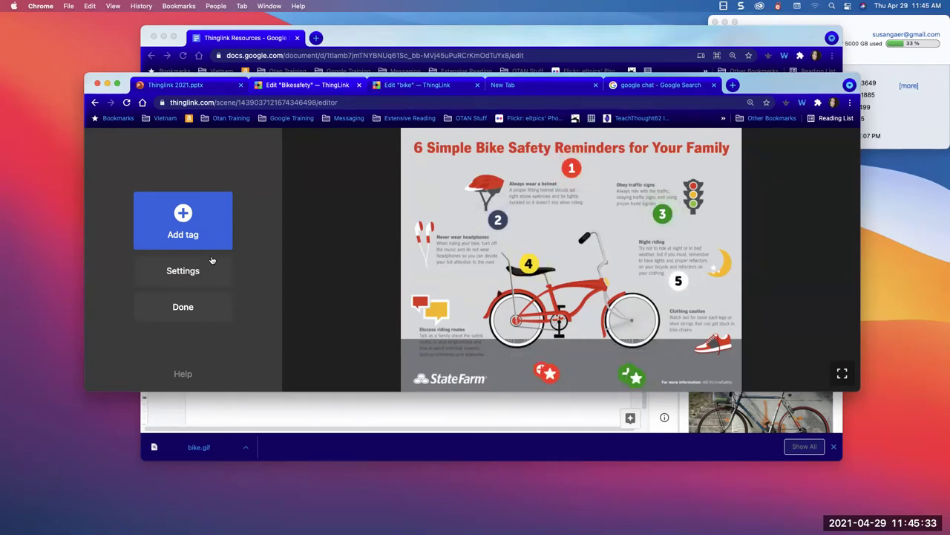
pyautogui.click(193, 269)
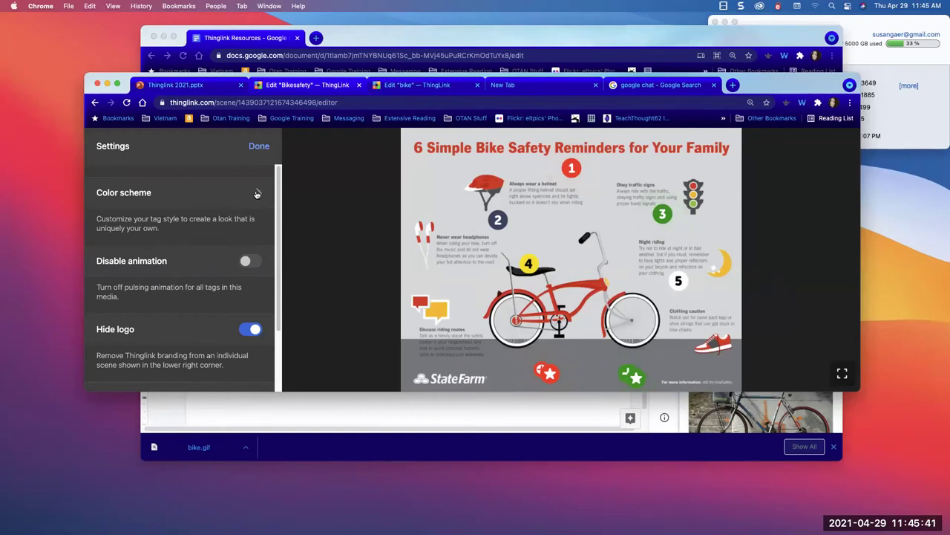
# - After trying teal, purple and pink, apply the black/white scheme (#222222 background, #FFFFFF text)
pyautogui.click(256, 194)
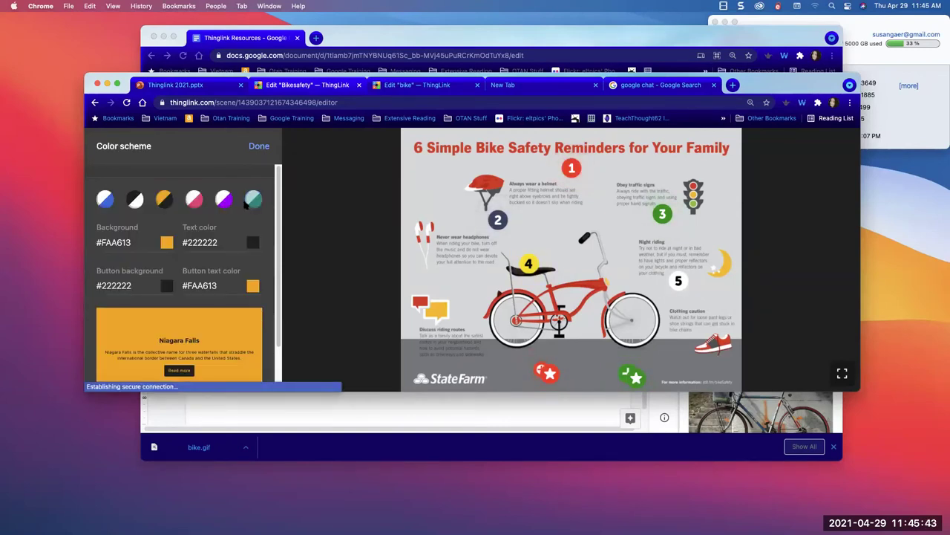
pyautogui.click(254, 206)
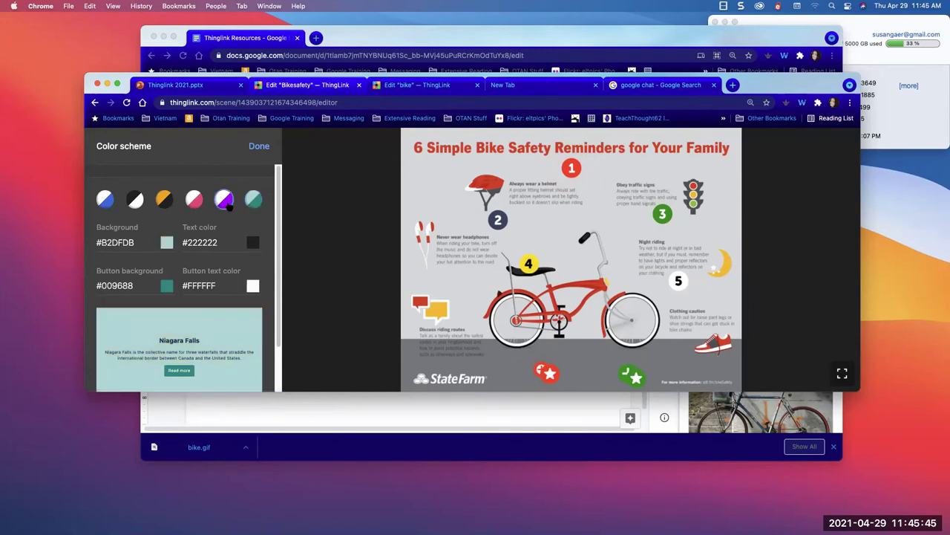
pyautogui.click(225, 202)
pyautogui.click(197, 202)
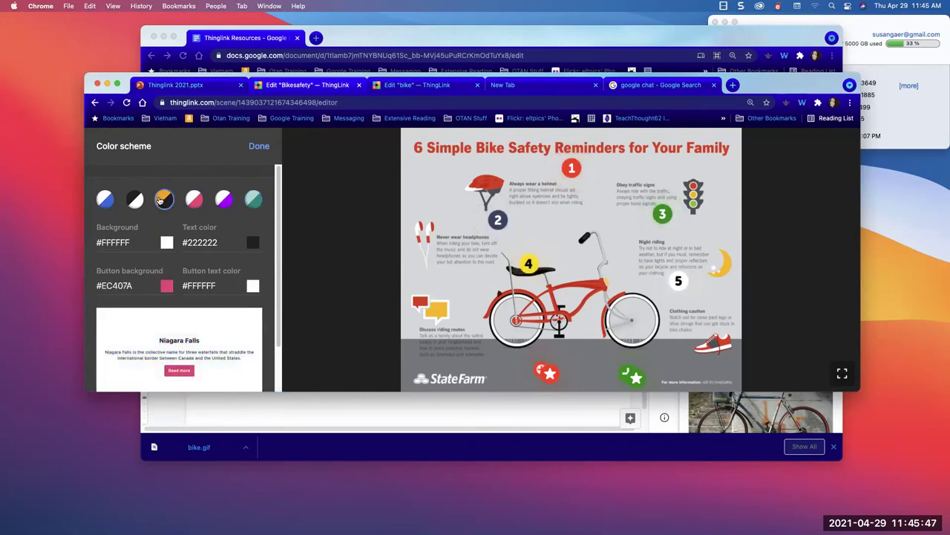
pyautogui.click(135, 199)
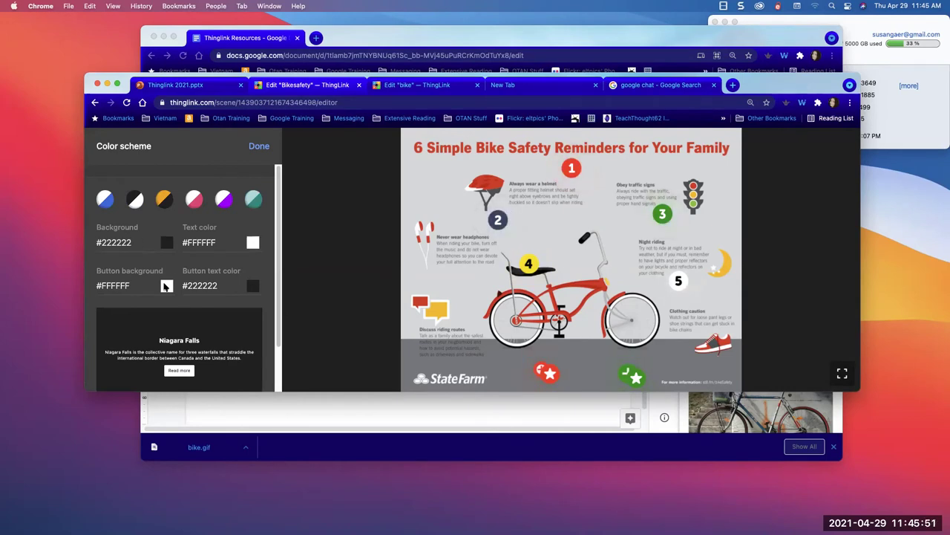
pyautogui.click(254, 147)
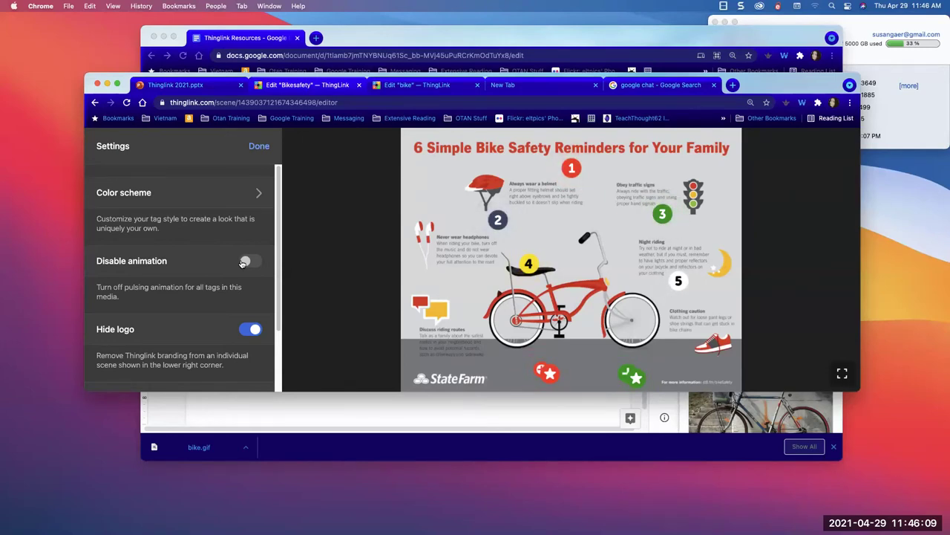
# - Disable the tags' animation, keep the ThingLink logo hidden, and close the scene settings
pyautogui.click(243, 263)
pyautogui.click(253, 331)
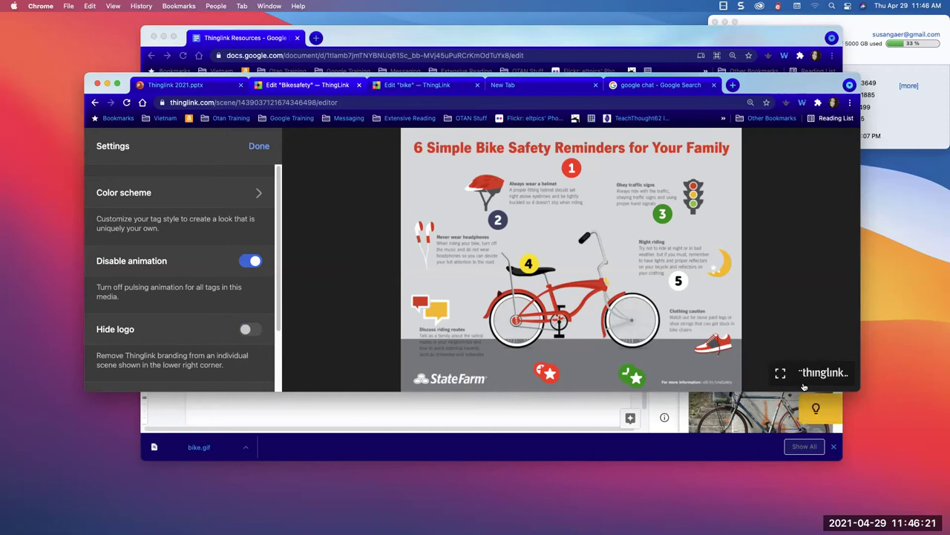
pyautogui.click(245, 331)
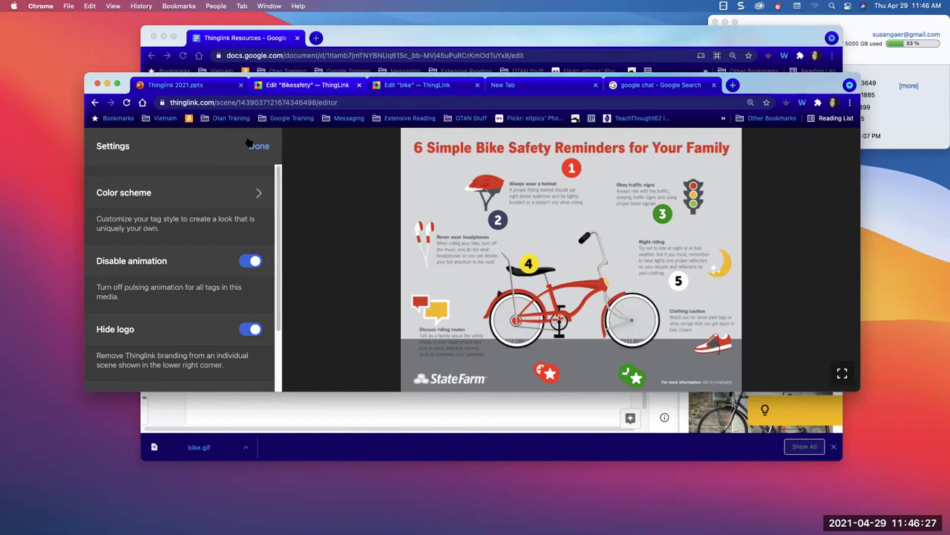
pyautogui.scroll(-3, 268, 297)
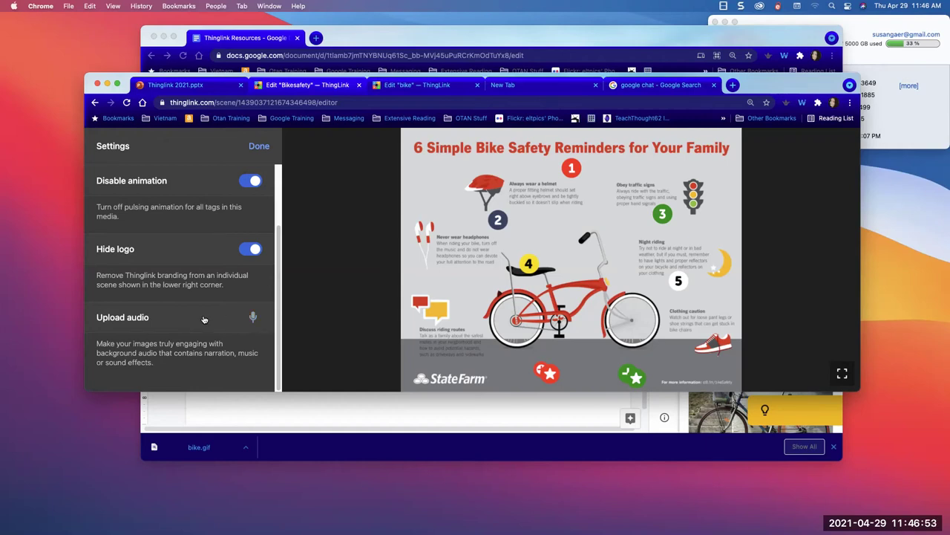
pyautogui.click(260, 147)
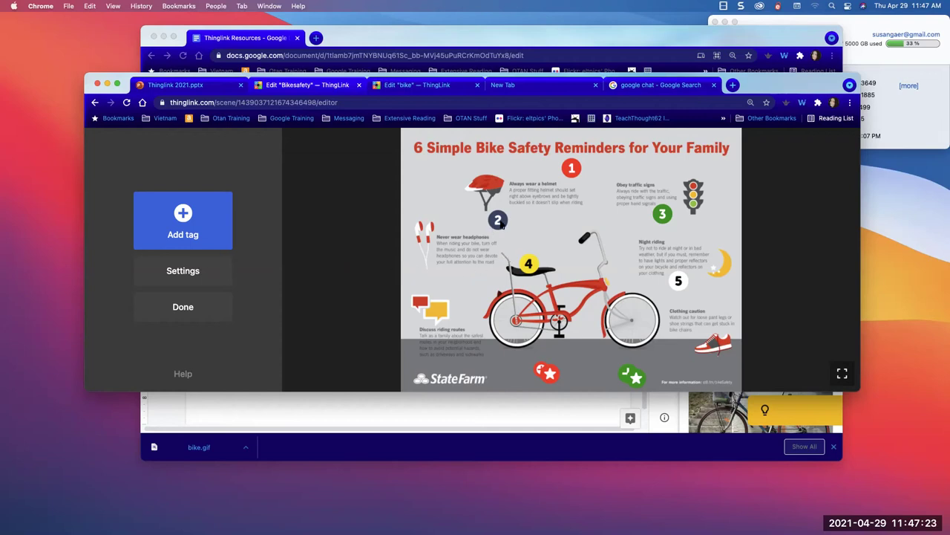
# - Browse the Add tag type options, then go back to the Bikesafety scene's viewing page
pyautogui.click(182, 236)
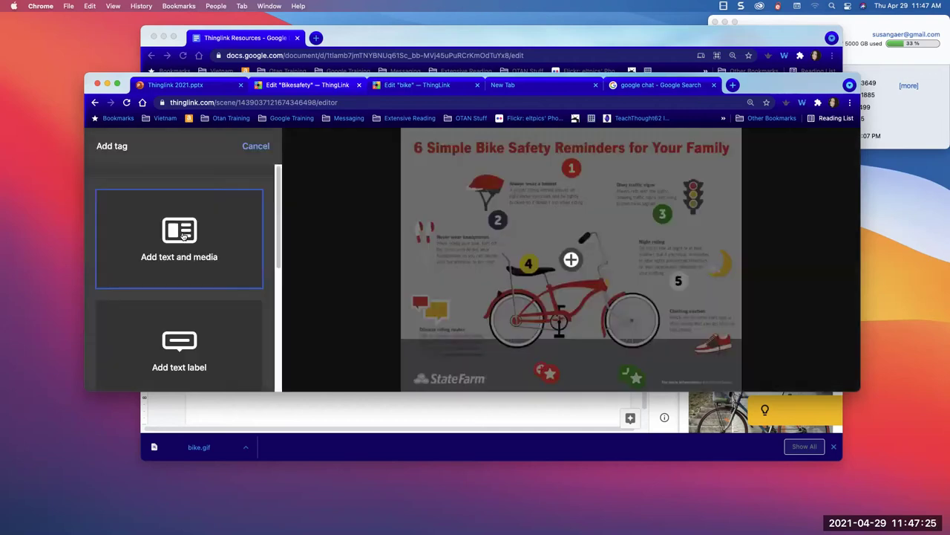
pyautogui.scroll(-3, 182, 306)
pyautogui.scroll(-3, 182, 306)
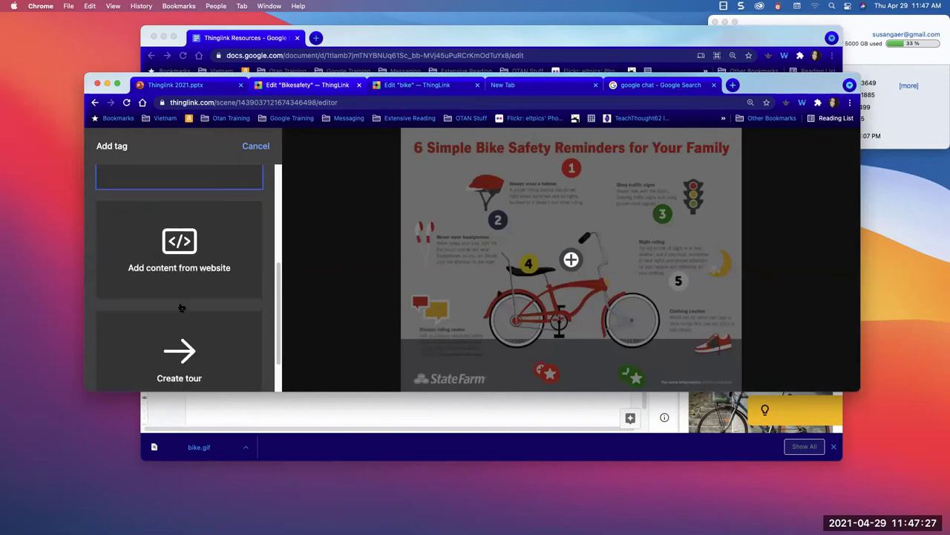
pyautogui.scroll(2, 215, 327)
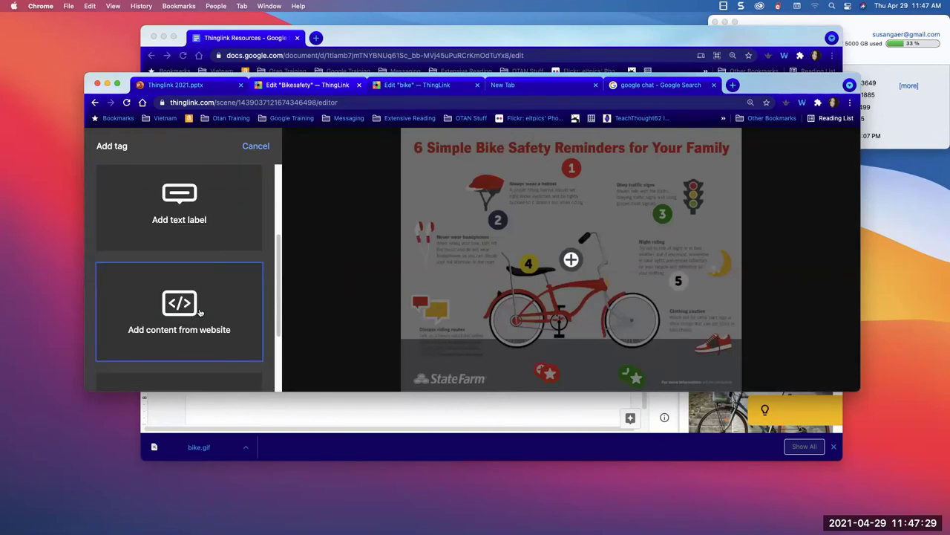
pyautogui.scroll(-3, 199, 312)
pyautogui.scroll(5, 152, 291)
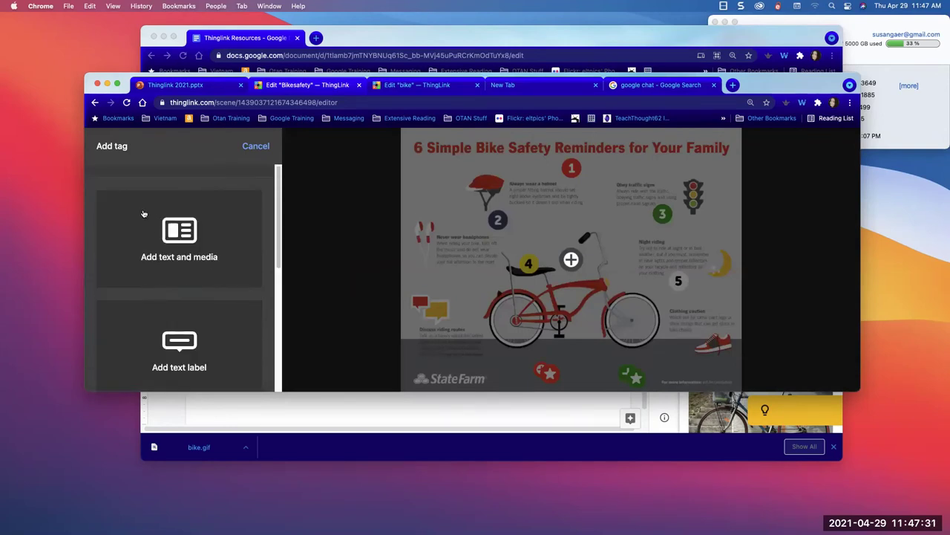
pyautogui.click(94, 101)
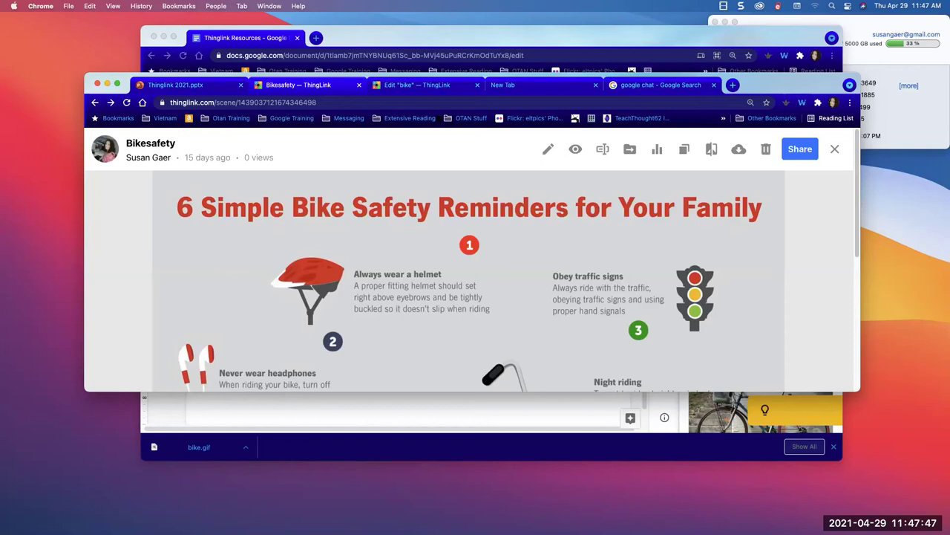
# - In the Google search tab, enter 'doc' in the address bar to load the Google Classroom Bitmoji presentation
pyautogui.click(323, 103)
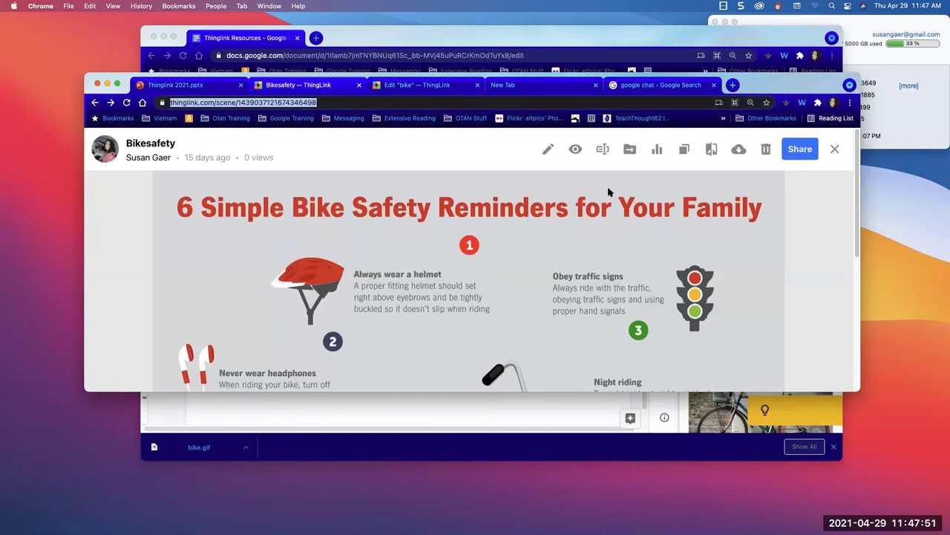
pyautogui.click(700, 85)
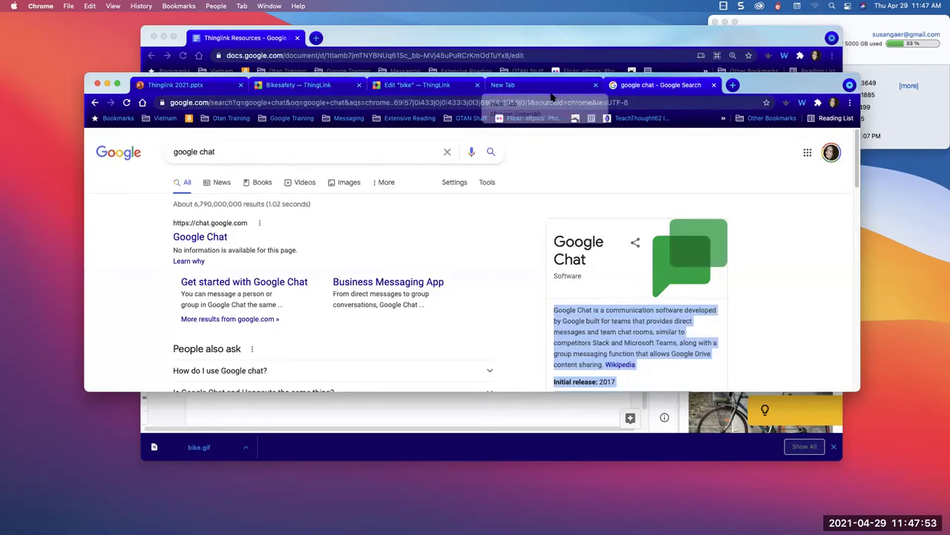
pyautogui.click(480, 102)
pyautogui.write('doc')
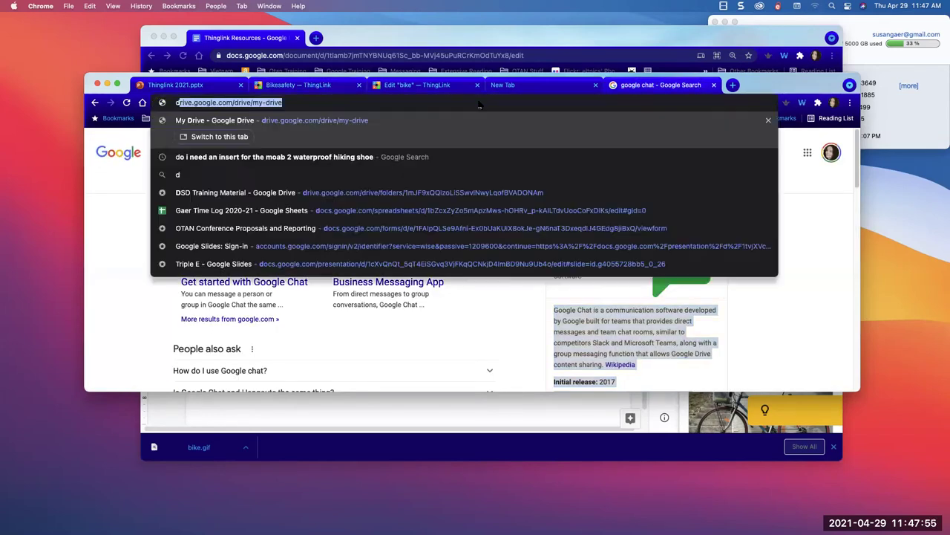
pyautogui.press('Return')
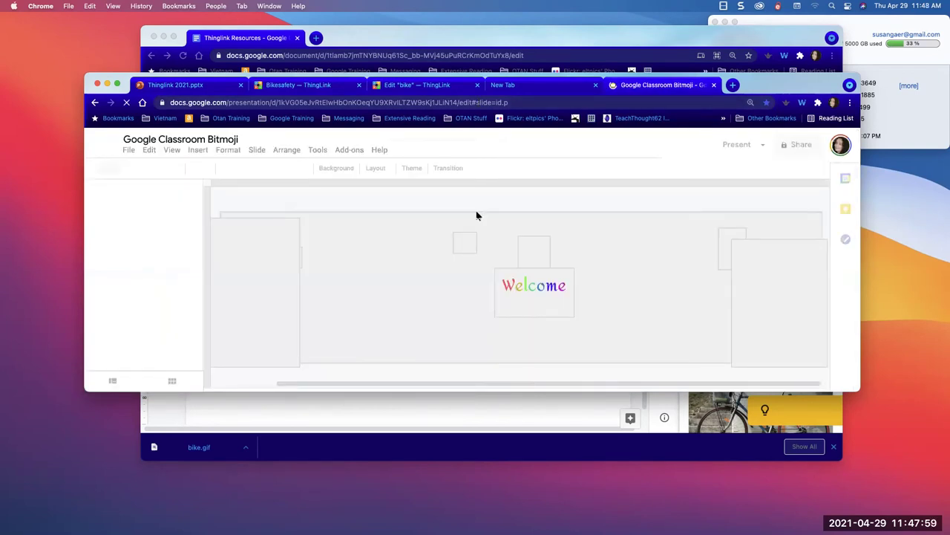
# - Create a new blank presentation from the File menu, then reopen File to locate Publish to the web
pyautogui.click(130, 150)
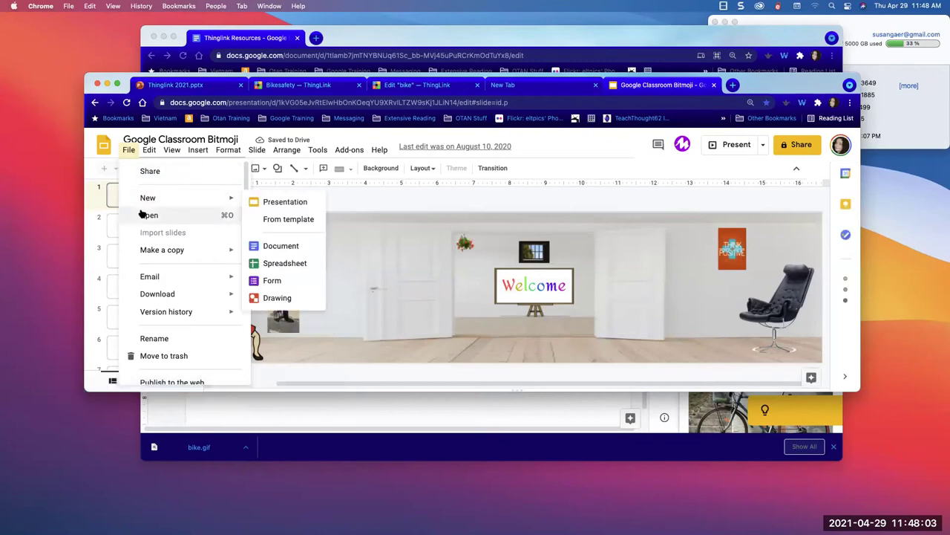
pyautogui.click(92, 159)
pyautogui.click(129, 152)
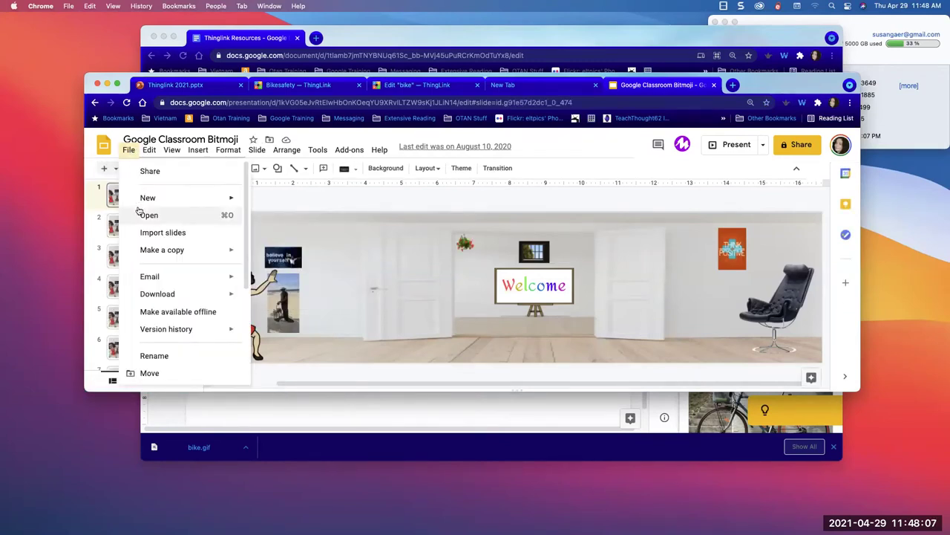
pyautogui.moveTo(142, 197)
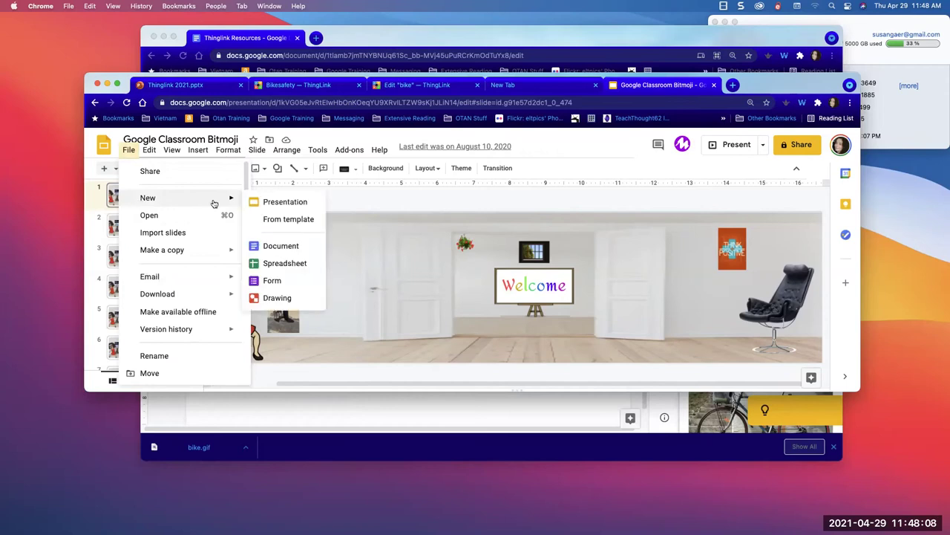
pyautogui.click(274, 202)
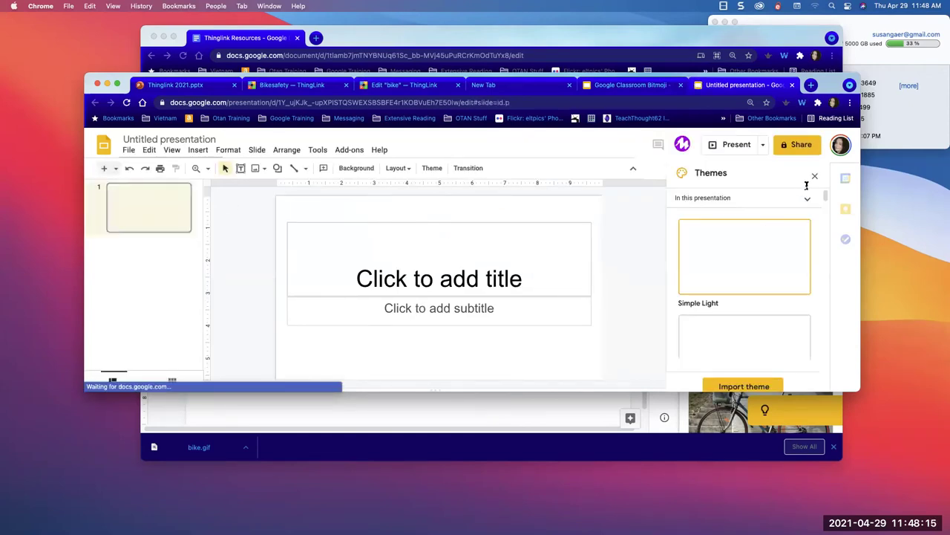
pyautogui.click(131, 151)
pyautogui.scroll(-2, 146, 252)
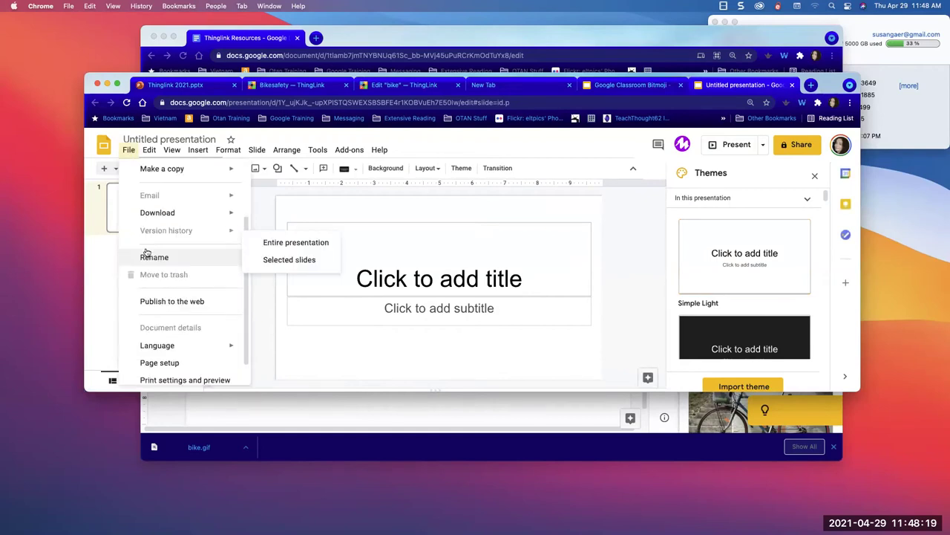
pyautogui.scroll(1, 149, 305)
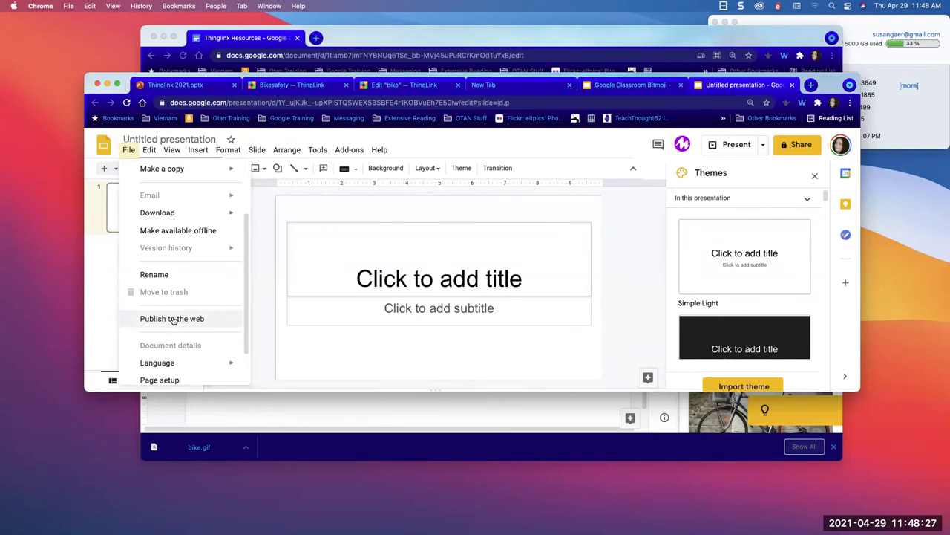
# - Publish the presentation to the web as an embed, auto-advancing slides every 10 seconds
pyautogui.click(173, 320)
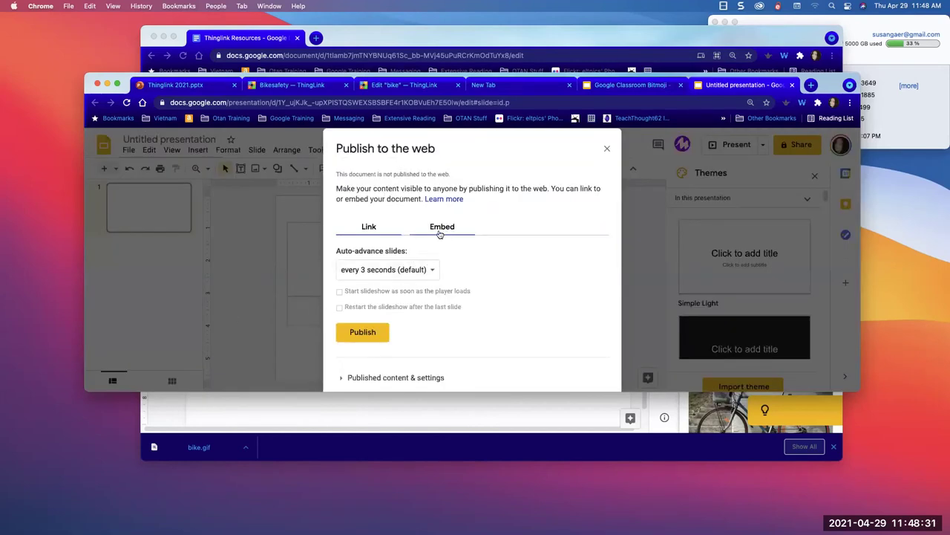
pyautogui.click(415, 273)
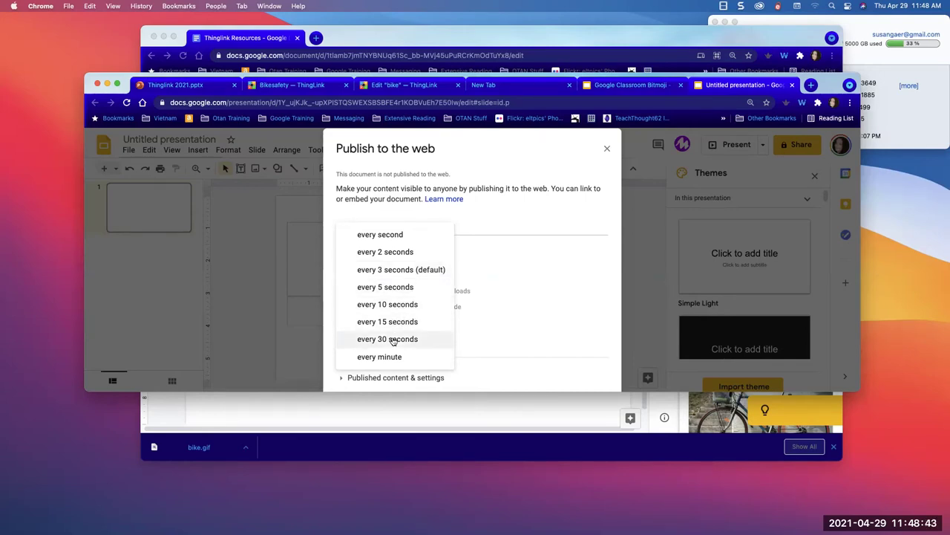
pyautogui.click(393, 304)
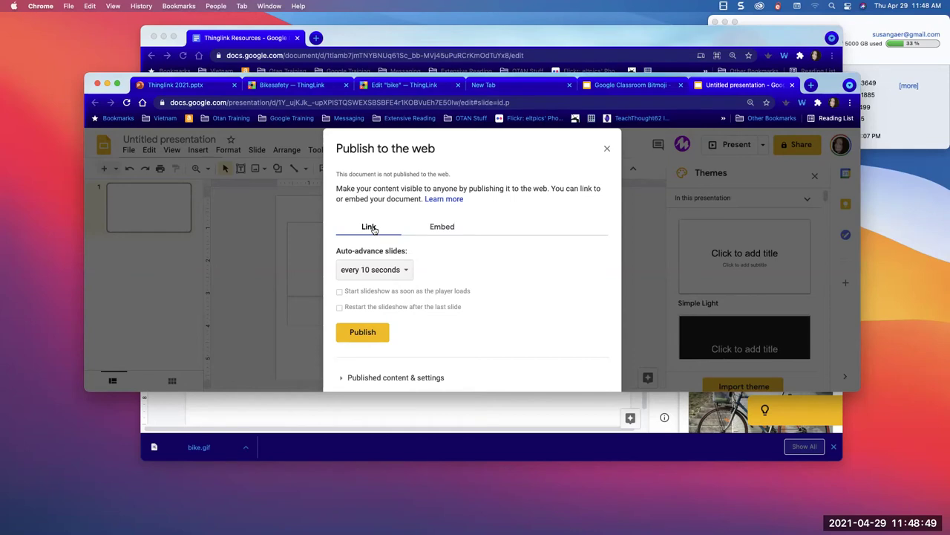
pyautogui.click(445, 229)
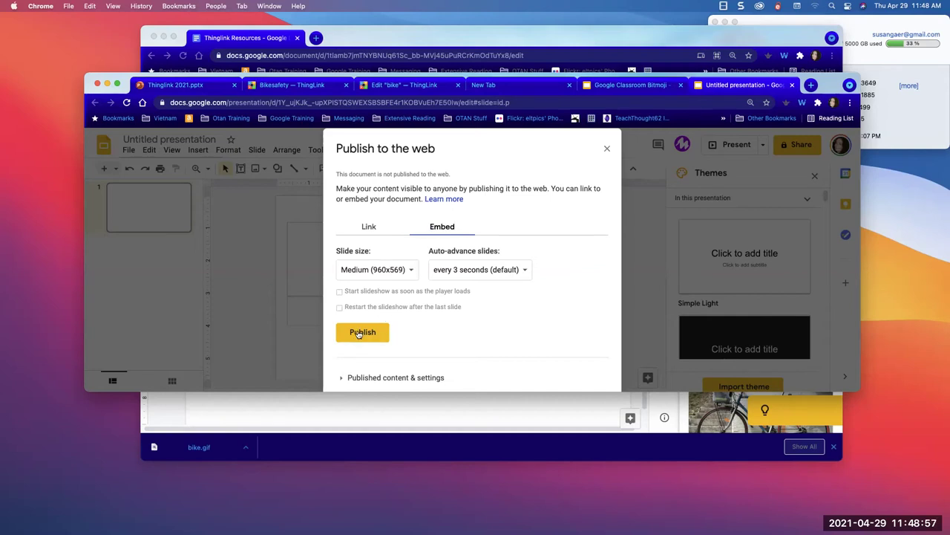
pyautogui.click(359, 334)
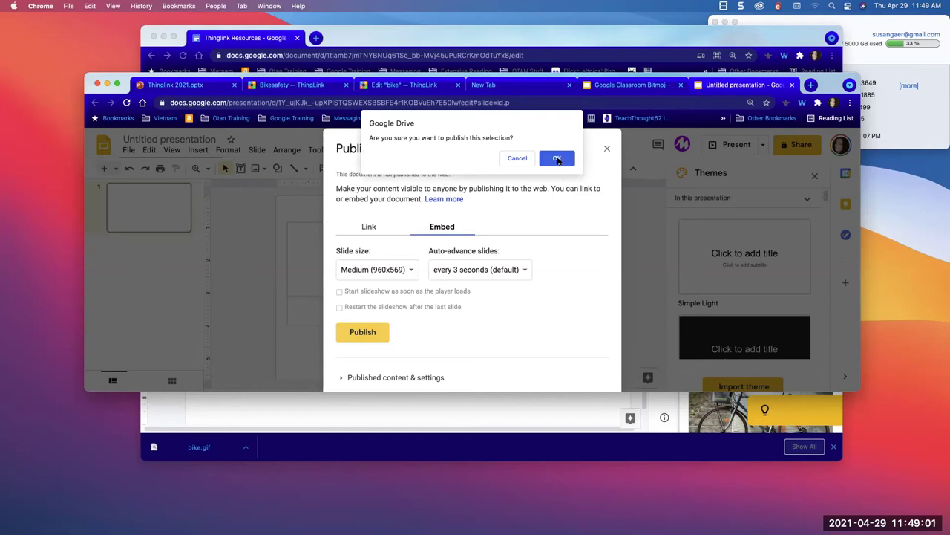
pyautogui.click(557, 159)
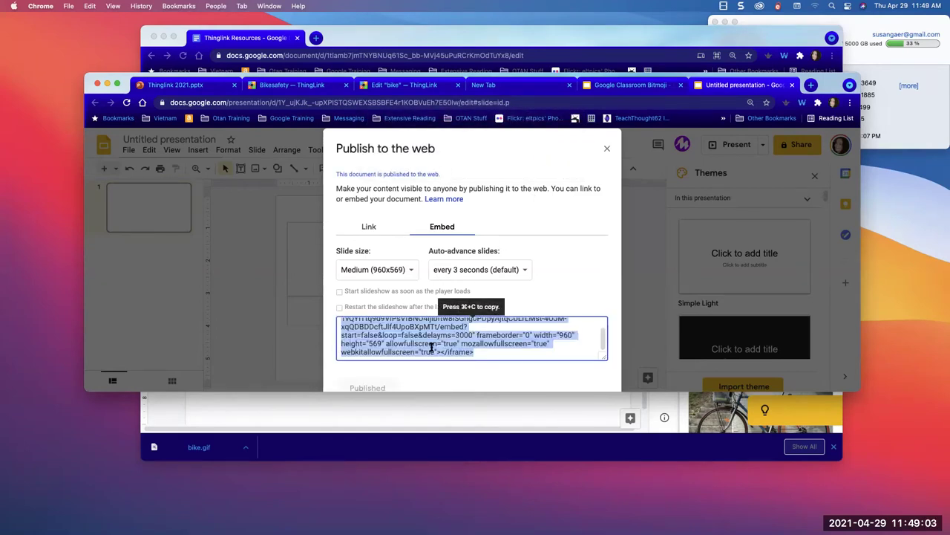
# - Select the Medium (960x569) iframe embed code and close the publishing window
pyautogui.scroll(2, 450, 341)
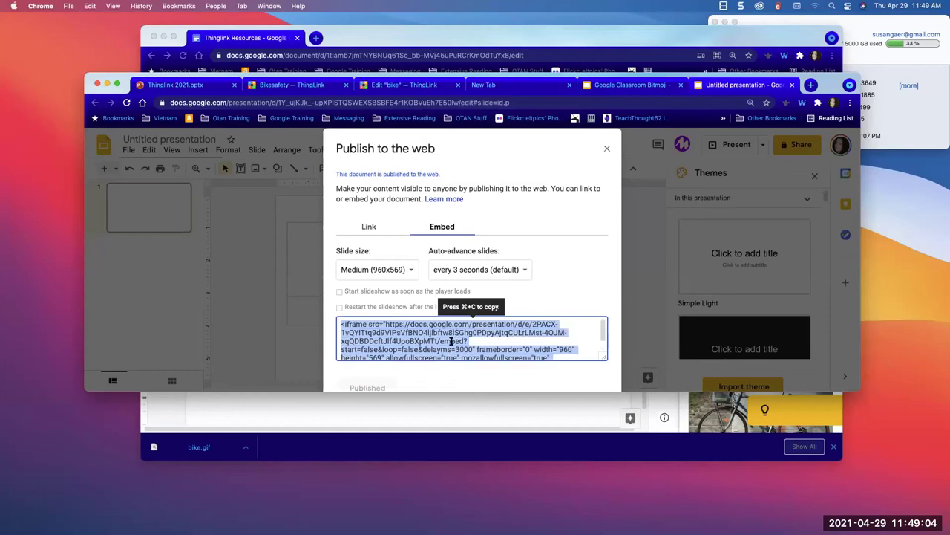
pyautogui.click(338, 325)
pyautogui.moveTo(339, 324); pyautogui.dragTo(481, 361)
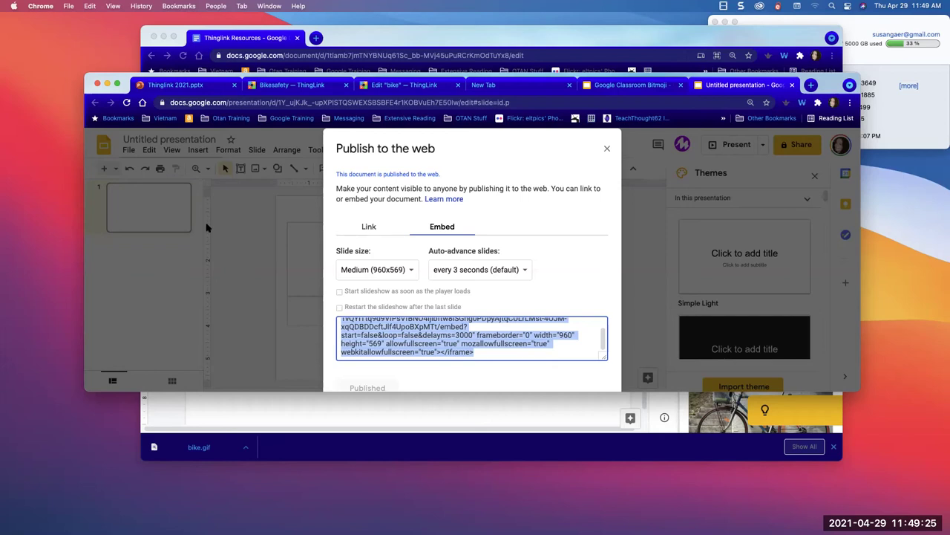
pyautogui.click(246, 254)
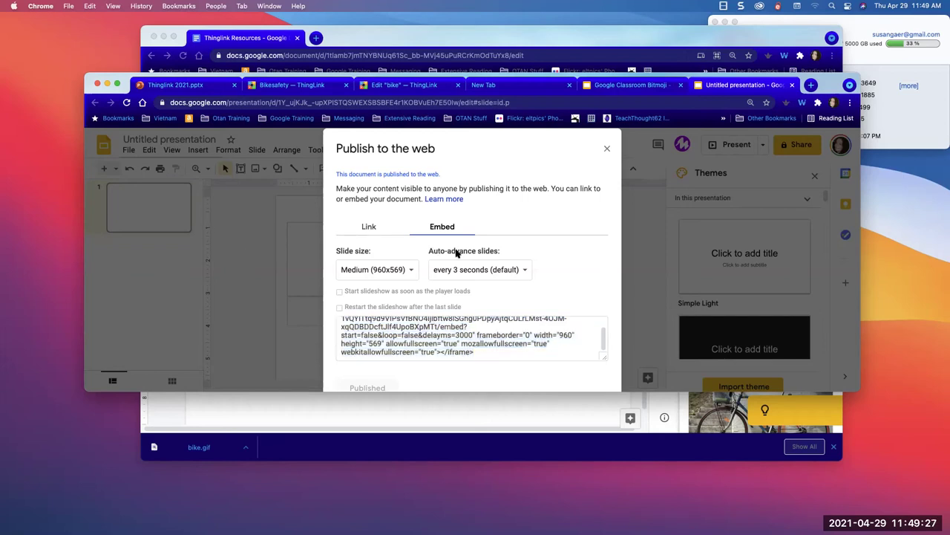
pyautogui.click(607, 149)
# - Open the 'What did you learn about bike safety?' form from the Google Forms home page
pyautogui.click(529, 102)
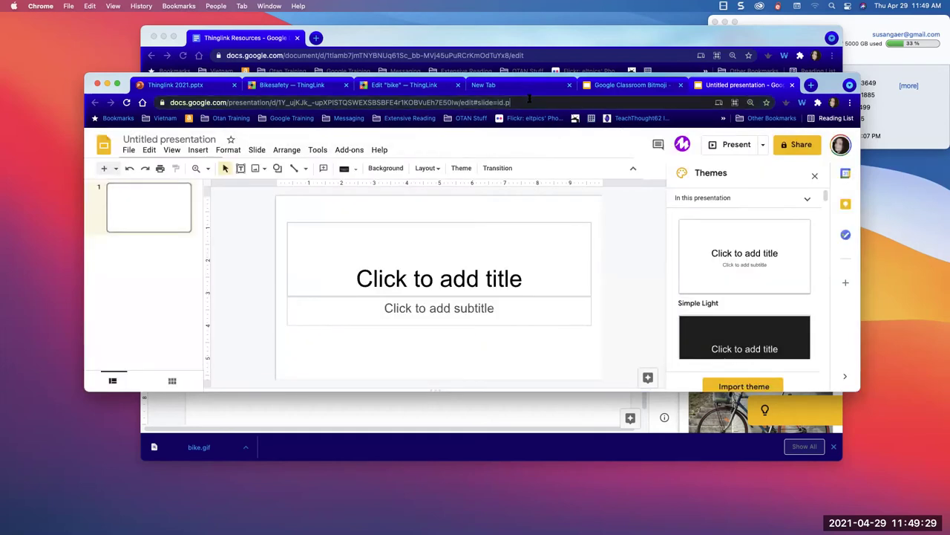
pyautogui.write('forms.google.com')
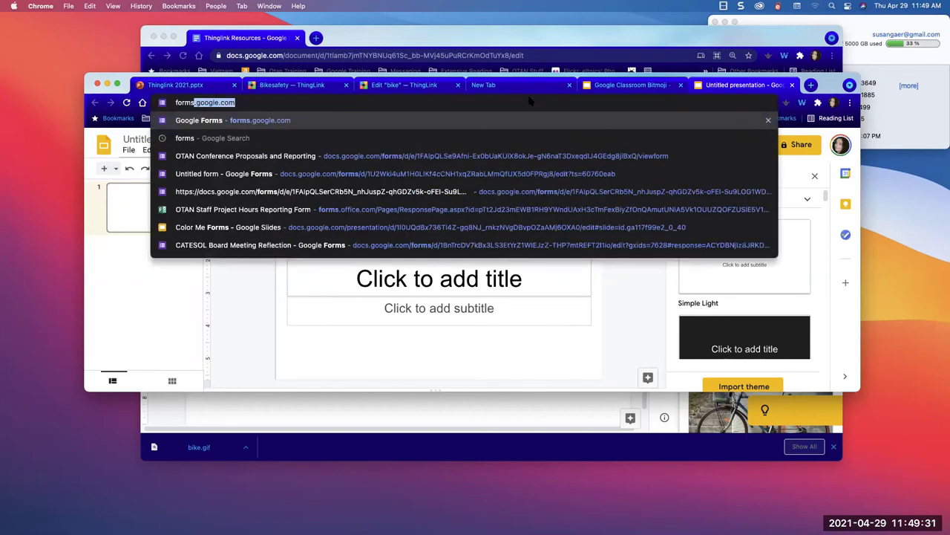
pyautogui.press('Return')
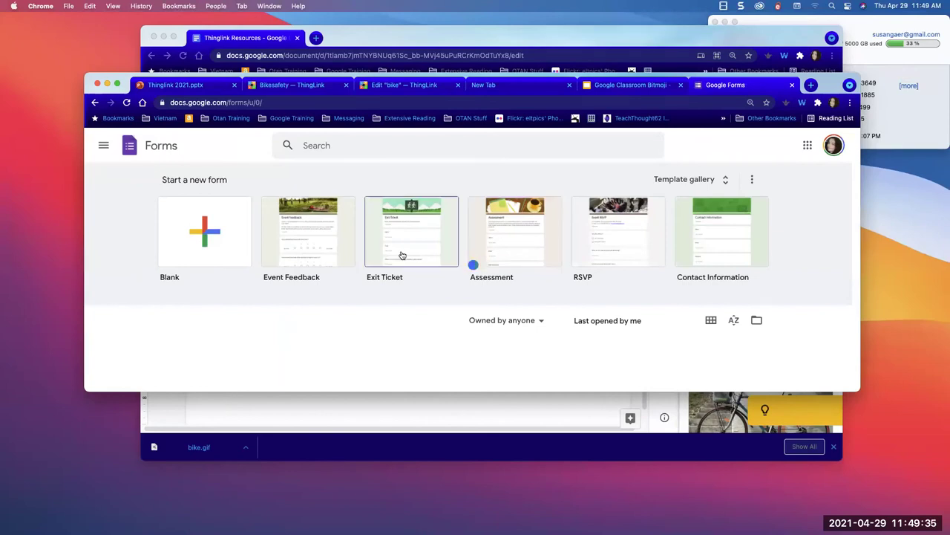
pyautogui.scroll(-5, 401, 255)
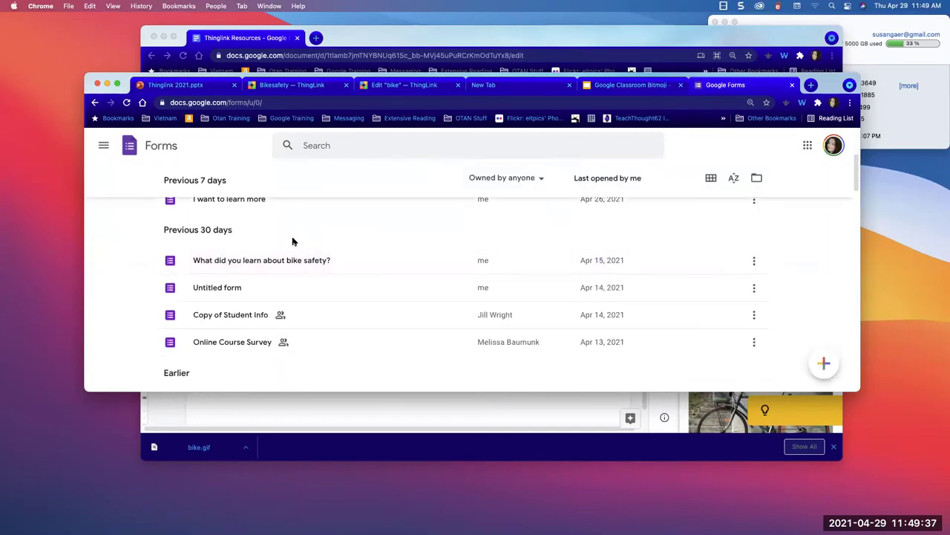
pyautogui.click(273, 263)
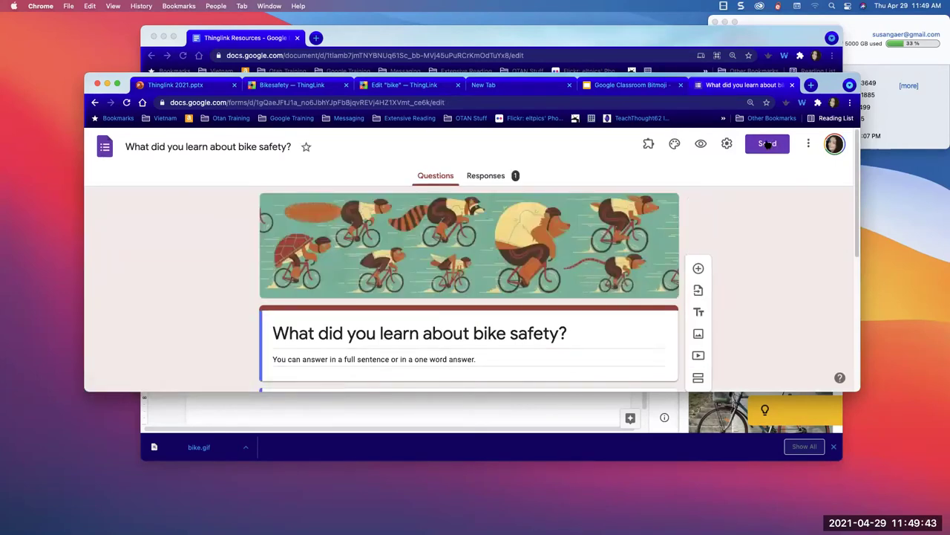
# - Copy the form's 640 by 682 px embed HTML and return to the Bitmoji presentation
pyautogui.click(768, 144)
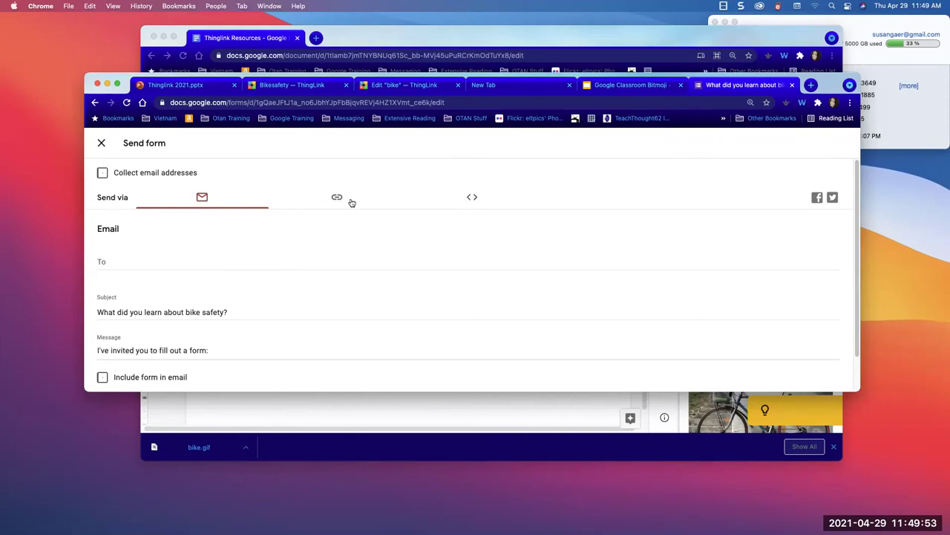
pyautogui.click(470, 198)
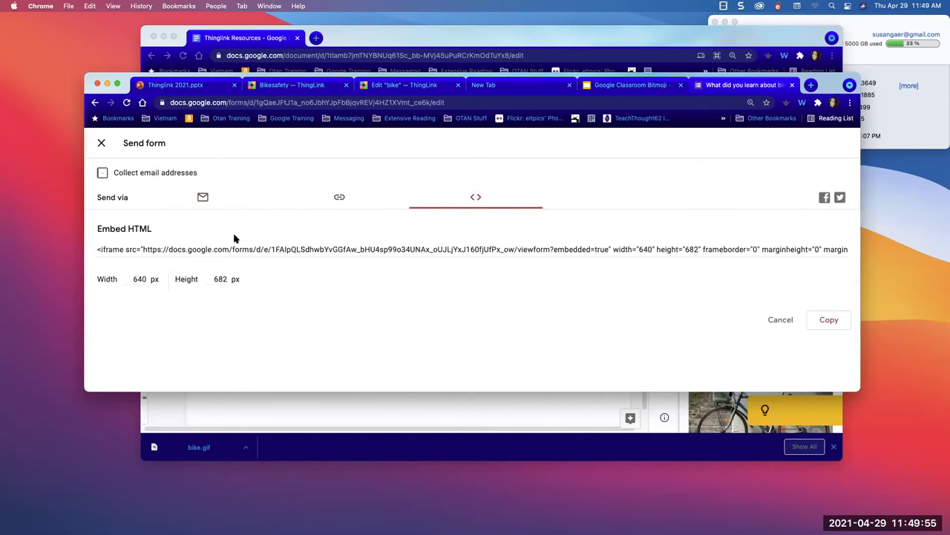
pyautogui.click(824, 320)
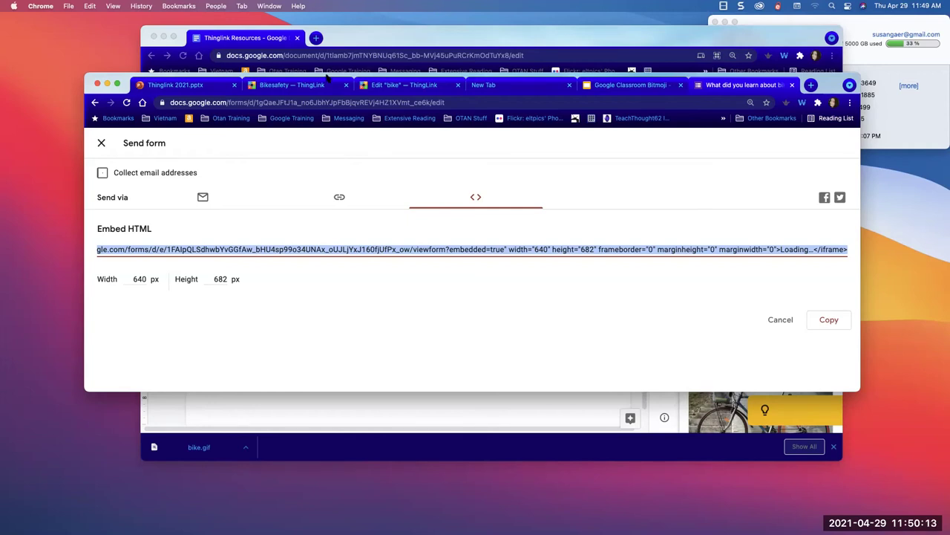
pyautogui.click(610, 87)
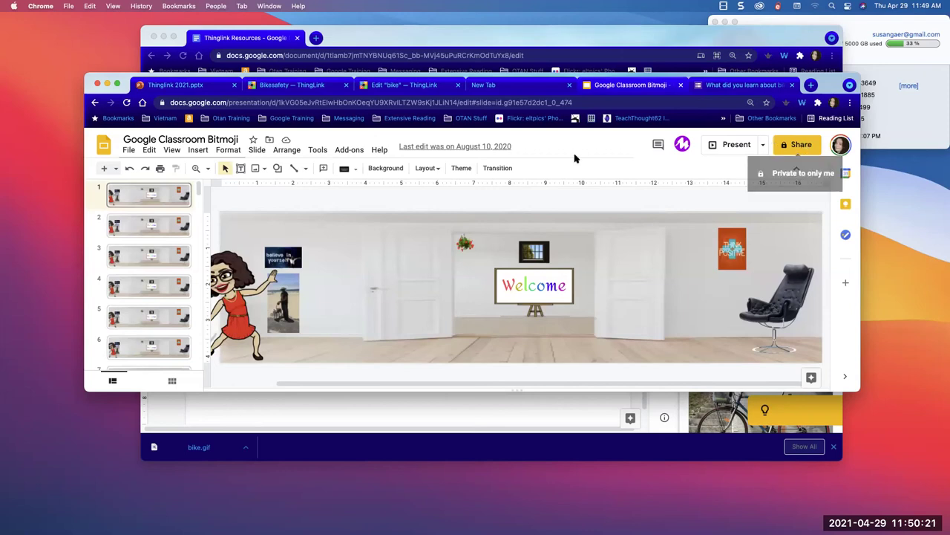
# - Publish the Google Classroom Bitmoji presentation to the web as embed code
pyautogui.click(123, 150)
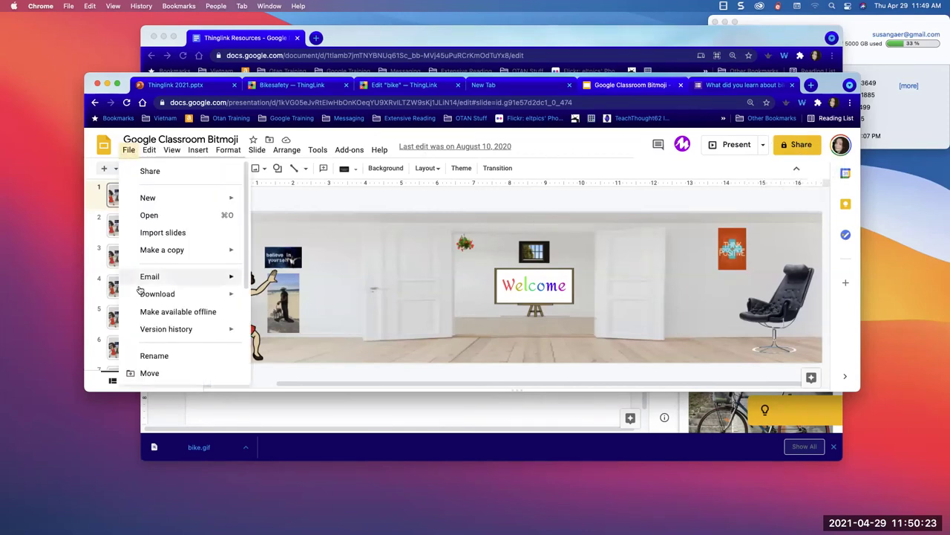
pyautogui.moveTo(142, 329)
pyautogui.scroll(-3, 145, 329)
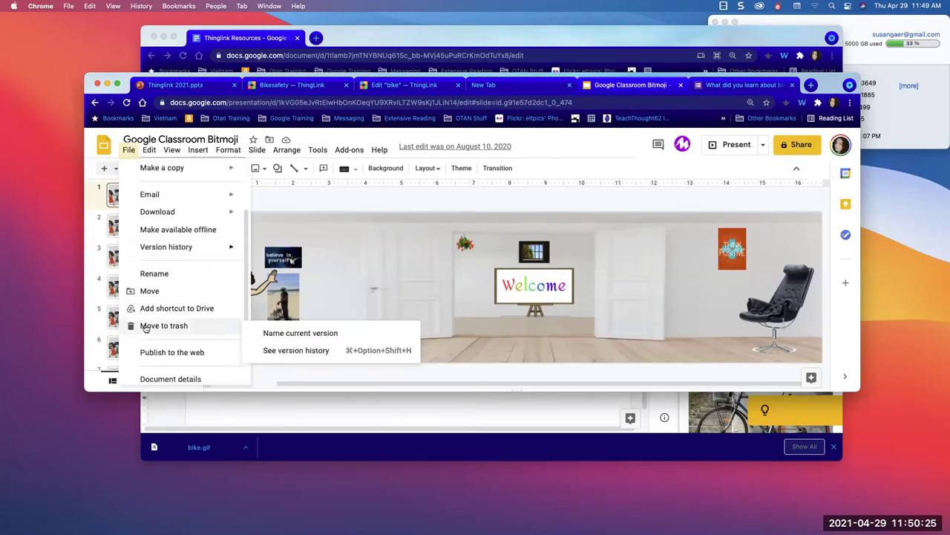
pyautogui.scroll(-2, 145, 327)
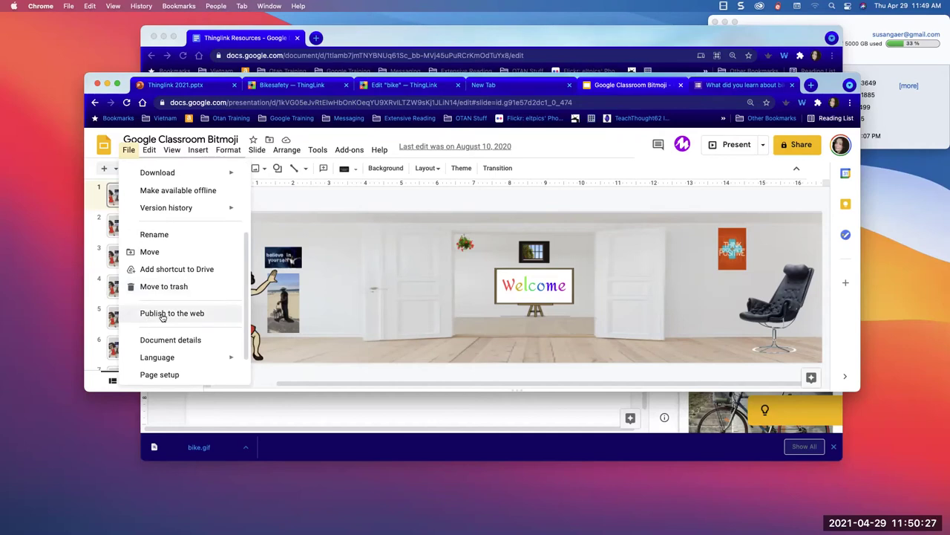
pyautogui.click(163, 314)
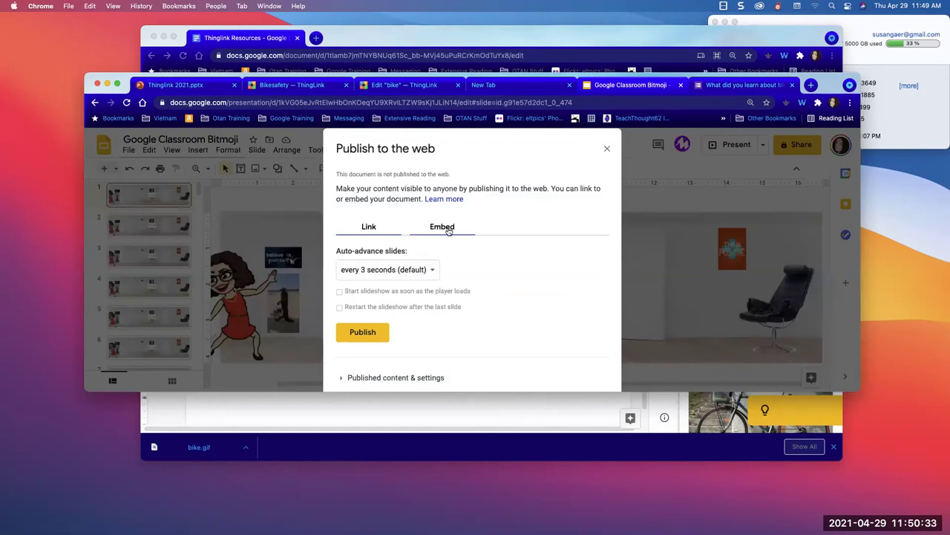
pyautogui.click(449, 231)
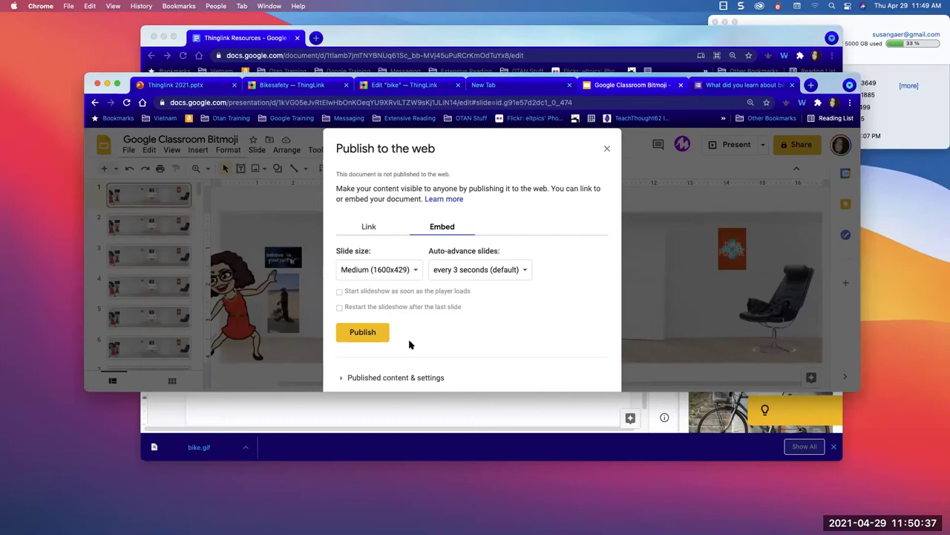
pyautogui.click(364, 335)
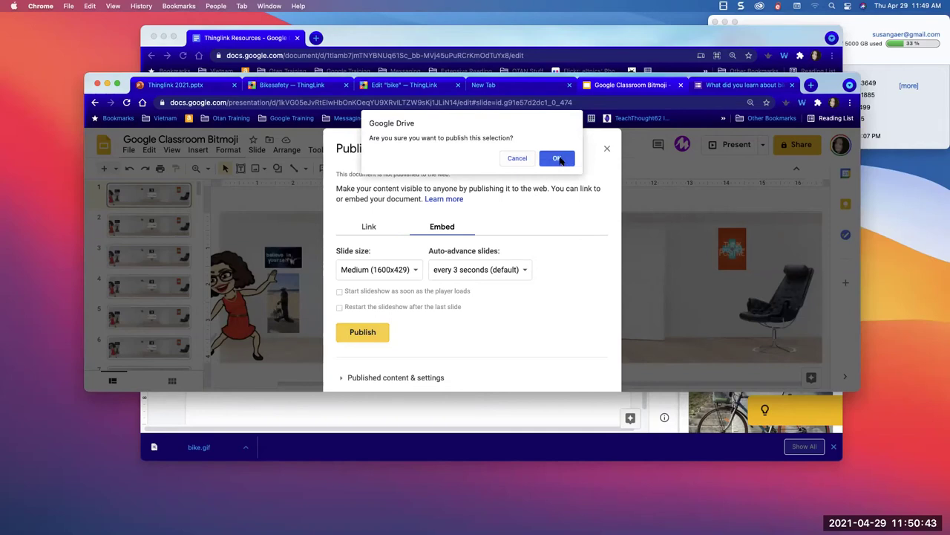
pyautogui.click(557, 158)
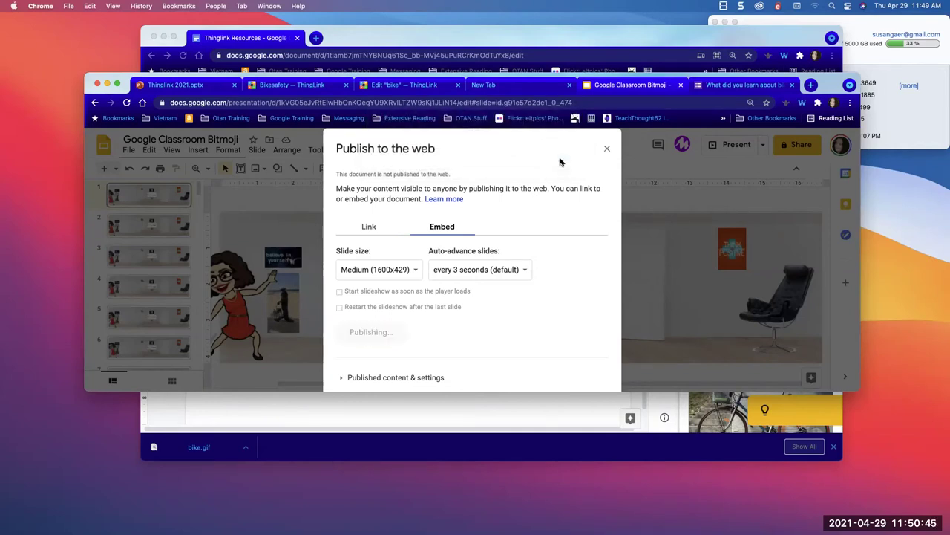
# - Copy the presentation's Medium embed code, then copy its web address
pyautogui.scroll(2, 418, 350)
pyautogui.scroll(-2, 418, 353)
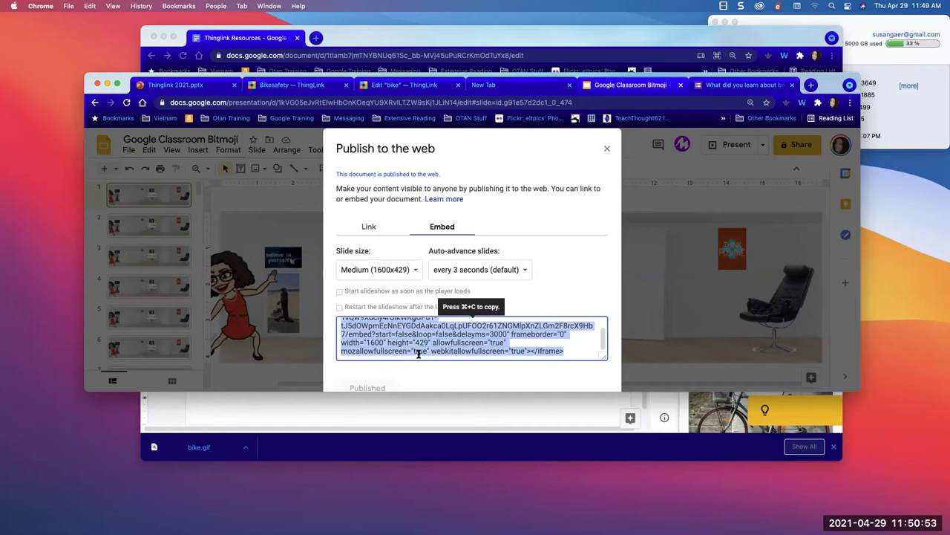
pyautogui.press('super+c')
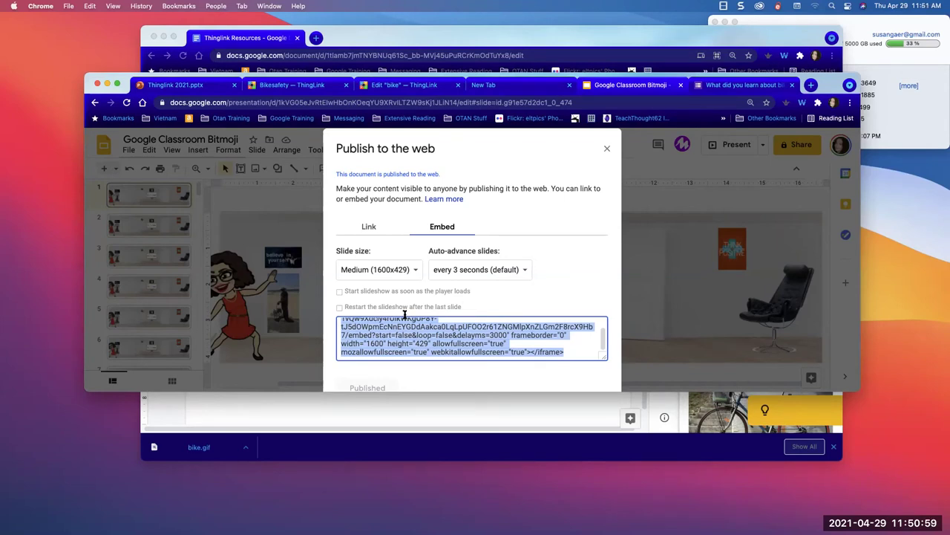
pyautogui.click(403, 315)
pyautogui.click(656, 268)
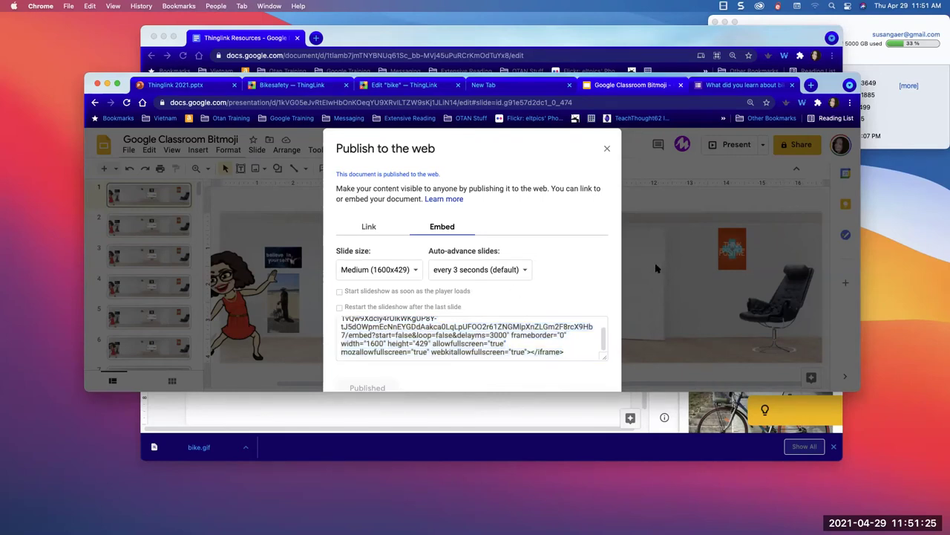
pyautogui.click(468, 102)
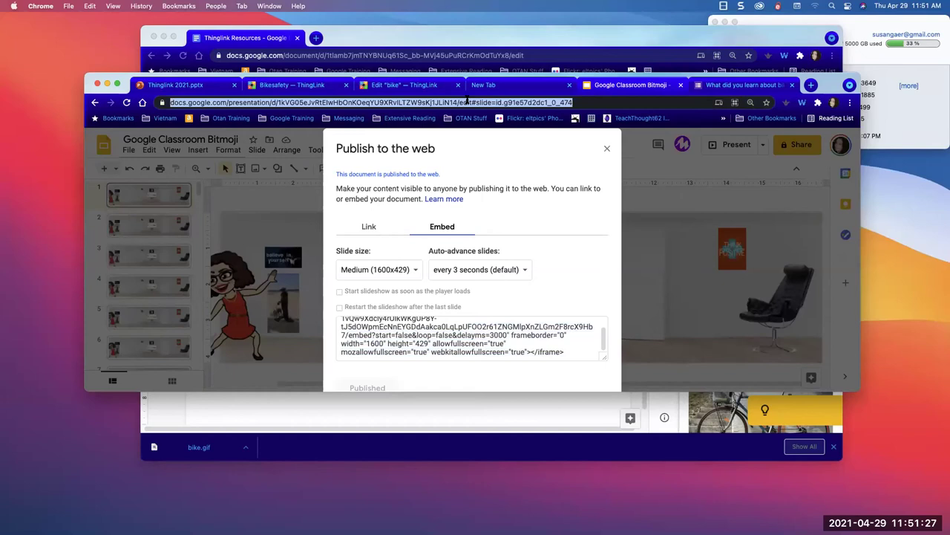
pyautogui.press('super+c')
pyautogui.press('Escape')
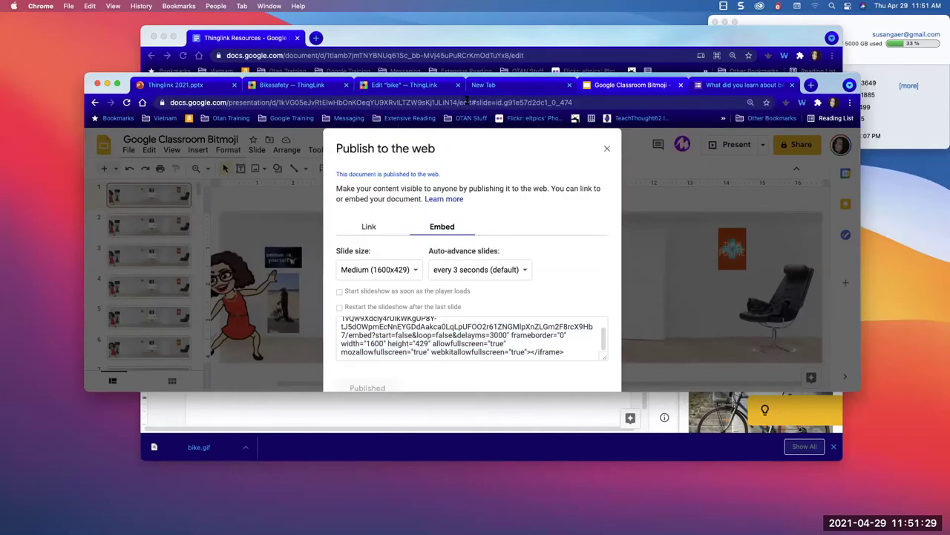
# - Close the publish-to-the-web window and reload the Bitmoji presentation
pyautogui.click(607, 149)
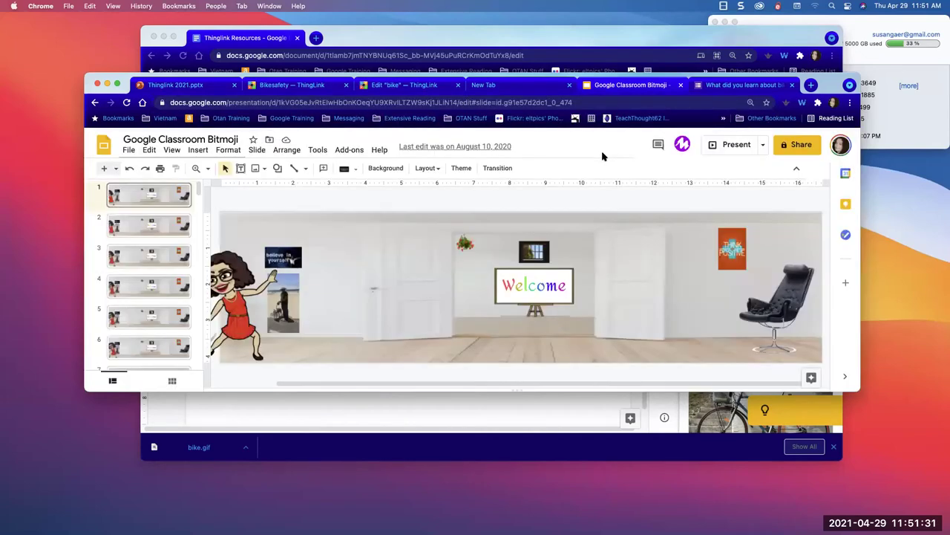
pyautogui.click(586, 104)
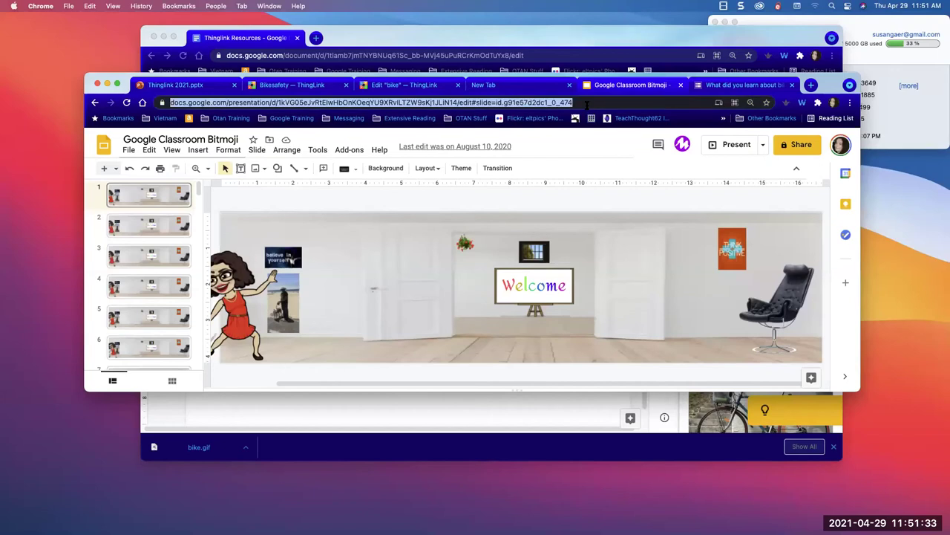
pyautogui.press('Return')
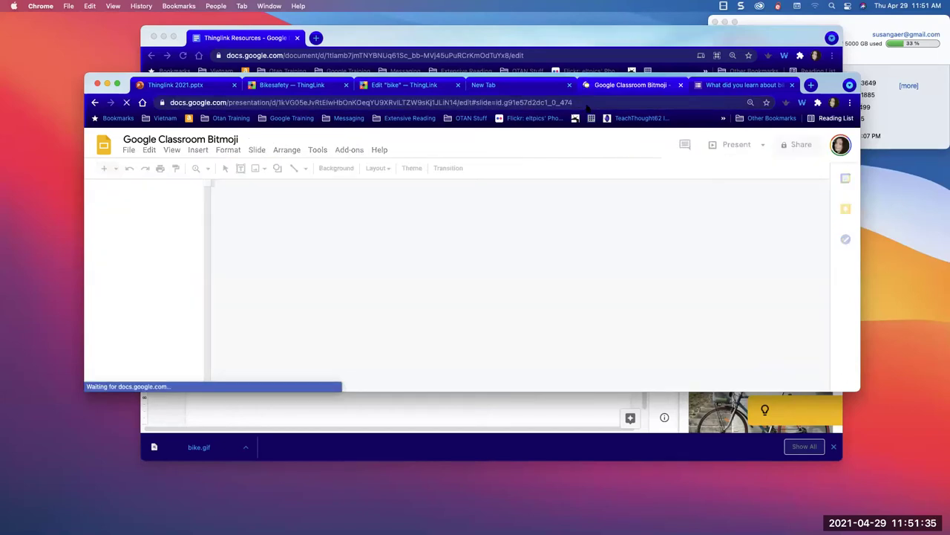
# - Search Google Drive for 'bike' and open the Bicycle Safety document
pyautogui.click(359, 102)
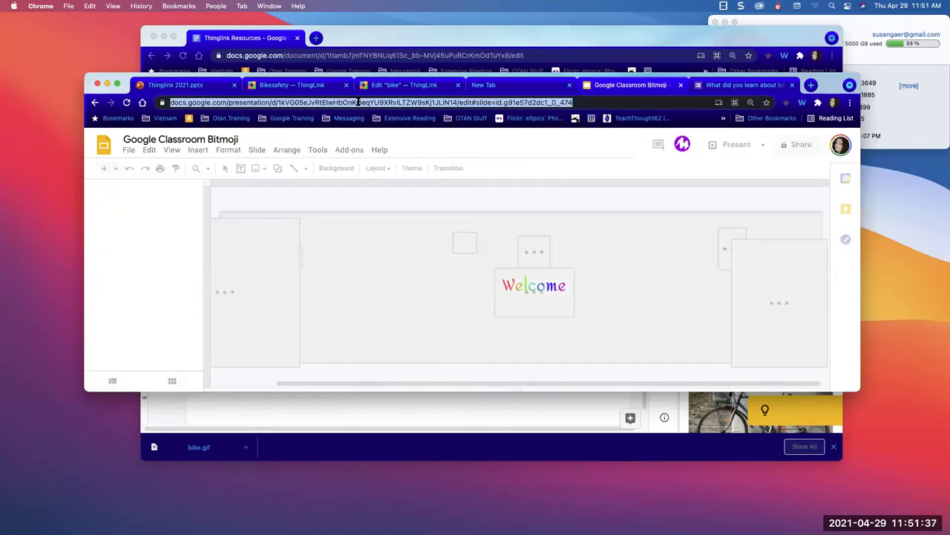
pyautogui.write('do')
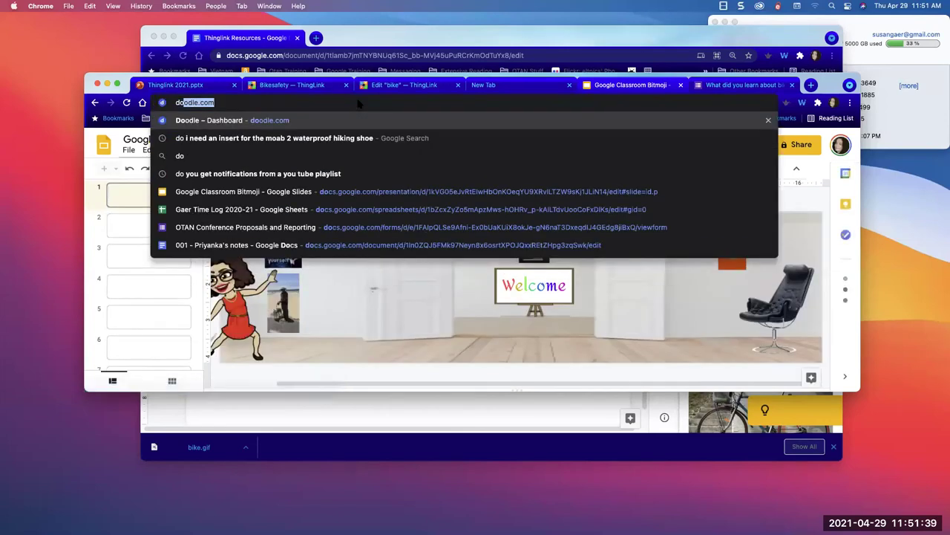
pyautogui.press('Escape')
pyautogui.write('dri')
pyautogui.press('Return')
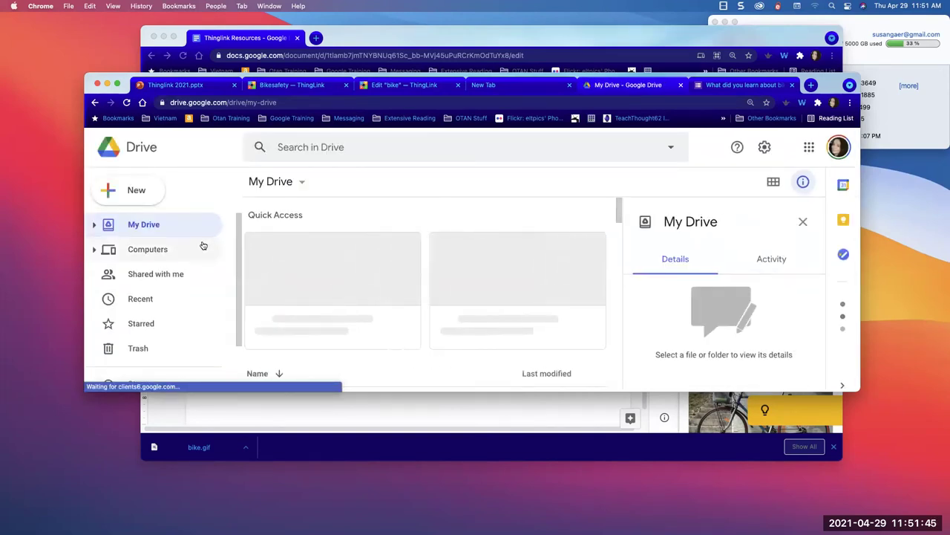
pyautogui.scroll(-5, 357, 275)
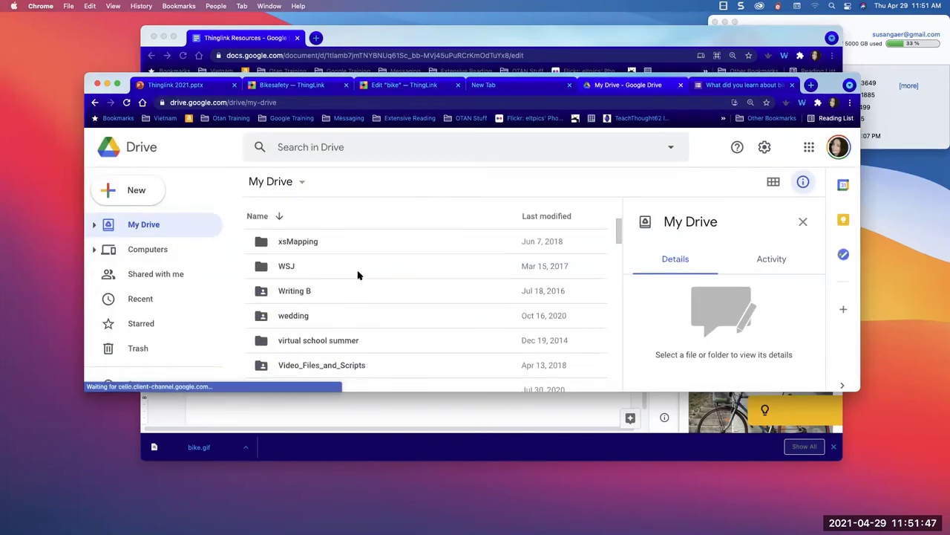
pyautogui.scroll(-2, 358, 275)
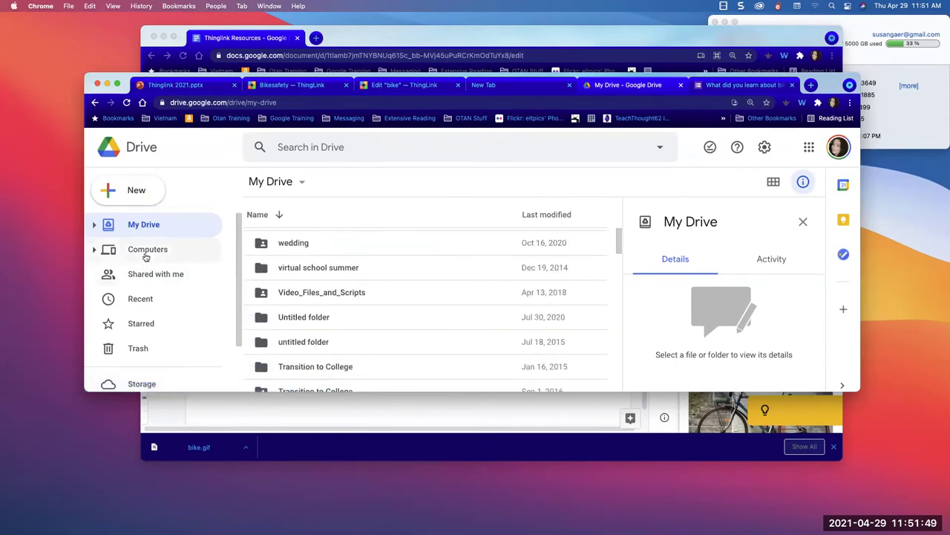
pyautogui.click(315, 147)
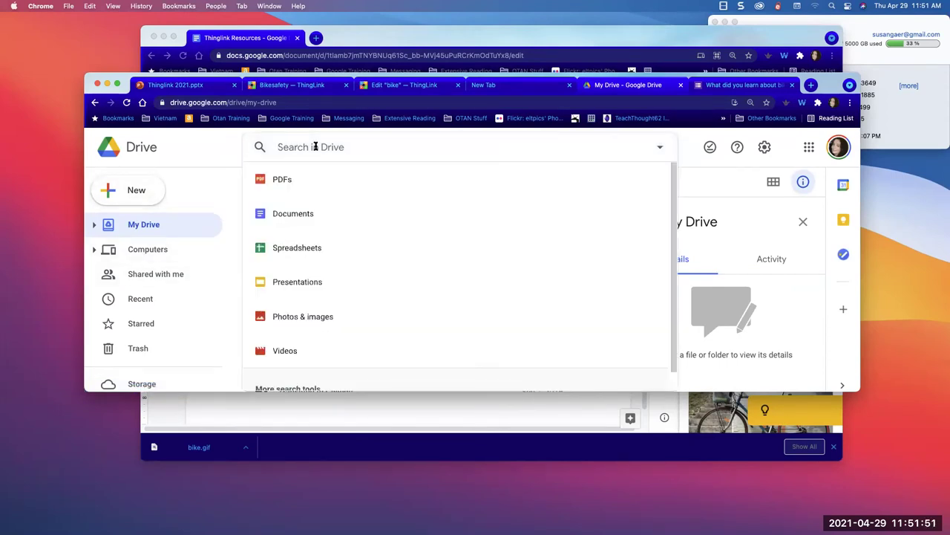
pyautogui.write('bike')
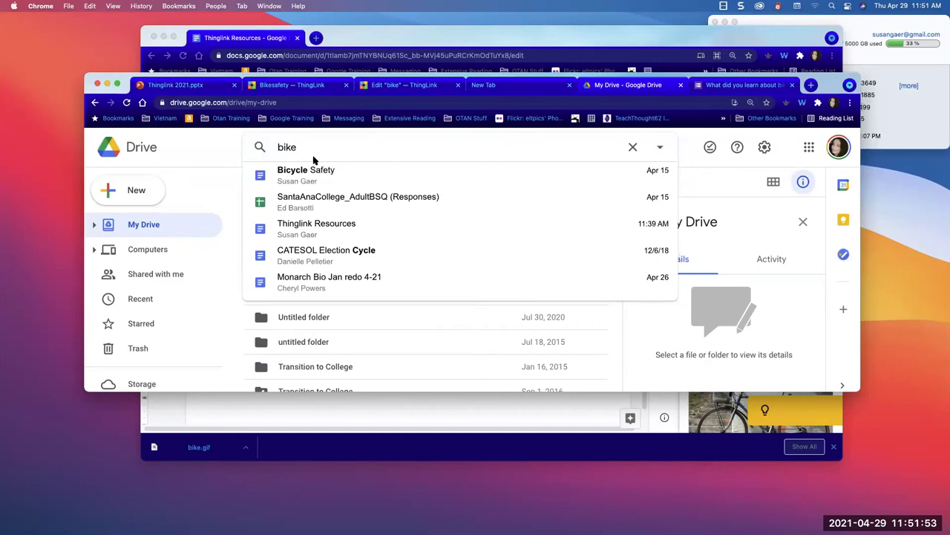
pyautogui.click(310, 170)
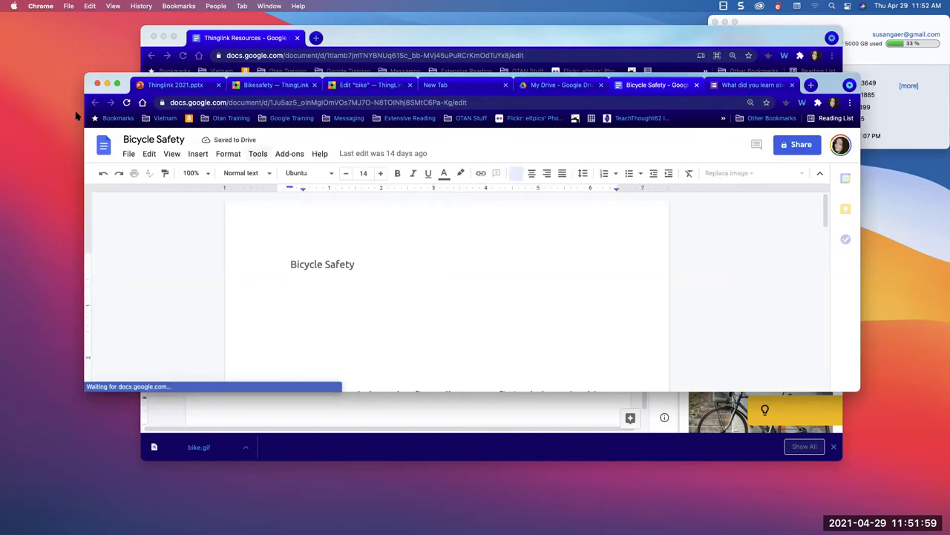
# - Copy the Bicycle Safety document's published iframe embed code
pyautogui.click(127, 153)
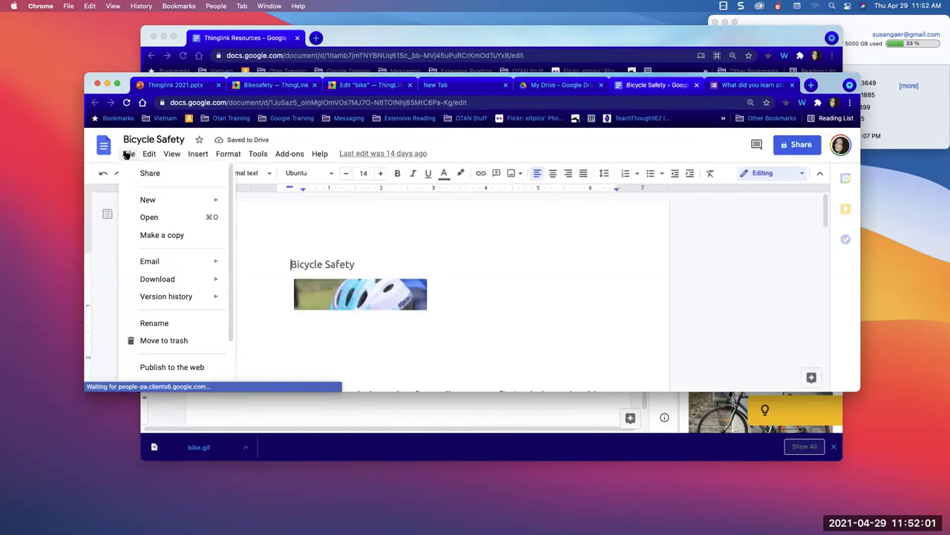
pyautogui.scroll(-2, 144, 241)
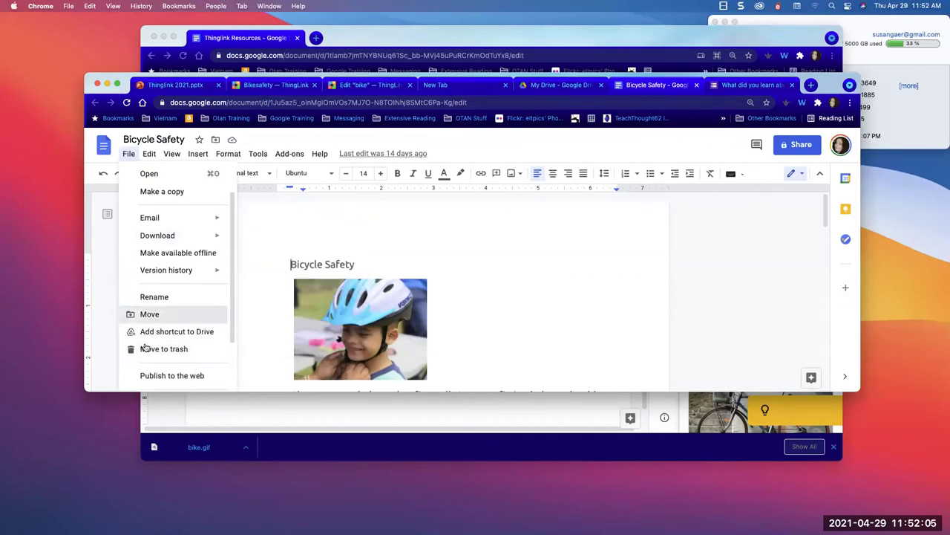
pyautogui.click(147, 377)
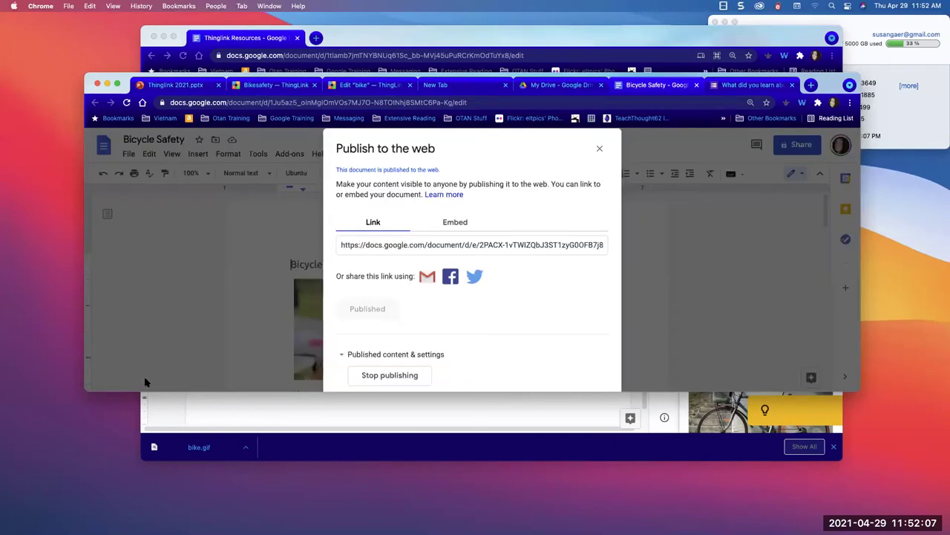
pyautogui.click(453, 222)
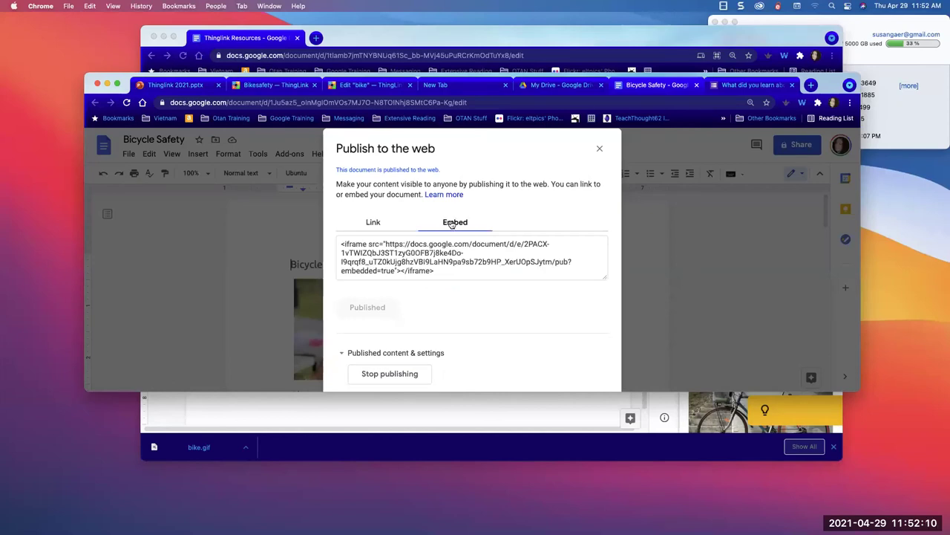
pyautogui.click(445, 271)
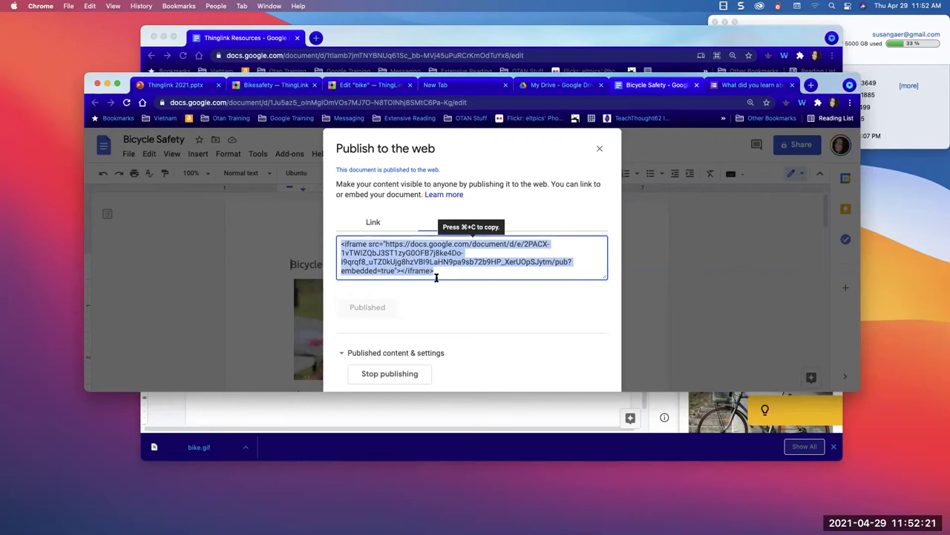
pyautogui.press('super+c')
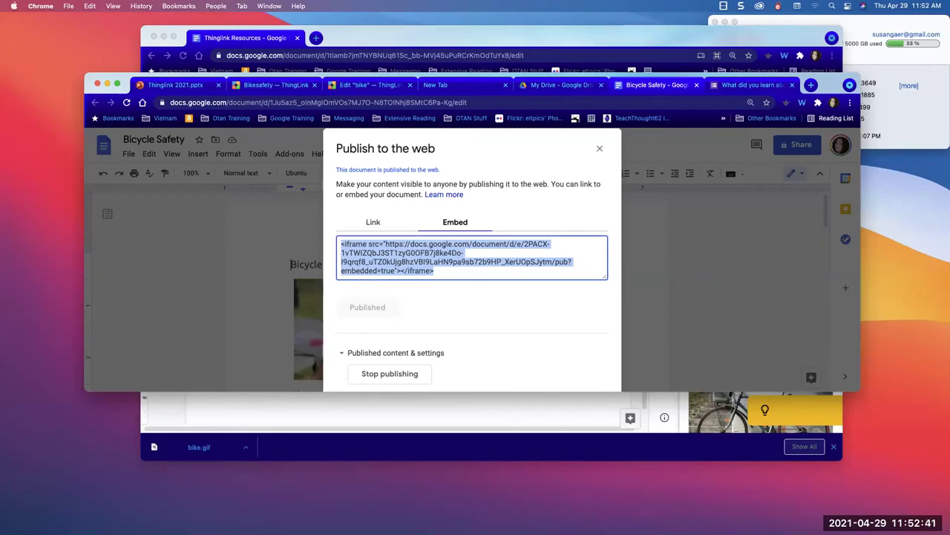
pyautogui.click(695, 300)
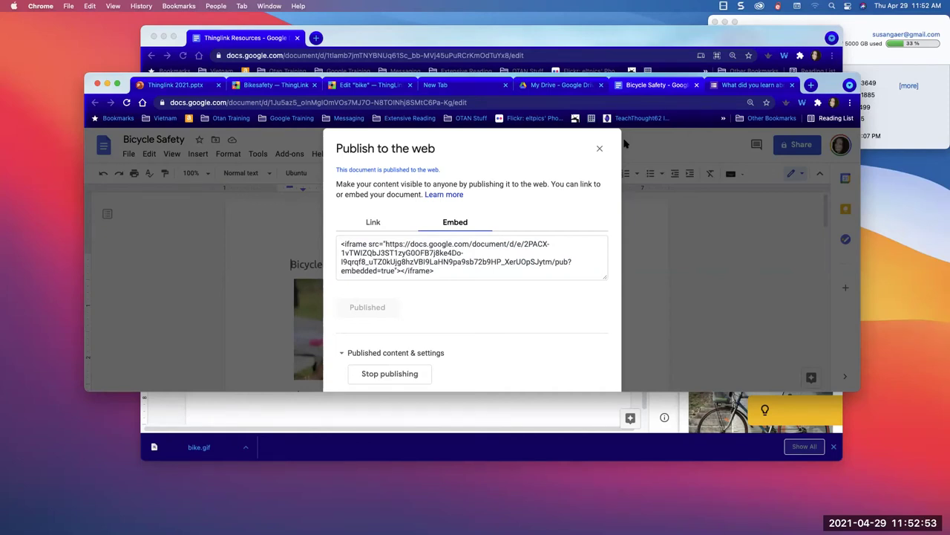
pyautogui.click(460, 272)
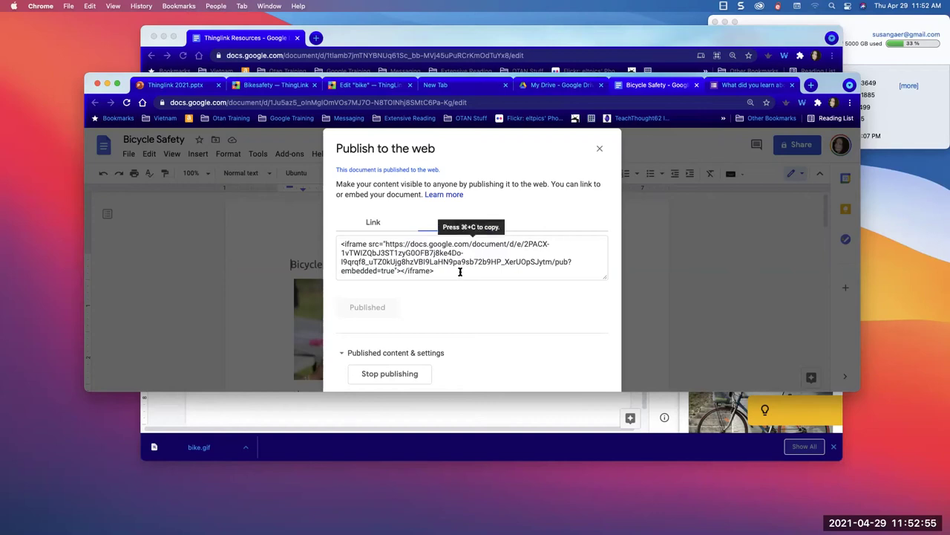
pyautogui.press('super+c')
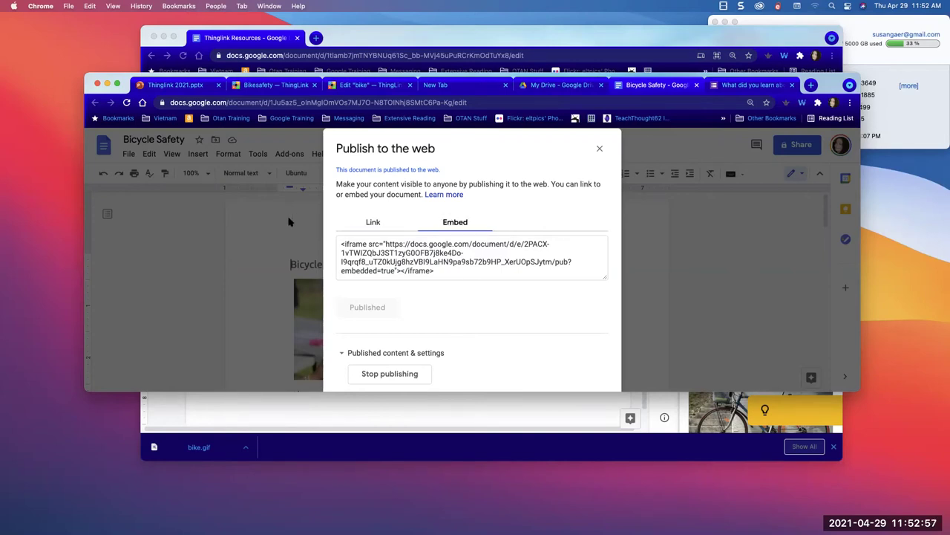
pyautogui.click(601, 149)
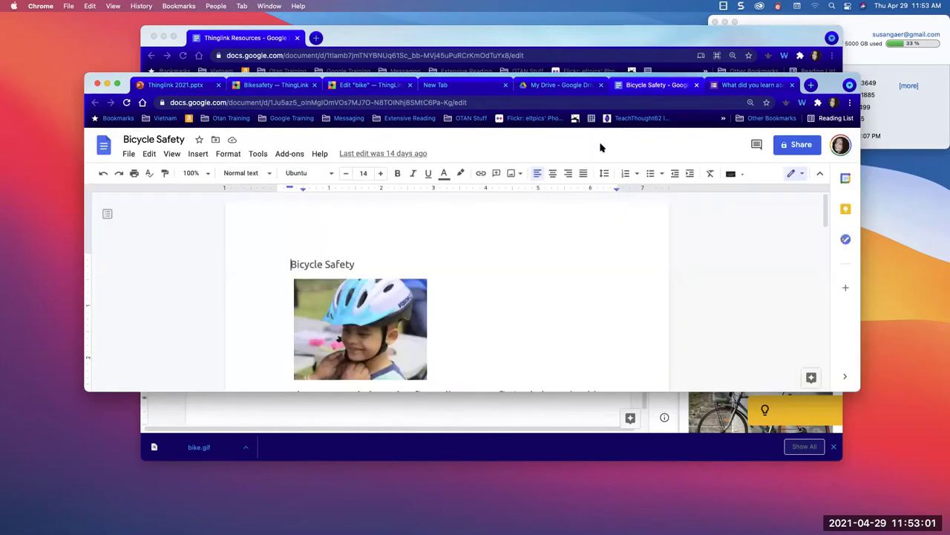
# - Check the document's sharing settings, then select its web address
pyautogui.click(796, 145)
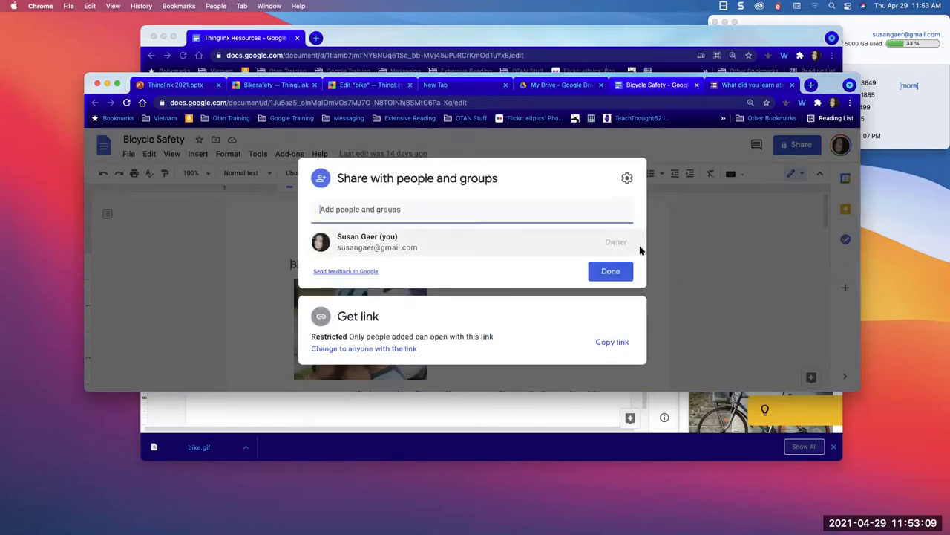
pyautogui.click(719, 313)
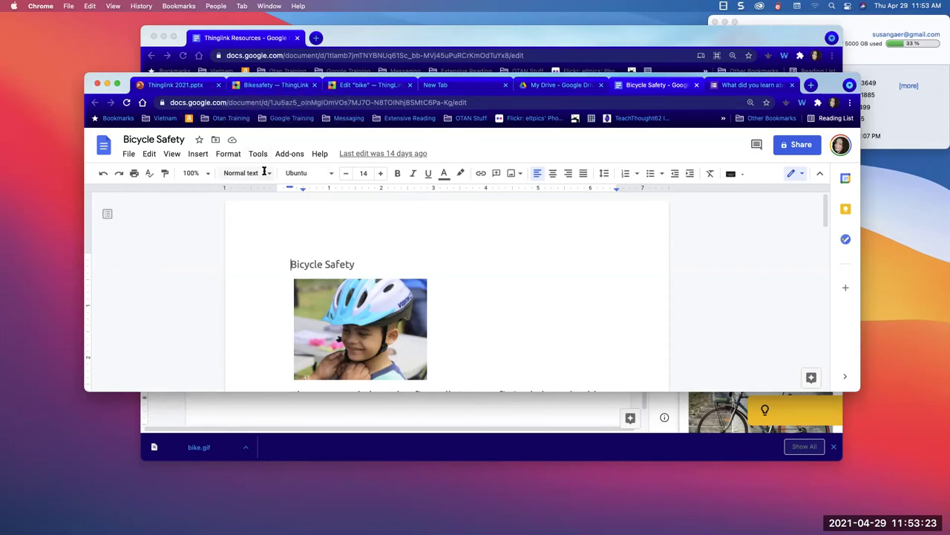
pyautogui.click(431, 104)
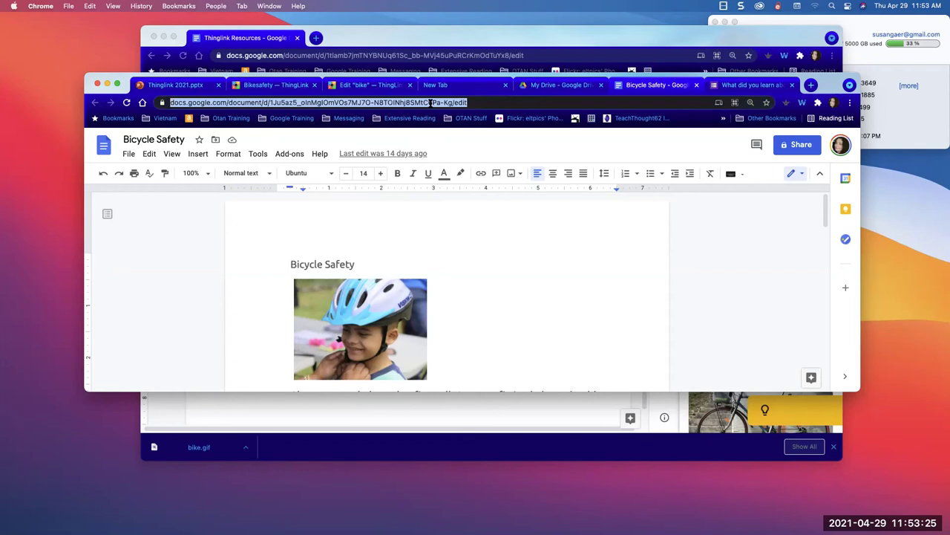
# - Reopen the bike safety form and show its 640 by 682 px embed HTML code
pyautogui.write('forms')
pyautogui.press('Return')
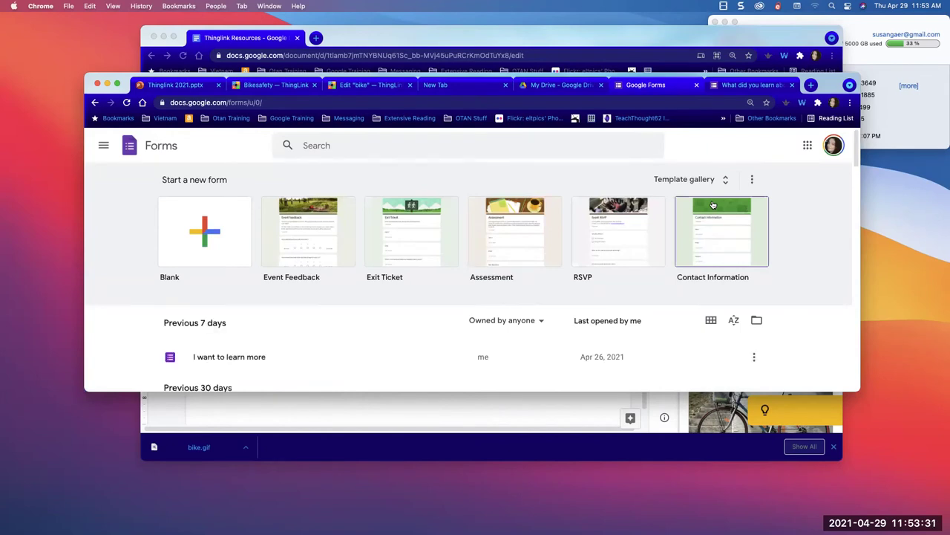
pyautogui.scroll(-3, 713, 205)
pyautogui.scroll(1, 584, 227)
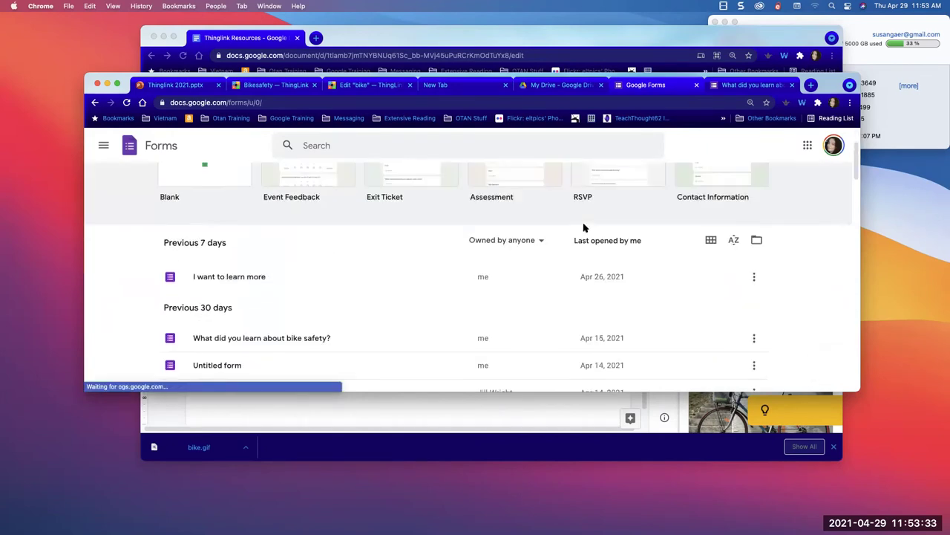
pyautogui.click(375, 343)
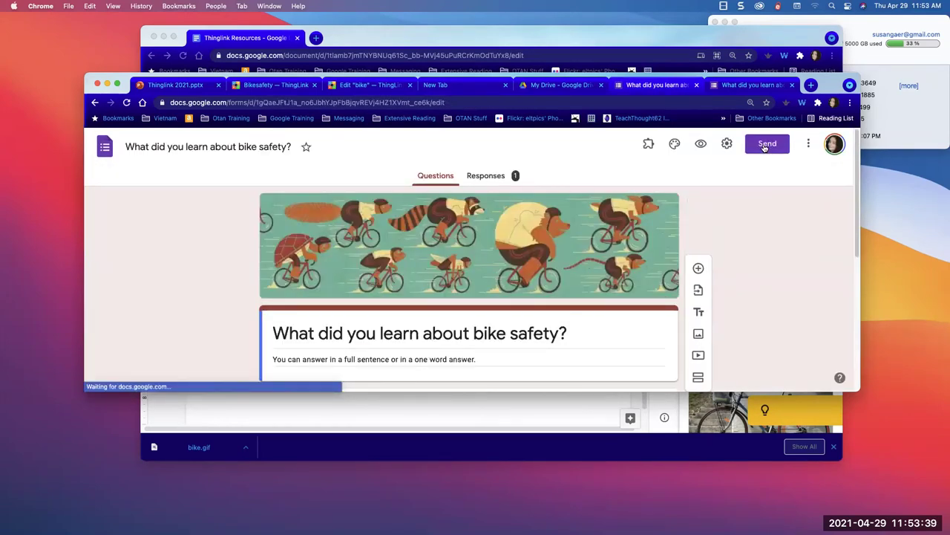
pyautogui.click(766, 144)
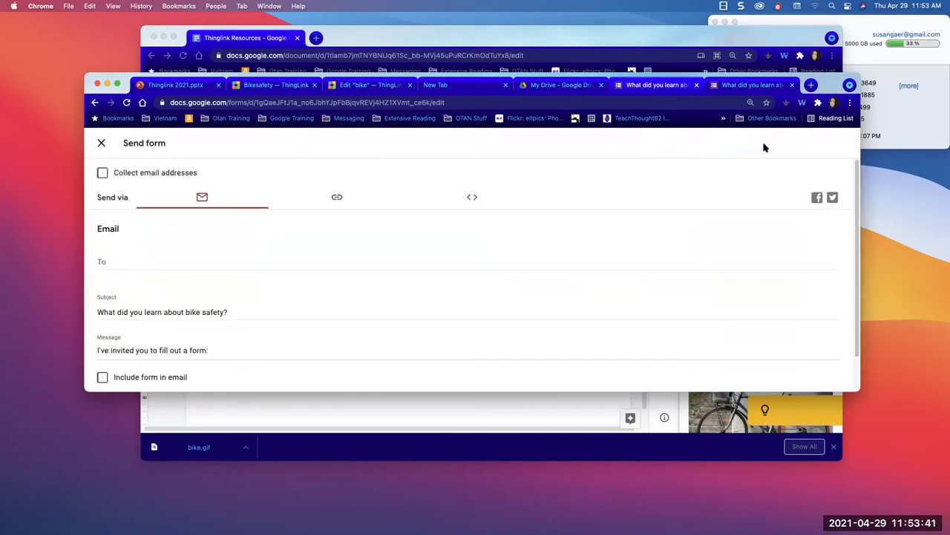
pyautogui.click(469, 196)
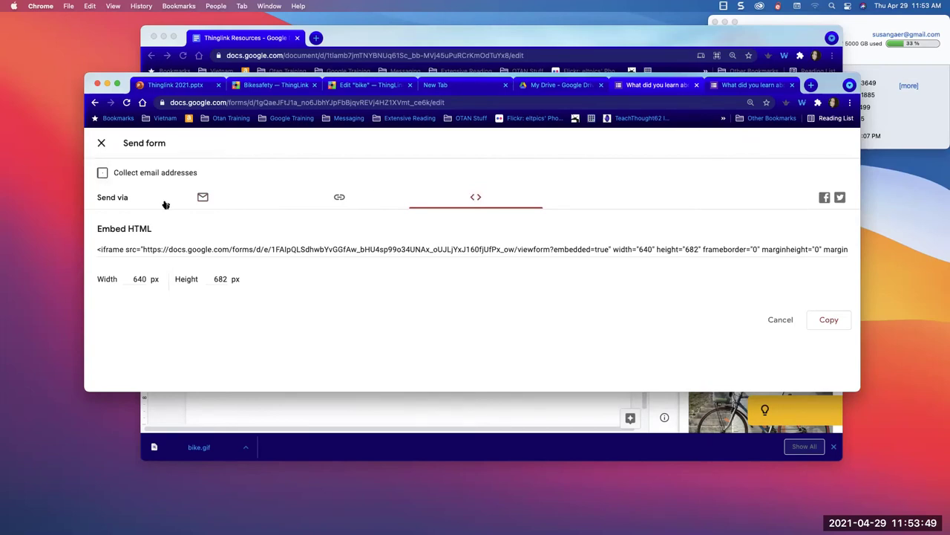
pyautogui.click(322, 102)
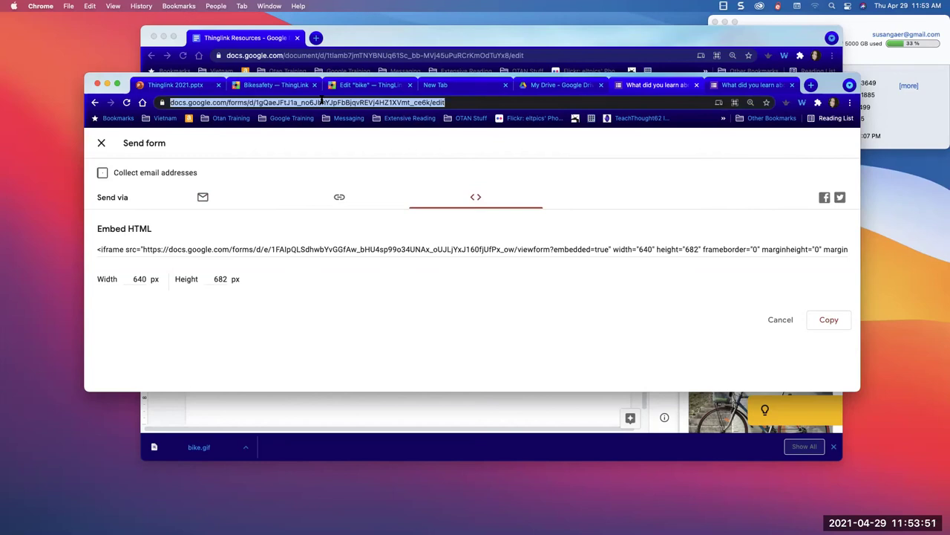
# - Open the Copy of Flippity.net Manipulatives Template from Google Sheets' recent spreadsheets
pyautogui.write('sheets.google.com')
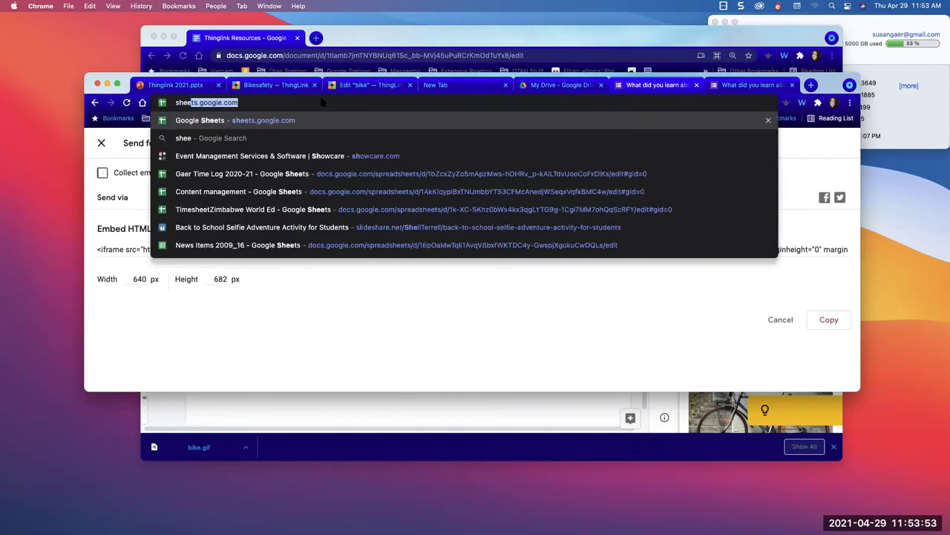
pyautogui.press('Return')
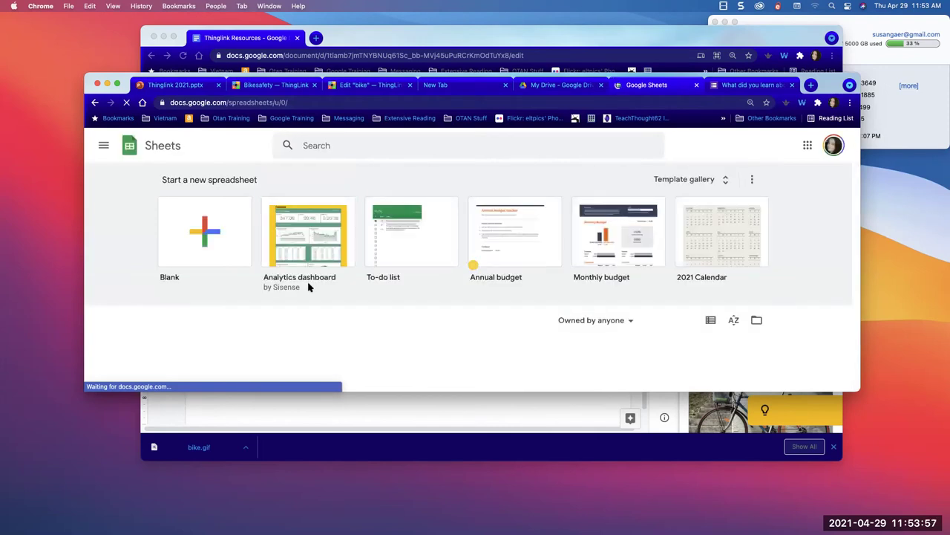
pyautogui.scroll(-2, 309, 287)
pyautogui.scroll(-3, 309, 287)
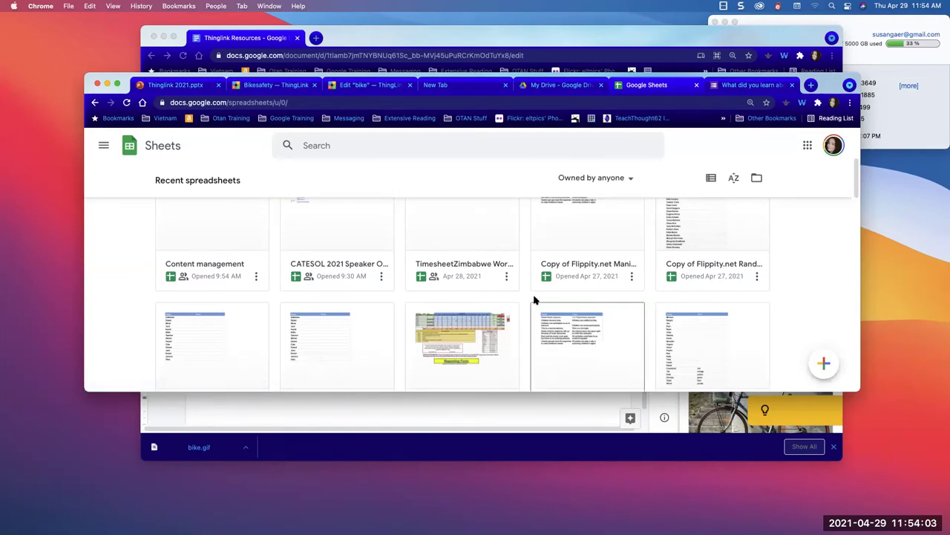
pyautogui.scroll(-5, 487, 304)
pyautogui.scroll(-3, 488, 305)
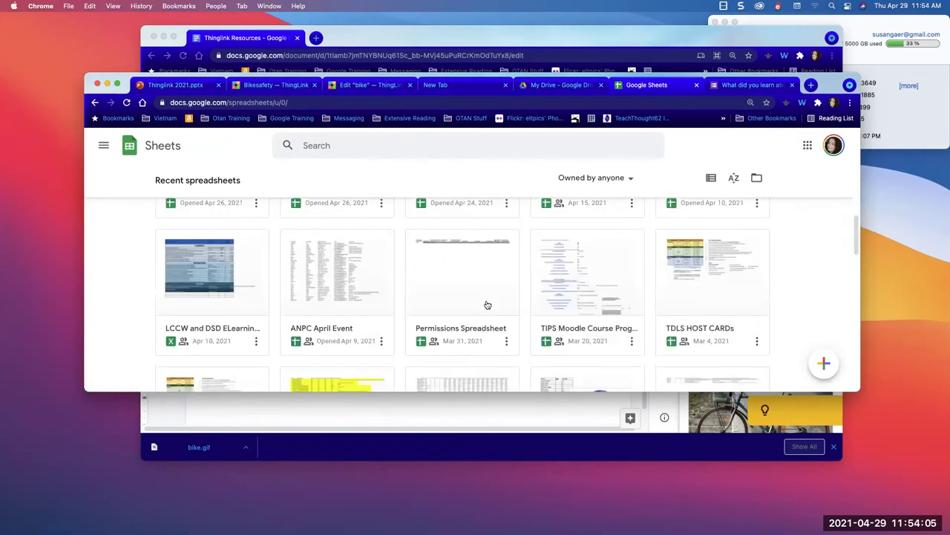
pyautogui.scroll(2, 380, 279)
pyautogui.scroll(2, 327, 278)
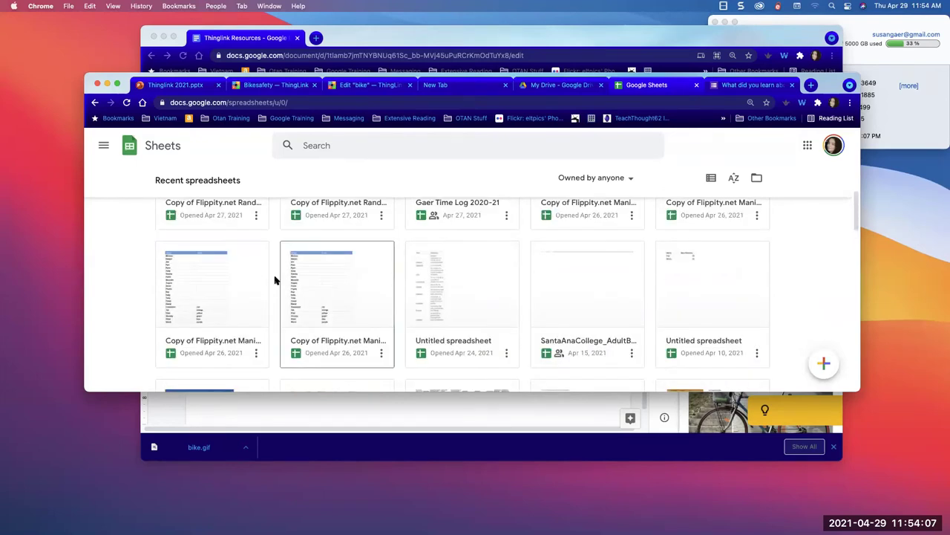
pyautogui.click(200, 290)
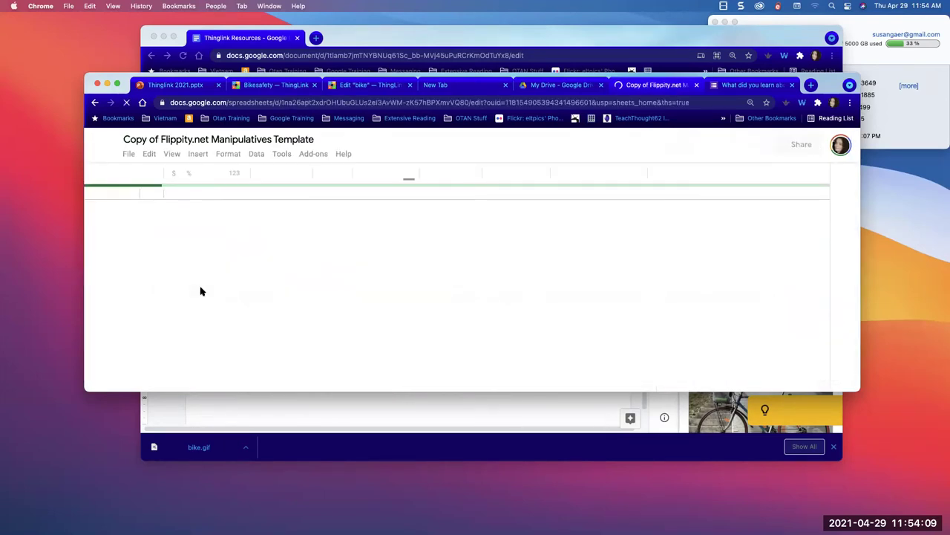
# - Publish only the Manipulatives sheet to the web and generate its iframe embed code
pyautogui.click(129, 155)
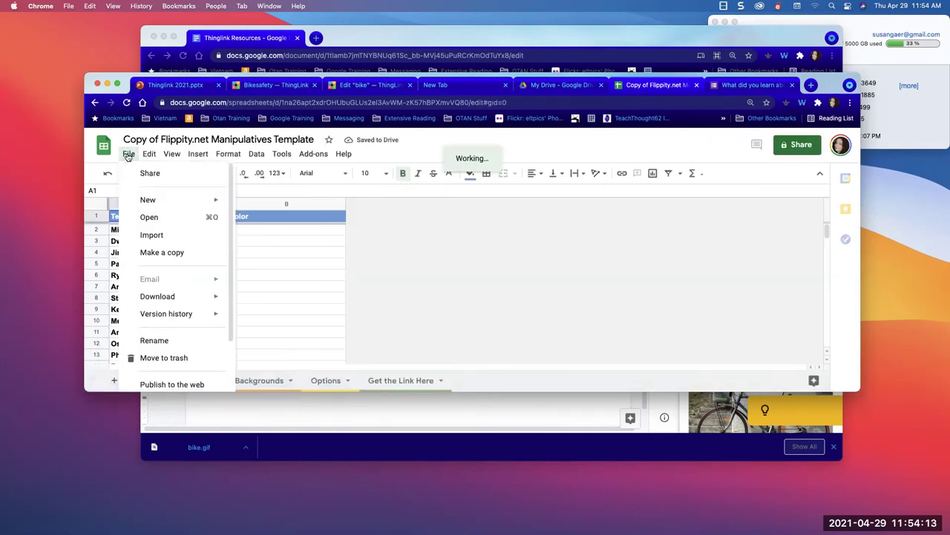
pyautogui.scroll(-1, 135, 342)
pyautogui.scroll(-2, 141, 338)
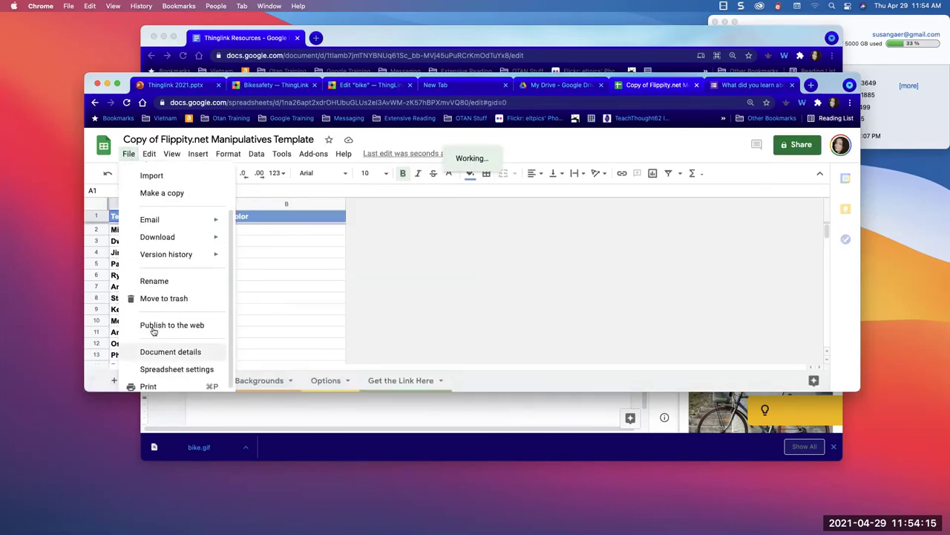
pyautogui.click(152, 327)
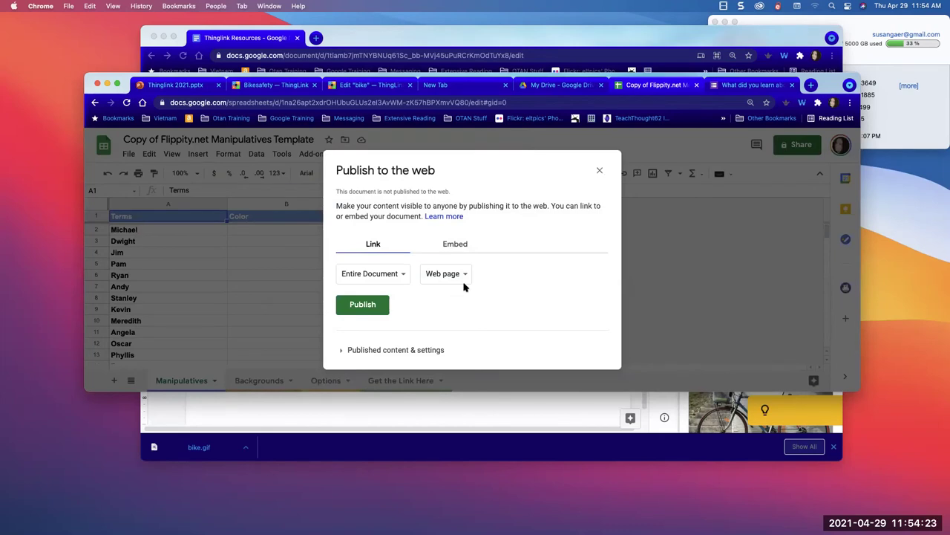
pyautogui.click(454, 245)
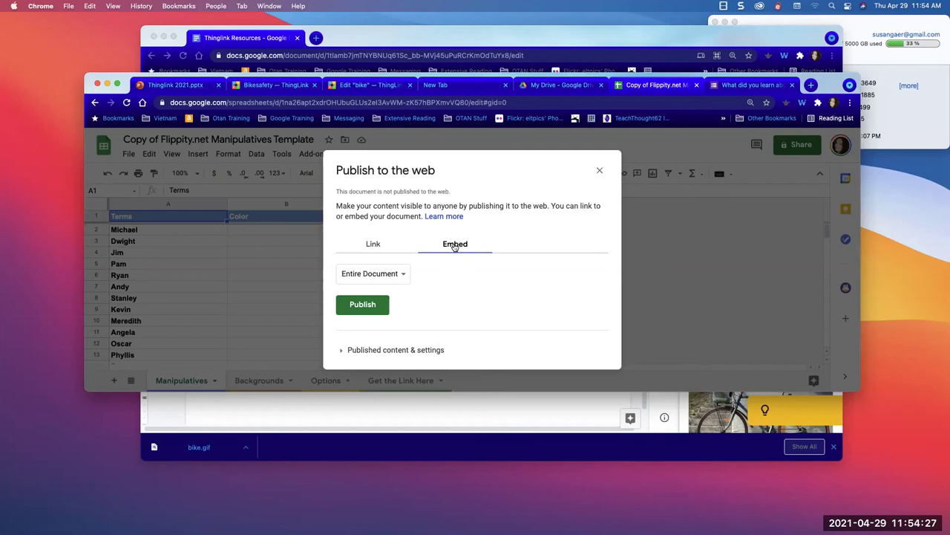
pyautogui.click(393, 274)
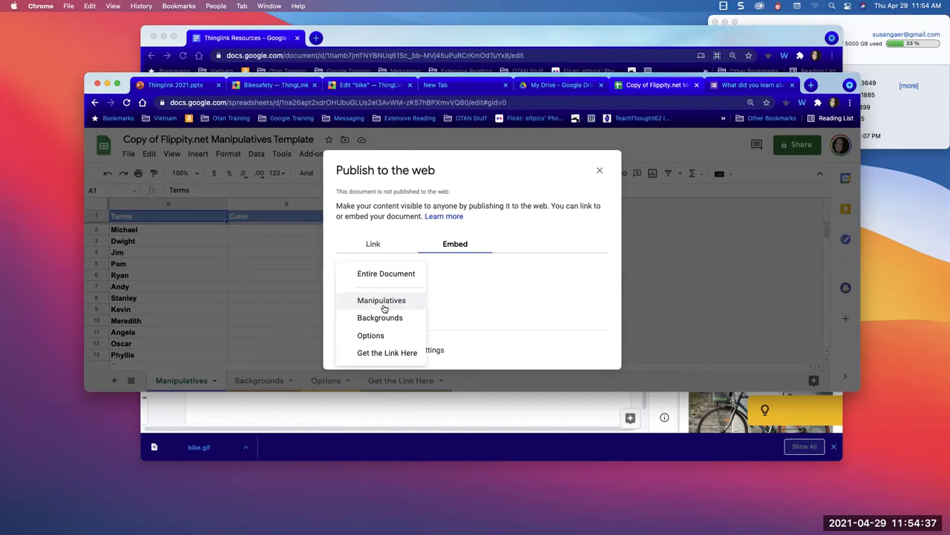
pyautogui.click(379, 301)
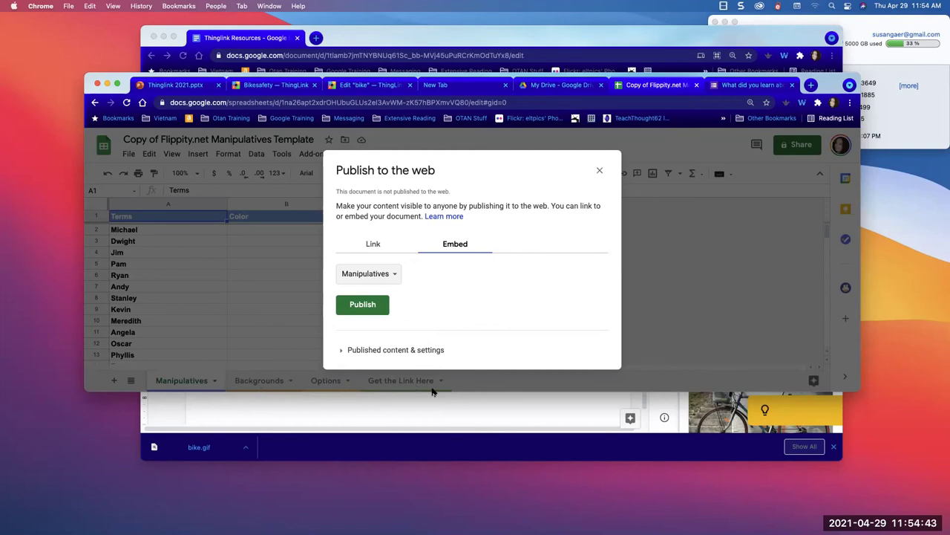
pyautogui.click(364, 306)
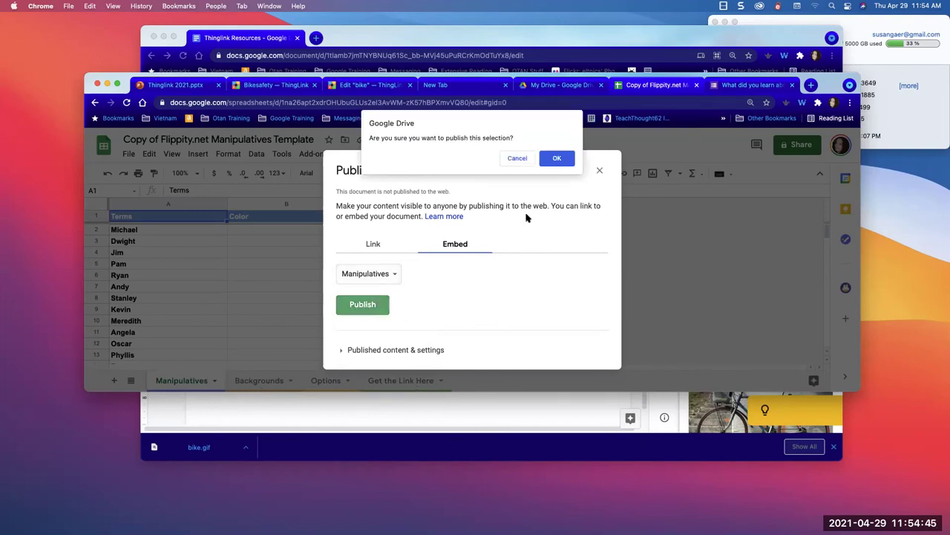
pyautogui.click(557, 158)
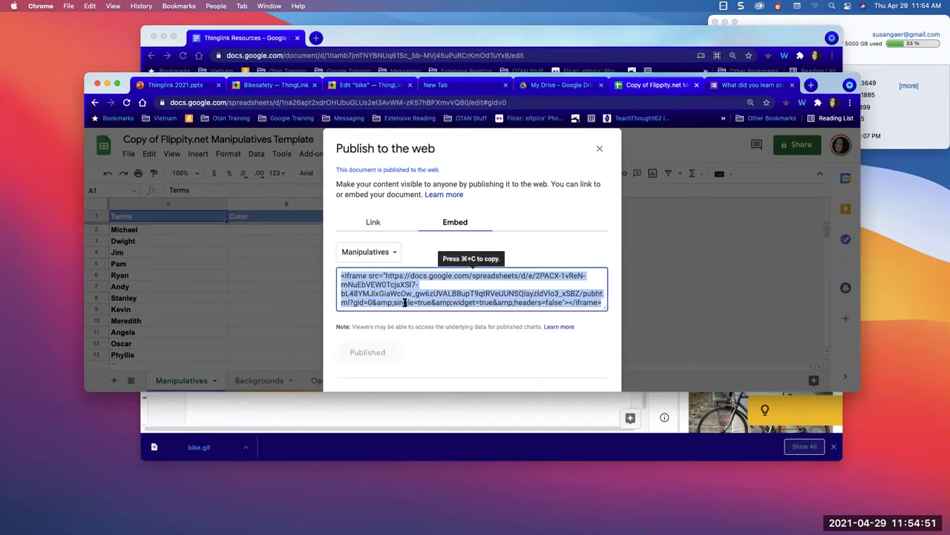
pyautogui.click(392, 103)
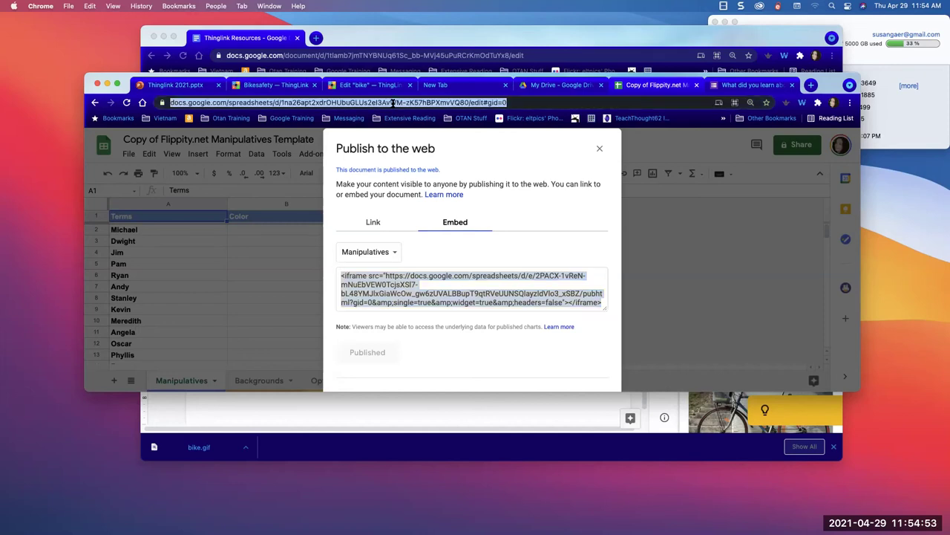
# - Open the Student Portfolio site from Google Sites, starting then cancelling Publish
pyautogui.write('site')
pyautogui.press('Return')
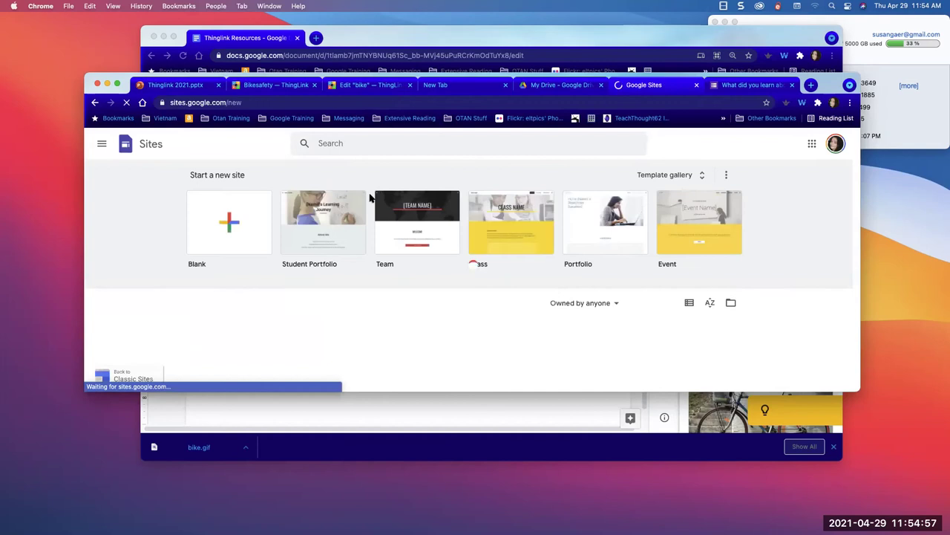
pyautogui.scroll(-5, 314, 282)
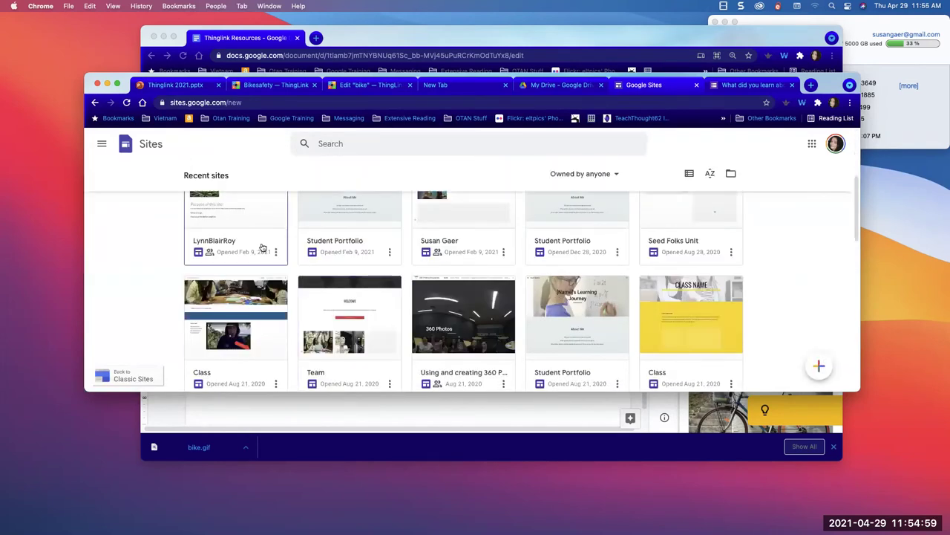
pyautogui.click(349, 231)
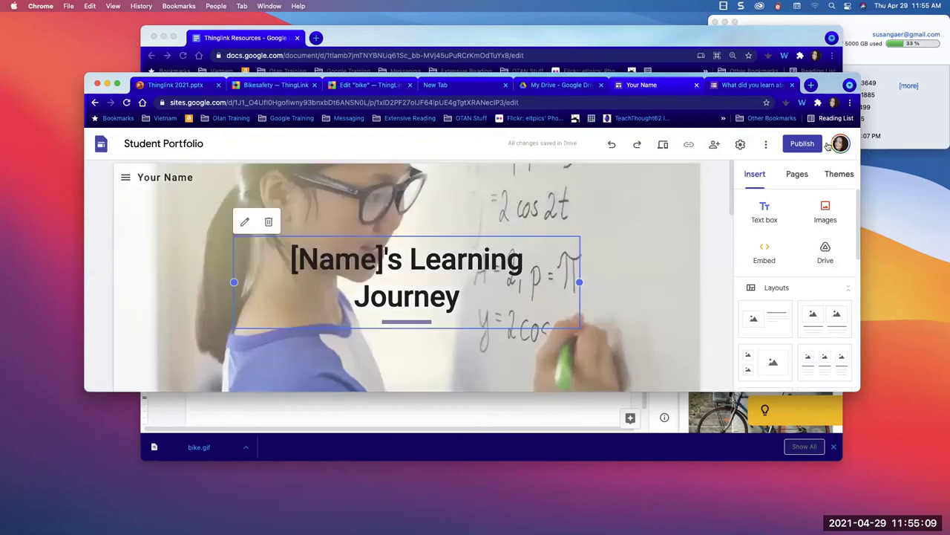
pyautogui.click(800, 146)
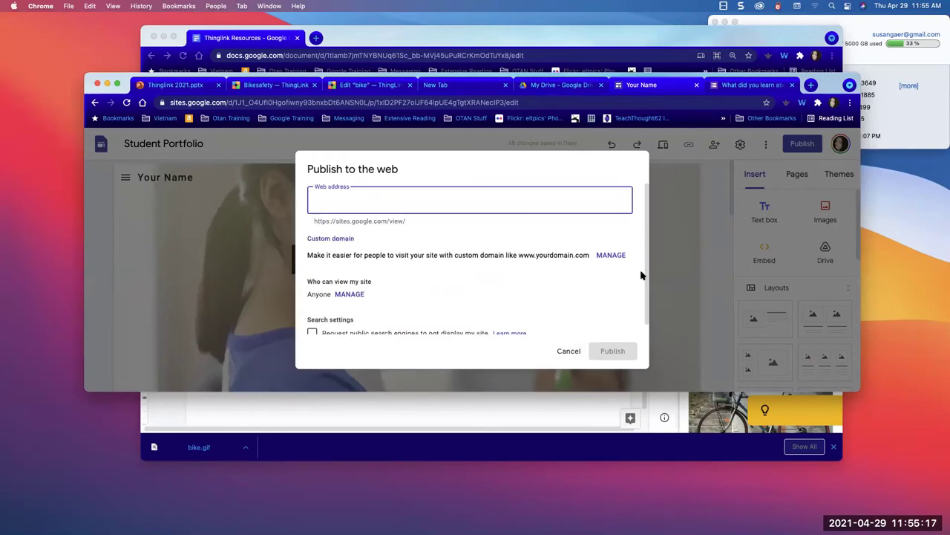
pyautogui.click(675, 282)
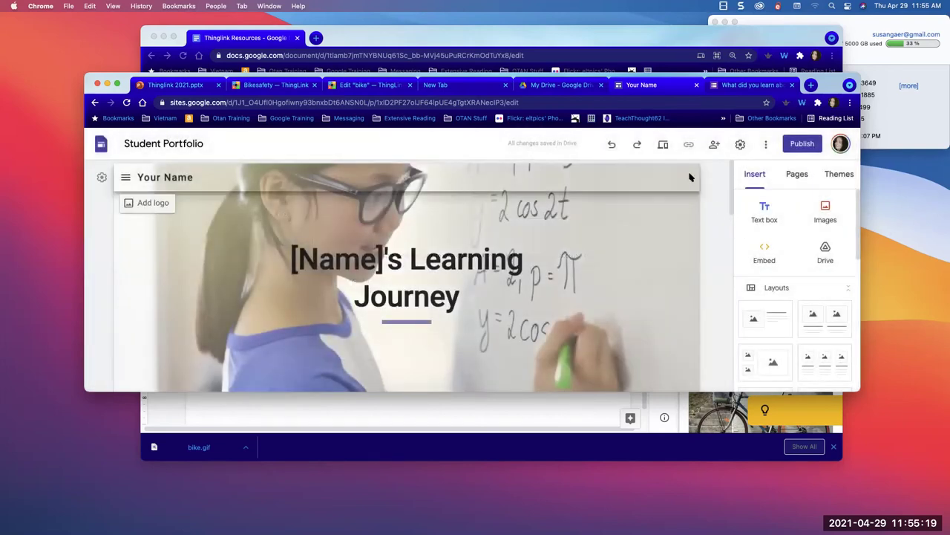
pyautogui.scroll(-5, 688, 174)
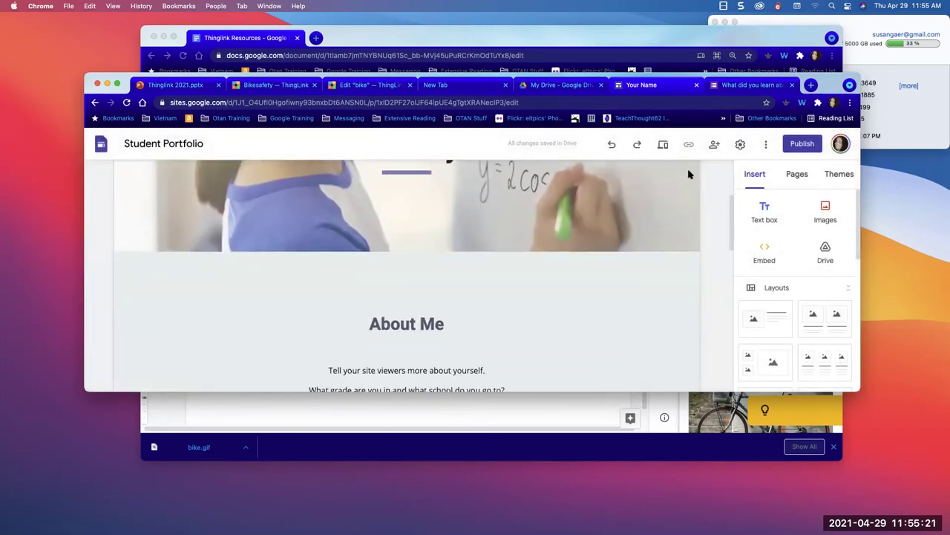
pyautogui.scroll(5, 688, 174)
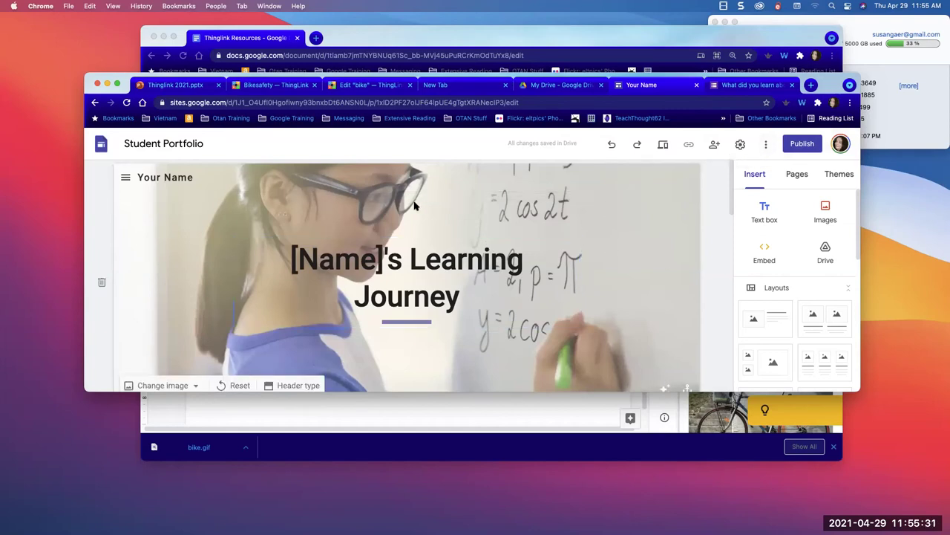
pyautogui.click(468, 102)
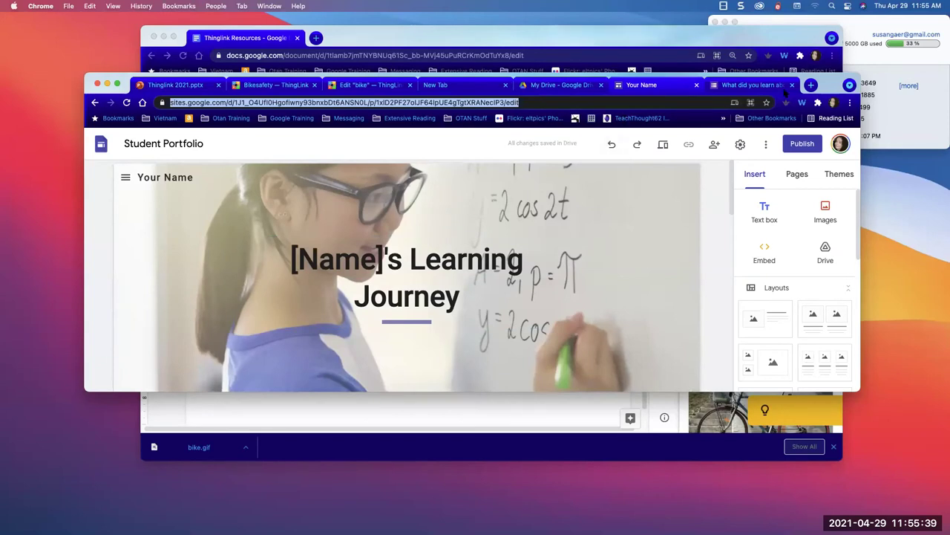
# - Bring the Thinglink Resources document forward to review its Bike Safety quiz embed codes
pyautogui.moveTo(722, 76); pyautogui.dragTo(720, 273)
pyautogui.click(591, 200)
pyautogui.scroll(-1, 533, 334)
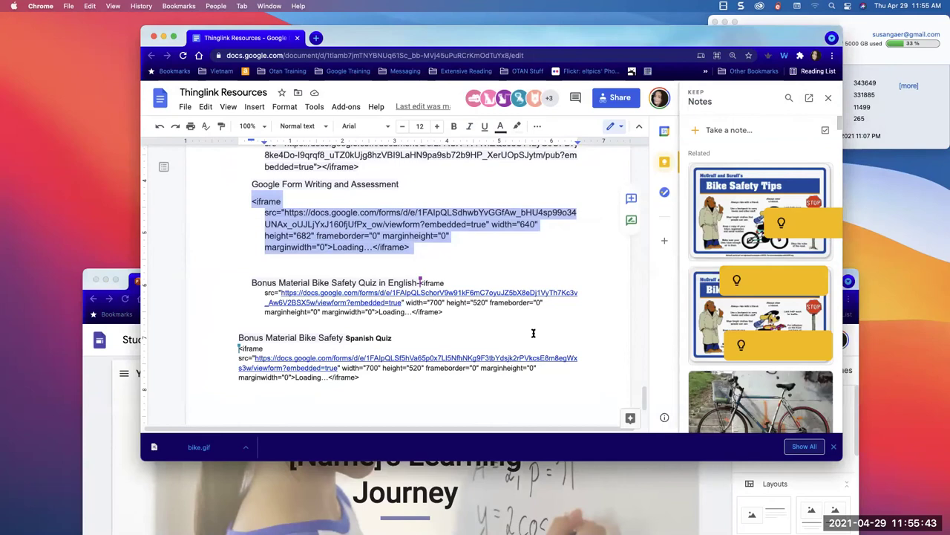
pyautogui.scroll(1, 378, 277)
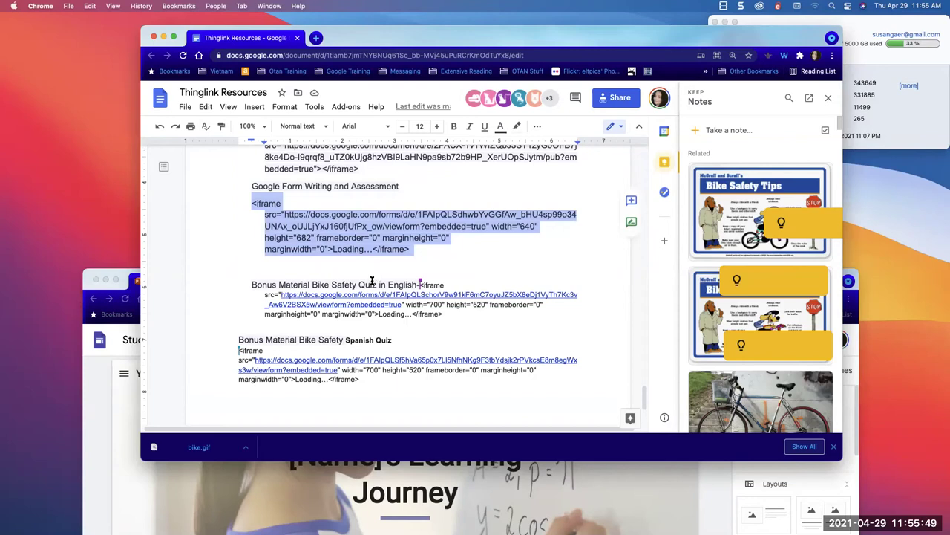
pyautogui.click(355, 56)
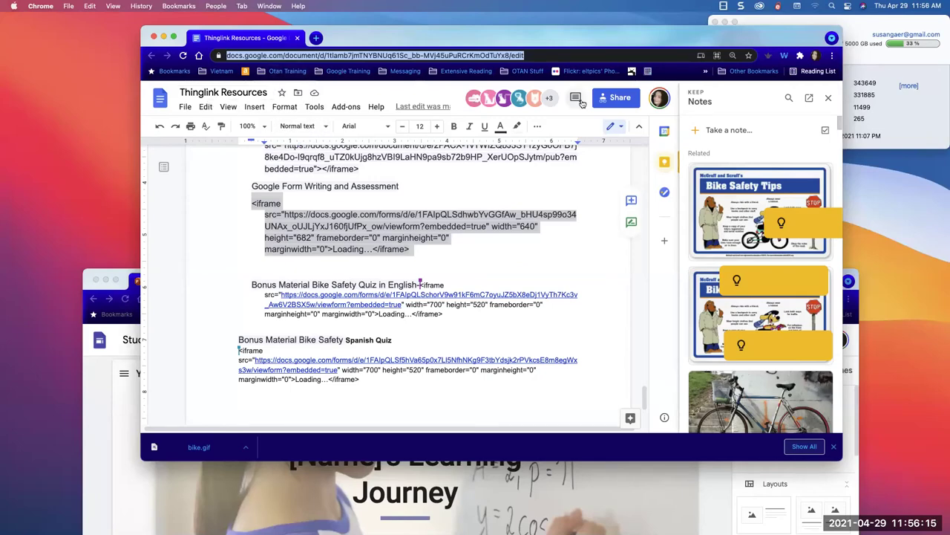
# - Move the notes and Student Portfolio windows aside and switch to the Bikesafety scene
pyautogui.moveTo(658, 42); pyautogui.dragTo(855, 156)
pyautogui.click(292, 297)
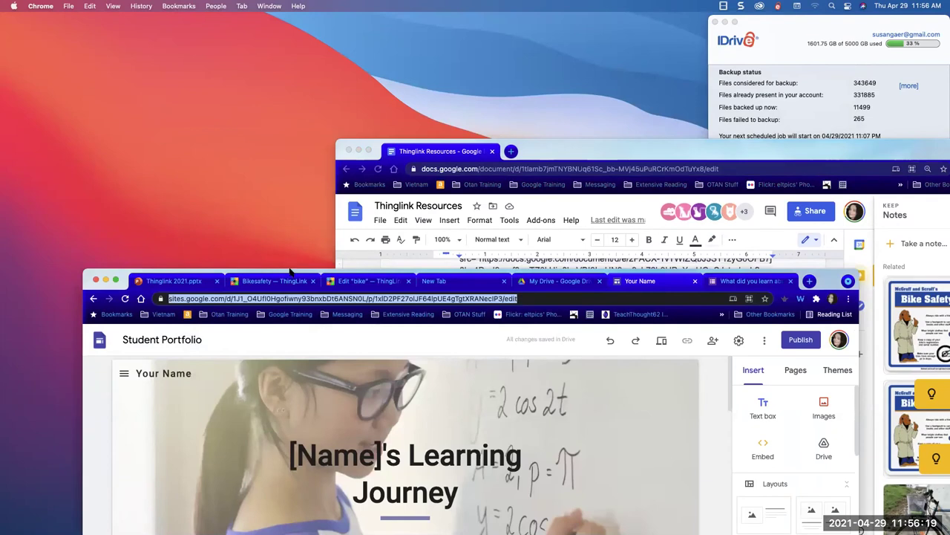
pyautogui.moveTo(290, 273); pyautogui.dragTo(276, 39)
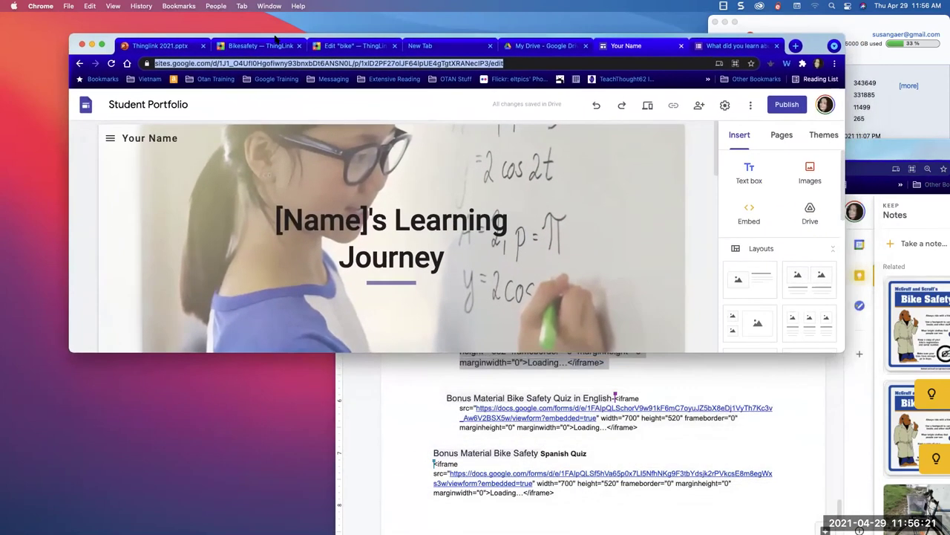
pyautogui.click(271, 49)
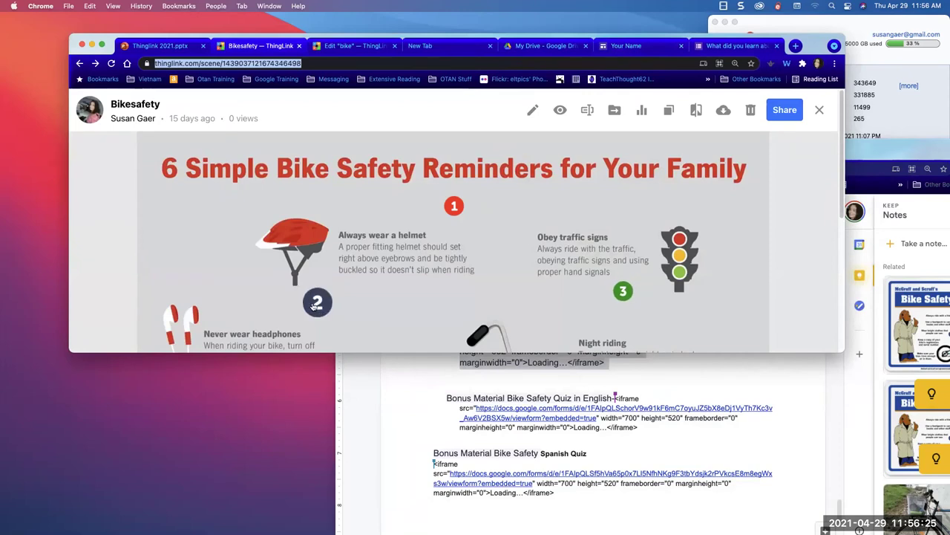
pyautogui.scroll(-2, 313, 306)
pyautogui.scroll(2, 313, 307)
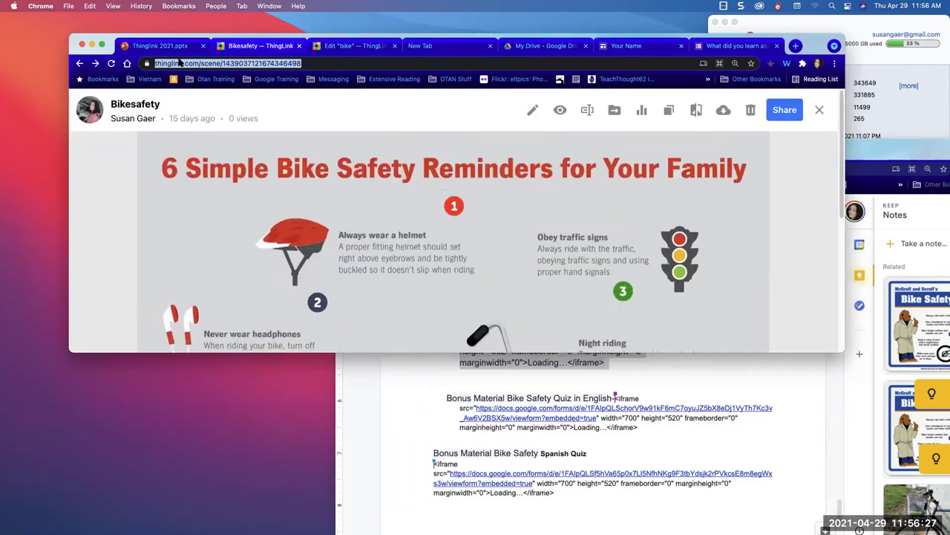
# - Edit the scene and add a text-and-media tag with a yellow star icon
pyautogui.click(531, 112)
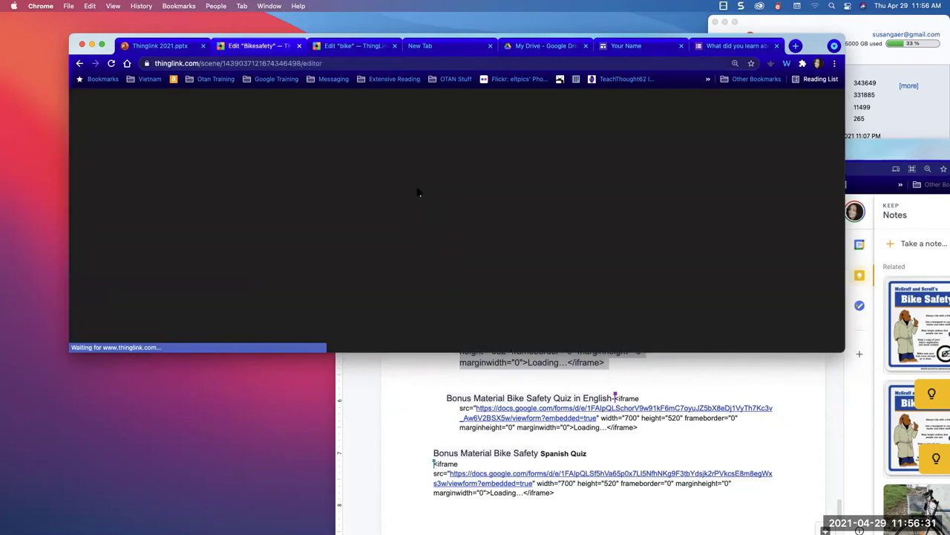
pyautogui.click(191, 181)
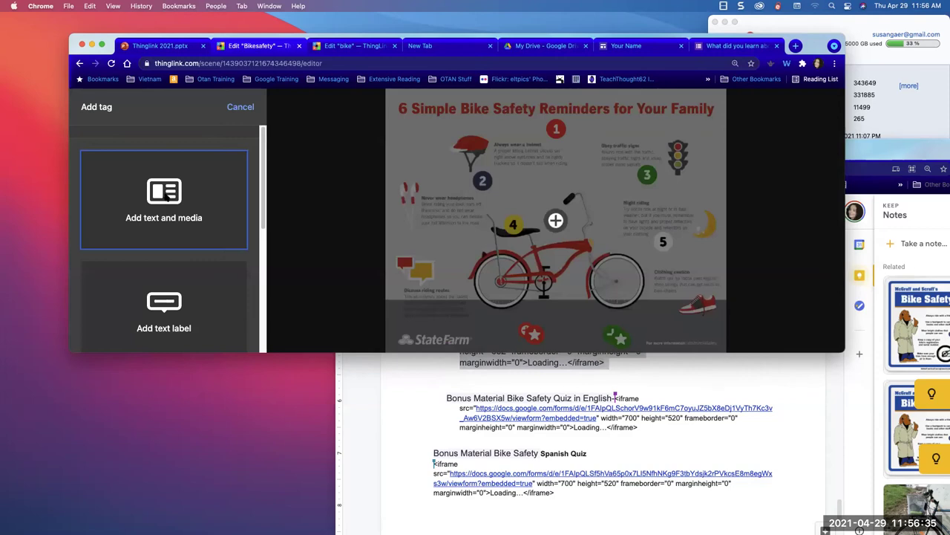
pyautogui.click(167, 198)
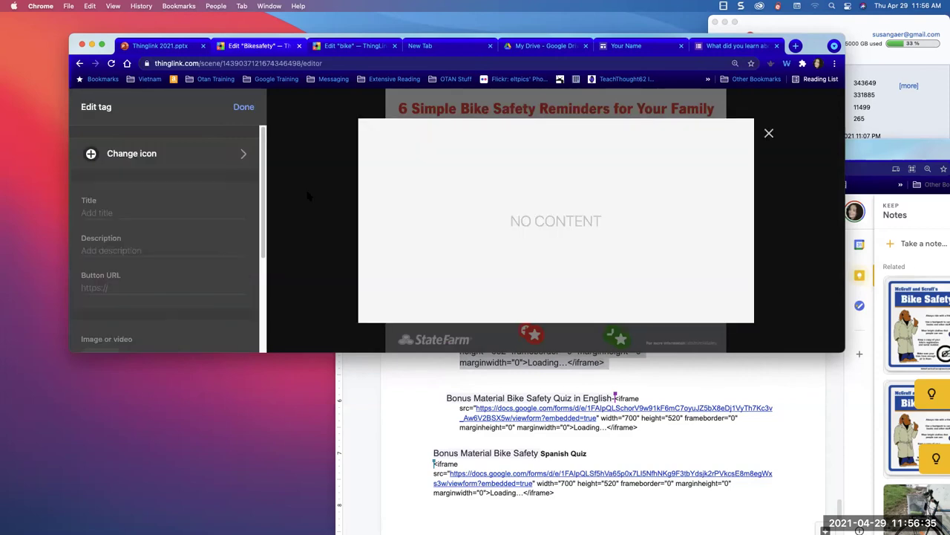
pyautogui.click(187, 157)
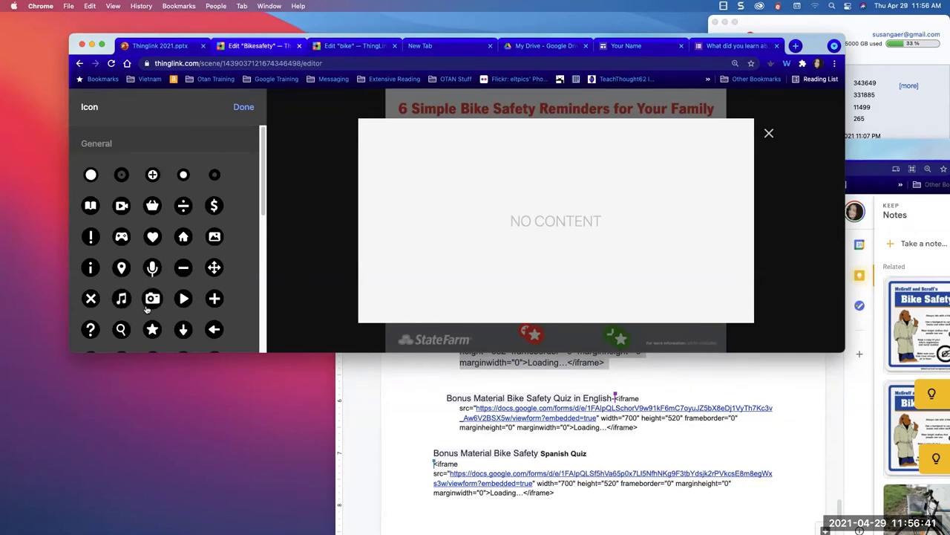
pyautogui.click(151, 331)
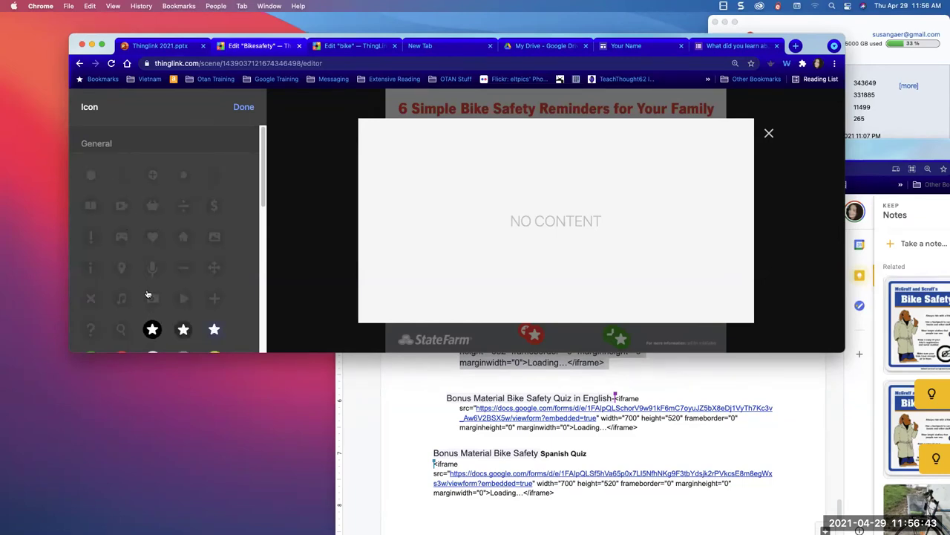
pyautogui.scroll(-2, 149, 294)
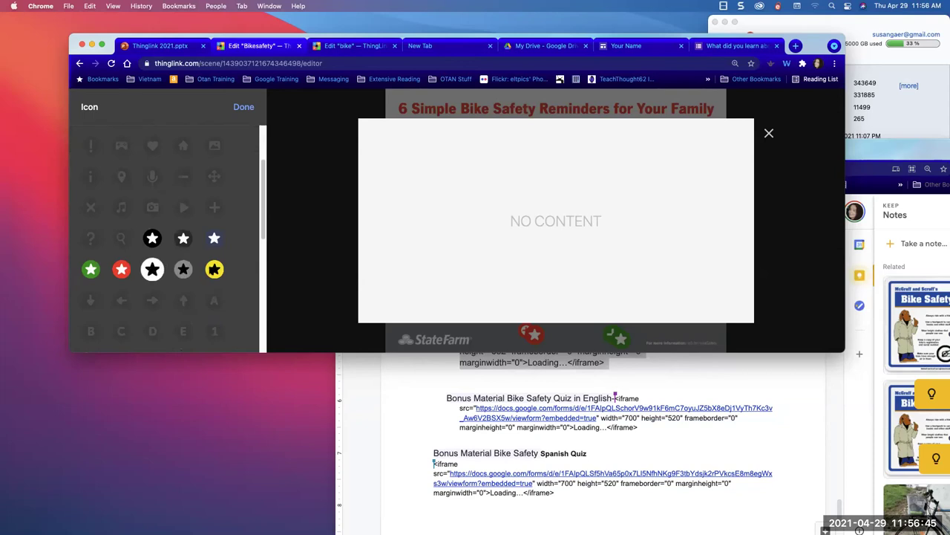
pyautogui.click(214, 268)
# - Title the new tag 'Bike Safety'
pyautogui.click(156, 214)
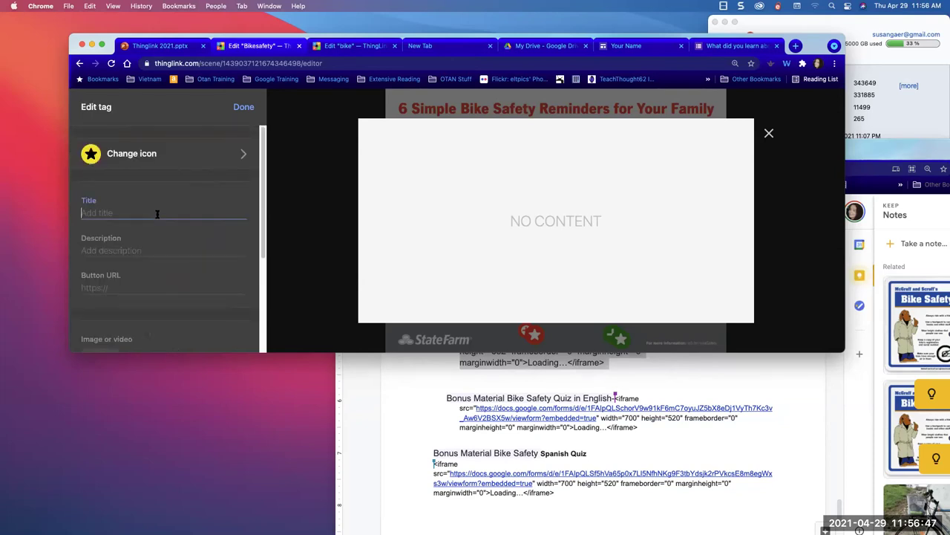
pyautogui.write('Bi')
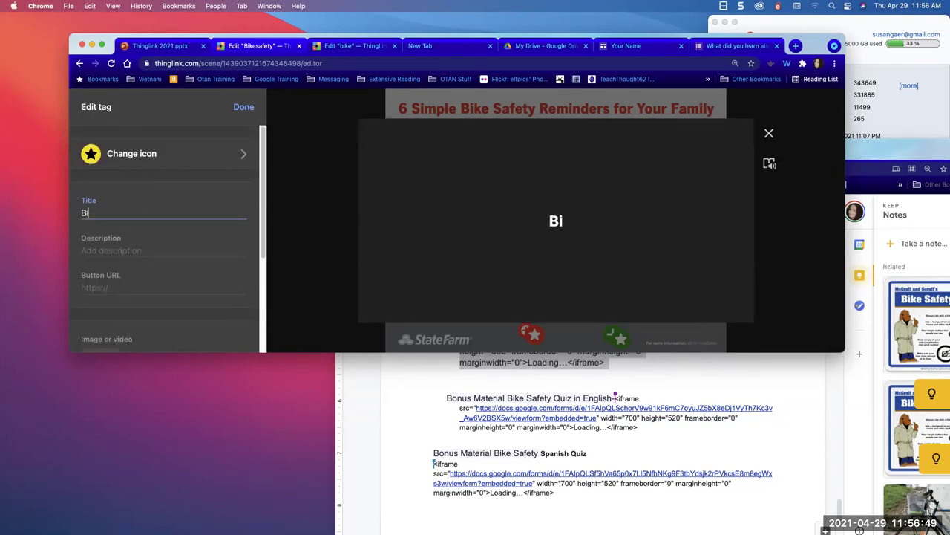
pyautogui.write('ke Safety')
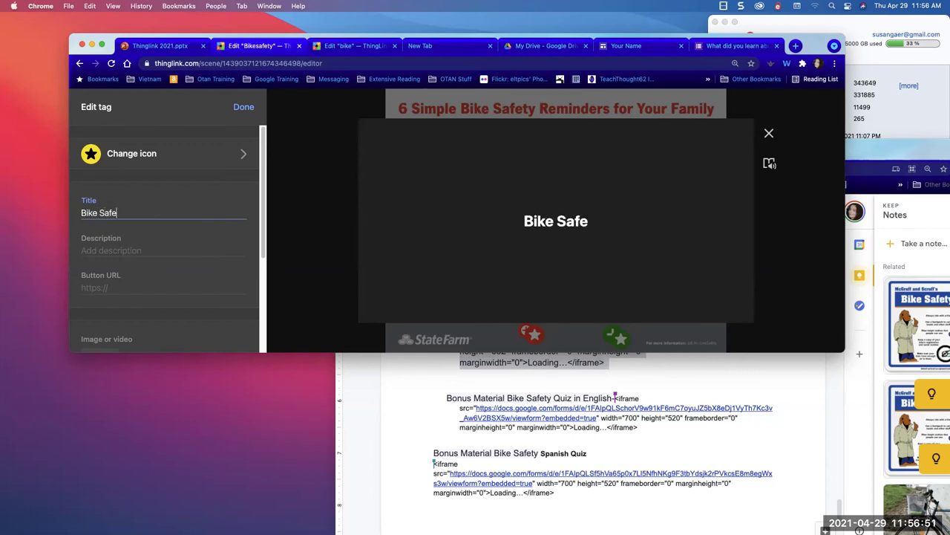
pyautogui.click(98, 250)
pyautogui.scroll(-2, 97, 249)
pyautogui.scroll(-2, 97, 249)
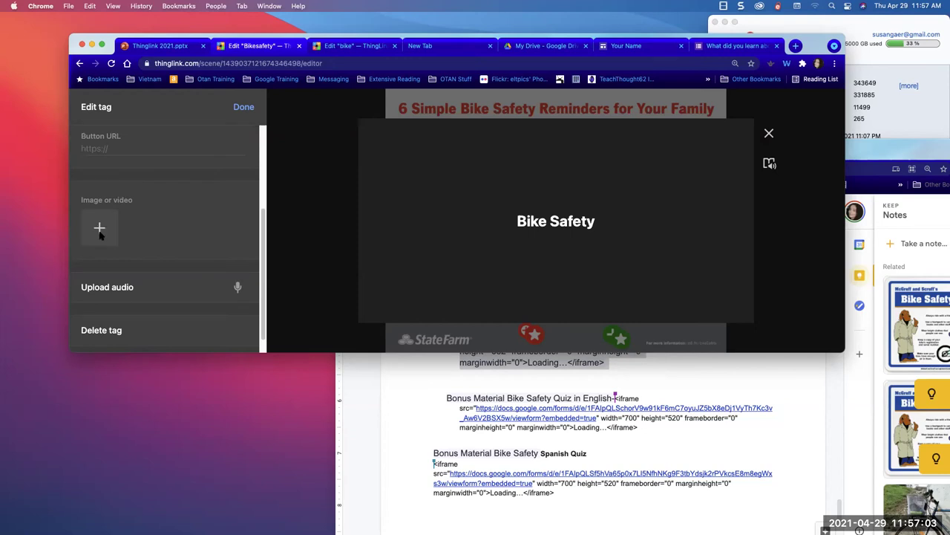
# - Attach the bike.gif picture from the Desktop folder to the tag
pyautogui.click(99, 230)
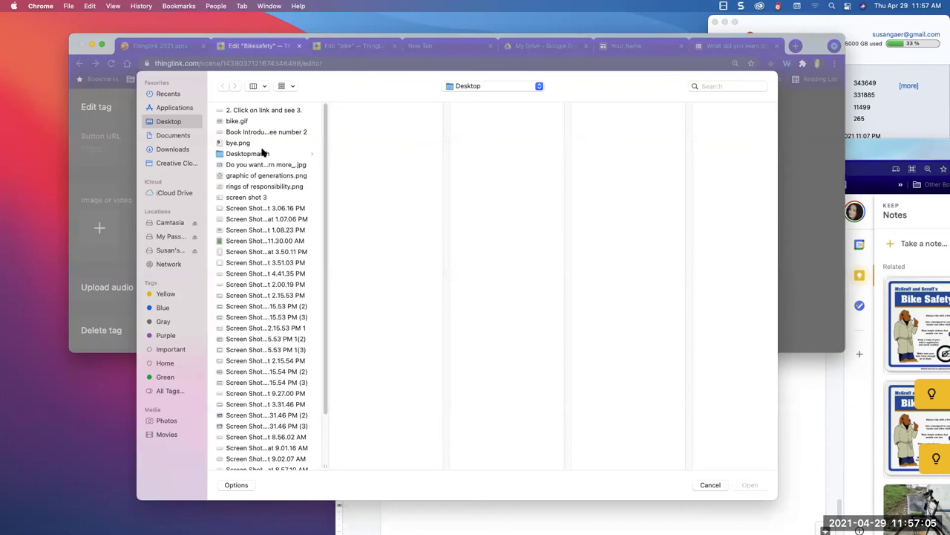
pyautogui.click(251, 121)
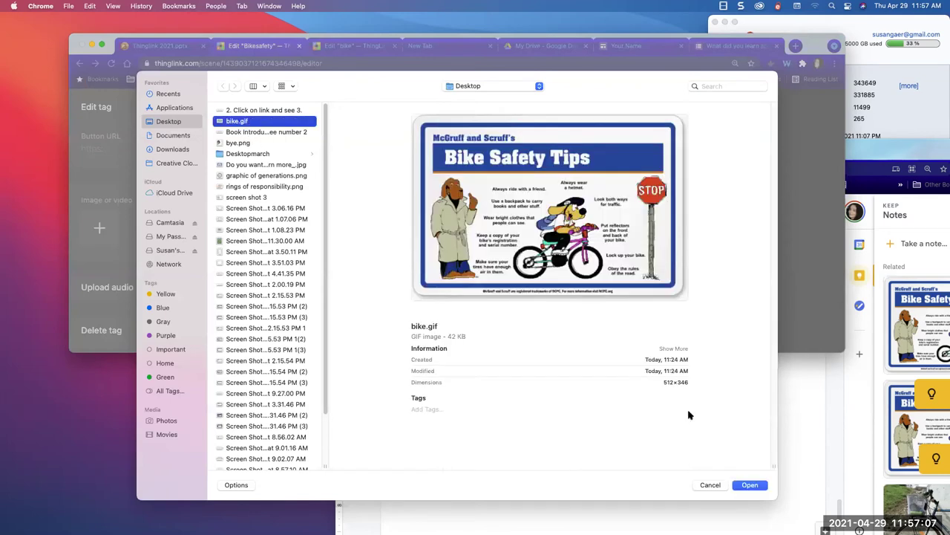
pyautogui.click(747, 485)
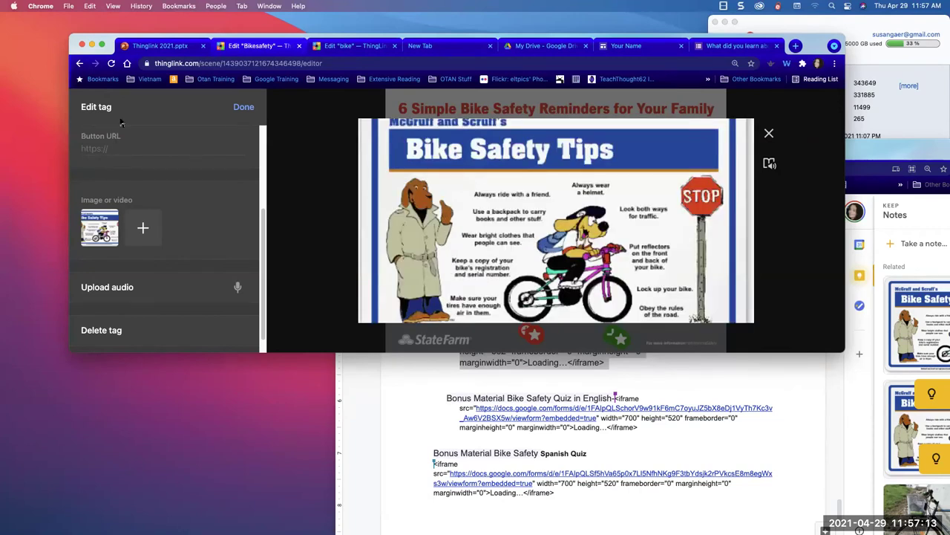
pyautogui.scroll(4, 117, 311)
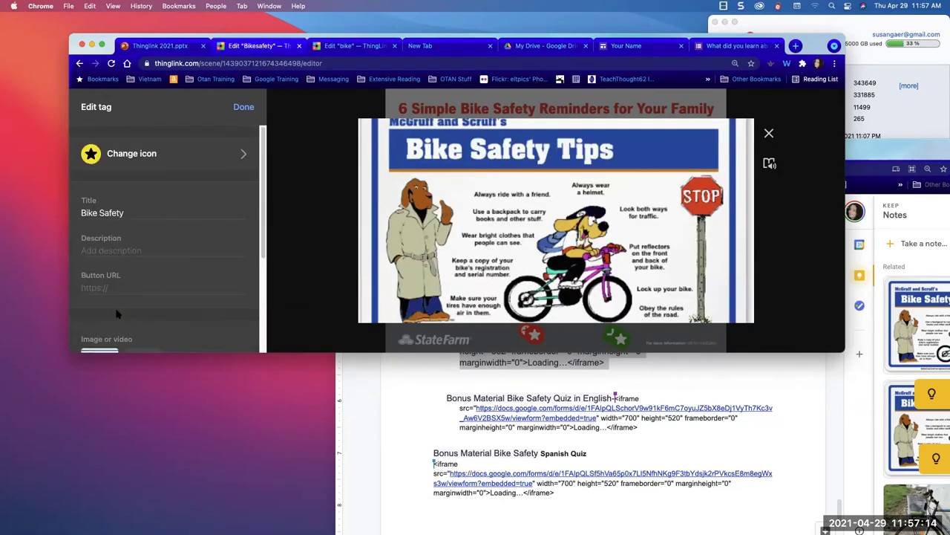
# - Enter the description 'Make sure you wear bright clothes'
pyautogui.click(108, 250)
pyautogui.write('Make sure you wea')
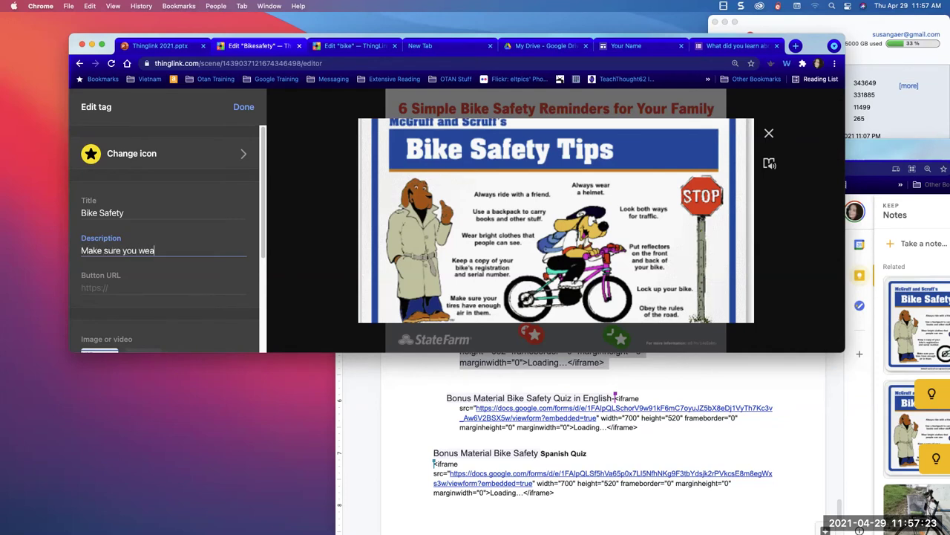
pyautogui.write('bright clothes')
pyautogui.scroll(-5, 84, 274)
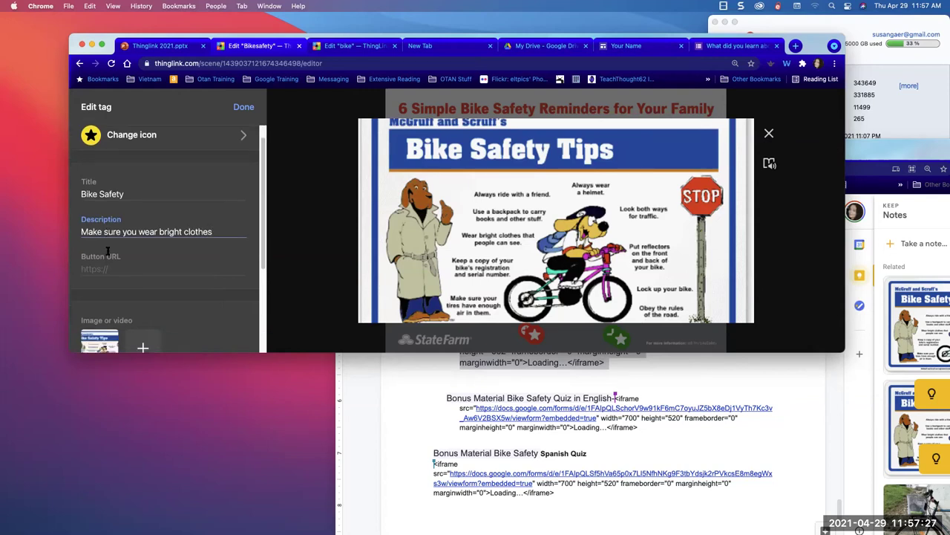
pyautogui.scroll(5, 84, 273)
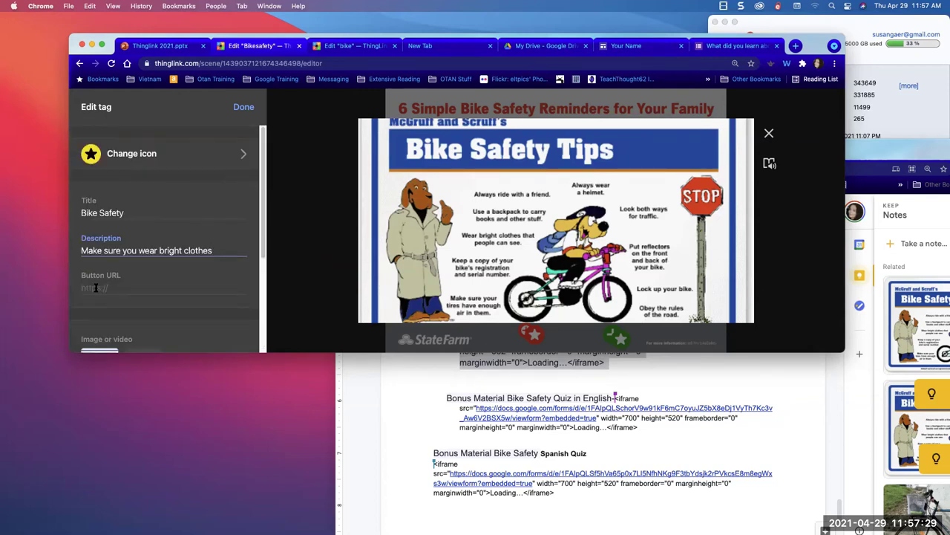
# - Save the star tag and place it beside the red shoe
pyautogui.click(243, 107)
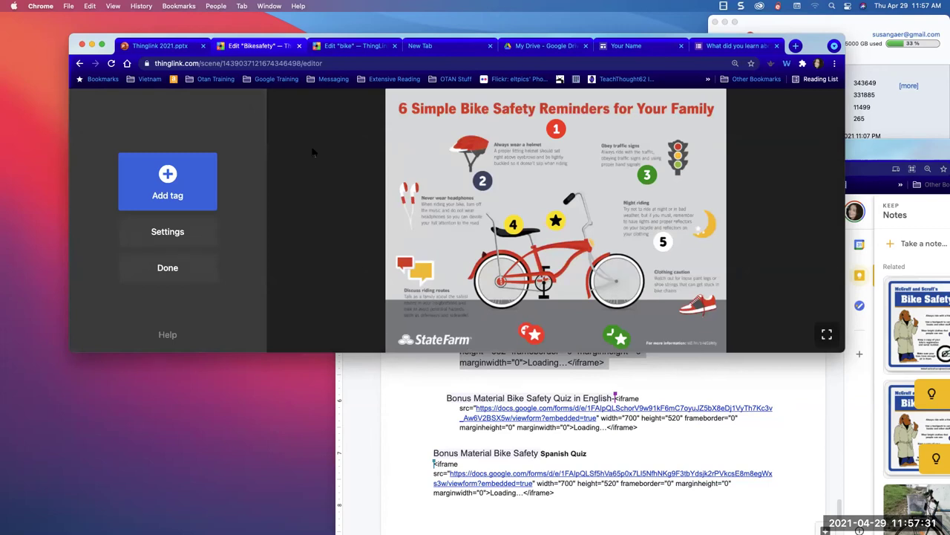
pyautogui.moveTo(556, 221); pyautogui.dragTo(663, 314)
pyautogui.click(661, 315)
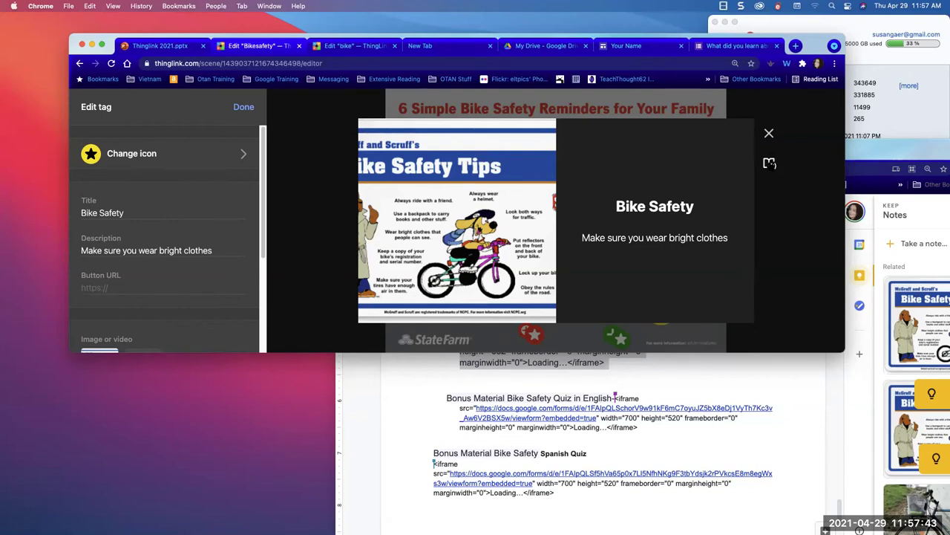
# - Play the tag description in Immersive Reader, then leave the editor for the viewing page
pyautogui.click(769, 163)
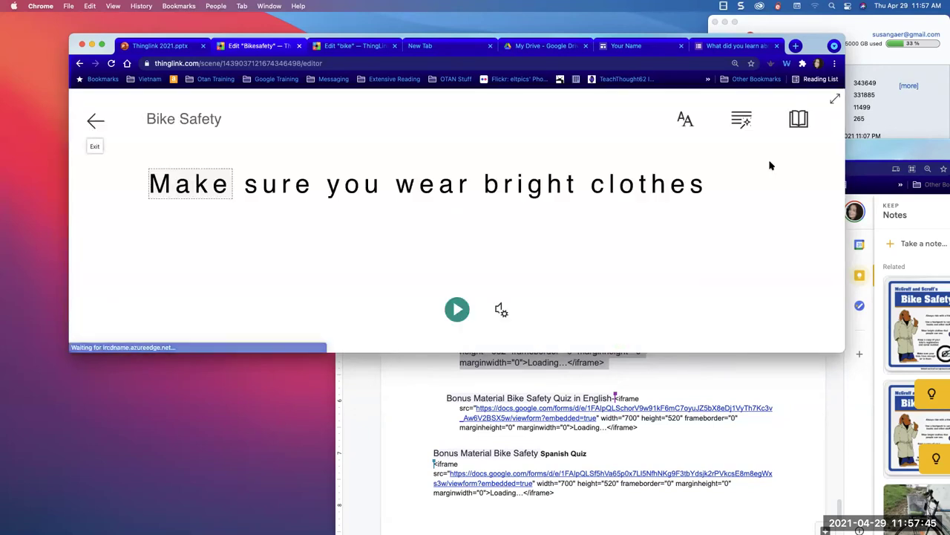
pyautogui.click(457, 311)
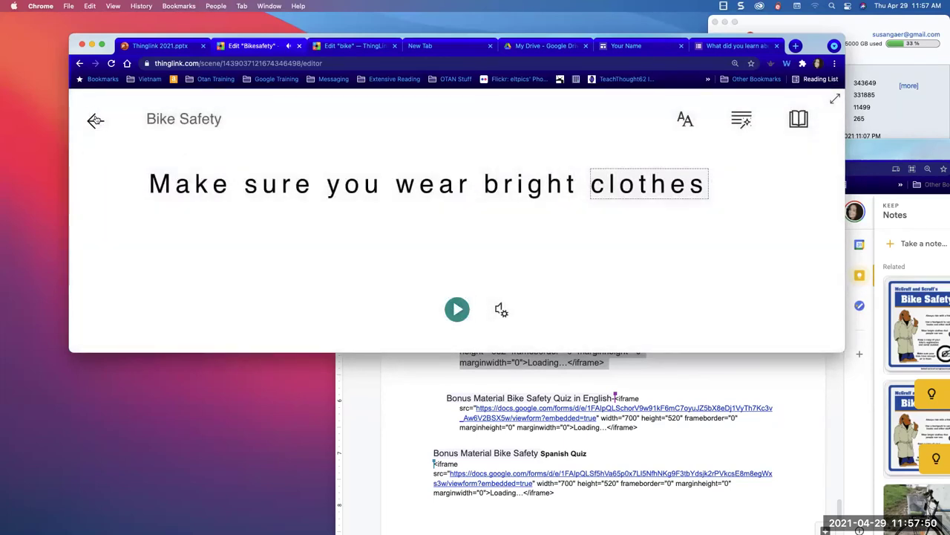
pyautogui.click(96, 120)
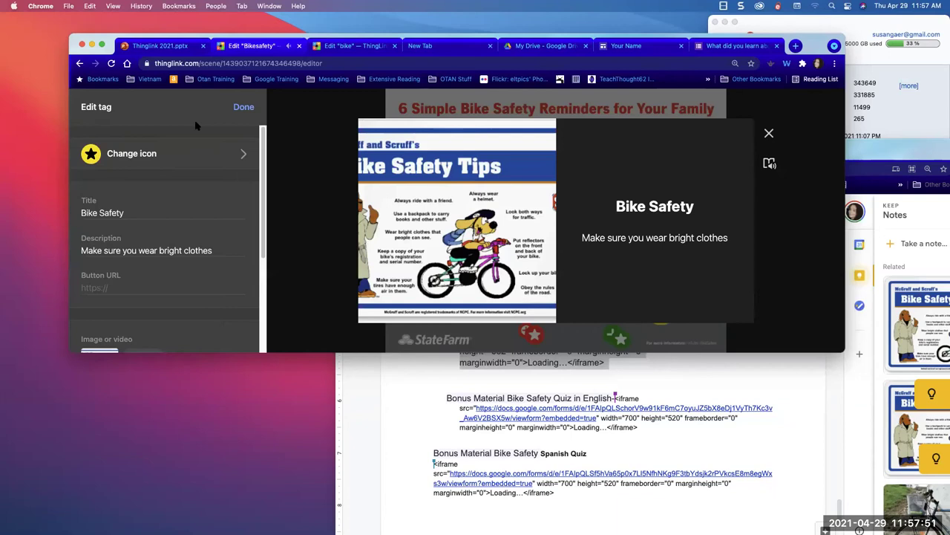
pyautogui.click(211, 251)
pyautogui.click(80, 64)
# - Reopen the scene editor and add a new text-and-media tag
pyautogui.scroll(-4, 155, 193)
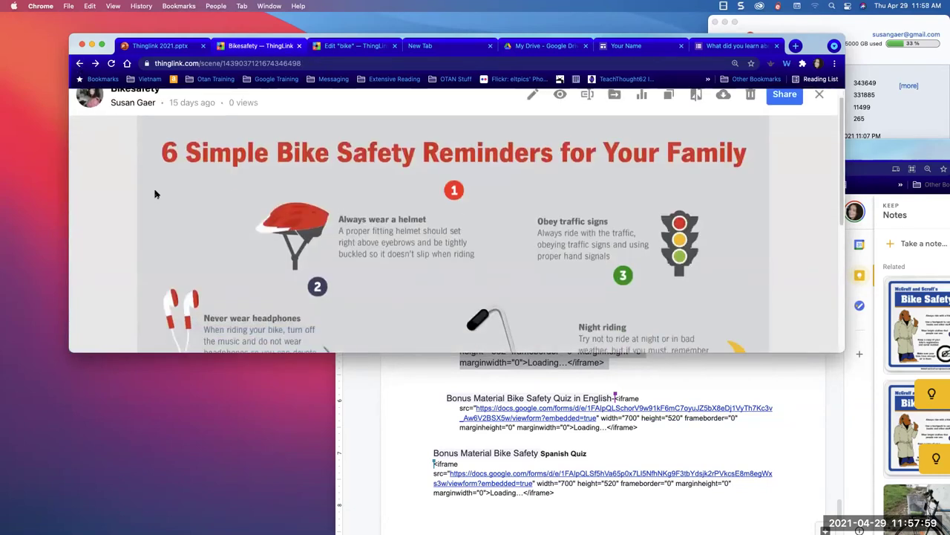
pyautogui.scroll(-1, 185, 193)
pyautogui.scroll(-3, 342, 211)
pyautogui.scroll(6, 445, 185)
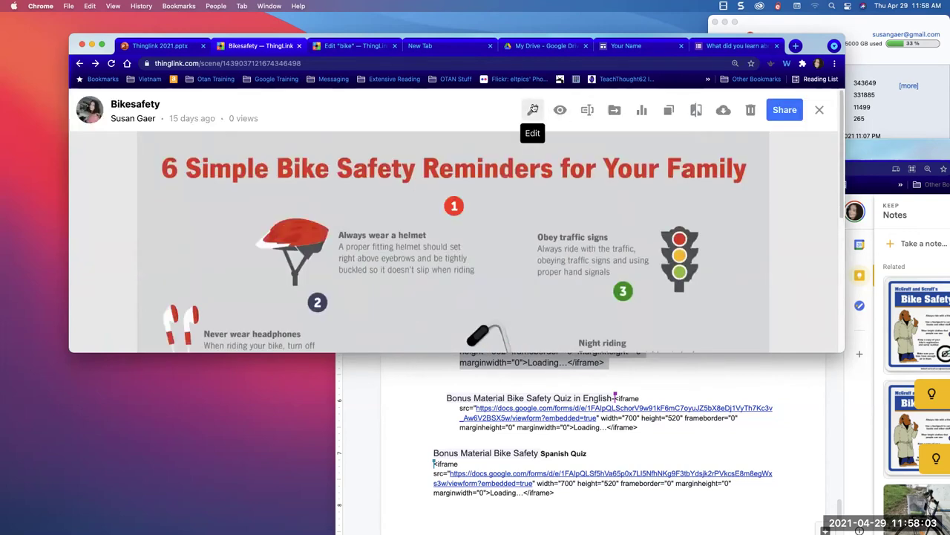
pyautogui.click(531, 110)
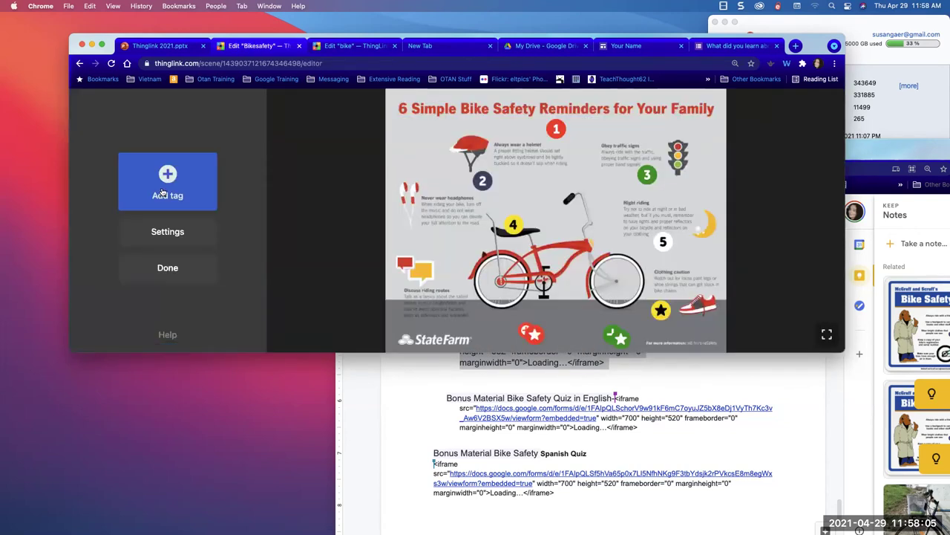
pyautogui.click(162, 193)
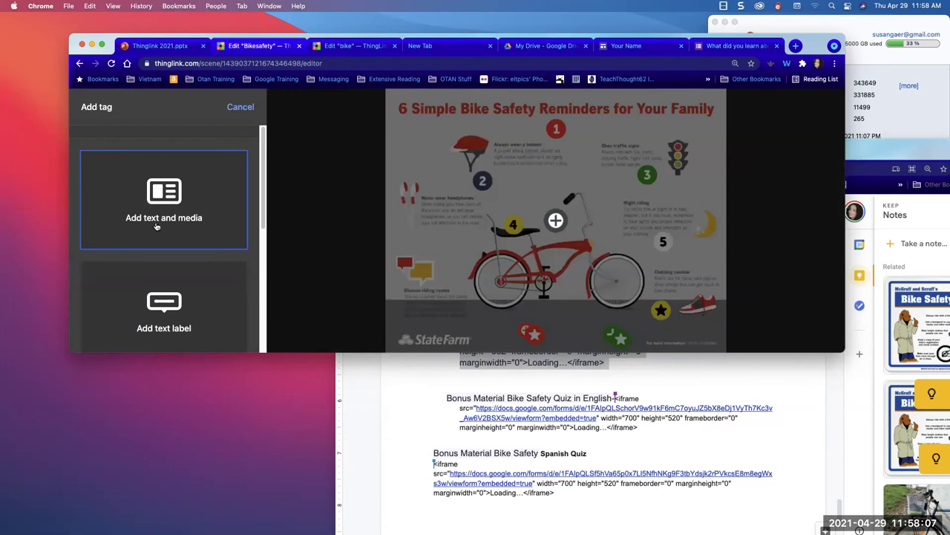
pyautogui.click(160, 199)
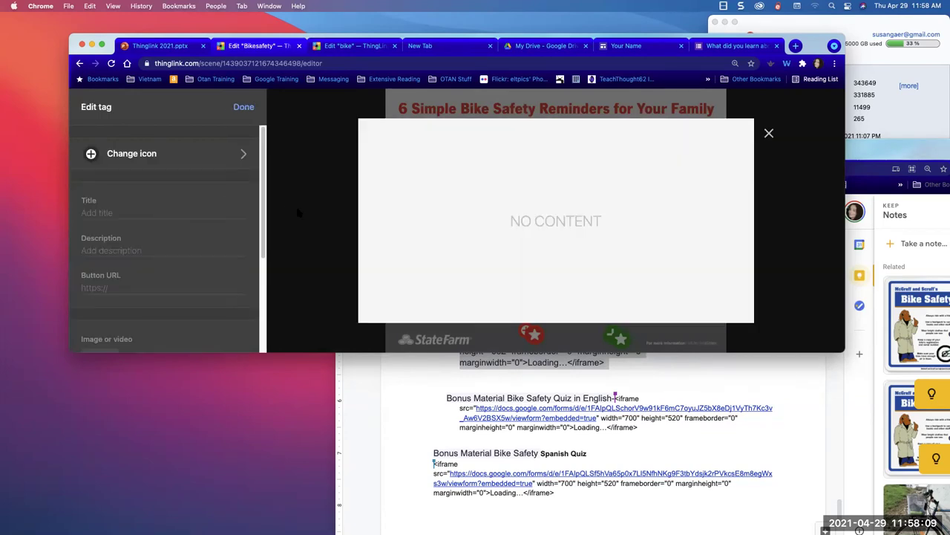
# - Give the tag a red basket icon and the title 'Bike Safety'
pyautogui.click(204, 162)
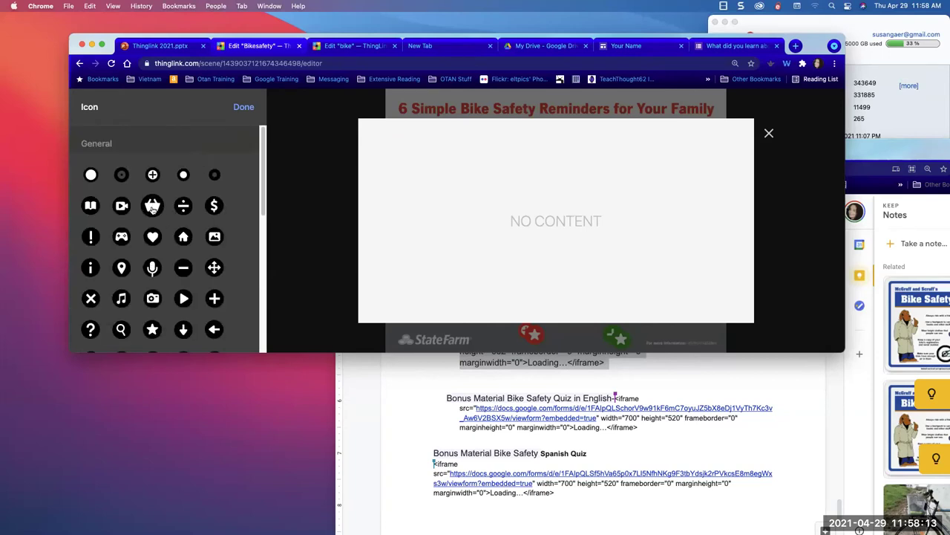
pyautogui.click(152, 208)
pyautogui.click(117, 235)
pyautogui.click(107, 213)
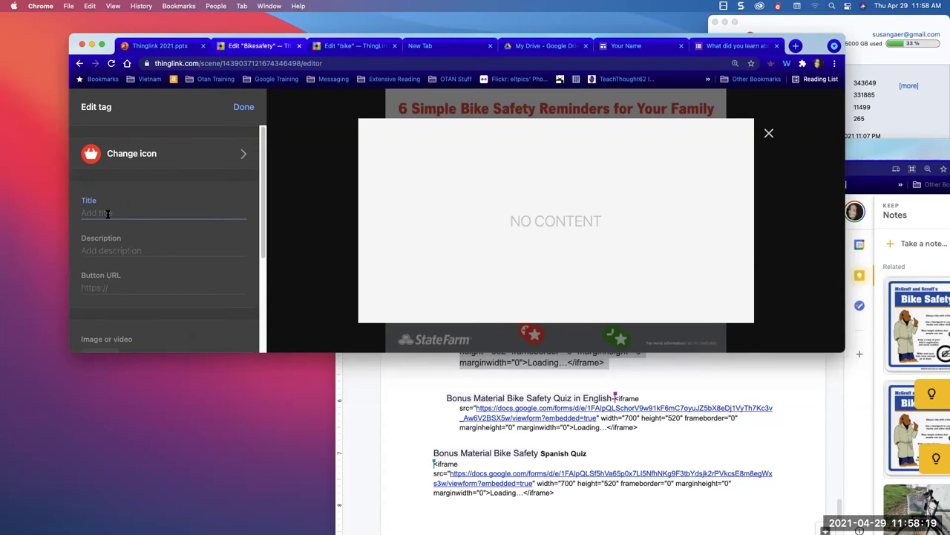
pyautogui.write('Bi')
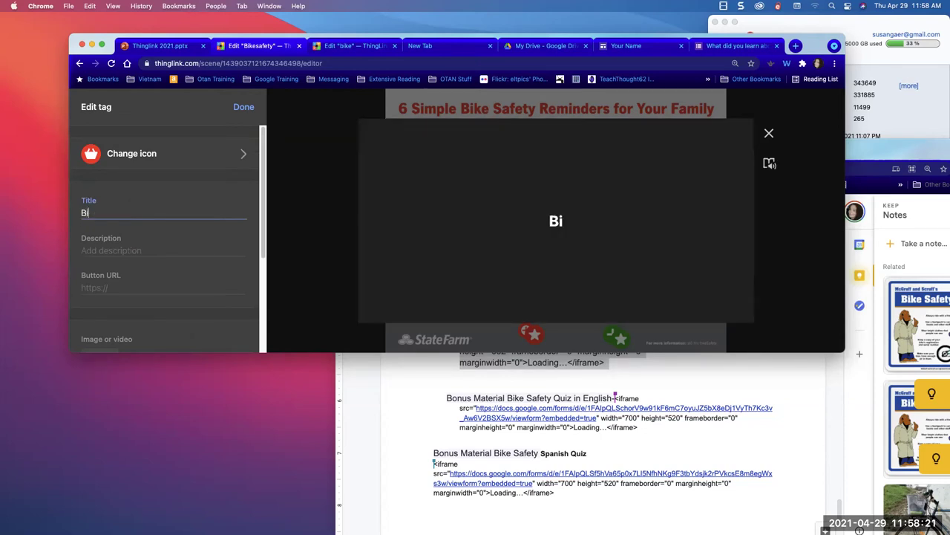
pyautogui.write('ke Safety')
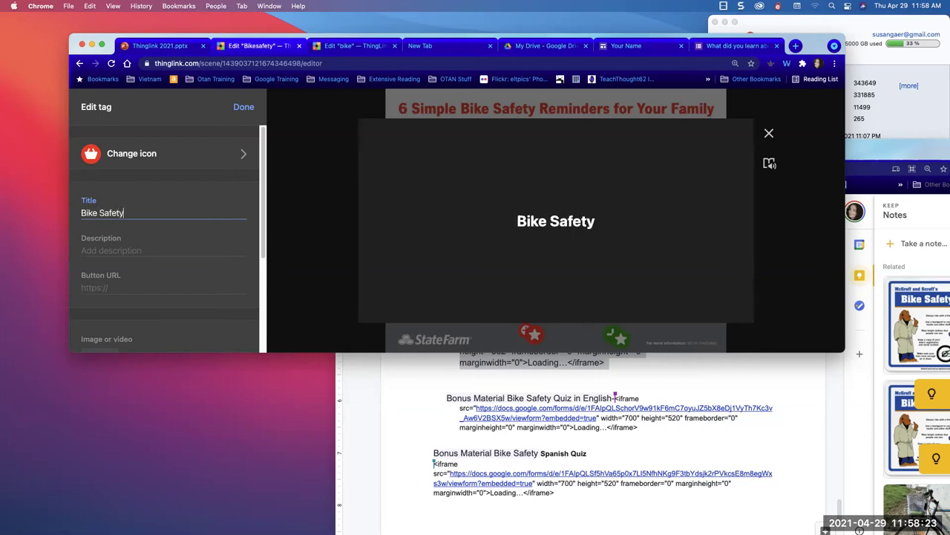
pyautogui.click(99, 250)
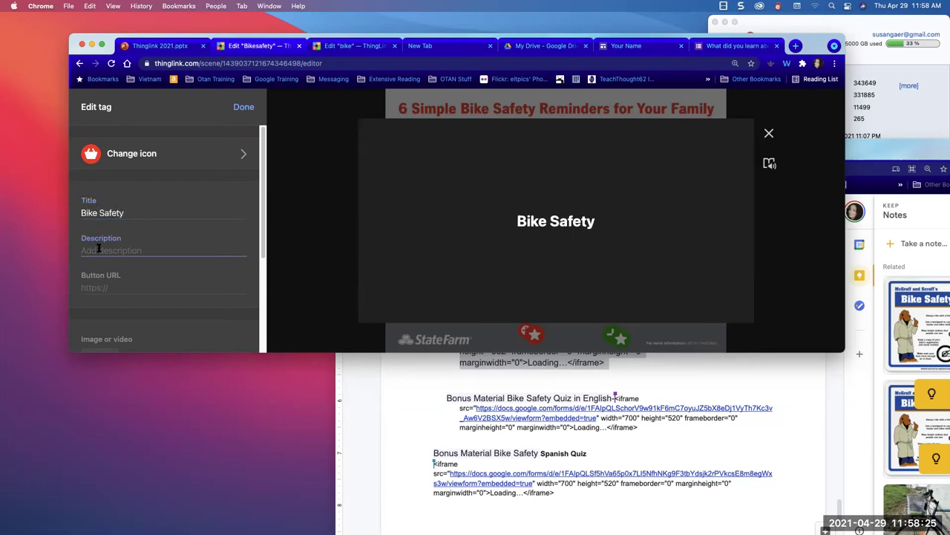
# - Attach the 'Do you want to learn more' image and begin retitling the tag 'Do you want to learn more?'
pyautogui.scroll(-2, 100, 278)
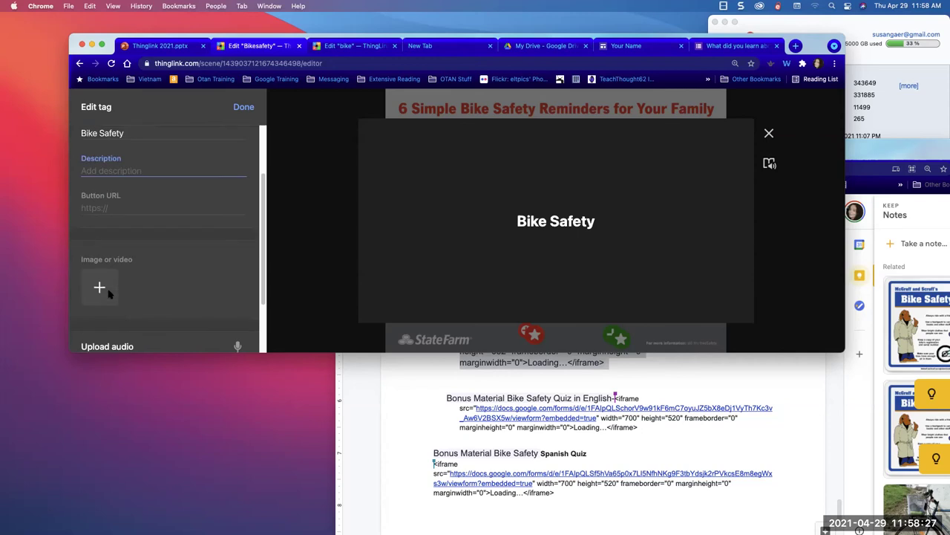
pyautogui.click(98, 286)
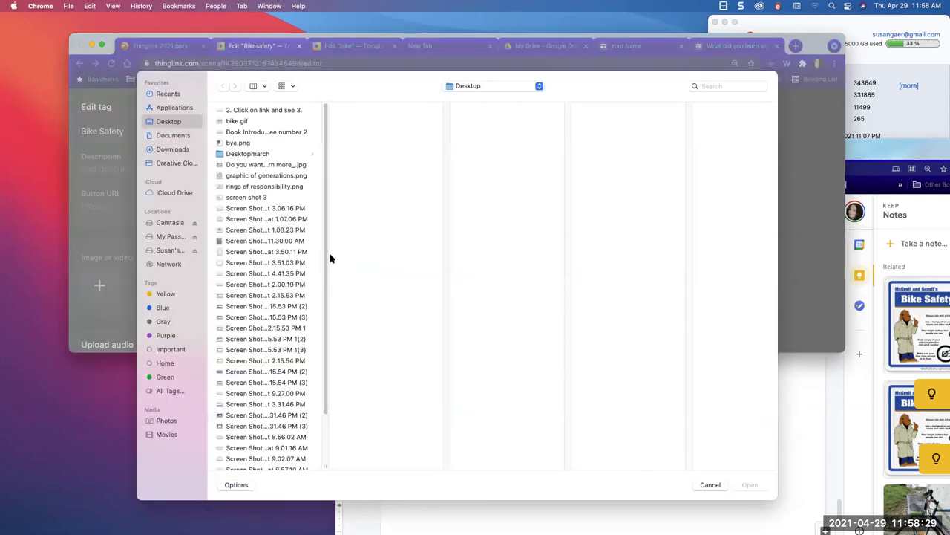
pyautogui.click(253, 121)
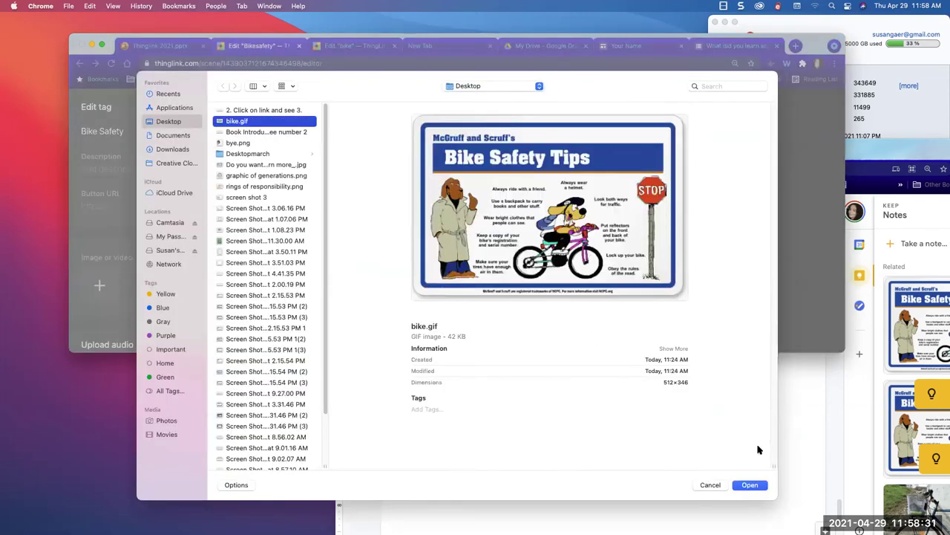
pyautogui.click(235, 165)
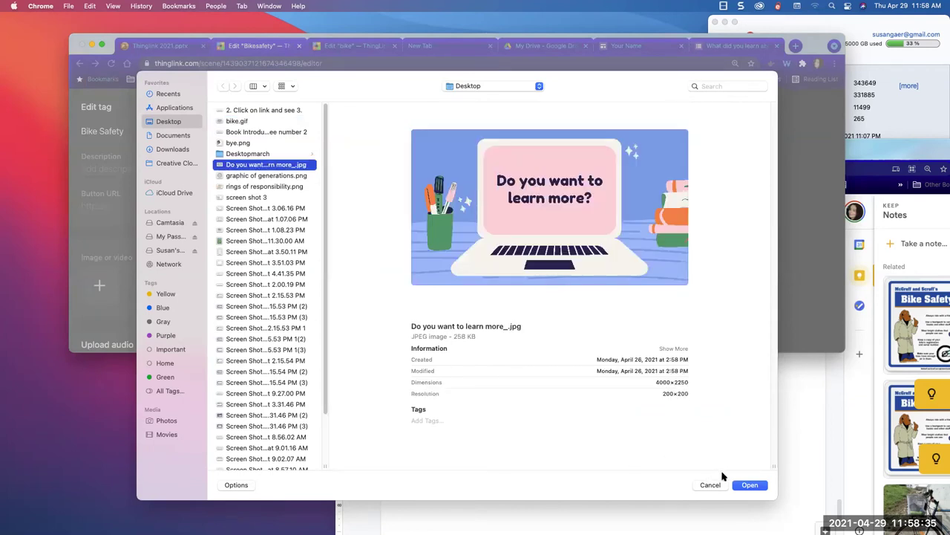
pyautogui.click(749, 485)
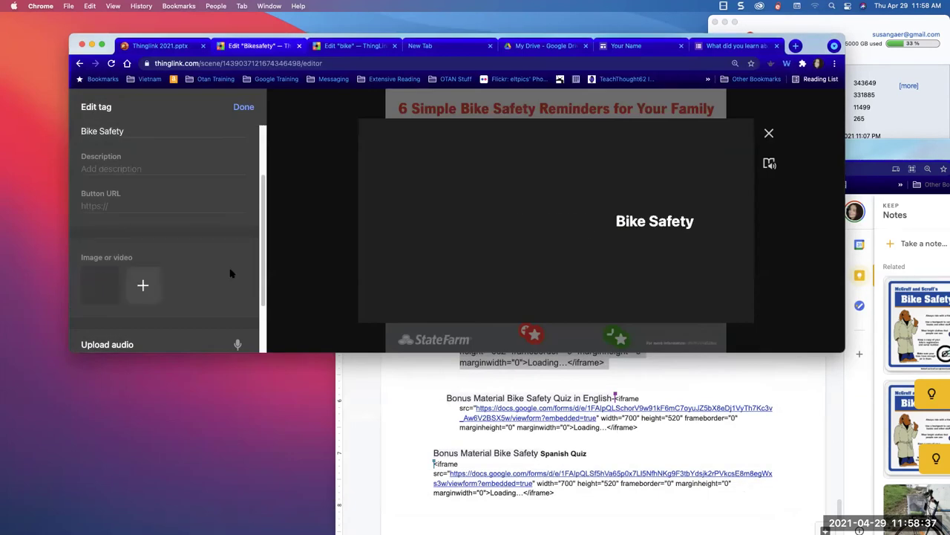
pyautogui.moveTo(124, 131); pyautogui.dragTo(87, 117)
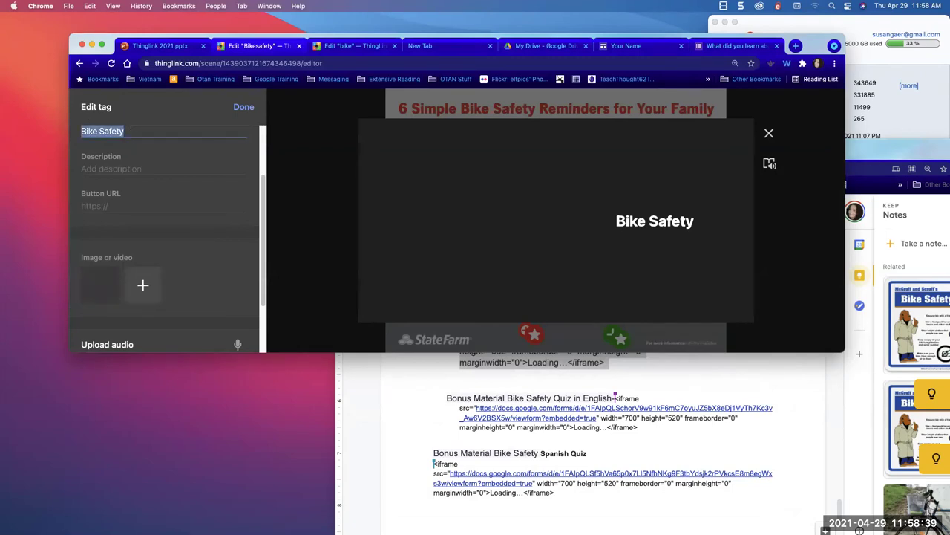
pyautogui.write('Do you want to learn more?')
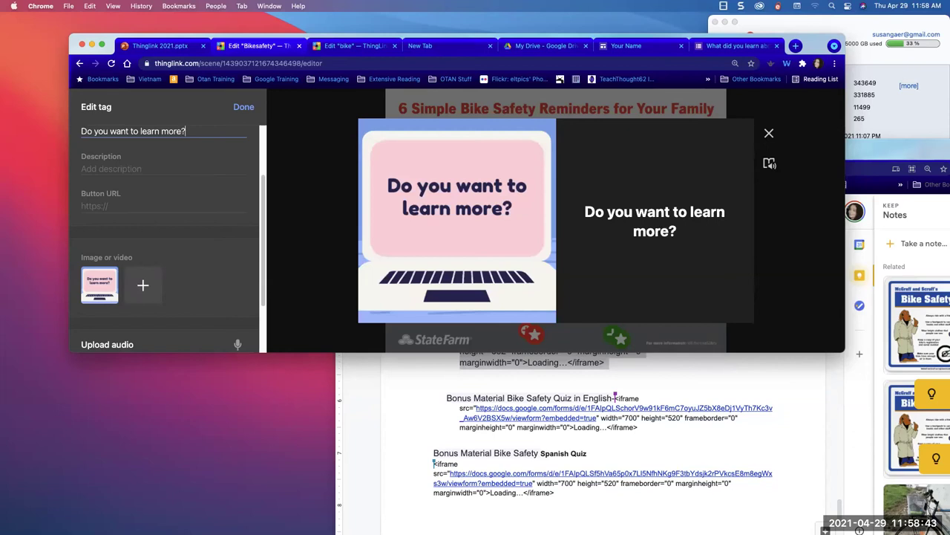
# - Describe the tag as 'Click on' plus the website address, and set that address as the button URL
pyautogui.click(94, 168)
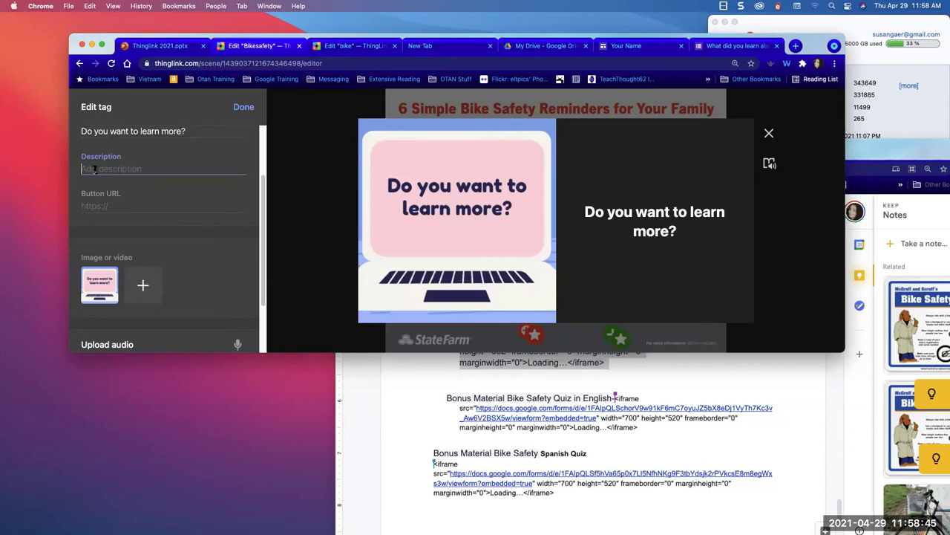
pyautogui.write('Click on http://www.susangaer.com')
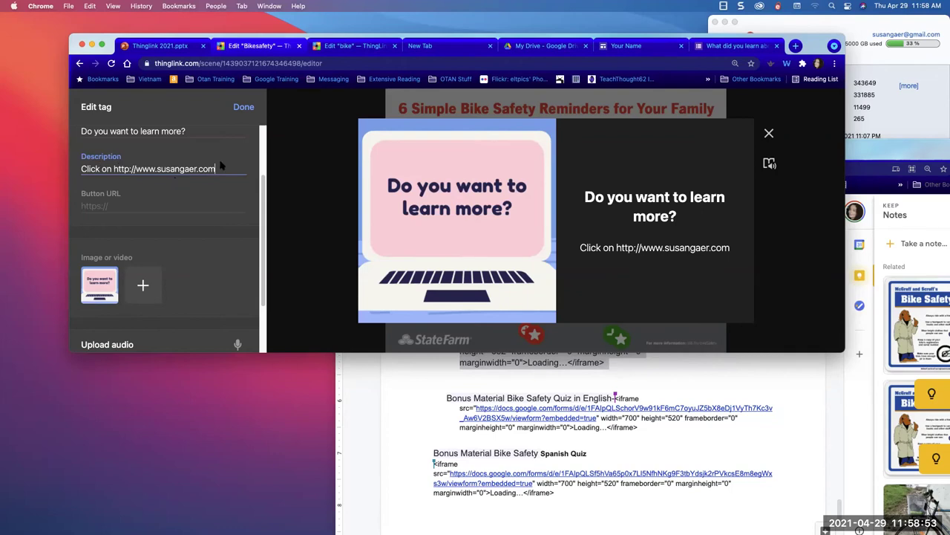
pyautogui.moveTo(216, 168); pyautogui.dragTo(113, 166)
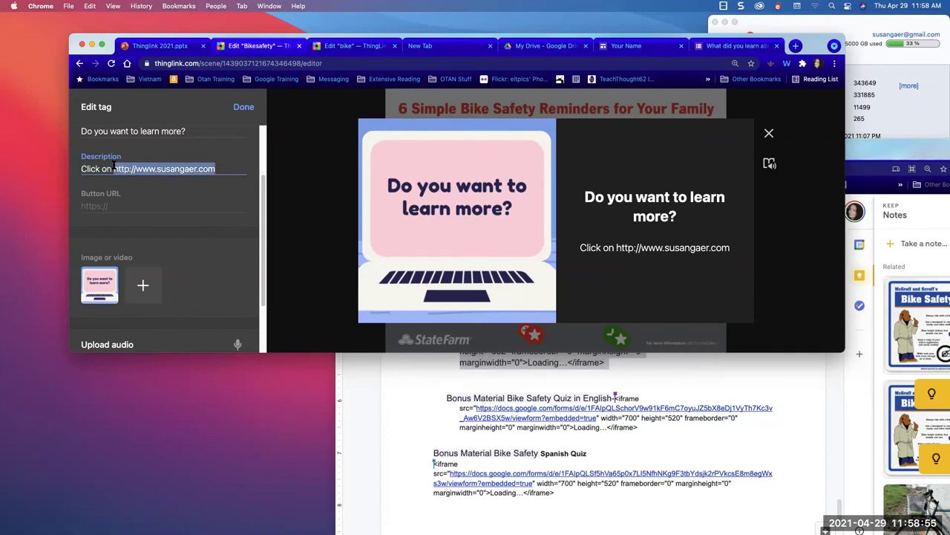
pyautogui.press('super+c')
pyautogui.click(104, 207)
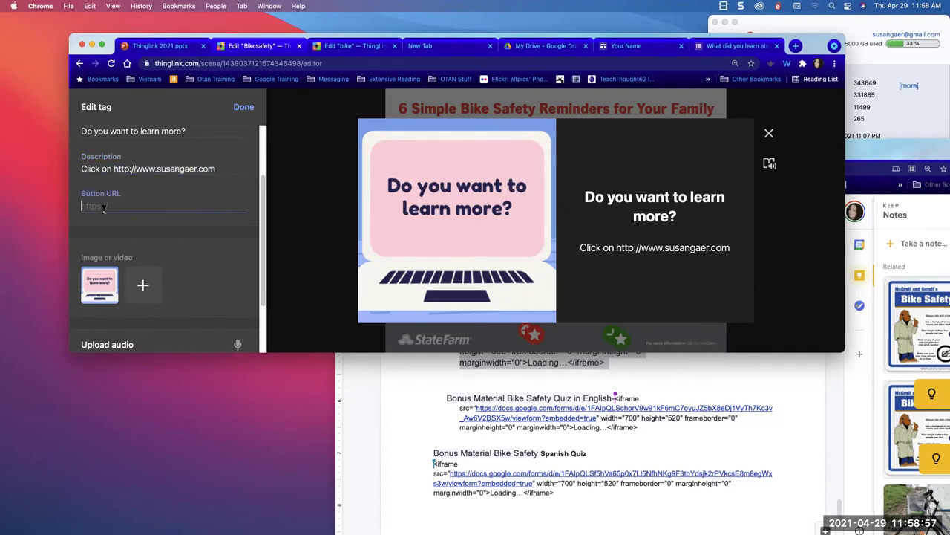
pyautogui.press('super+v')
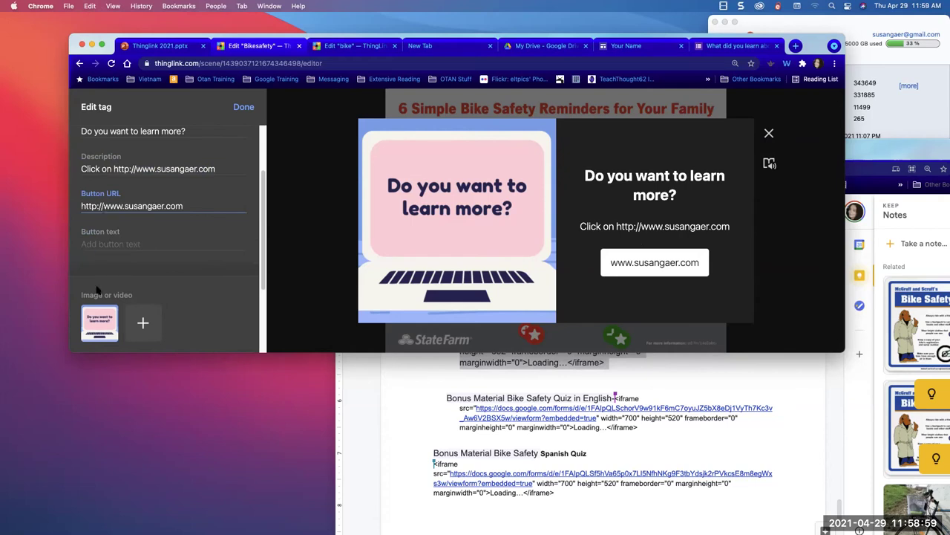
pyautogui.scroll(-3, 100, 289)
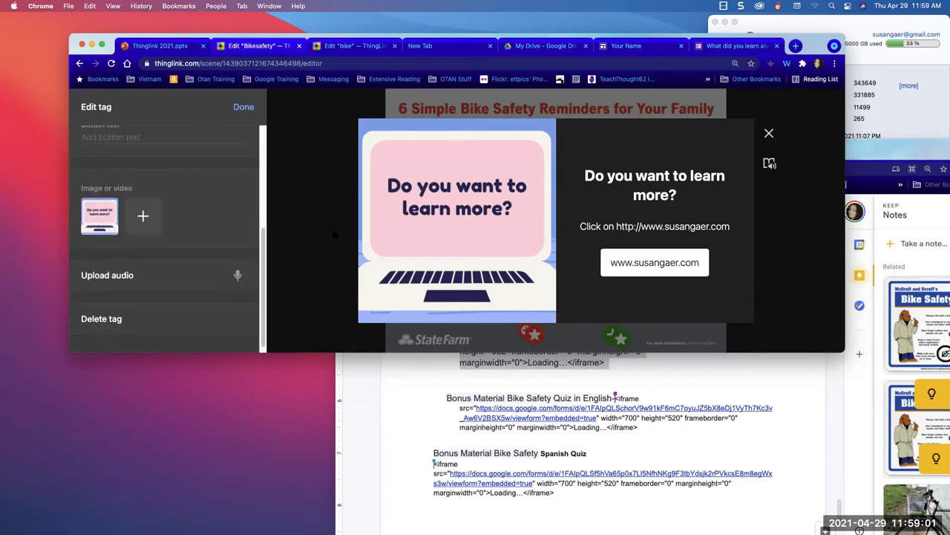
# - Save the basket tag, place it beside the bike, and open its text in Immersive Reader
pyautogui.click(242, 107)
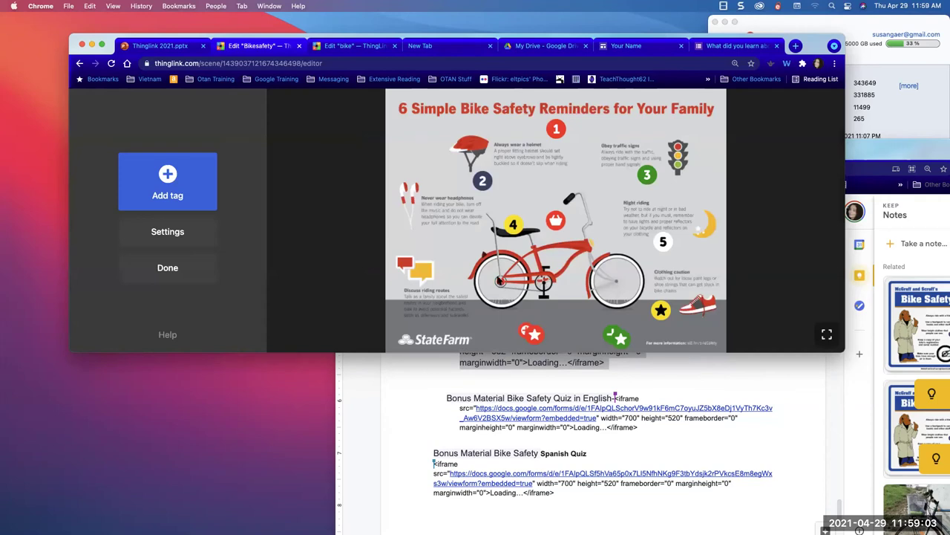
pyautogui.click(663, 313)
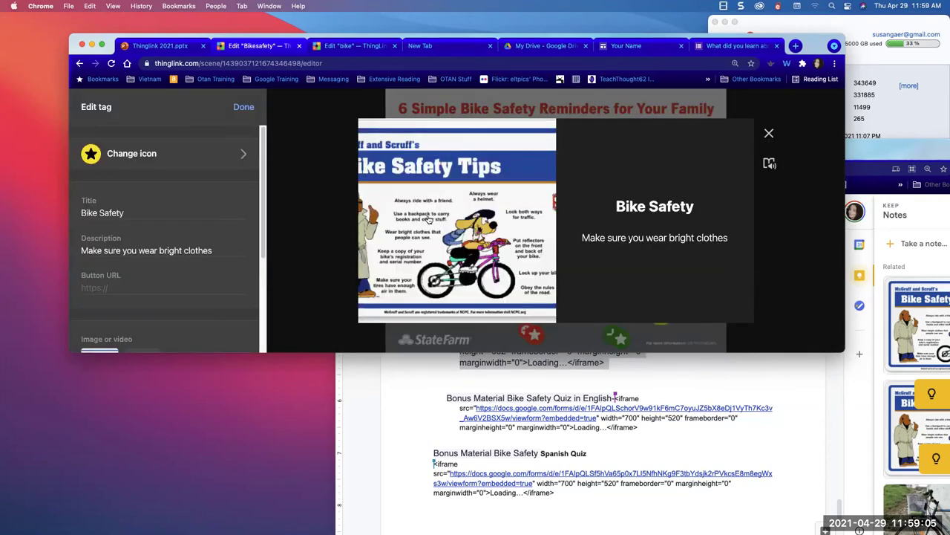
pyautogui.click(241, 112)
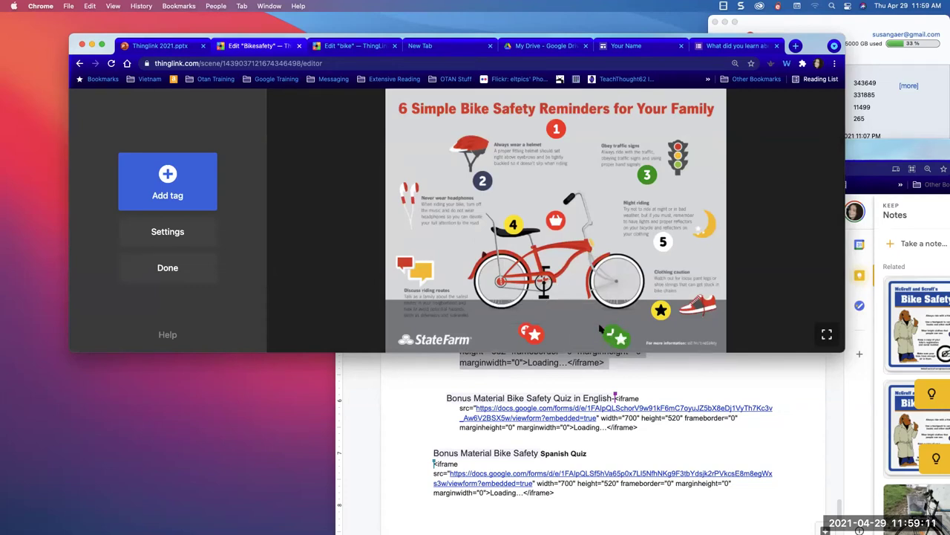
pyautogui.moveTo(557, 225); pyautogui.dragTo(586, 230)
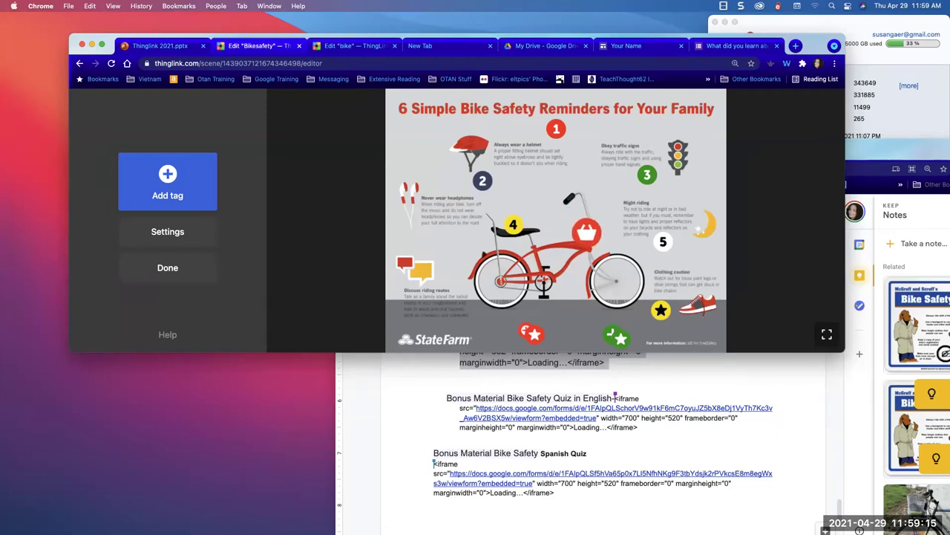
pyautogui.click(588, 237)
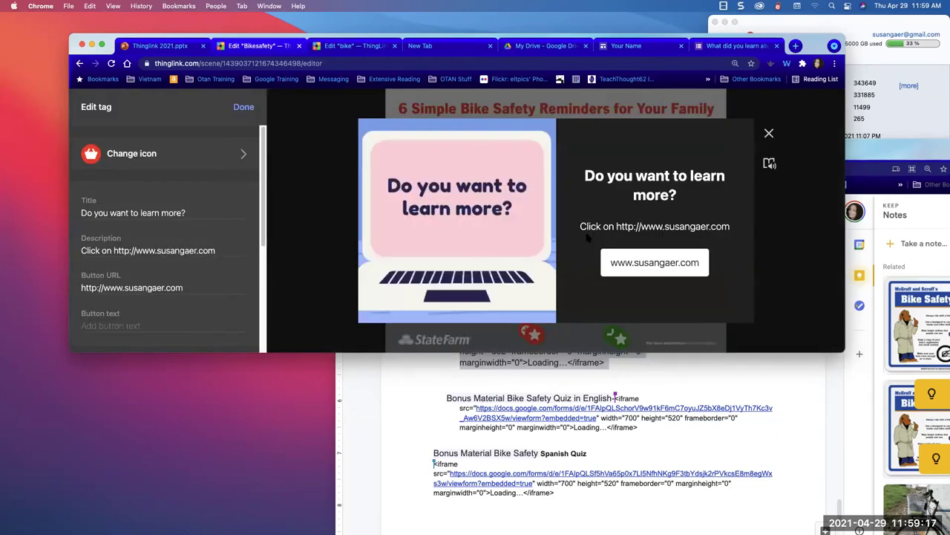
pyautogui.click(769, 162)
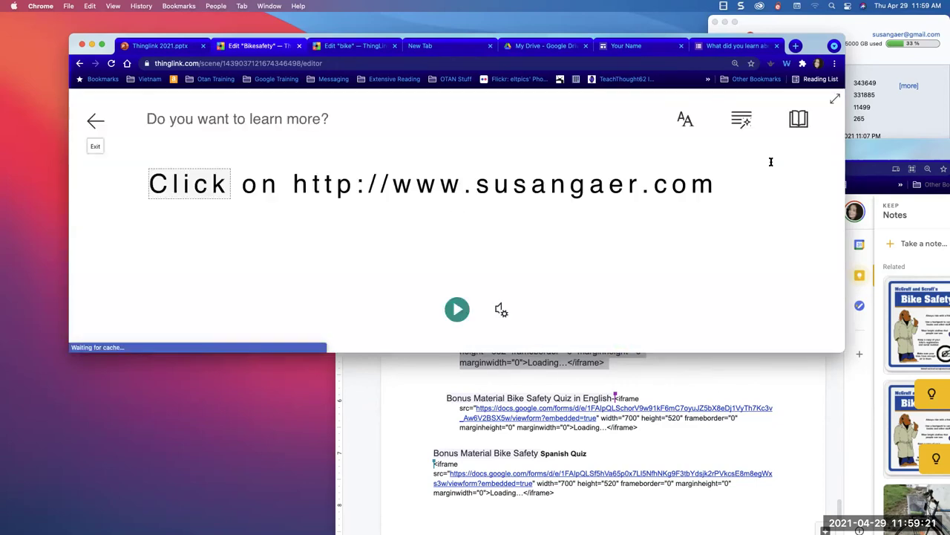
# - Play the tag text aloud, look up the web address word, then exit the reader
pyautogui.click(457, 309)
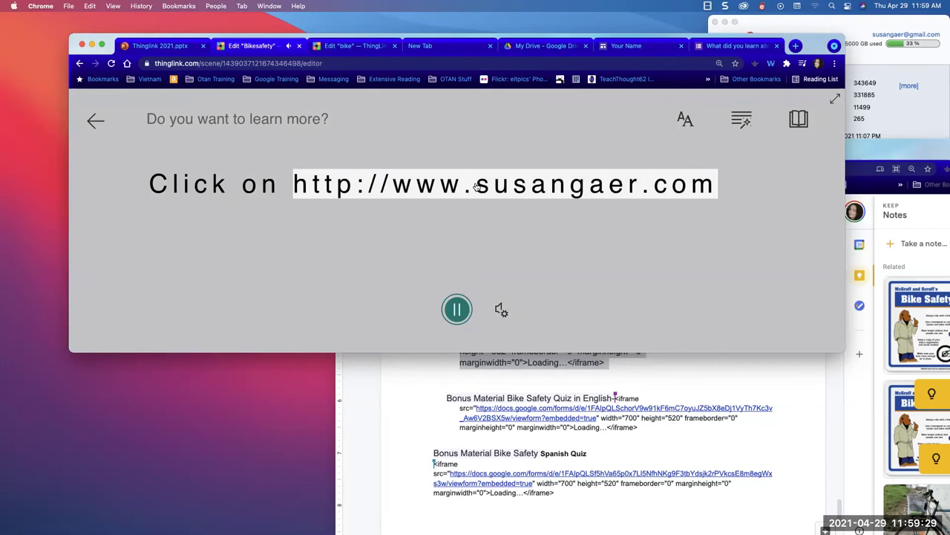
pyautogui.click(477, 186)
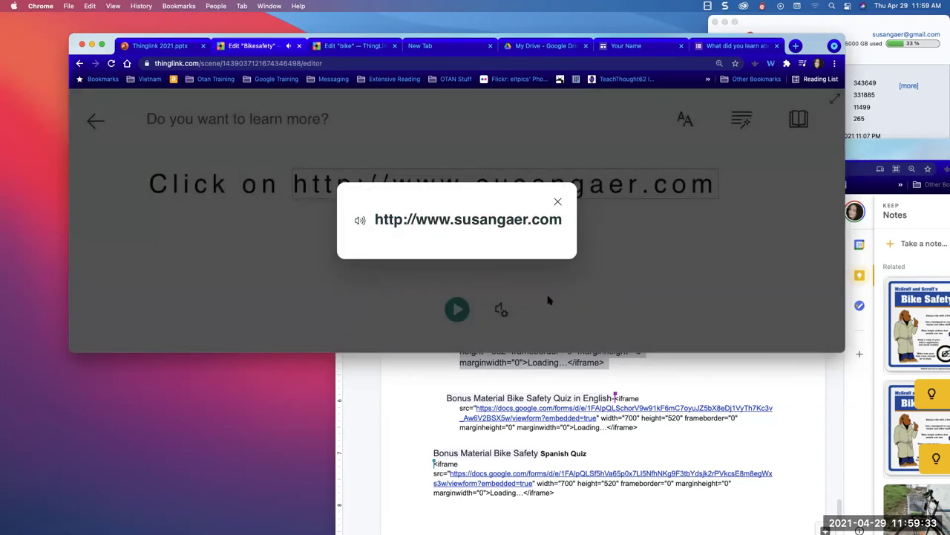
pyautogui.click(559, 302)
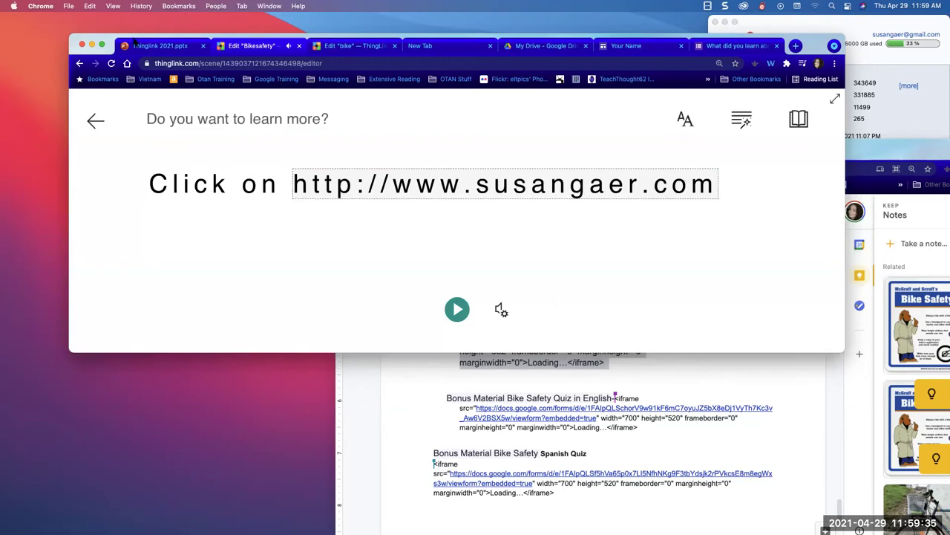
pyautogui.click(347, 48)
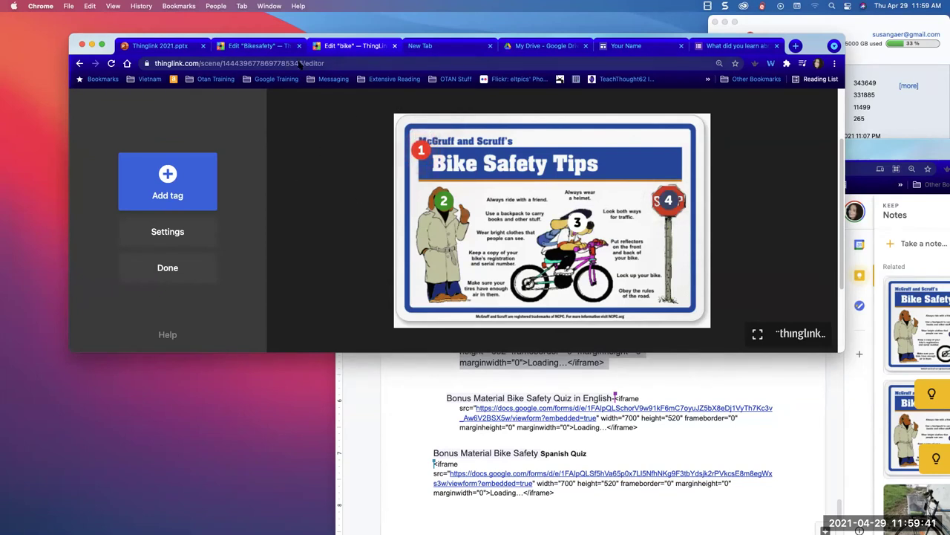
pyautogui.click(258, 48)
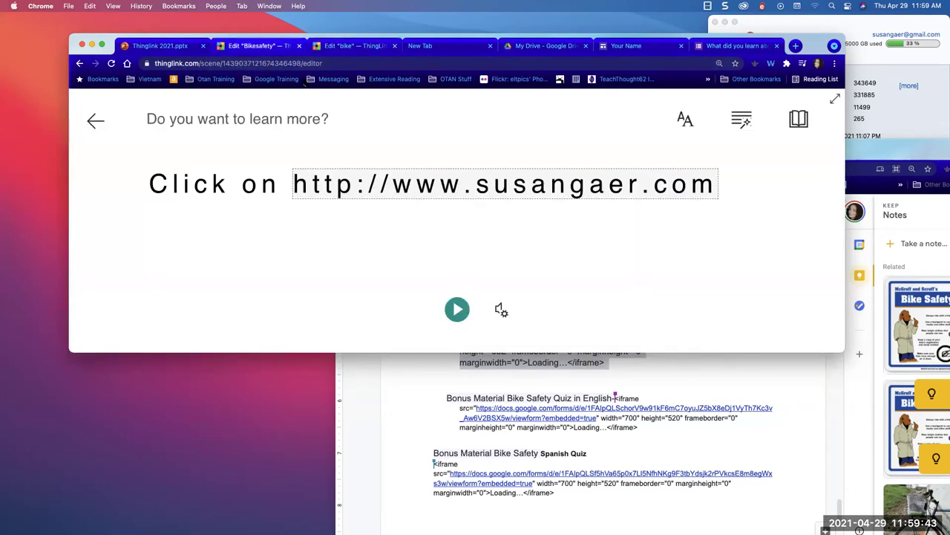
pyautogui.click(97, 123)
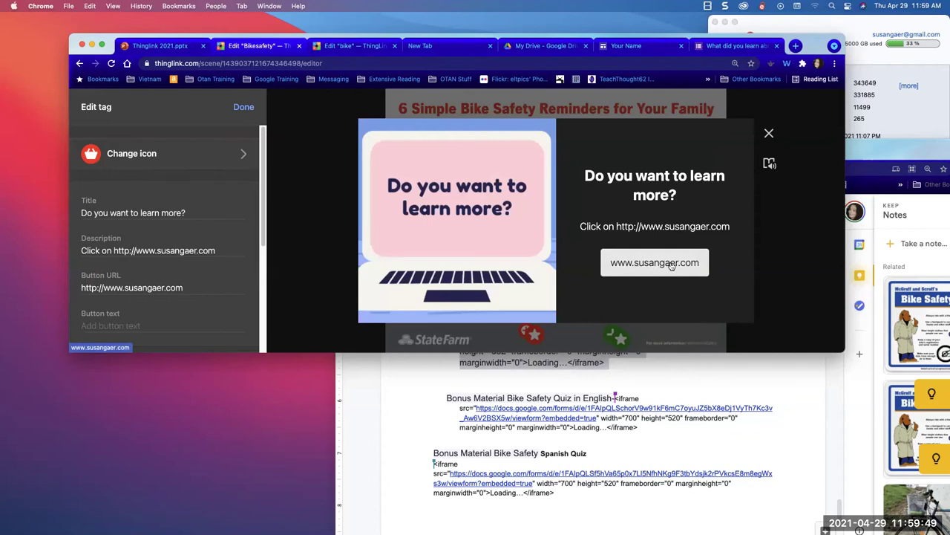
# - Test the tag's website button, then return to the Bikesafety editor and finish the tag
pyautogui.click(667, 265)
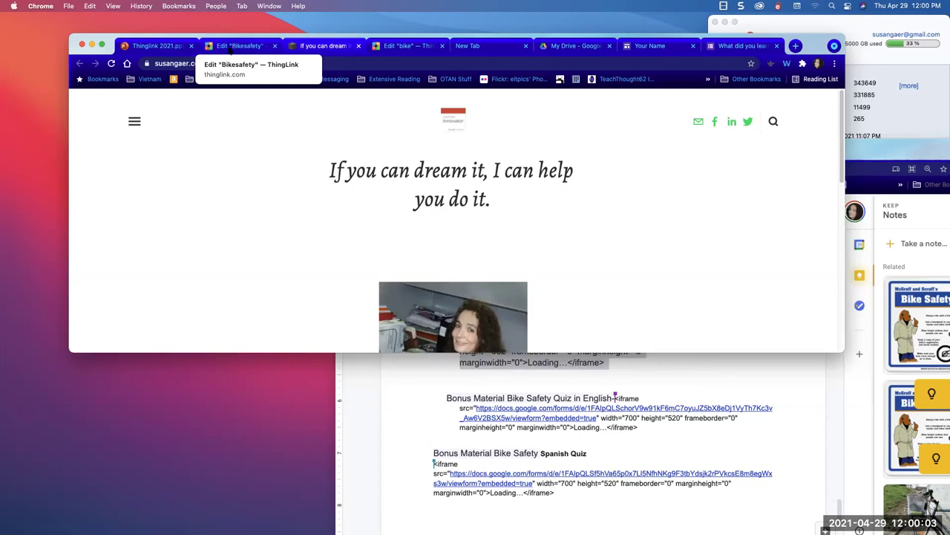
pyautogui.click(221, 55)
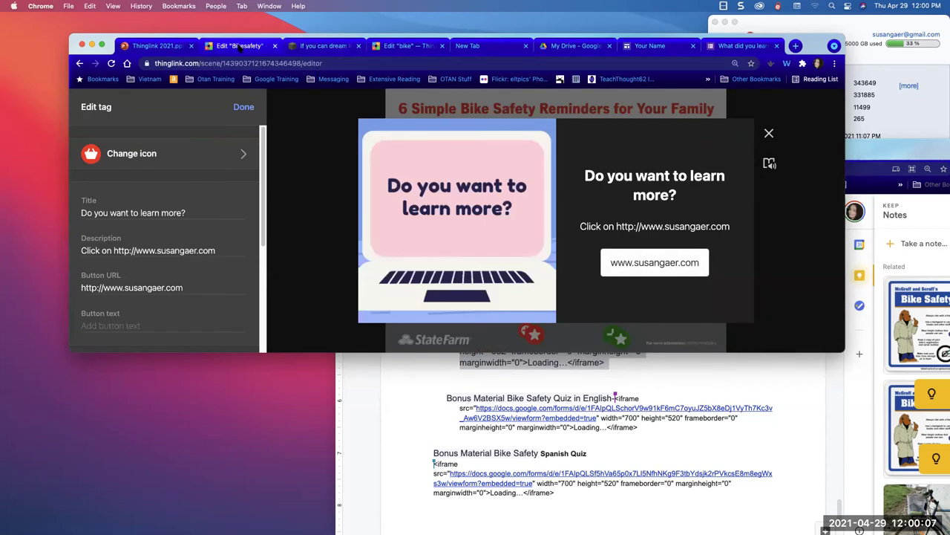
pyautogui.click(236, 110)
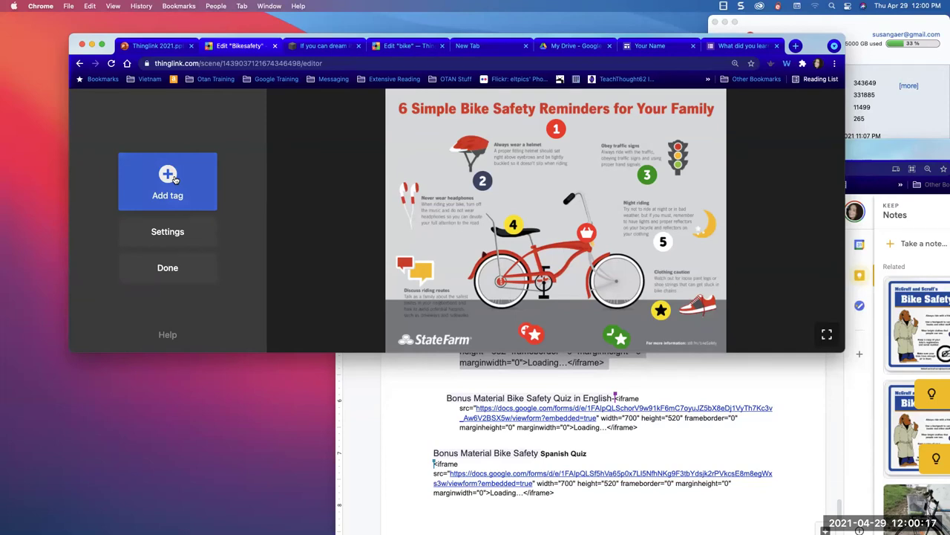
# - Add a text-and-media tag with a yellow question-mark icon and start its title
pyautogui.click(175, 179)
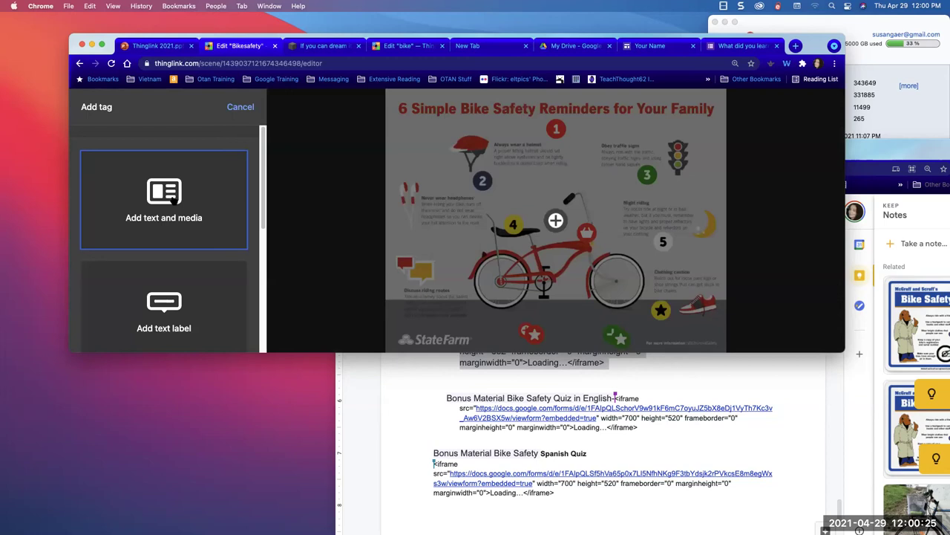
pyautogui.click(172, 199)
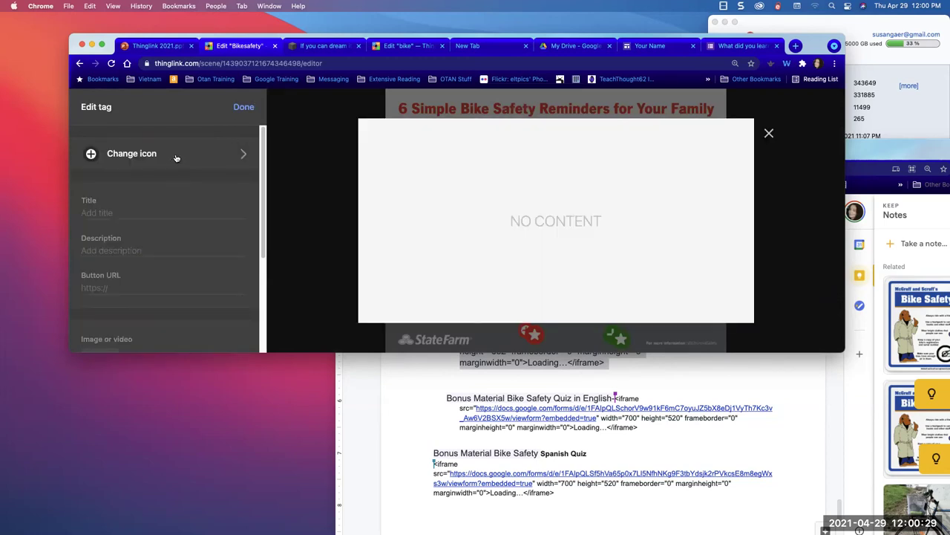
pyautogui.click(176, 157)
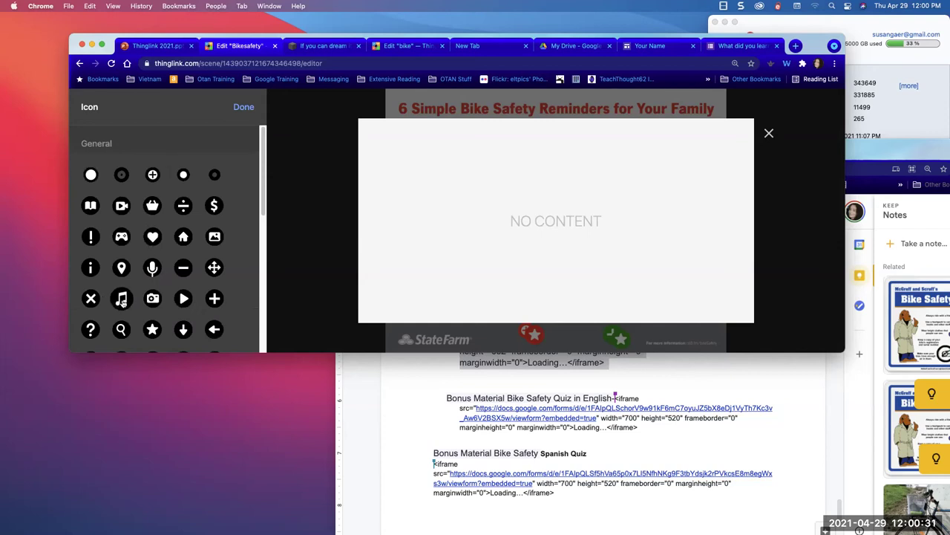
pyautogui.scroll(-3, 117, 326)
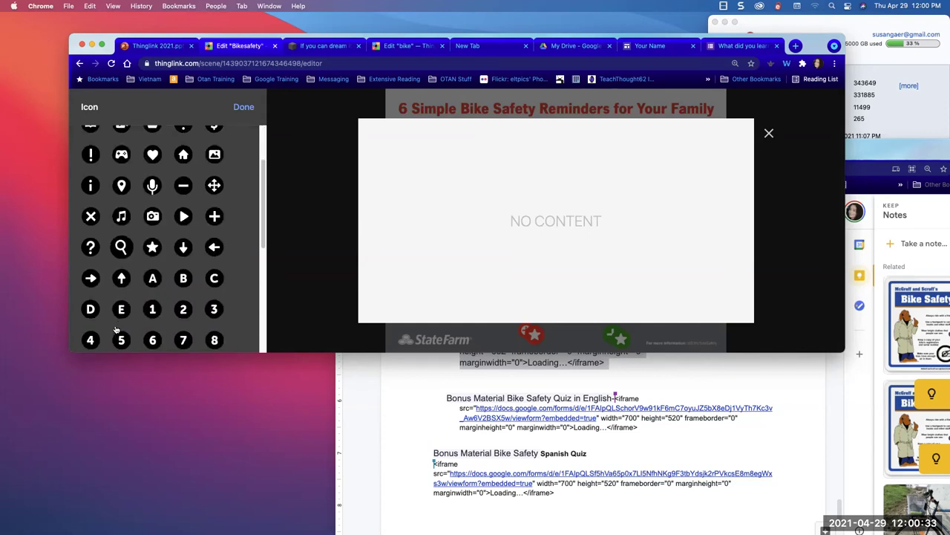
pyautogui.click(90, 246)
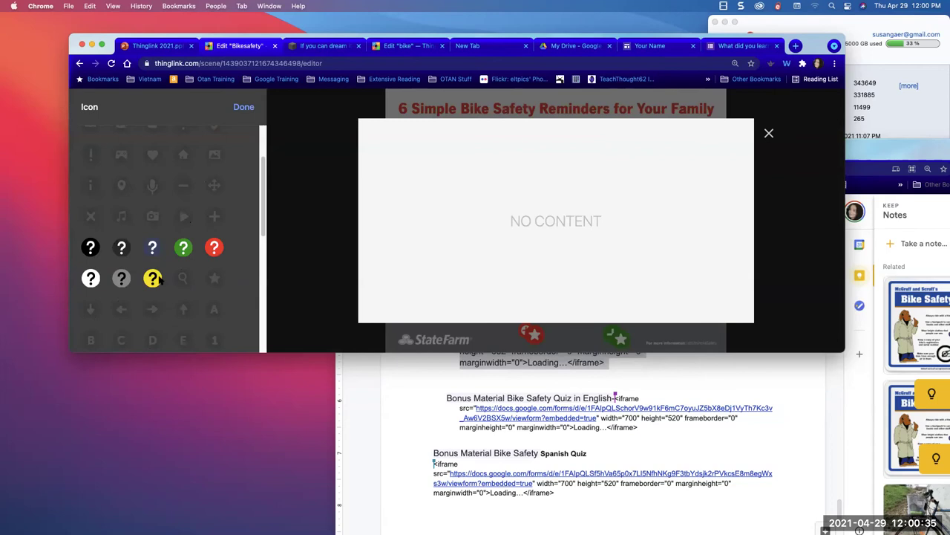
pyautogui.click(153, 279)
pyautogui.click(156, 212)
# - Title the tag 'Help!' and add a call-for-help description naming the contact person
pyautogui.write('Help')
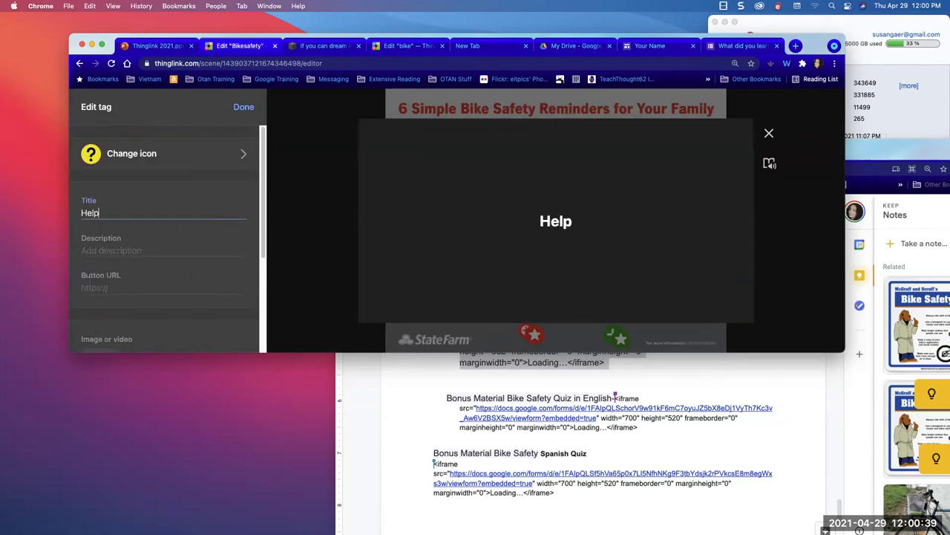
pyautogui.write('!')
pyautogui.press('Tab')
pyautogui.write('I need h')
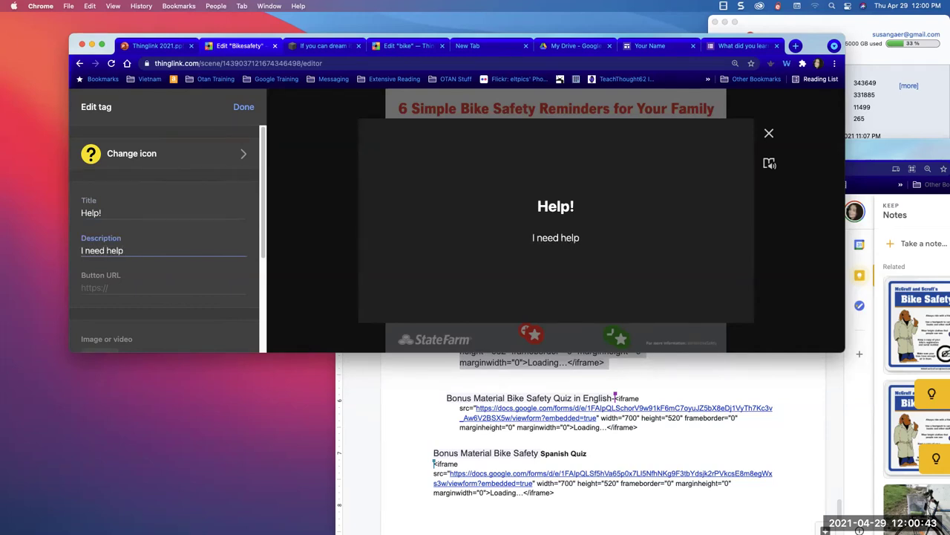
pyautogui.write('! Call Me')
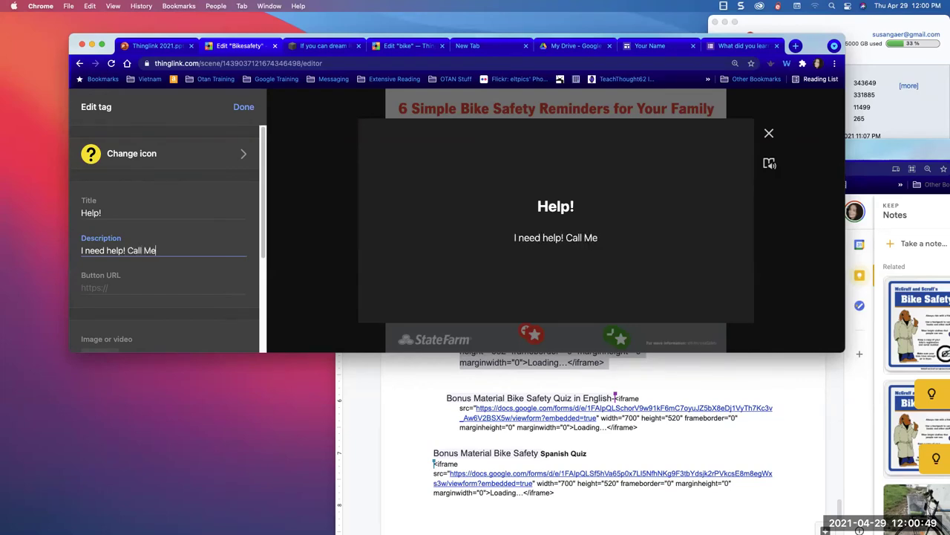
pyautogui.write('linda')
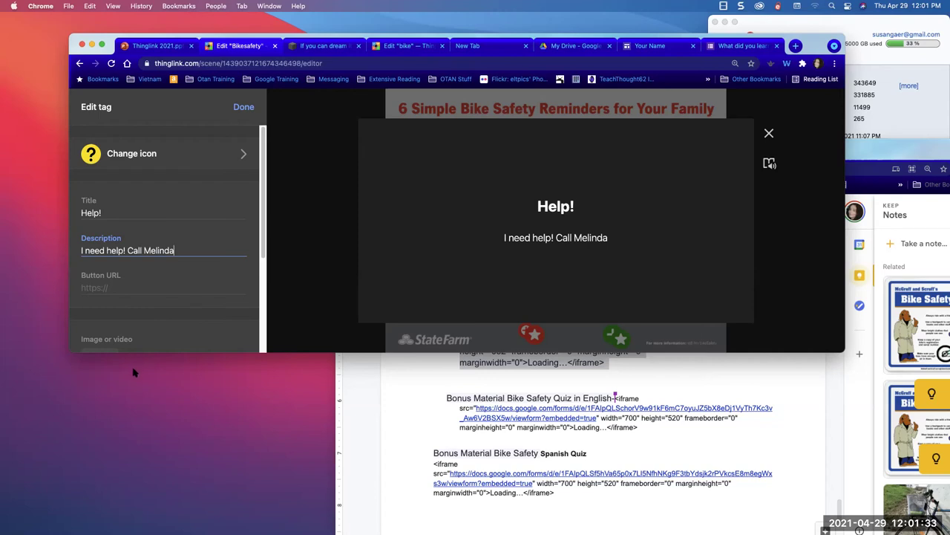
# - Enter the contact's e-mail address as the button link and save the tag
pyautogui.click(118, 290)
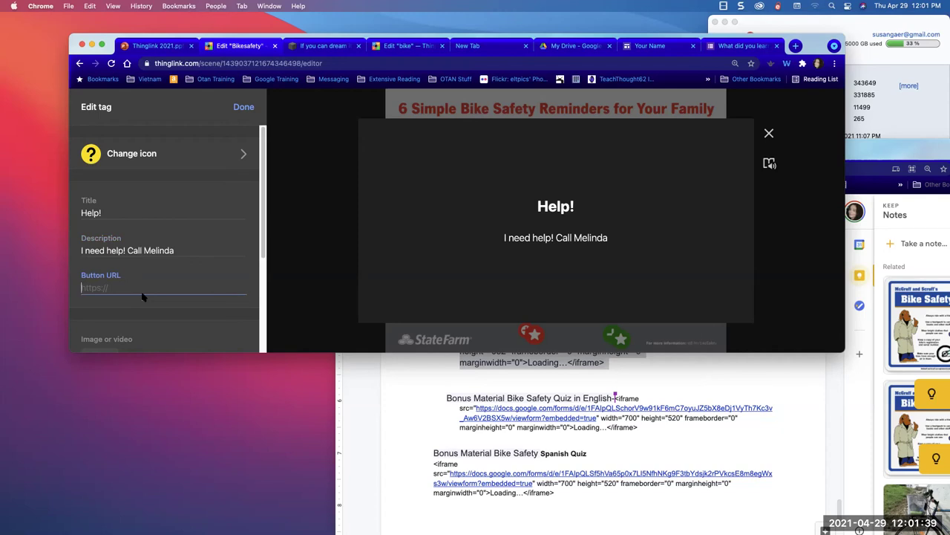
pyautogui.write('mh')
pyautogui.press('BackSpace')
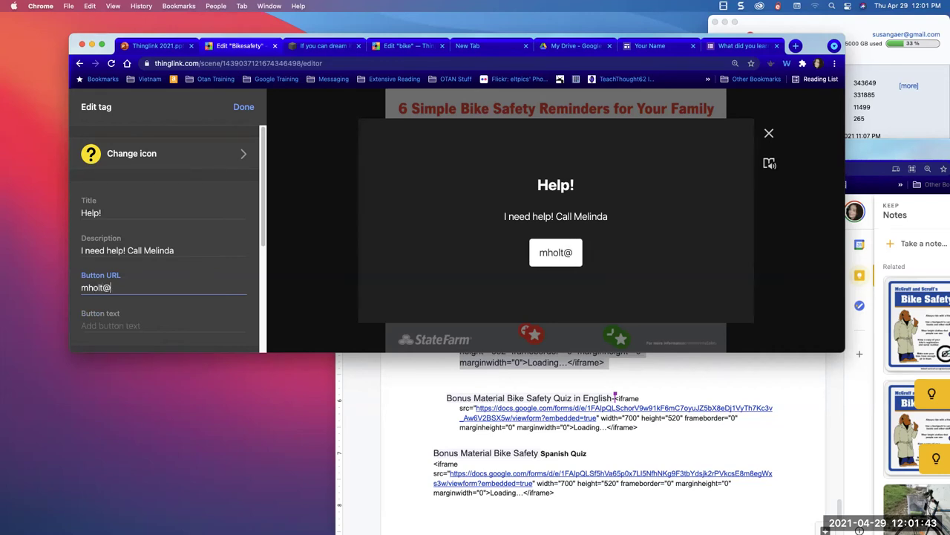
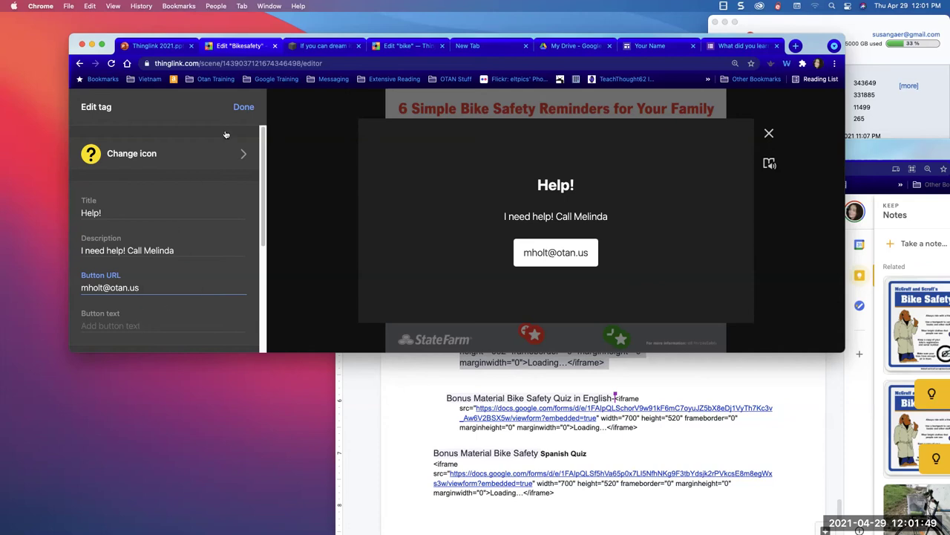
pyautogui.click(242, 108)
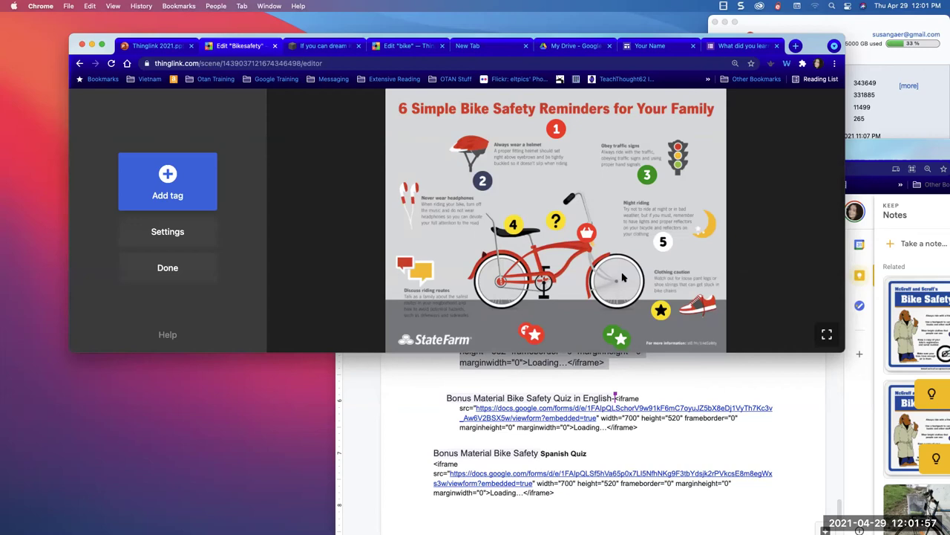
# - Place the Help! tag top-right, play it in Immersive Reader, and test its otan.us link
pyautogui.moveTo(556, 220); pyautogui.dragTo(703, 108)
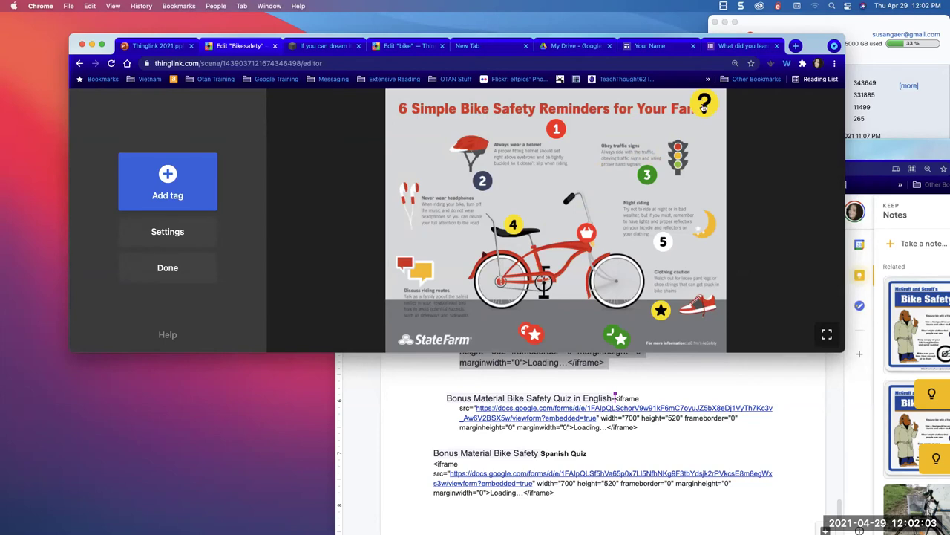
pyautogui.click(704, 105)
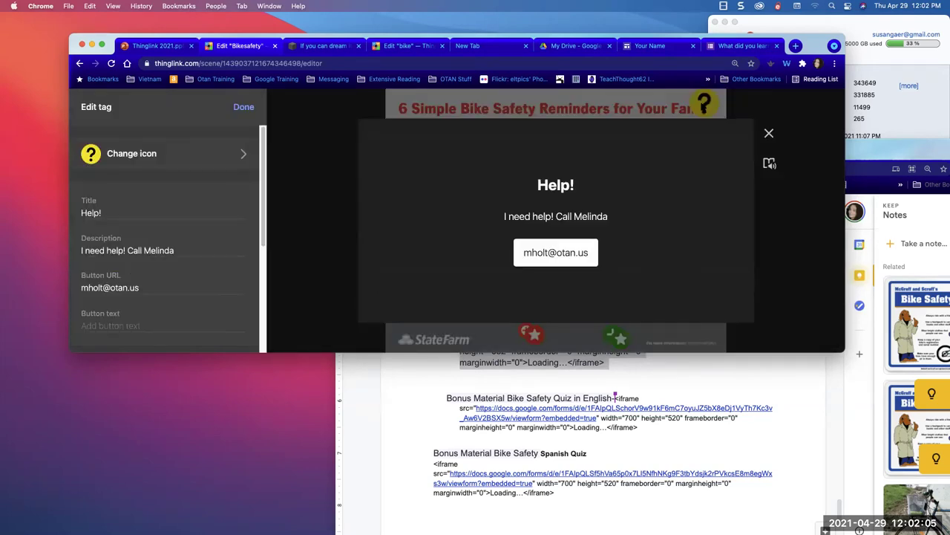
pyautogui.click(770, 165)
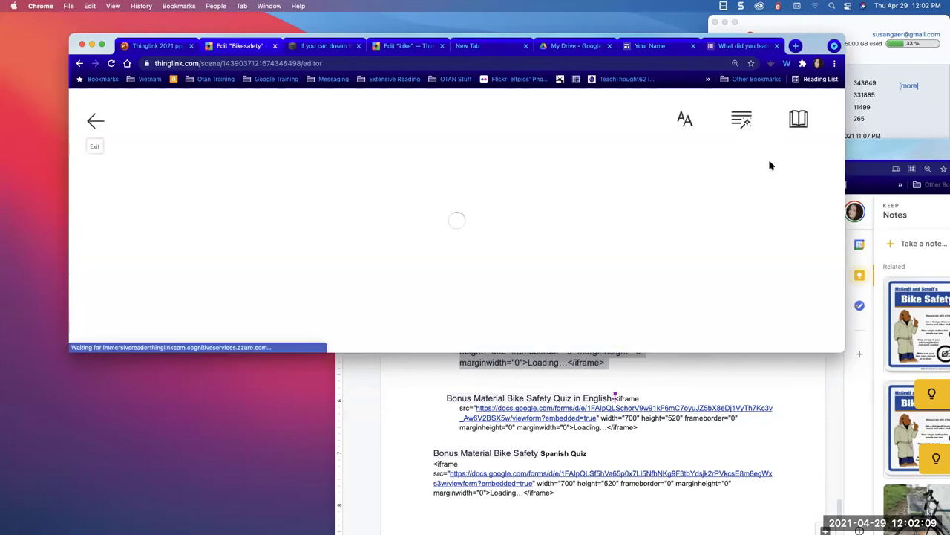
pyautogui.click(456, 316)
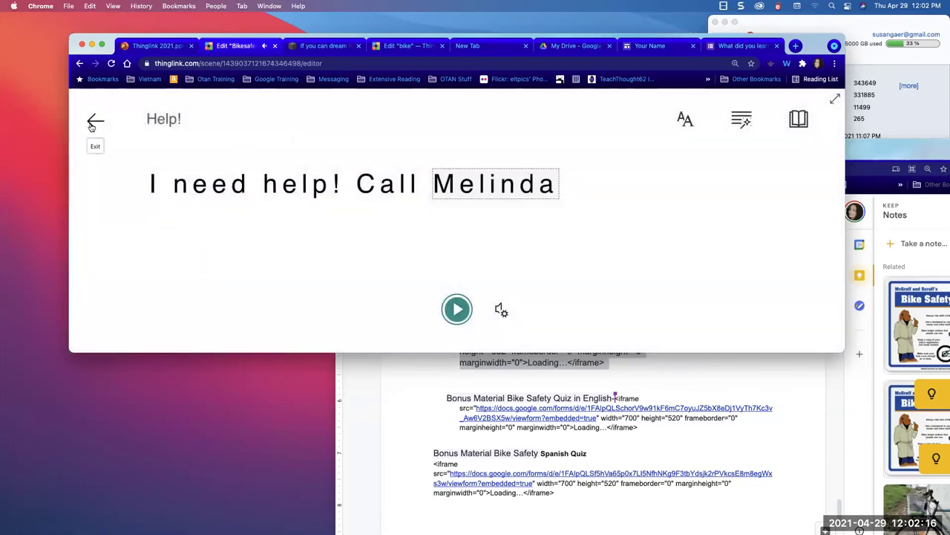
pyautogui.click(93, 121)
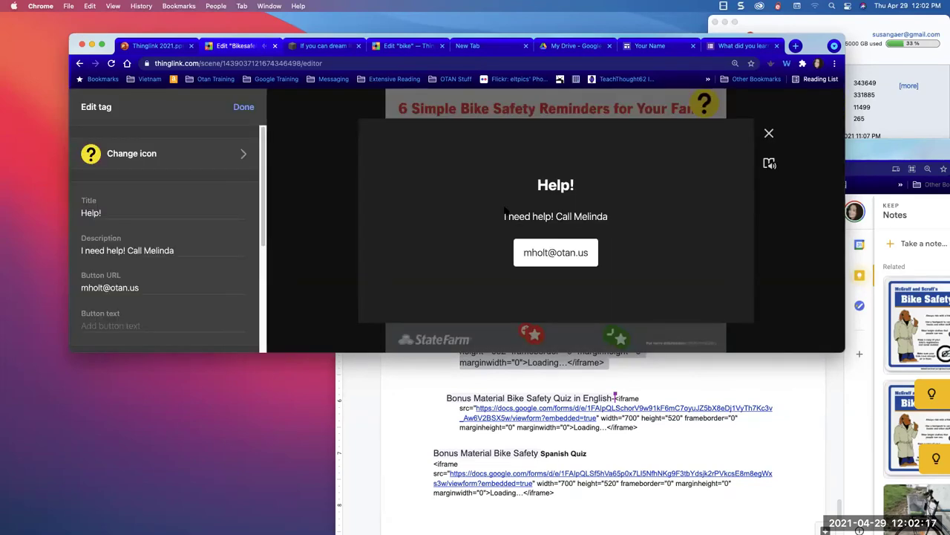
pyautogui.click(557, 253)
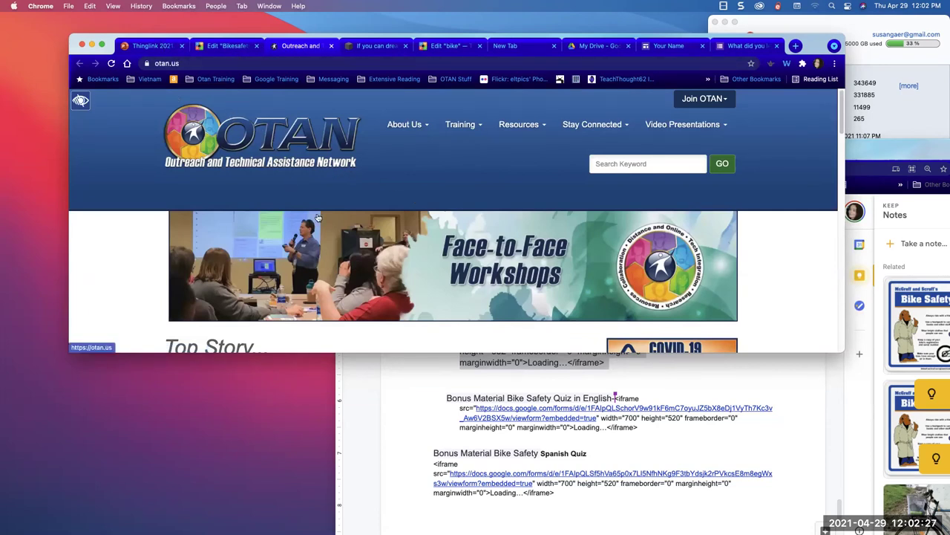
# - Return to Chrome's 'Edit bike' tab showing the Bike Safety Tips scene editor
pyautogui.scroll(-1, 290, 264)
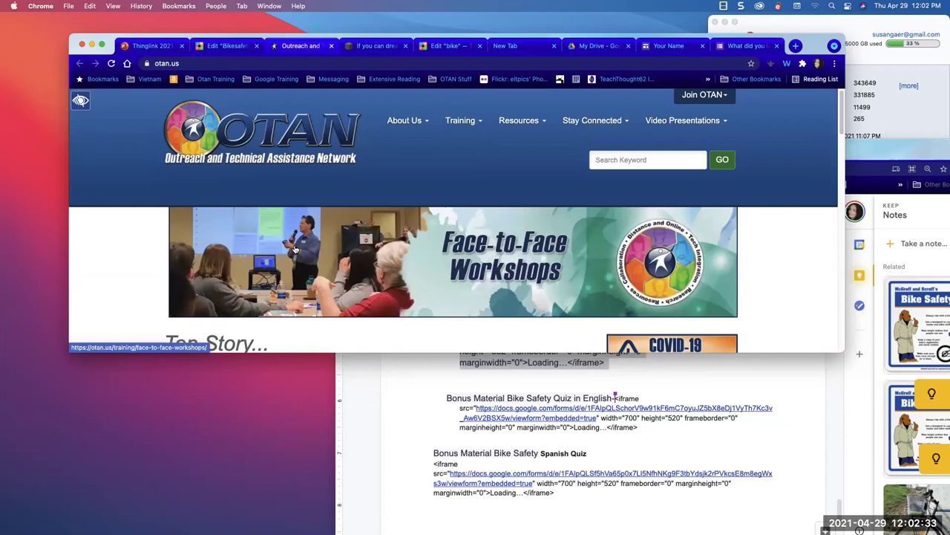
pyautogui.scroll(1, 209, 273)
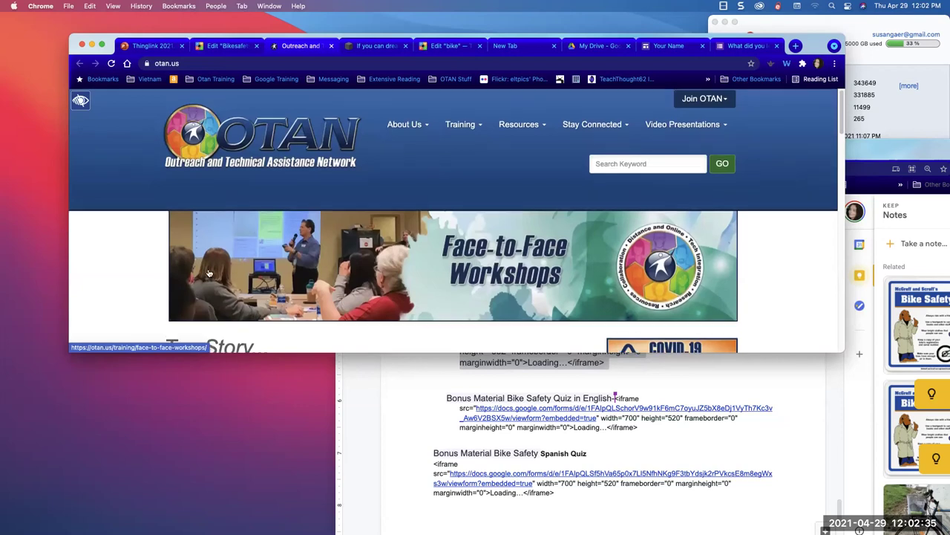
pyautogui.click(237, 47)
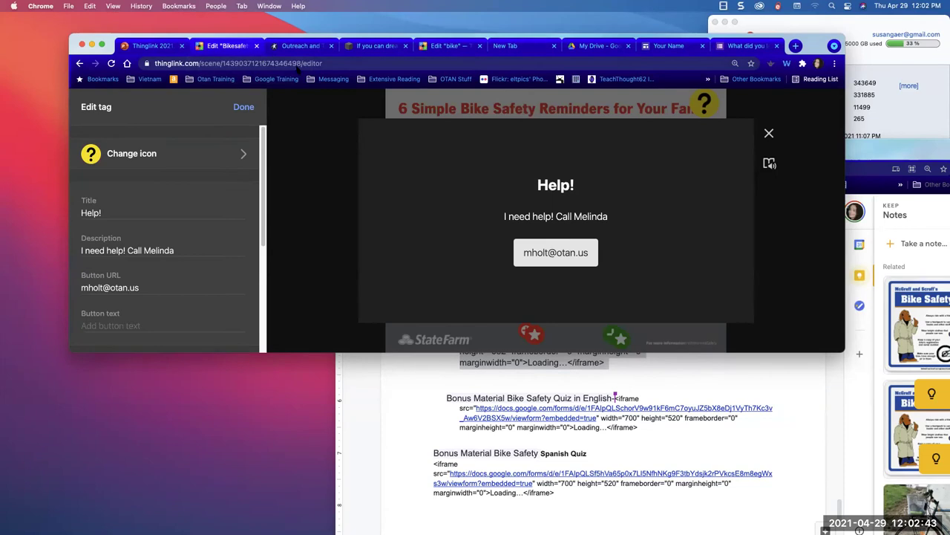
pyautogui.moveTo(274, 44); pyautogui.dragTo(273, 90)
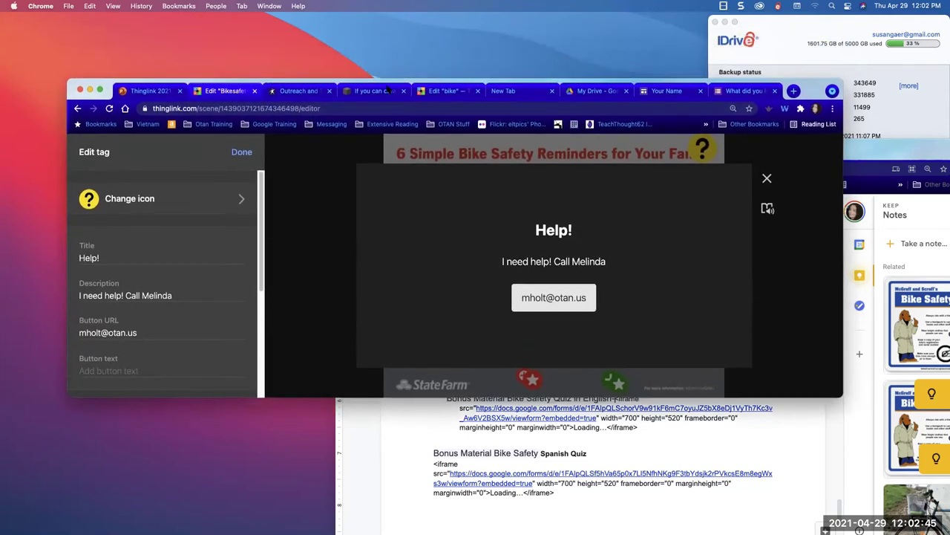
pyautogui.click(447, 91)
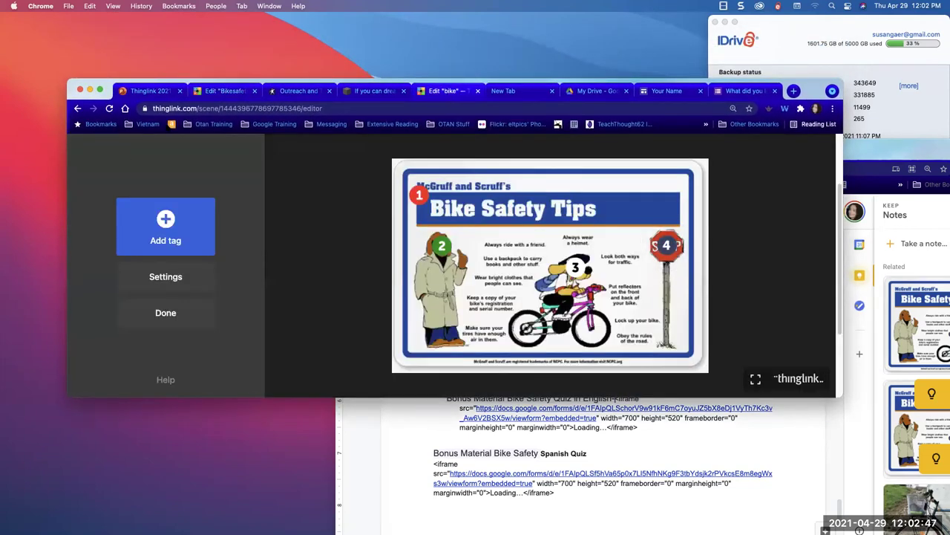
# - Leave the bike scene editor, go to My content and open the Low Beginning folder
pyautogui.click(77, 108)
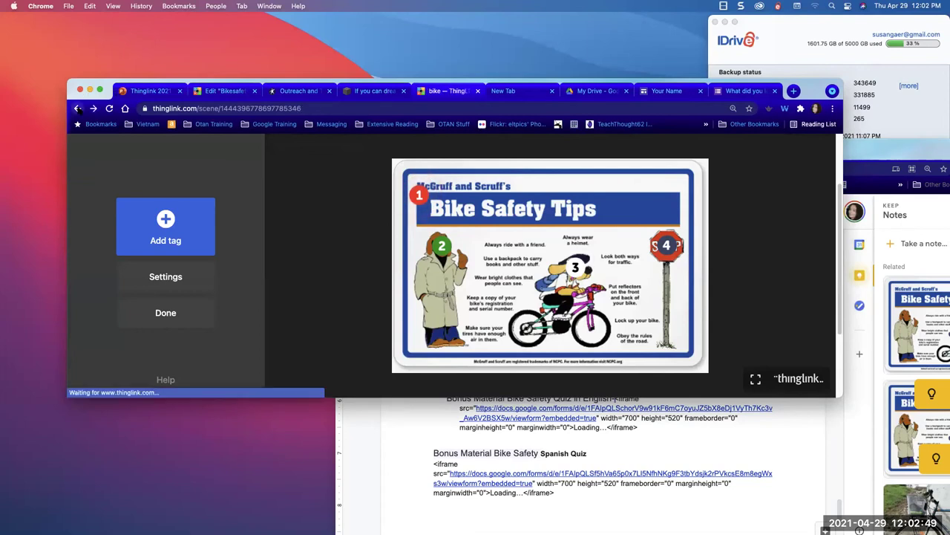
pyautogui.click(77, 107)
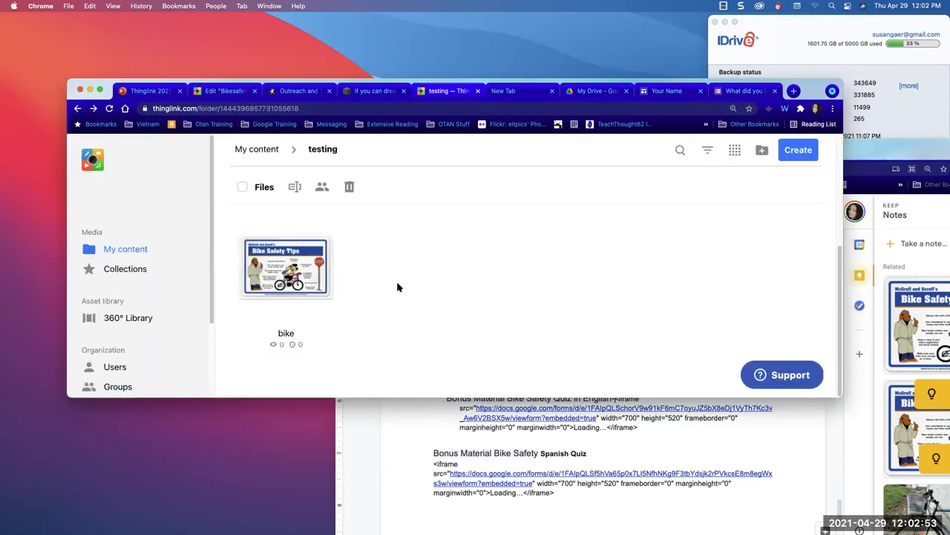
pyautogui.click(139, 252)
pyautogui.scroll(-2, 448, 336)
pyautogui.scroll(-2, 447, 336)
pyautogui.scroll(1, 448, 336)
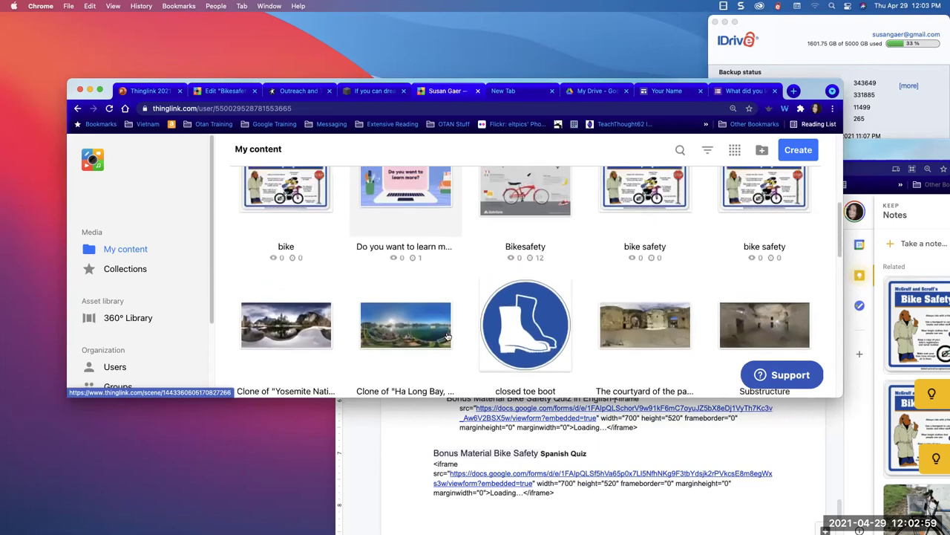
pyautogui.scroll(-3, 448, 336)
pyautogui.scroll(10, 447, 334)
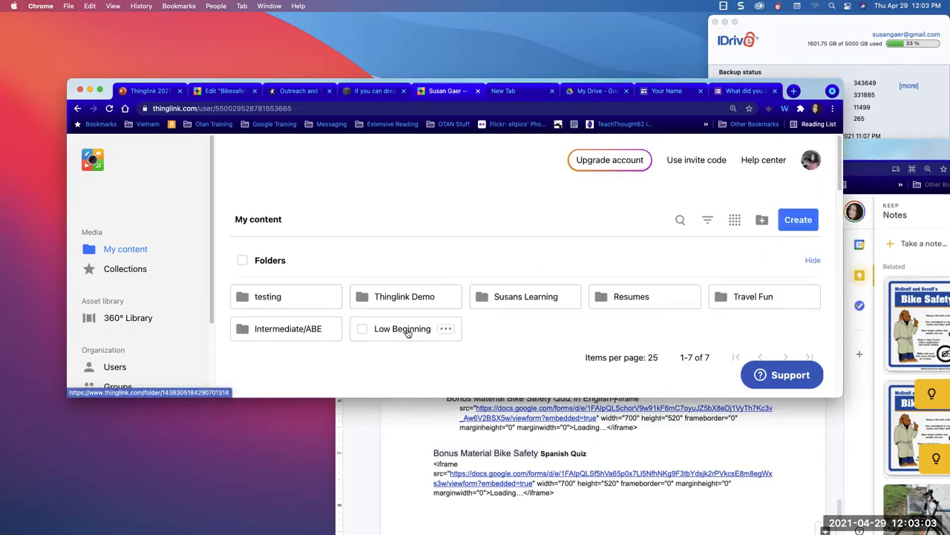
pyautogui.click(406, 332)
pyautogui.scroll(-2, 407, 332)
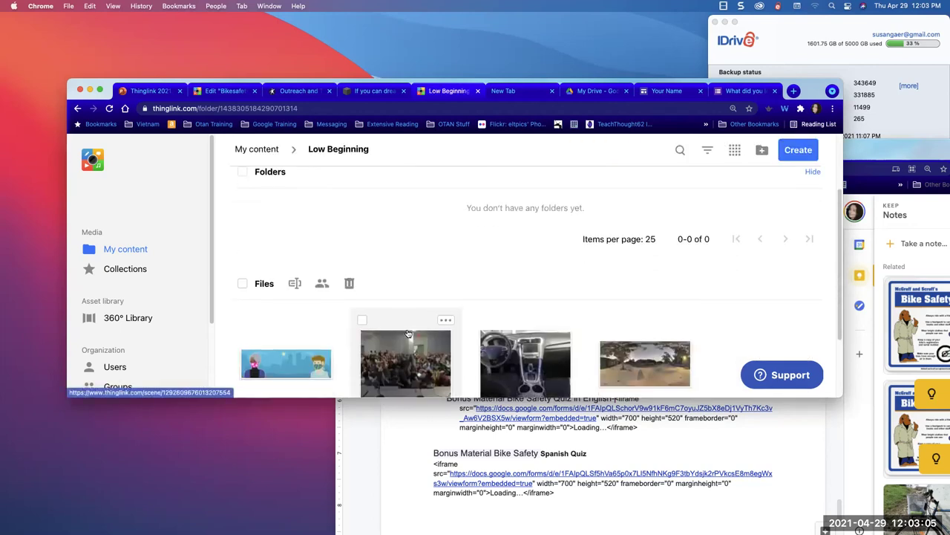
pyautogui.scroll(-3, 407, 332)
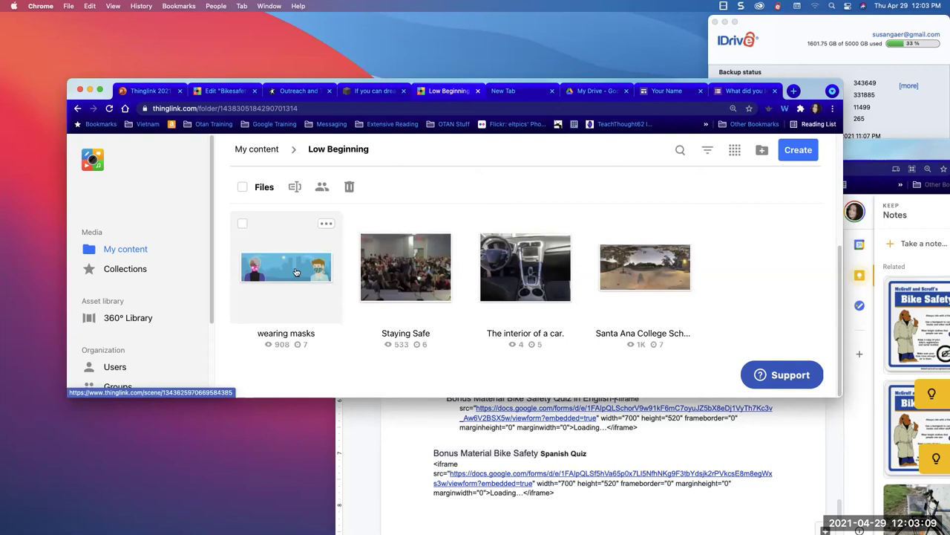
# - Open the wearing masks scene and view tag 1's video, tag 2's Quizlet and tag 3's YouTube video
pyautogui.click(296, 272)
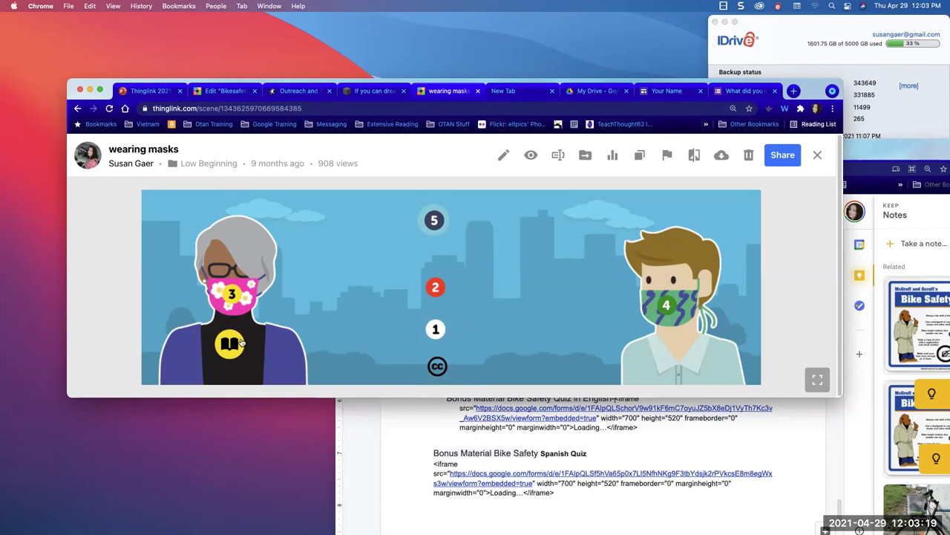
pyautogui.moveTo(438, 367)
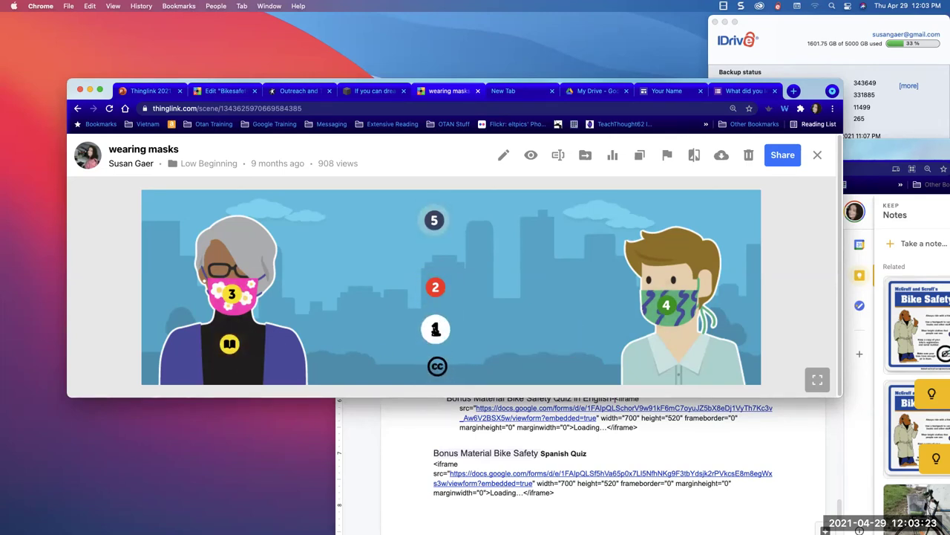
pyautogui.click(436, 329)
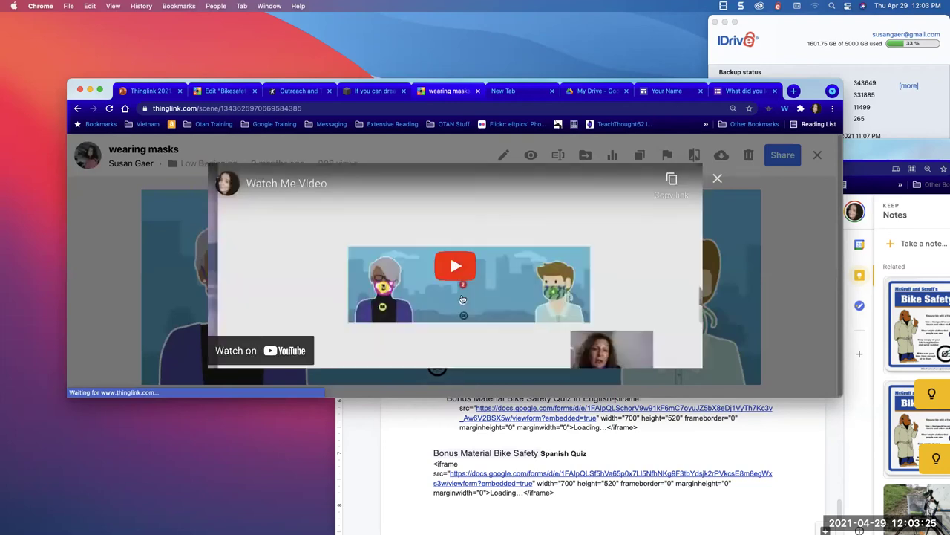
pyautogui.click(718, 178)
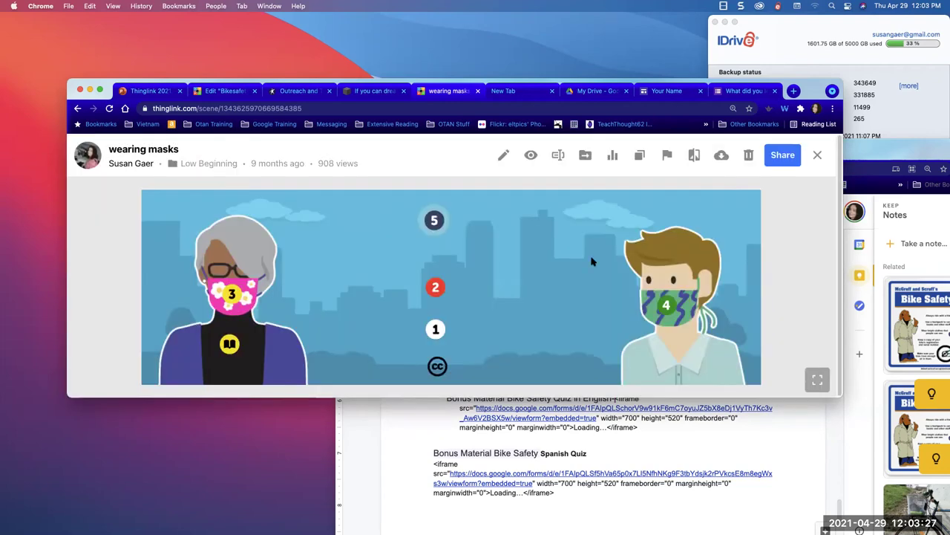
pyautogui.click(430, 291)
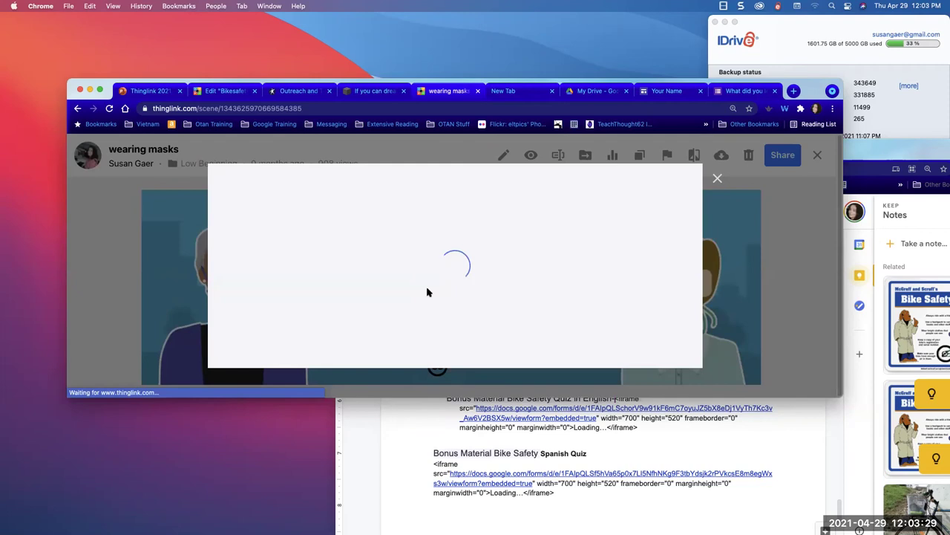
pyautogui.click(717, 178)
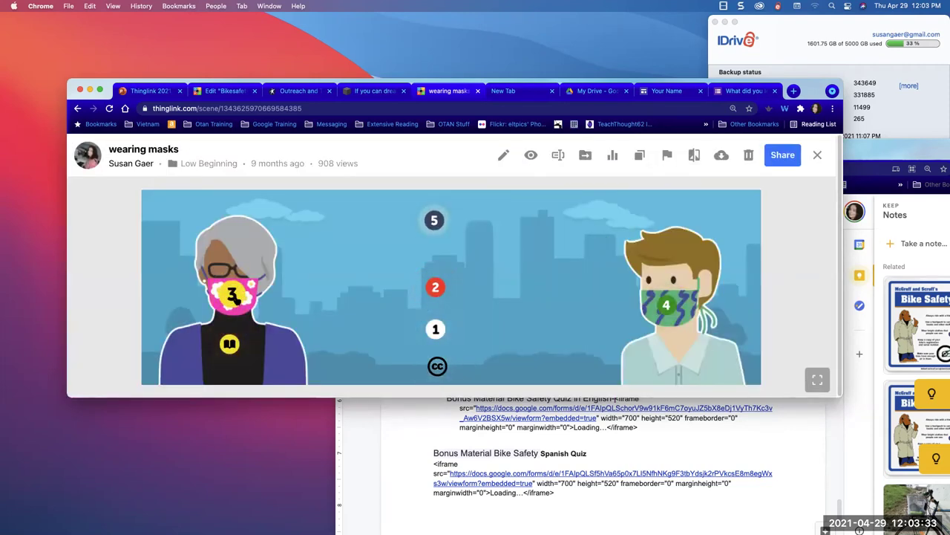
pyautogui.click(232, 294)
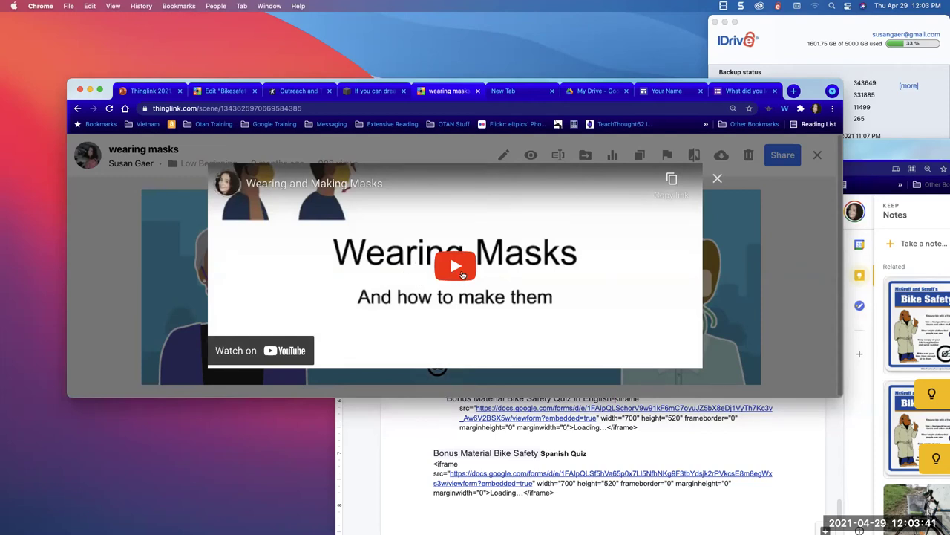
pyautogui.click(148, 277)
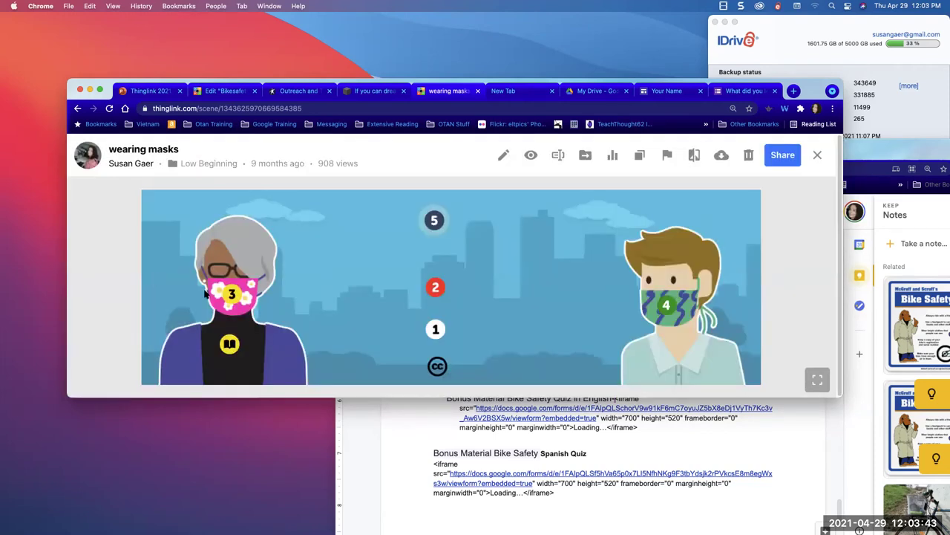
# - Check tag 4's face mask video, tag 5's Google Form and the book tag's Google Slides
pyautogui.click(666, 304)
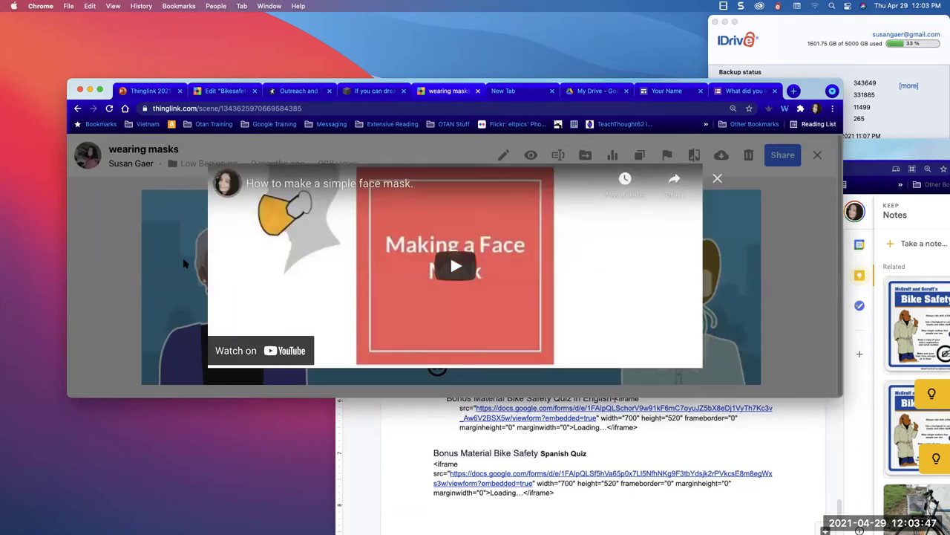
pyautogui.click(205, 327)
pyautogui.click(434, 220)
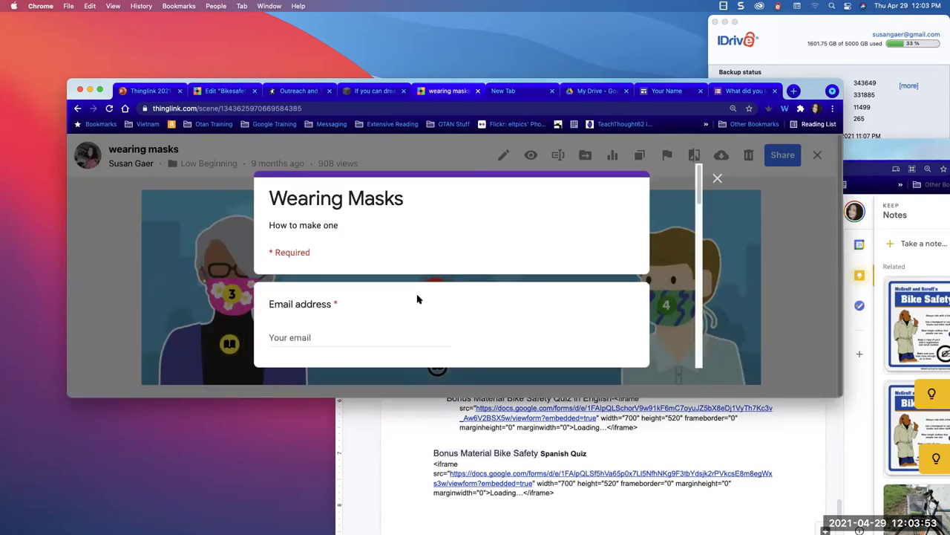
pyautogui.scroll(-3, 377, 319)
pyautogui.scroll(-5, 377, 320)
pyautogui.scroll(-5, 378, 319)
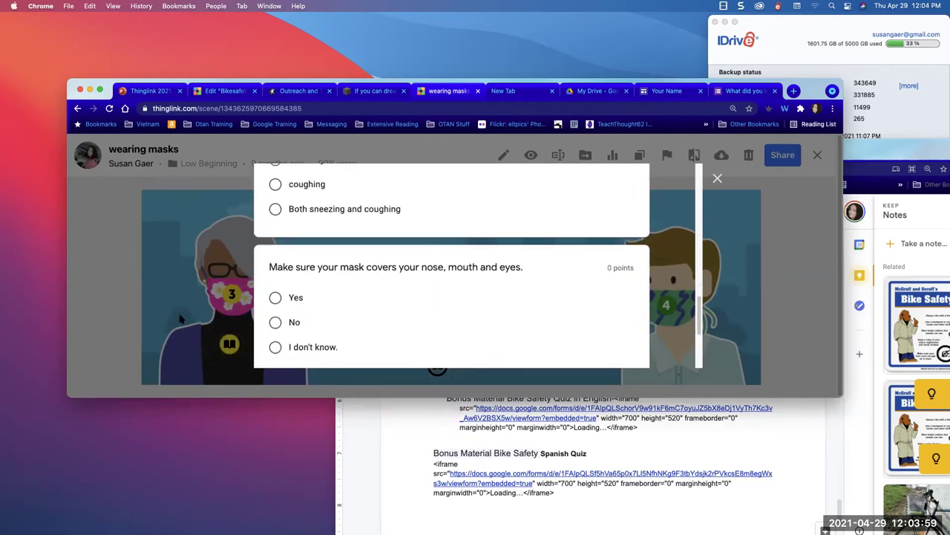
pyautogui.click(180, 318)
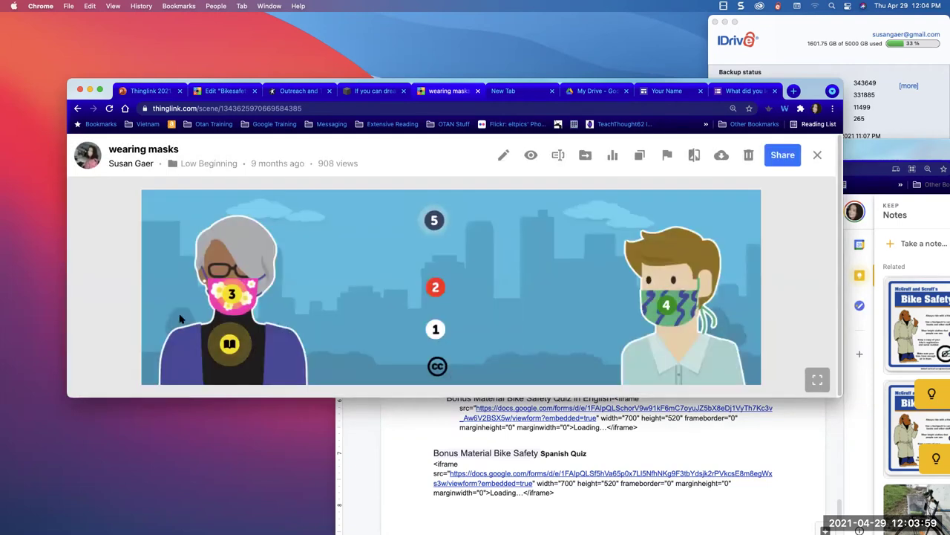
pyautogui.click(232, 348)
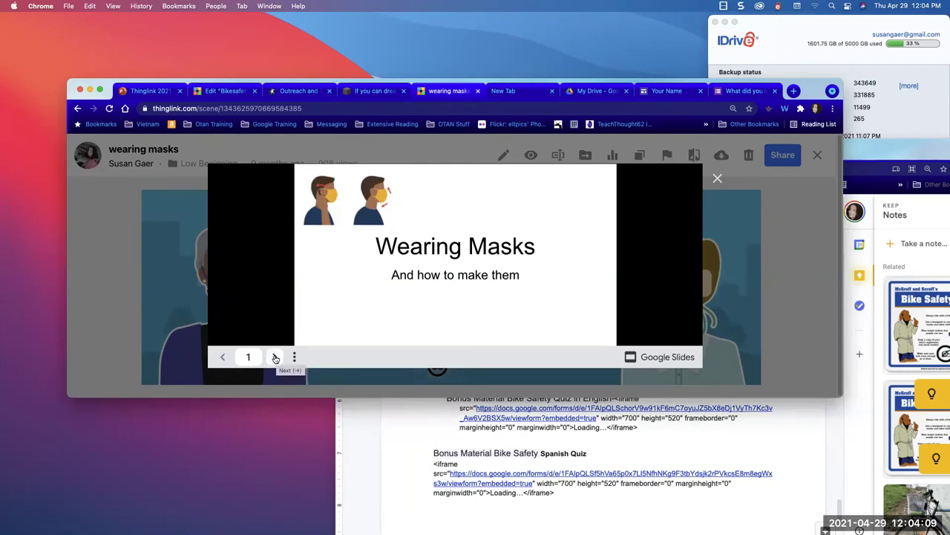
pyautogui.click(121, 235)
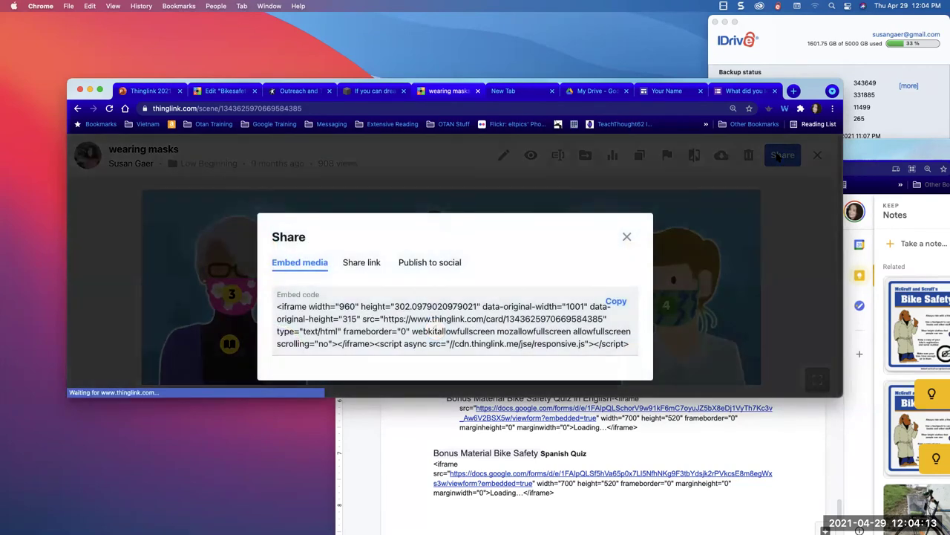
pyautogui.click(781, 155)
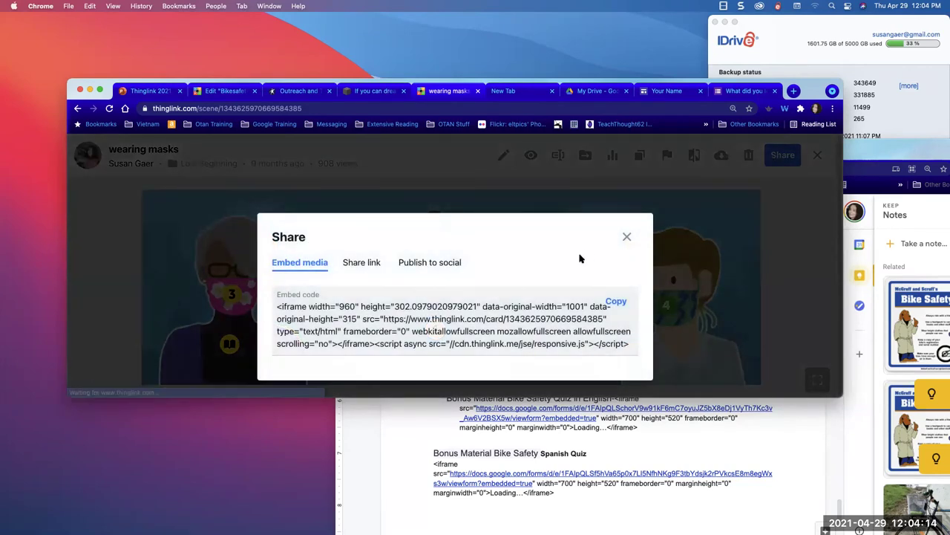
pyautogui.click(360, 263)
pyautogui.click(504, 305)
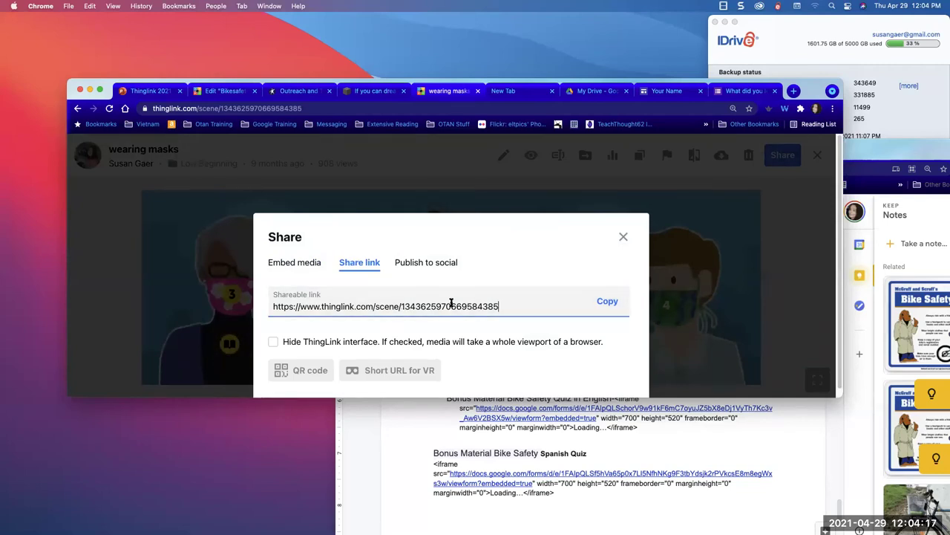
pyautogui.moveTo(450, 305); pyautogui.dragTo(266, 290)
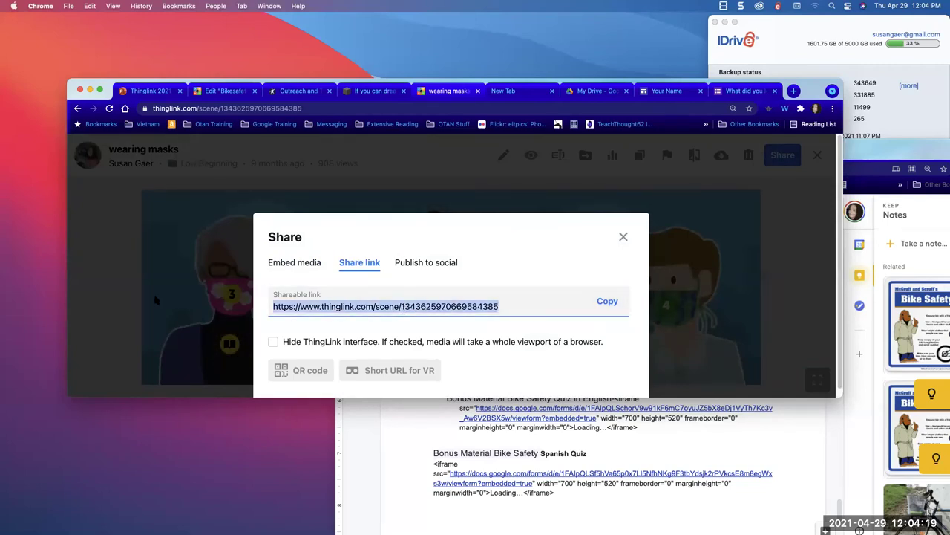
pyautogui.click(107, 219)
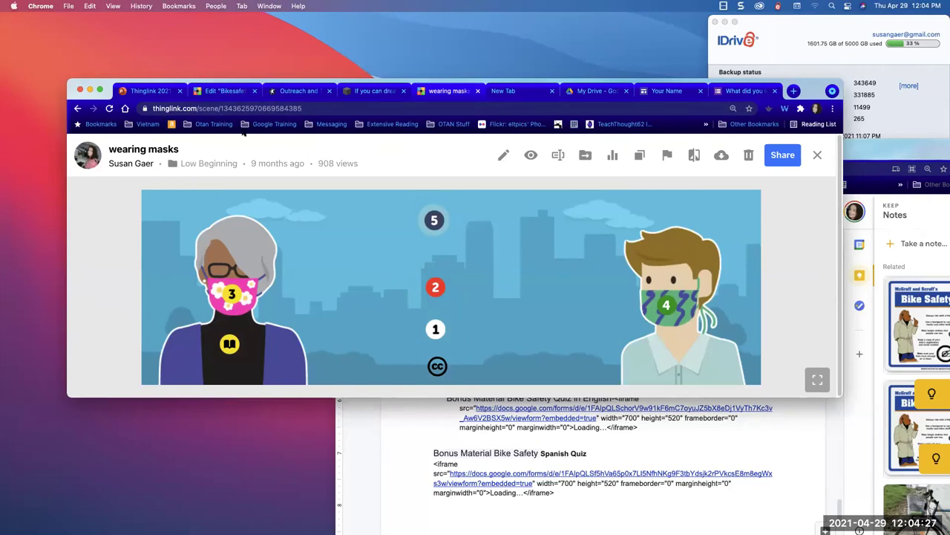
# - Return to the Low Beginning folder and try a media search with 's'
pyautogui.click(77, 108)
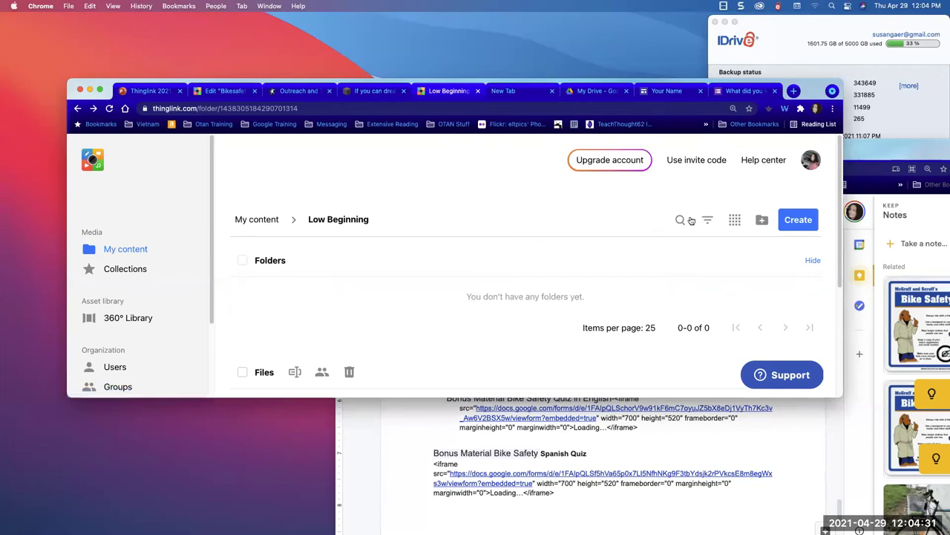
pyautogui.click(681, 219)
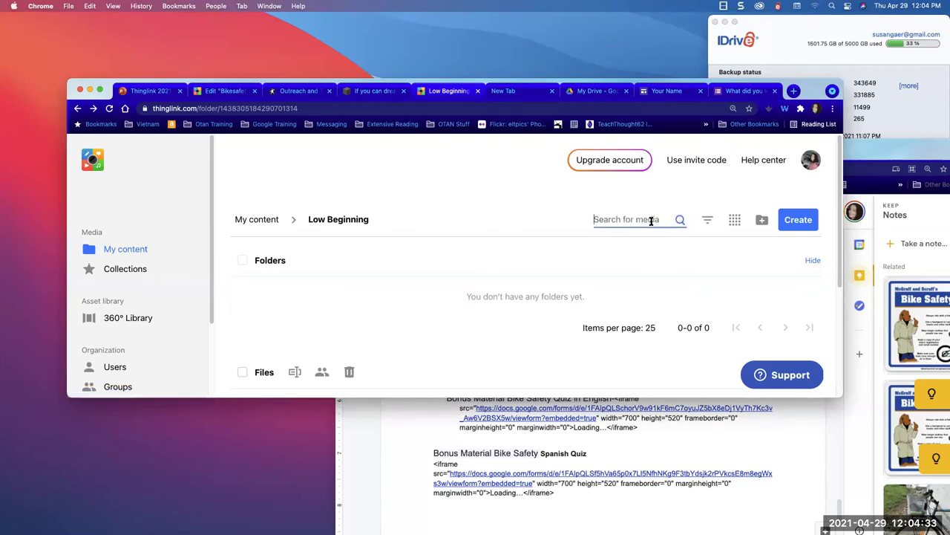
pyautogui.write('susan gaer')
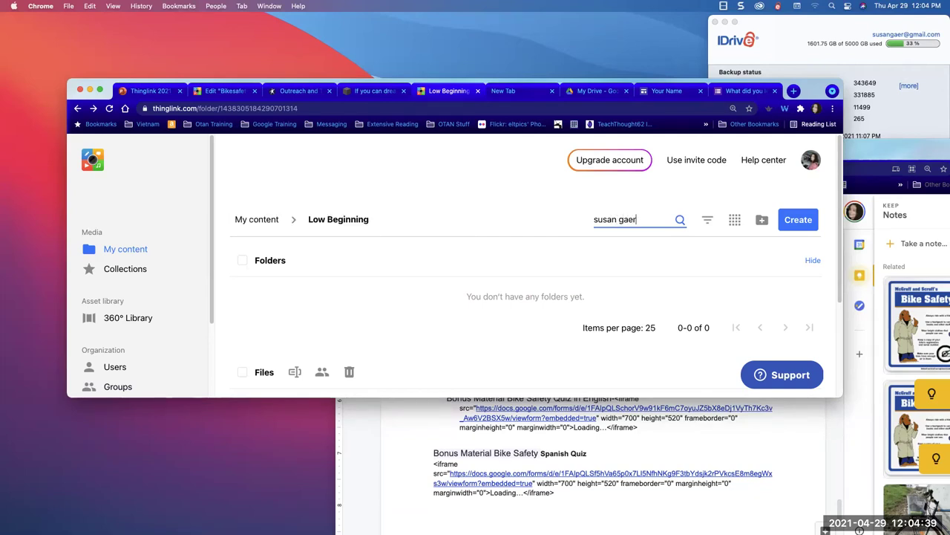
pyautogui.click(681, 220)
pyautogui.scroll(-2, 581, 286)
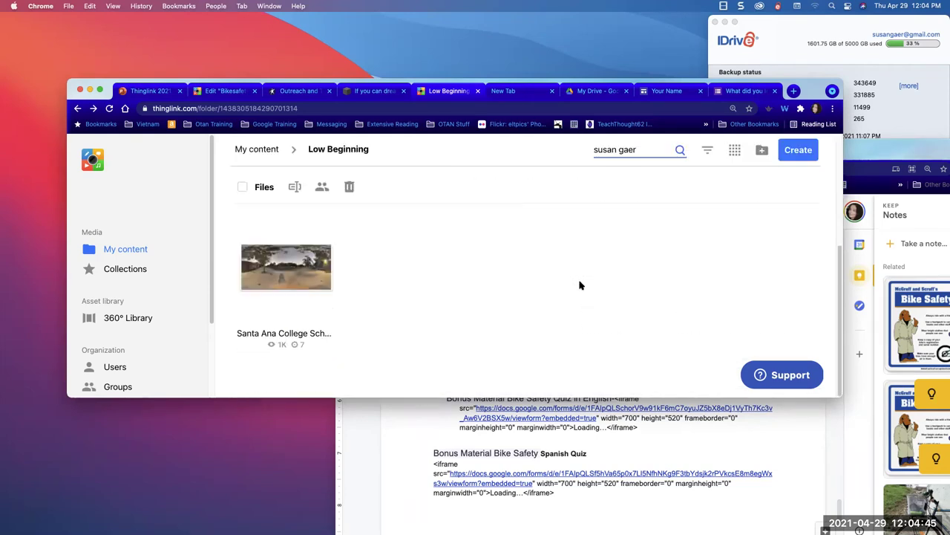
pyautogui.scroll(2, 580, 285)
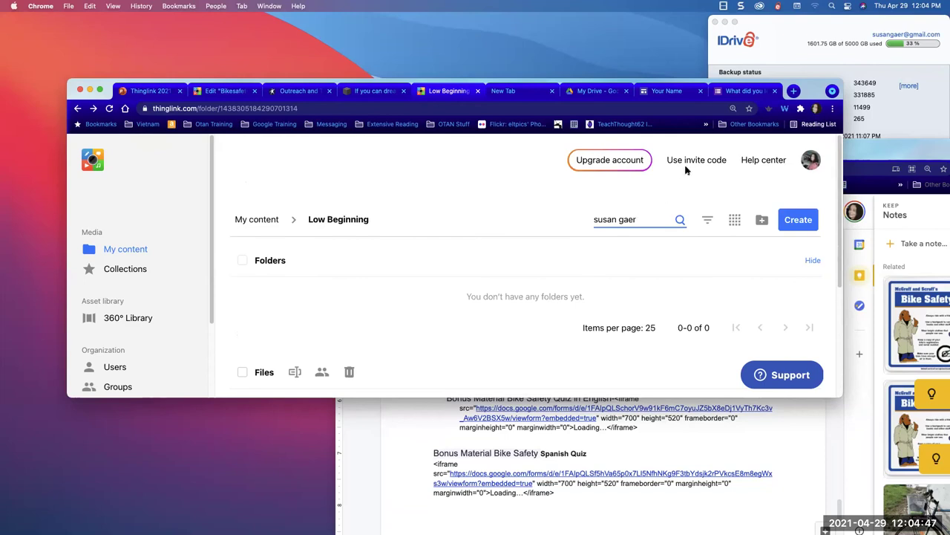
# - Check the invite code dialog and content type filter, then change the search term to 'covid'
pyautogui.click(692, 161)
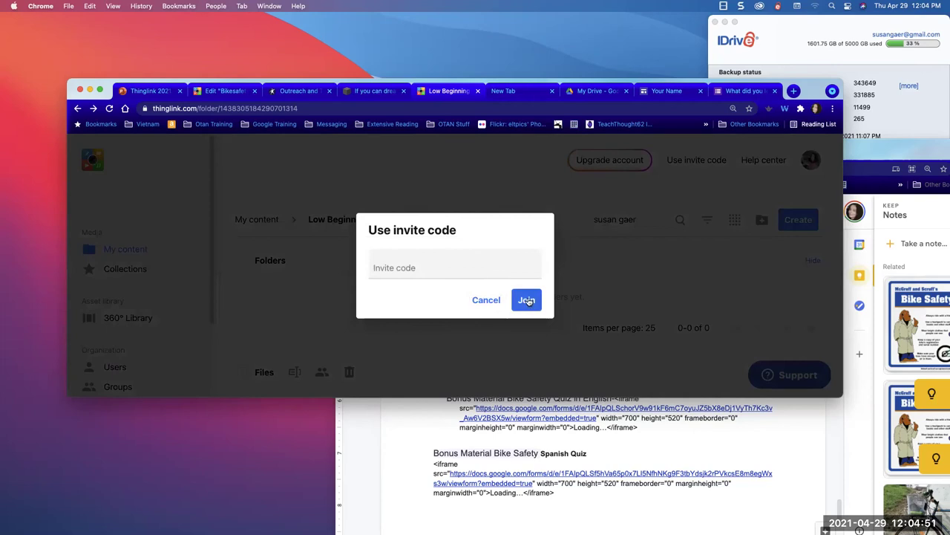
pyautogui.click(633, 268)
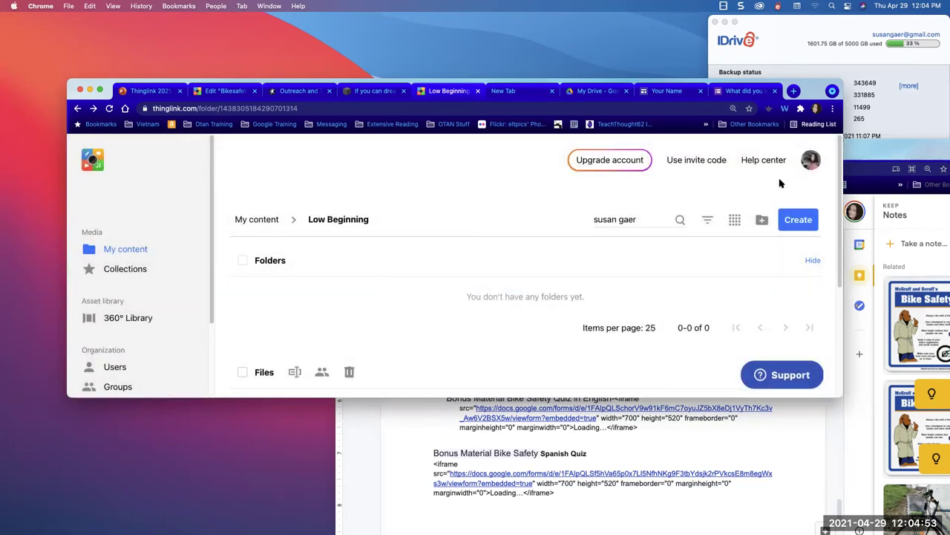
pyautogui.scroll(-1, 705, 219)
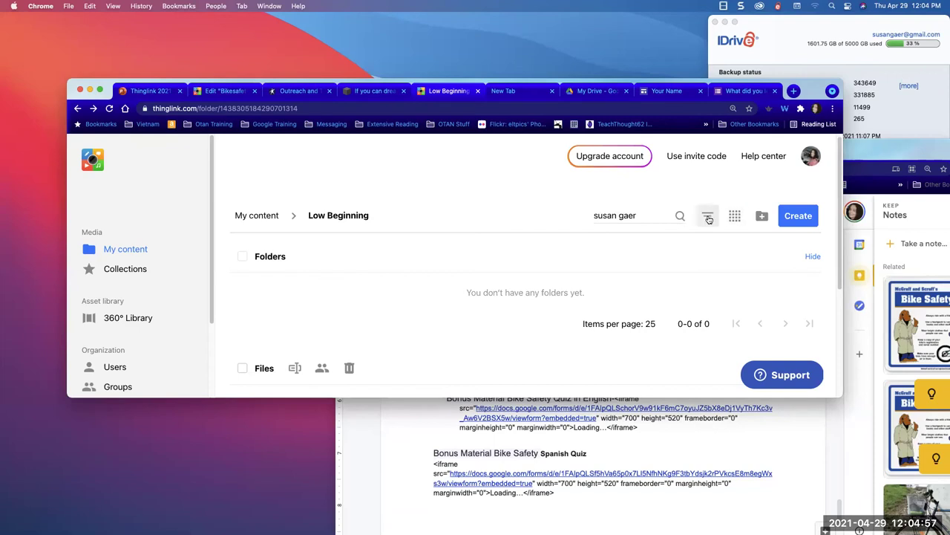
pyautogui.click(707, 215)
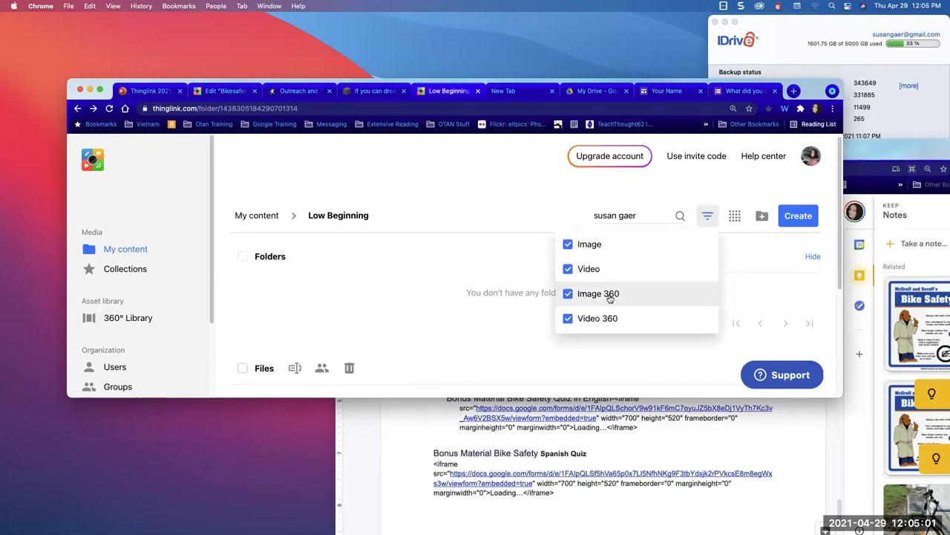
pyautogui.click(606, 246)
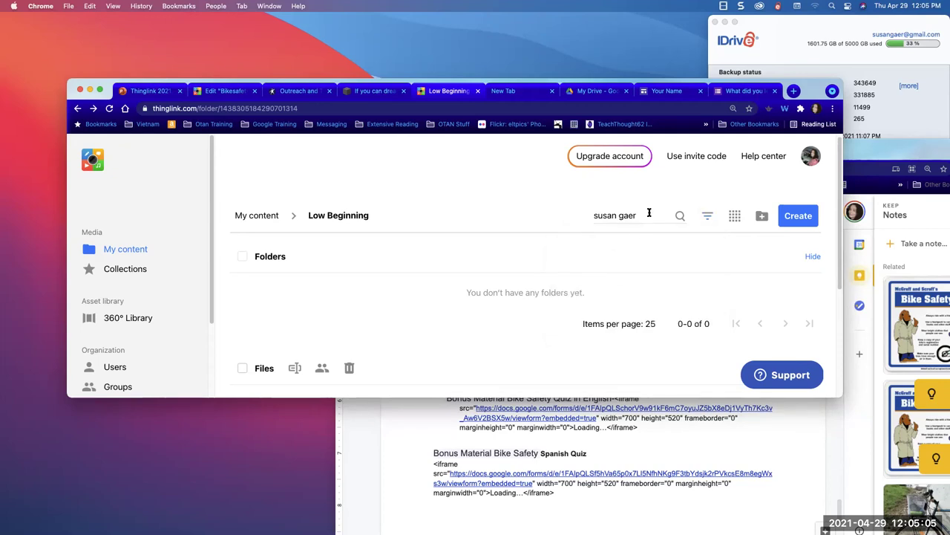
pyautogui.moveTo(649, 214); pyautogui.dragTo(593, 188)
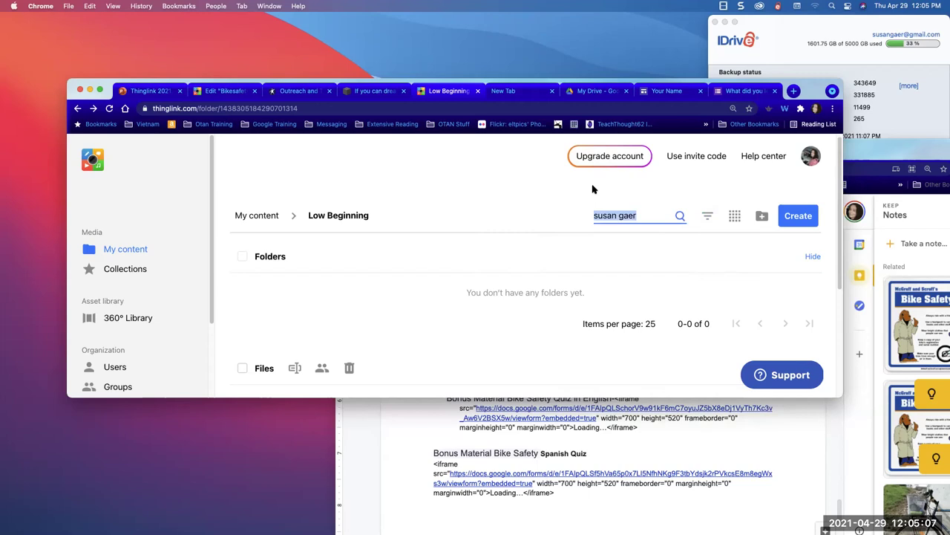
pyautogui.write('covid')
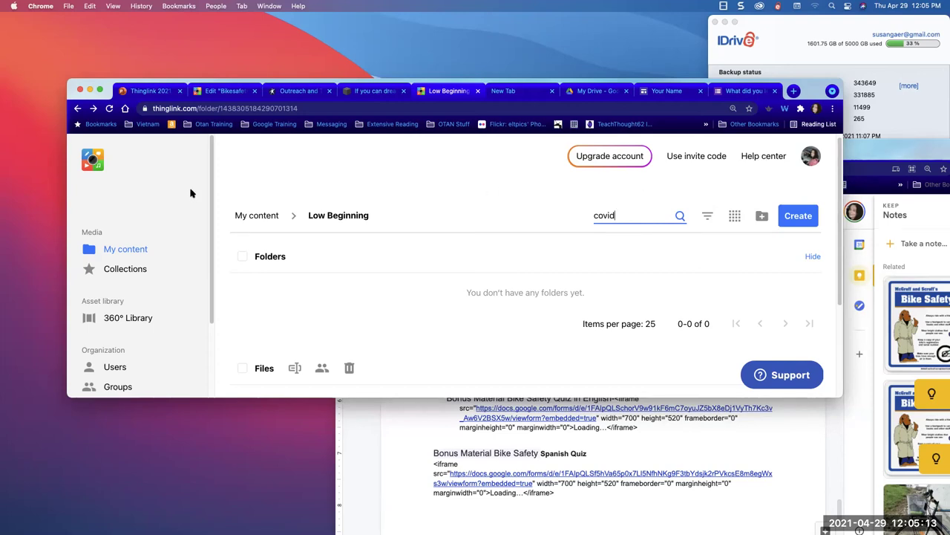
# - Go to Collections and open the 360° Library of curated 360-degree images
pyautogui.click(113, 269)
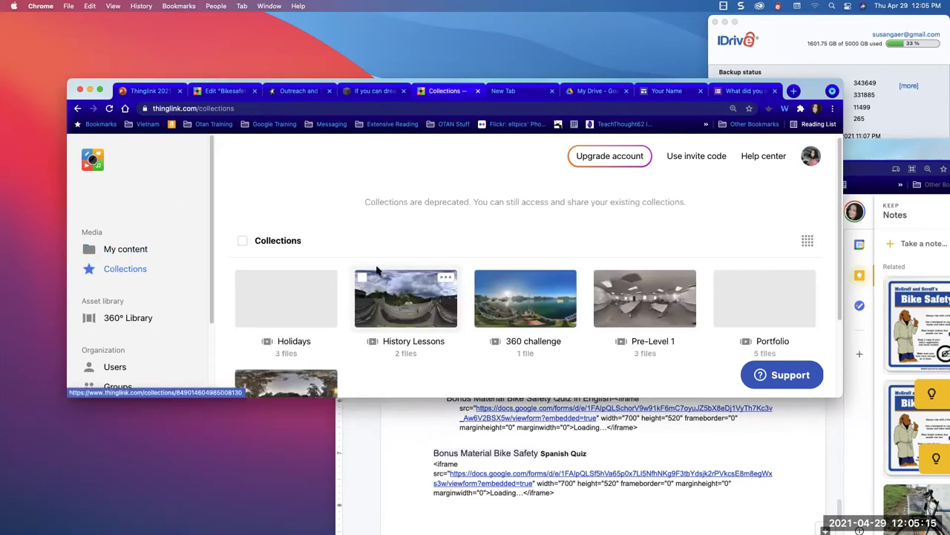
pyautogui.scroll(-3, 644, 232)
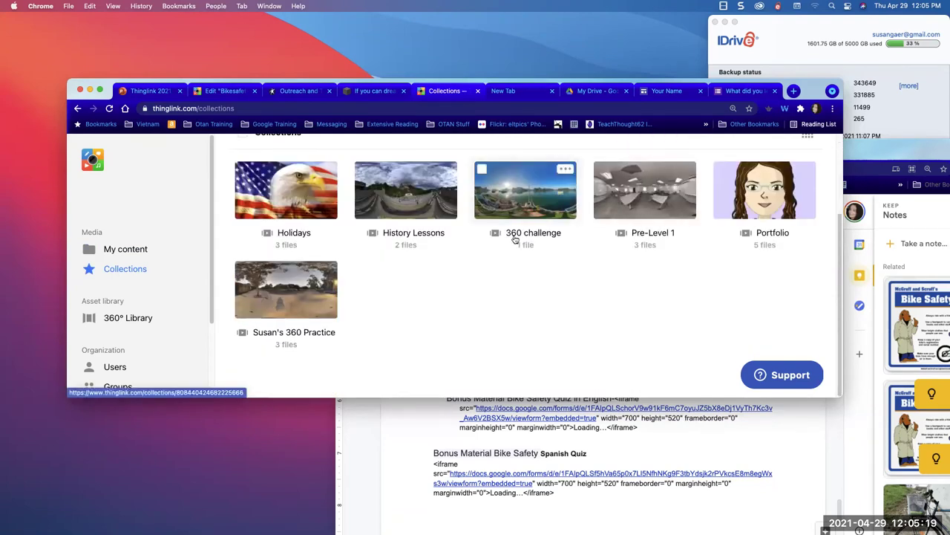
pyautogui.click(112, 269)
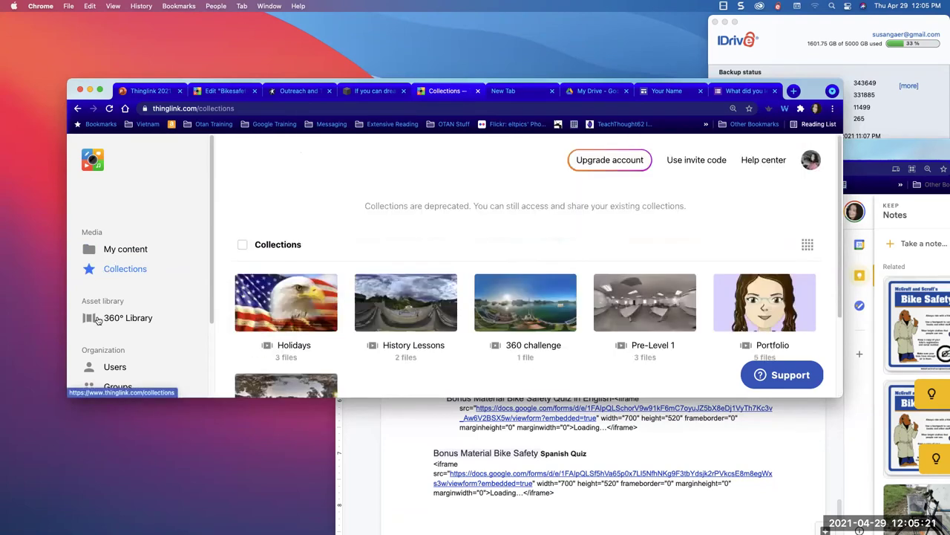
pyautogui.click(99, 319)
pyautogui.scroll(-2, 104, 323)
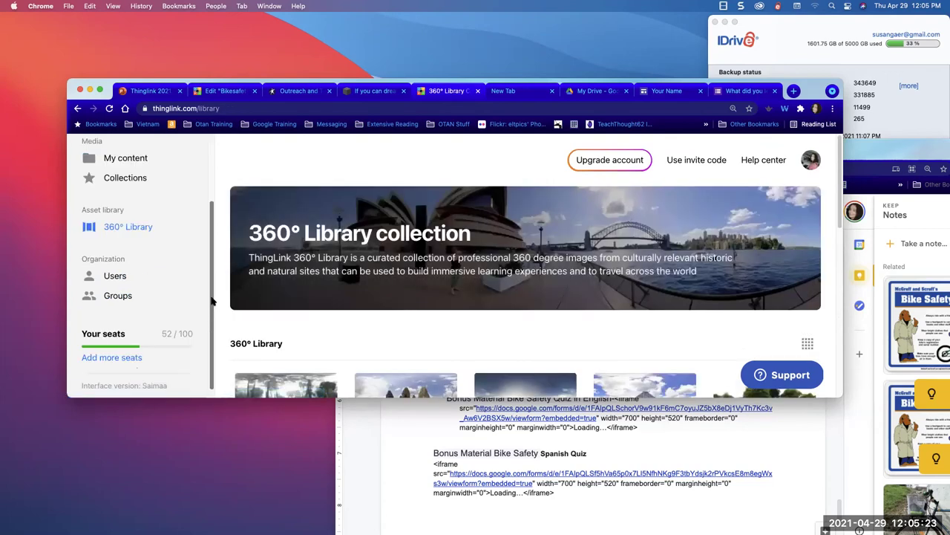
pyautogui.scroll(2, 130, 332)
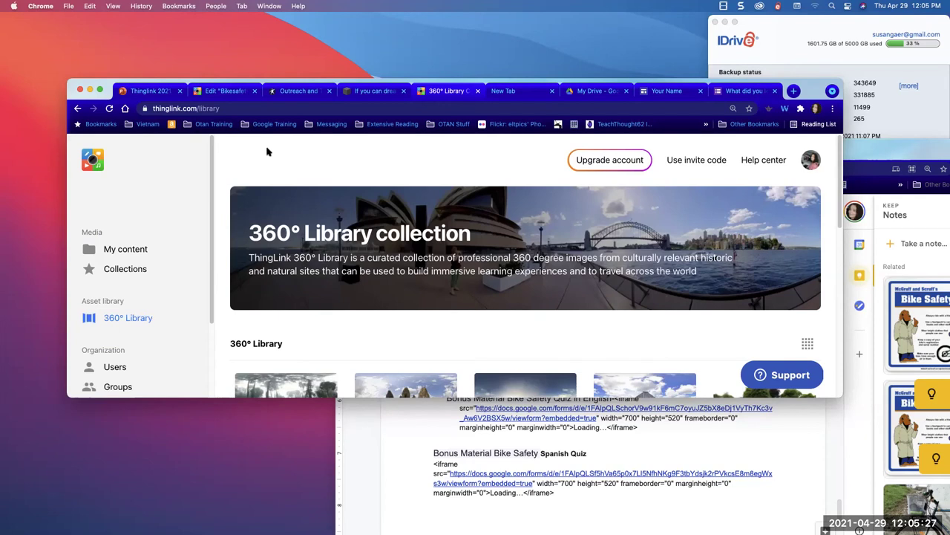
# - Load thinglink.com to reach My content, then open and close the profile menu
pyautogui.click(227, 108)
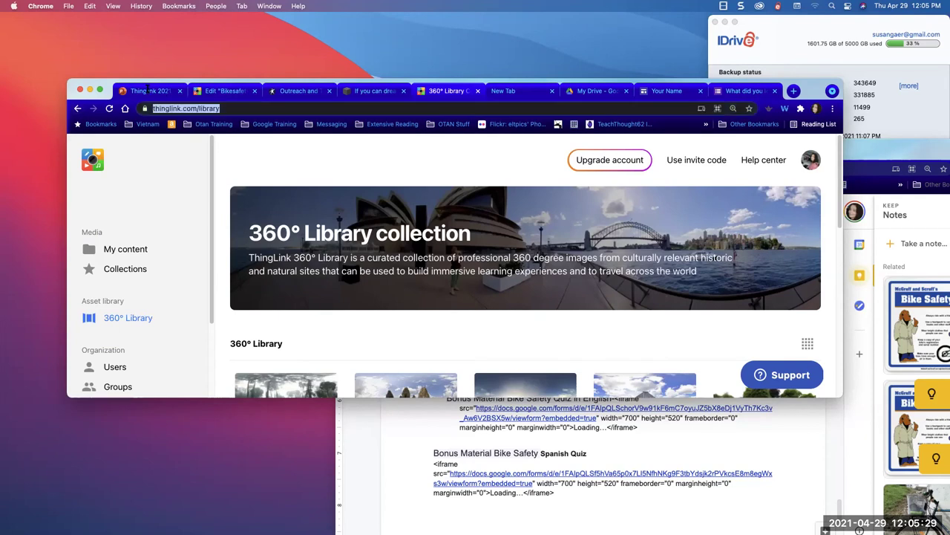
pyautogui.write('thinglink')
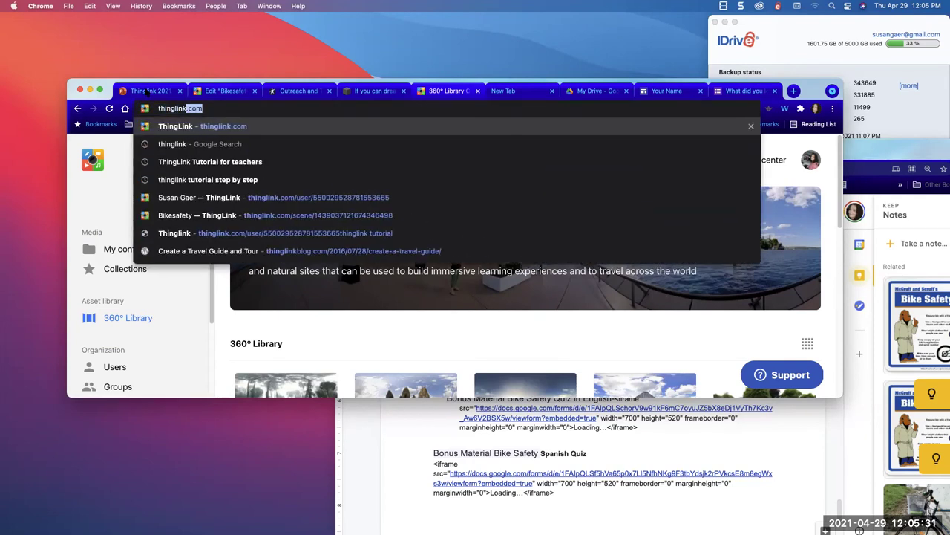
pyautogui.press('Return')
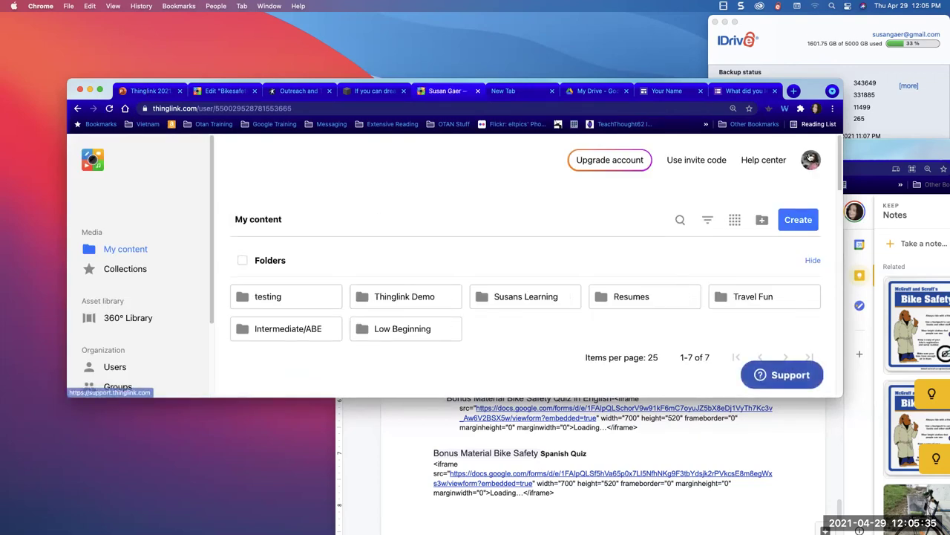
pyautogui.click(811, 160)
pyautogui.click(547, 199)
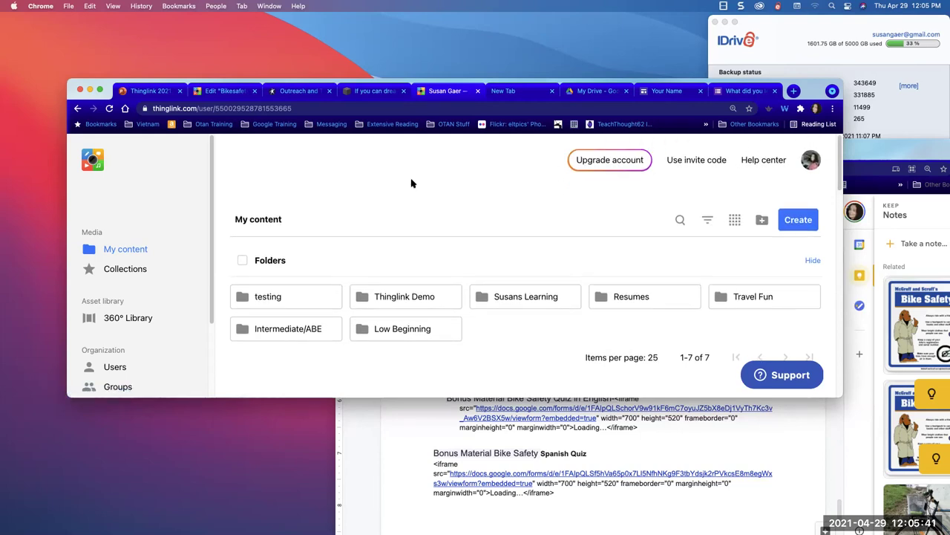
# - Search the Help Center for 'how to find explore' and scroll through the 73 results
pyautogui.click(773, 159)
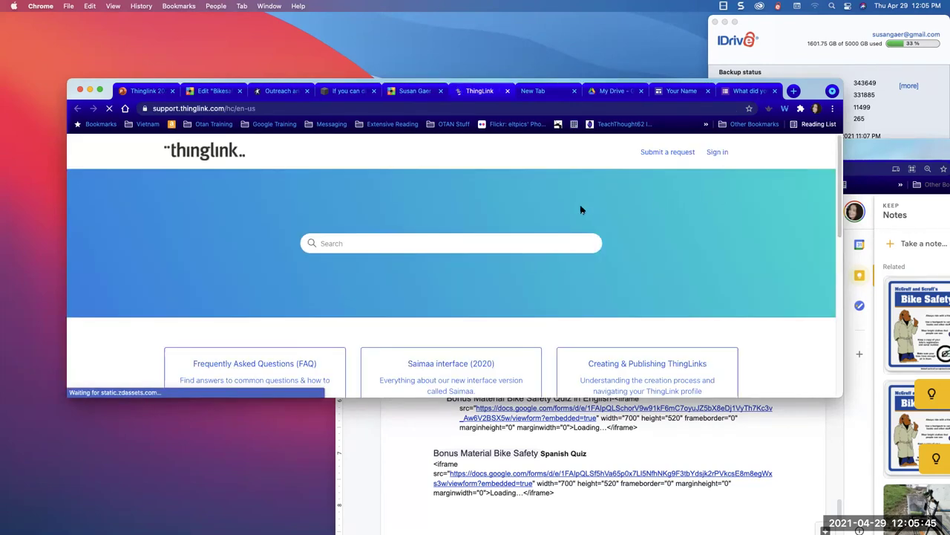
pyautogui.click(494, 239)
pyautogui.write('how to')
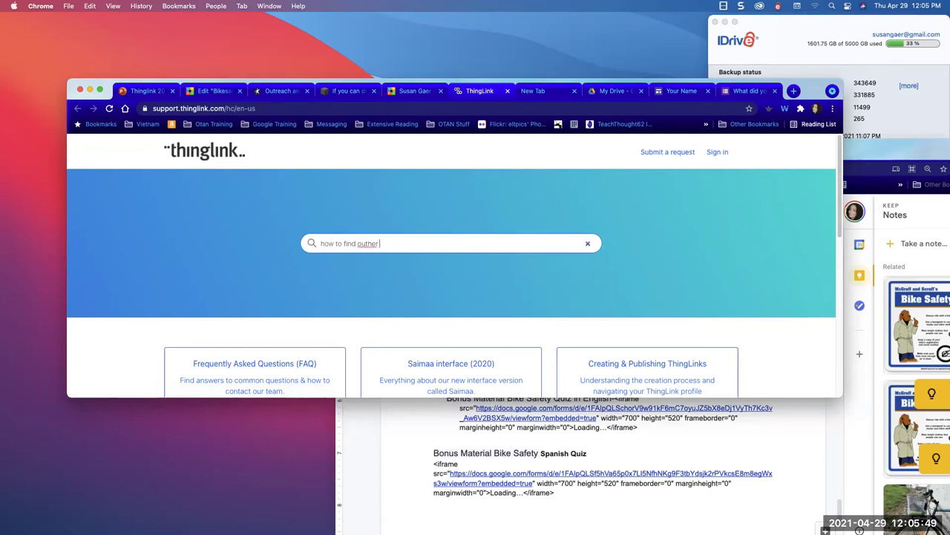
pyautogui.write(' find outher')
pyautogui.press('BackSpace')
pyautogui.press('BackSpace')
pyautogui.write('to find ')
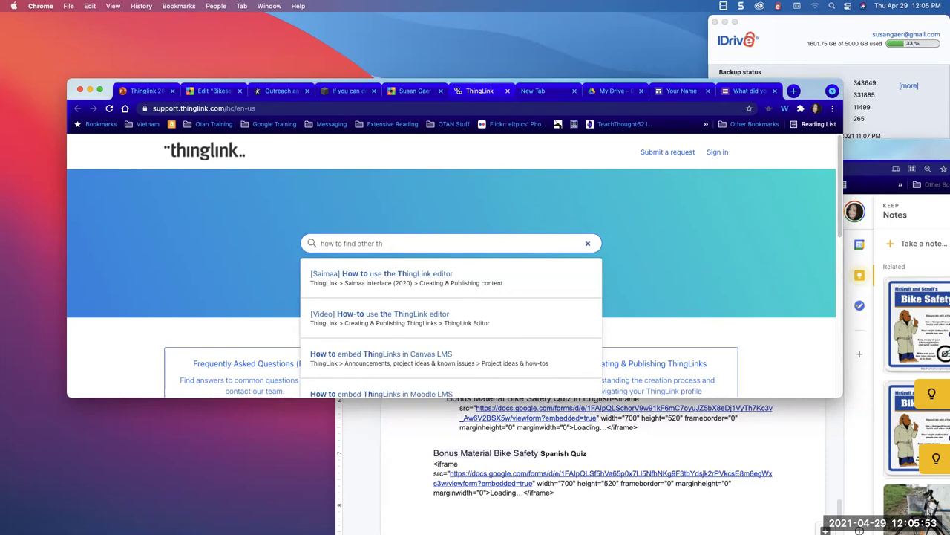
pyautogui.write('explore')
pyautogui.press('Return')
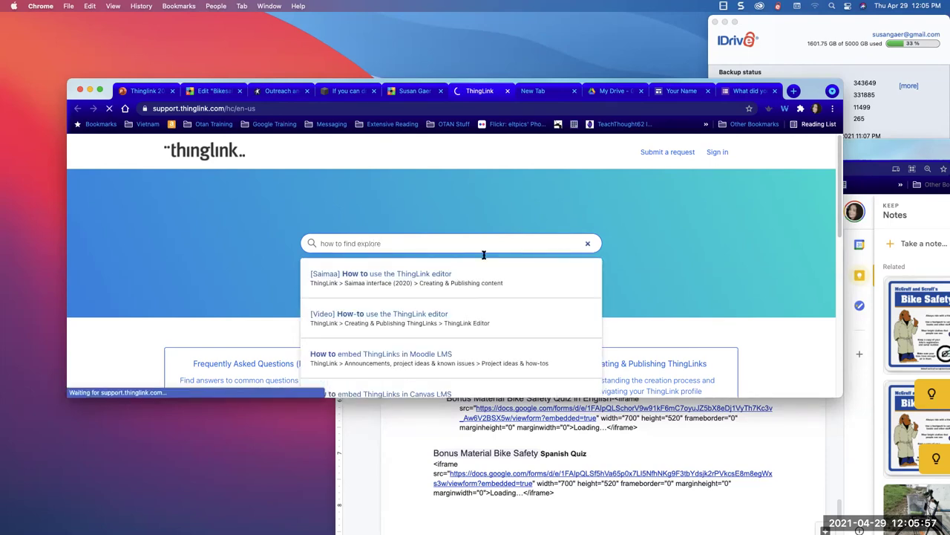
pyautogui.scroll(-3, 447, 315)
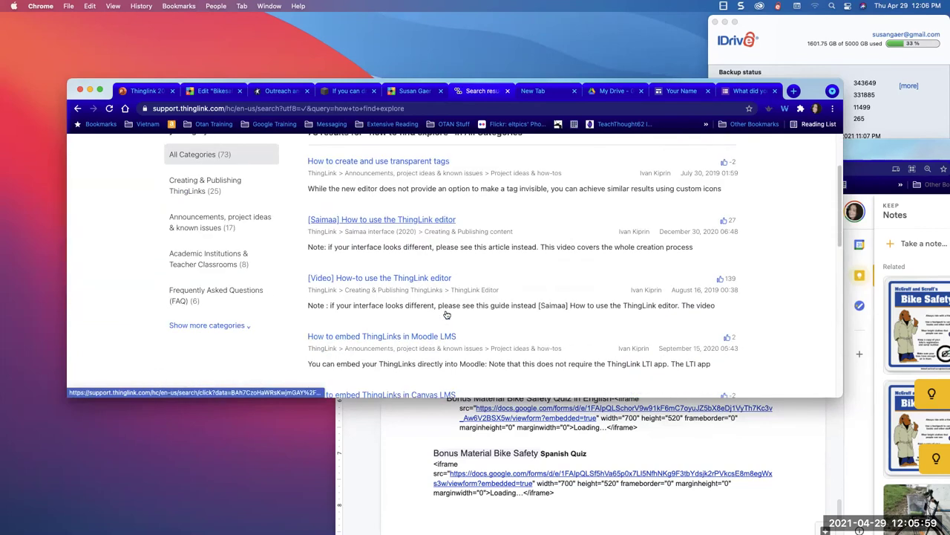
pyautogui.scroll(-8, 447, 315)
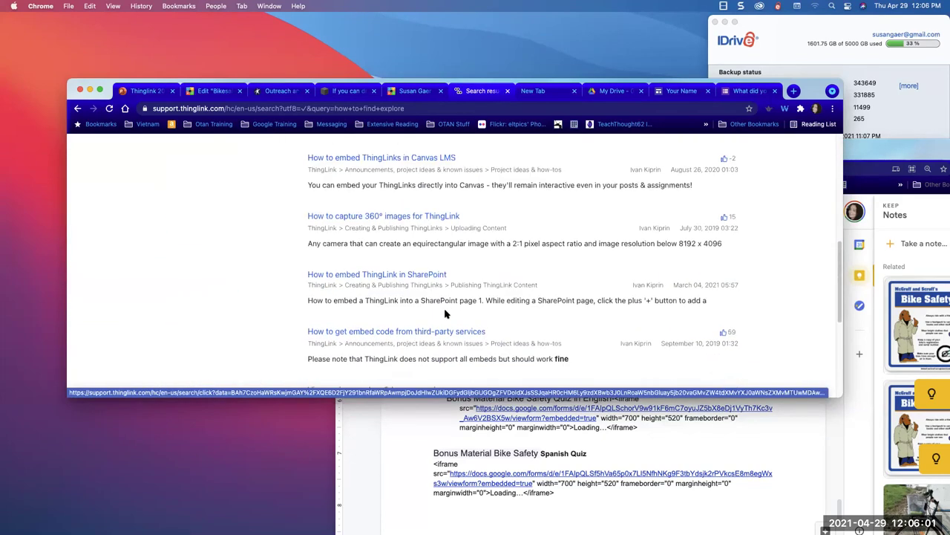
pyautogui.scroll(-2, 446, 315)
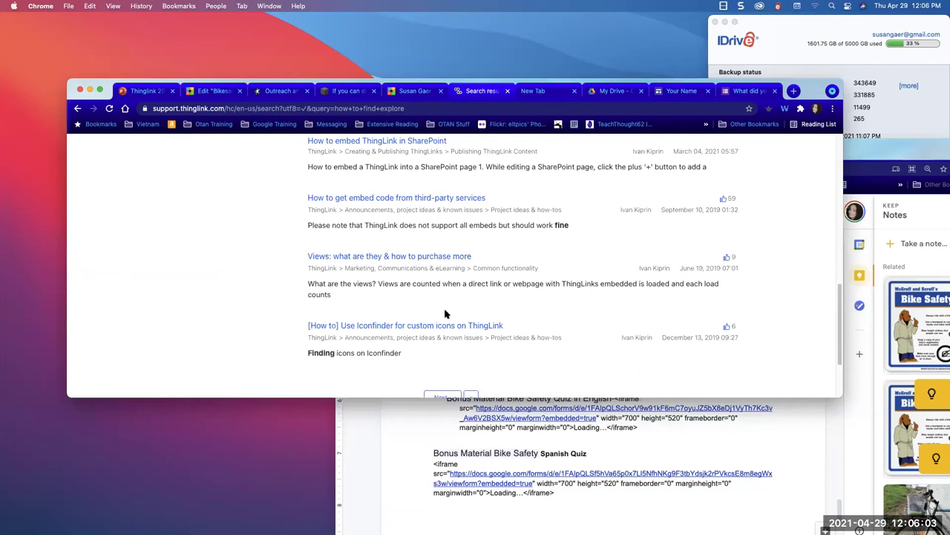
pyautogui.scroll(13, 429, 270)
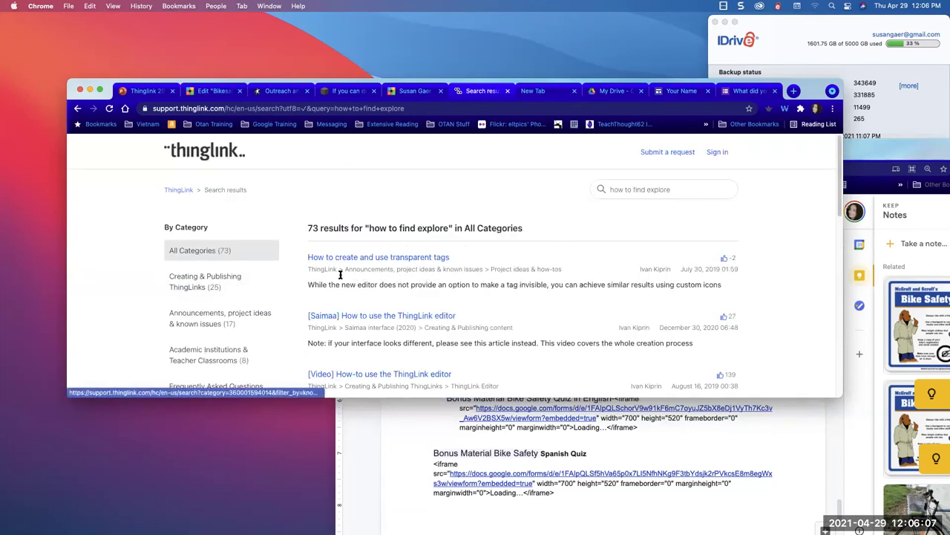
# - From the help centre home page, search the articles for 'share'
pyautogui.click(179, 191)
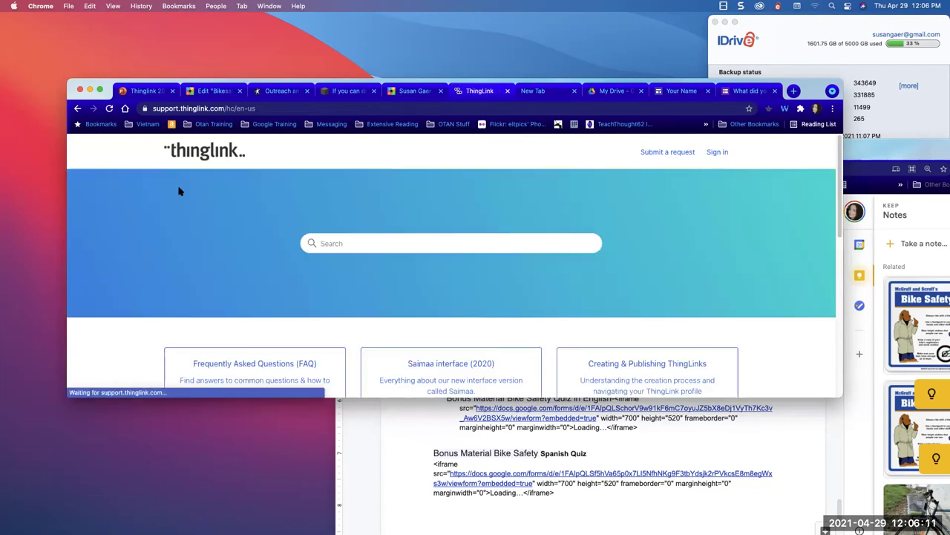
pyautogui.click(351, 248)
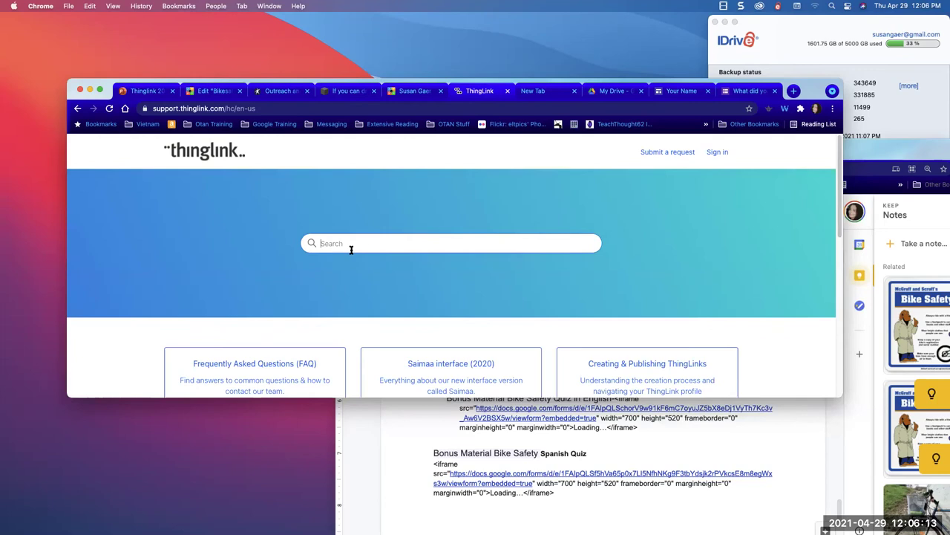
pyautogui.write('share')
pyautogui.press('Return')
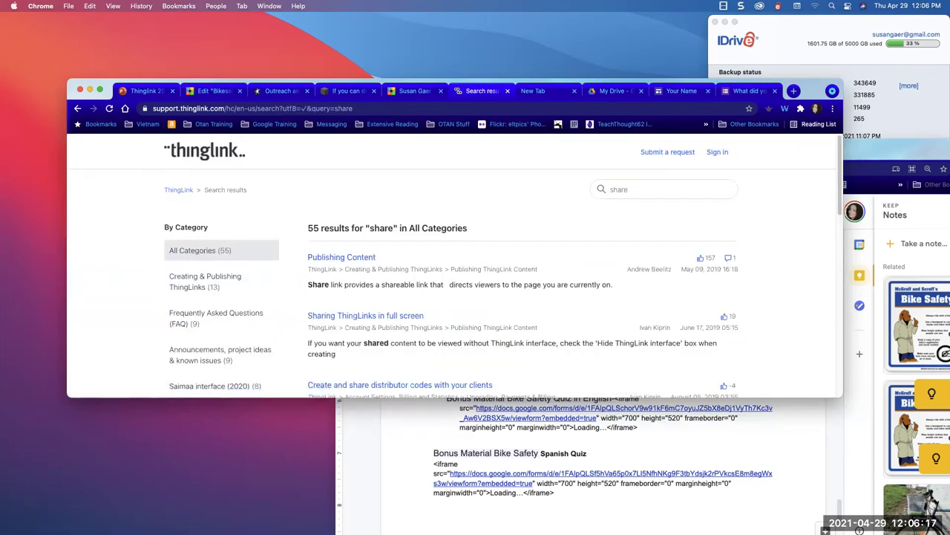
# - Filter the 'share' results to FAQ articles, look through them, and return home
pyautogui.scroll(-1, 353, 317)
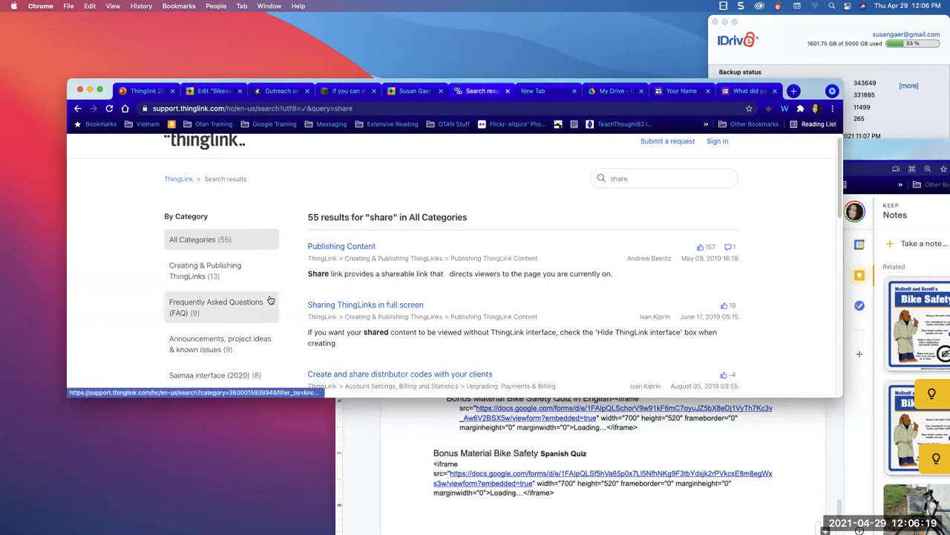
pyautogui.click(225, 297)
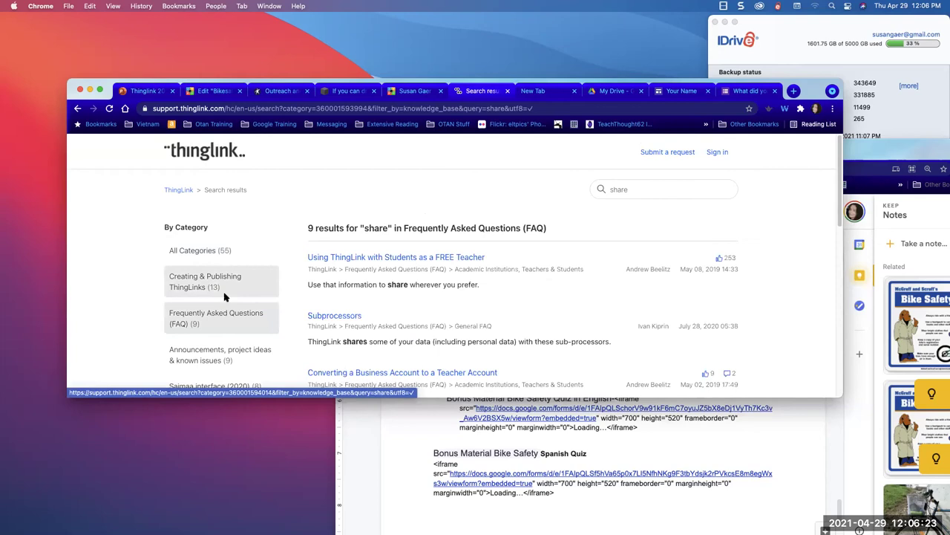
pyautogui.scroll(-1, 353, 347)
pyautogui.scroll(-1, 352, 347)
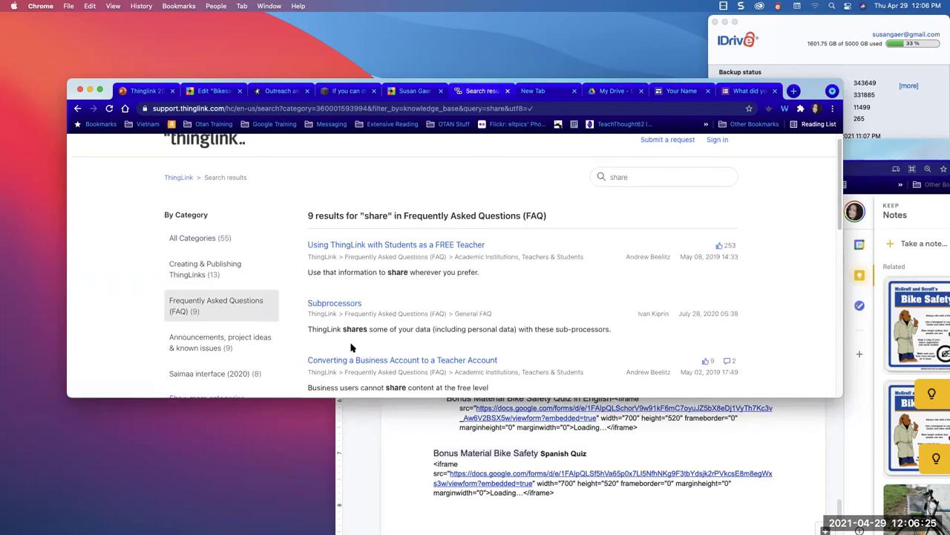
pyautogui.scroll(-5, 376, 241)
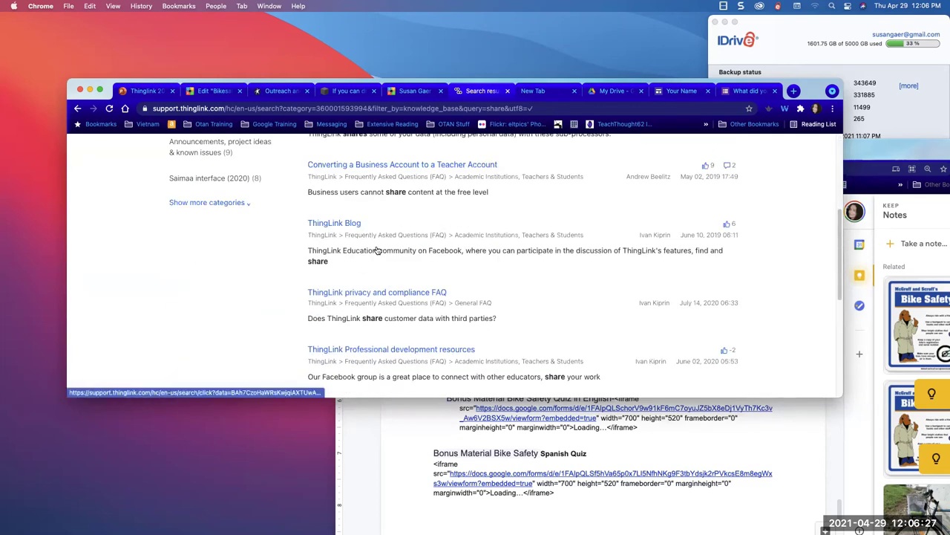
pyautogui.scroll(5, 376, 246)
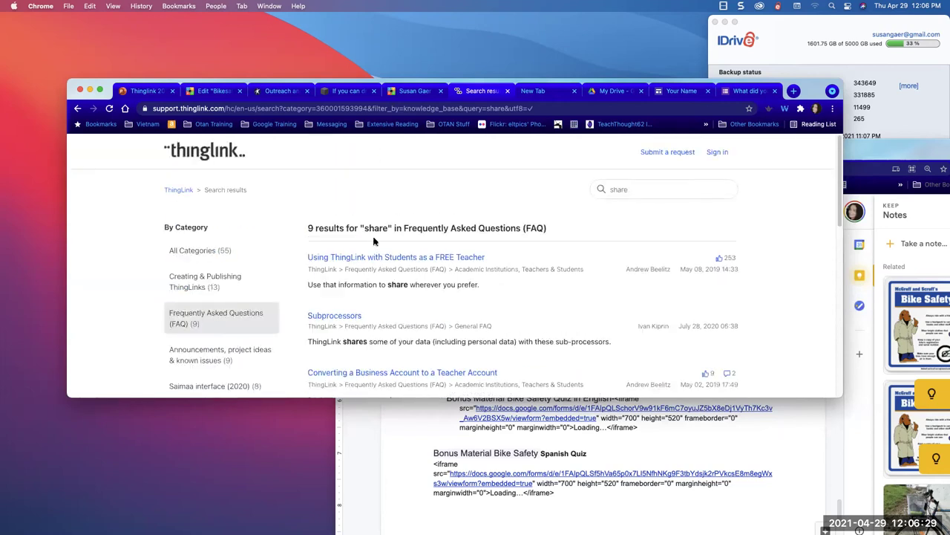
pyautogui.click(171, 190)
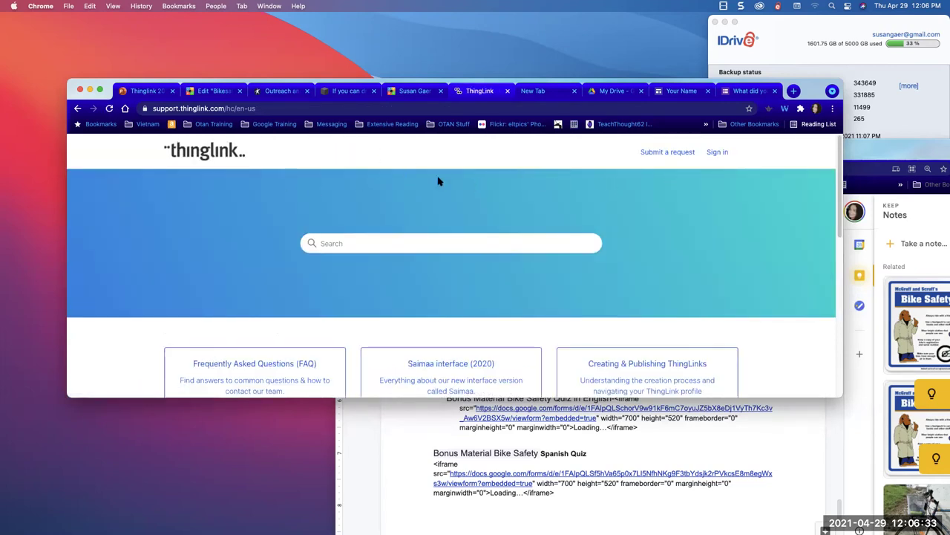
# - Sign in to the ThingLink Help Center through Sign in with Google, choosing your Google account
pyautogui.click(715, 154)
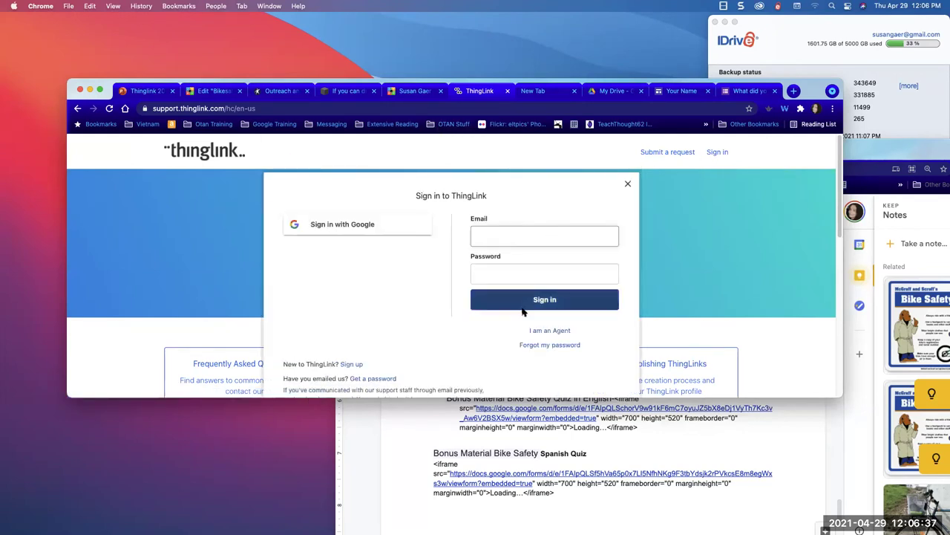
pyautogui.click(401, 223)
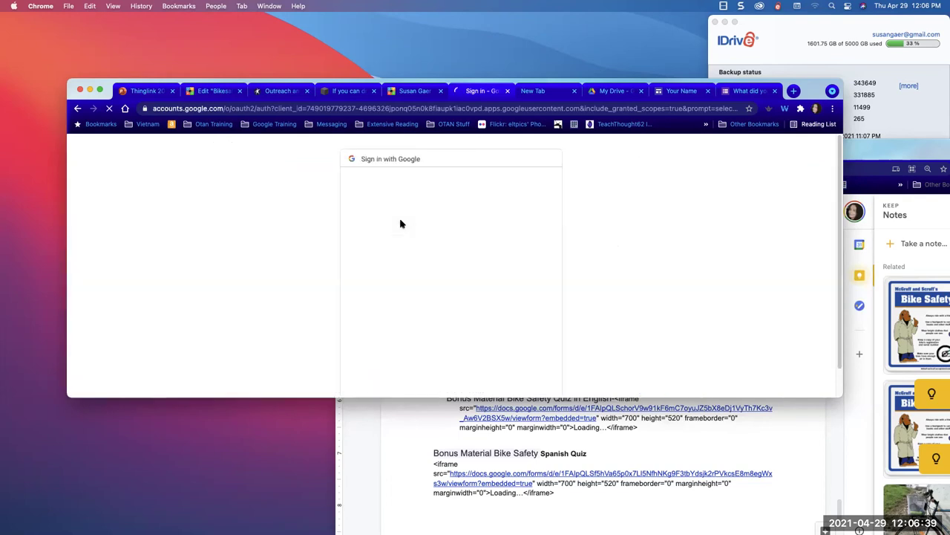
pyautogui.click(409, 257)
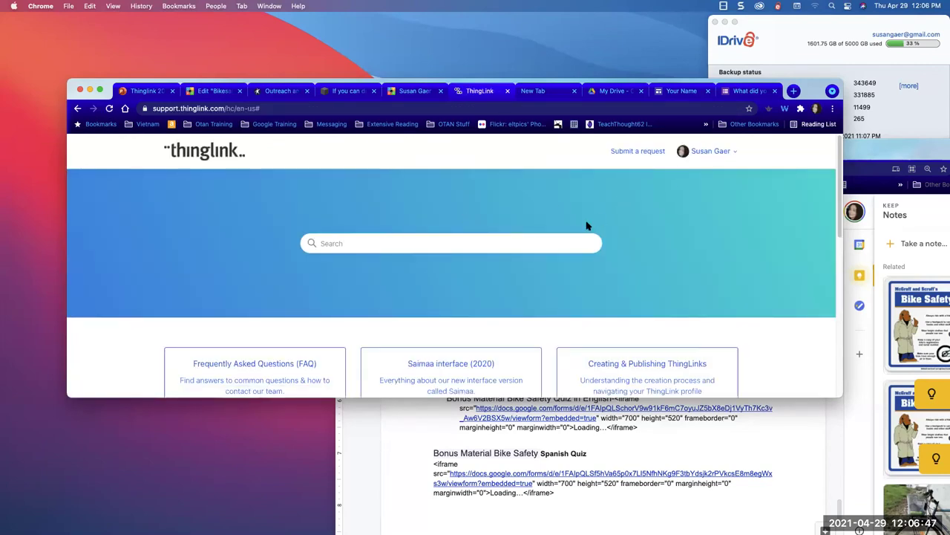
# - Go to the main ThingLink site by entering 'thinglink' in the address bar
pyautogui.click(294, 110)
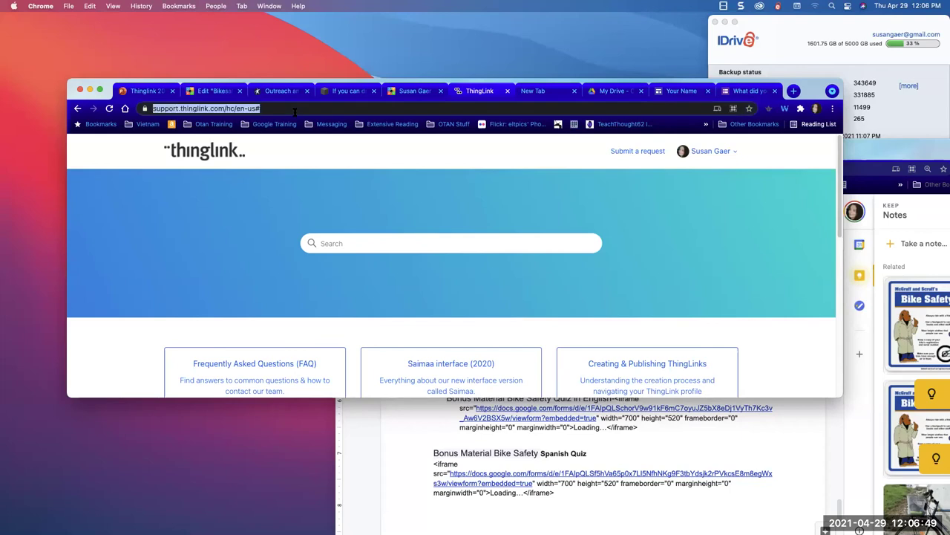
pyautogui.write('thinglink')
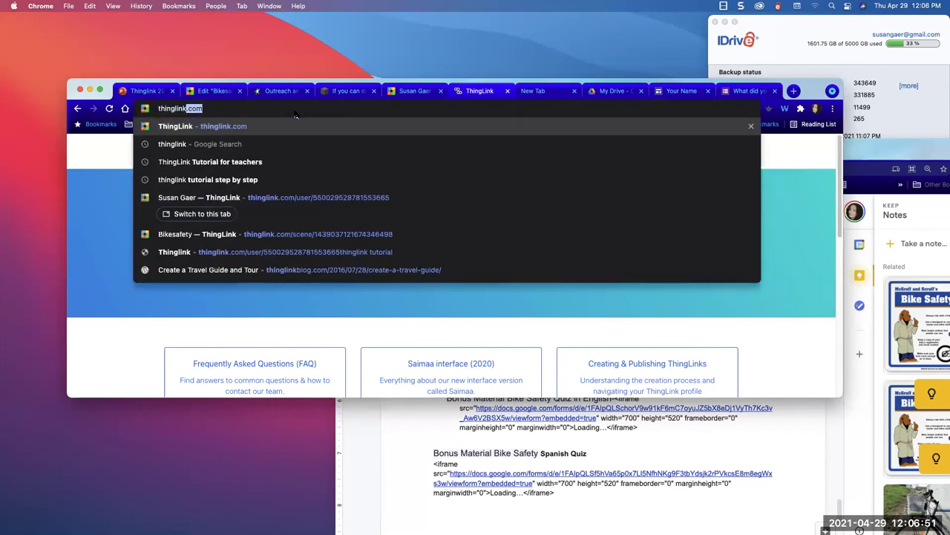
pyautogui.press('Return')
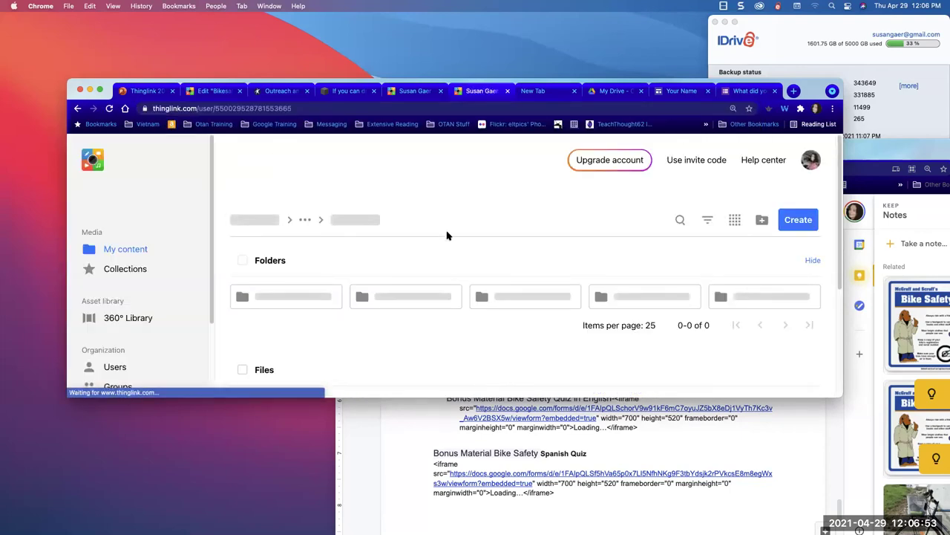
pyautogui.scroll(-5, 450, 234)
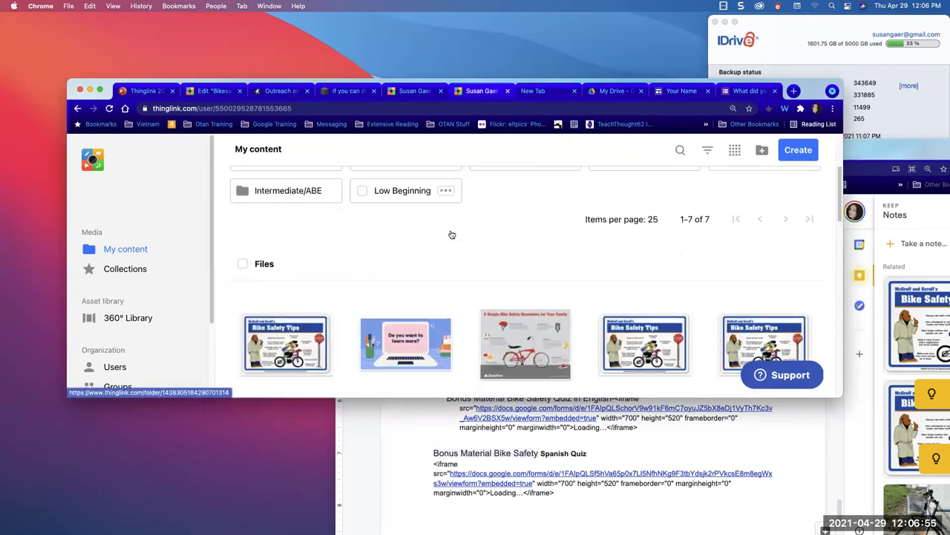
# - Browse Collections and the 360° Library, ending on the Users management page
pyautogui.click(124, 269)
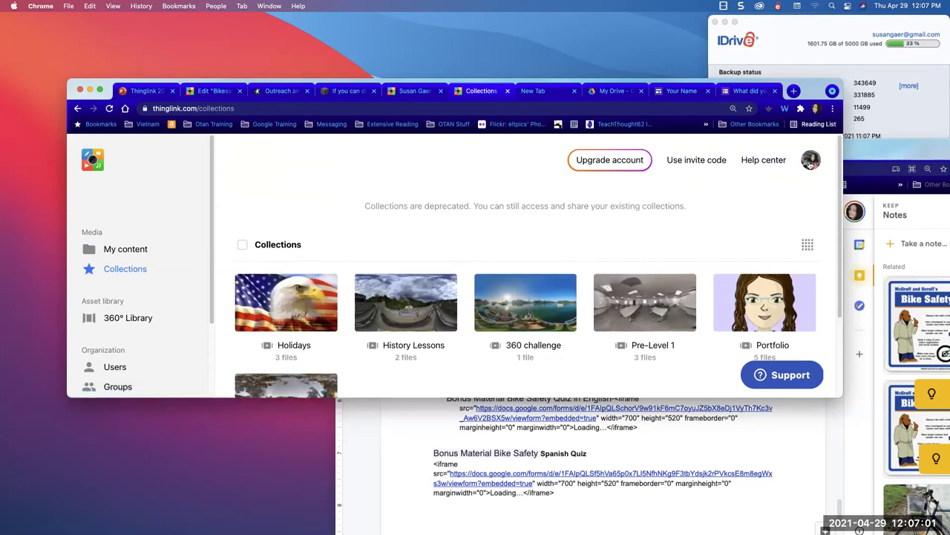
pyautogui.moveTo(810, 165)
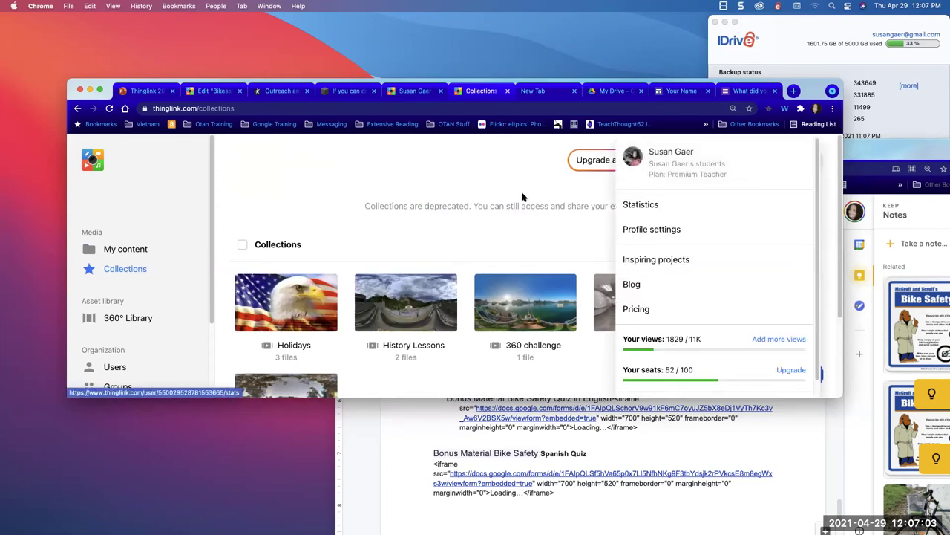
pyautogui.scroll(-3, 522, 215)
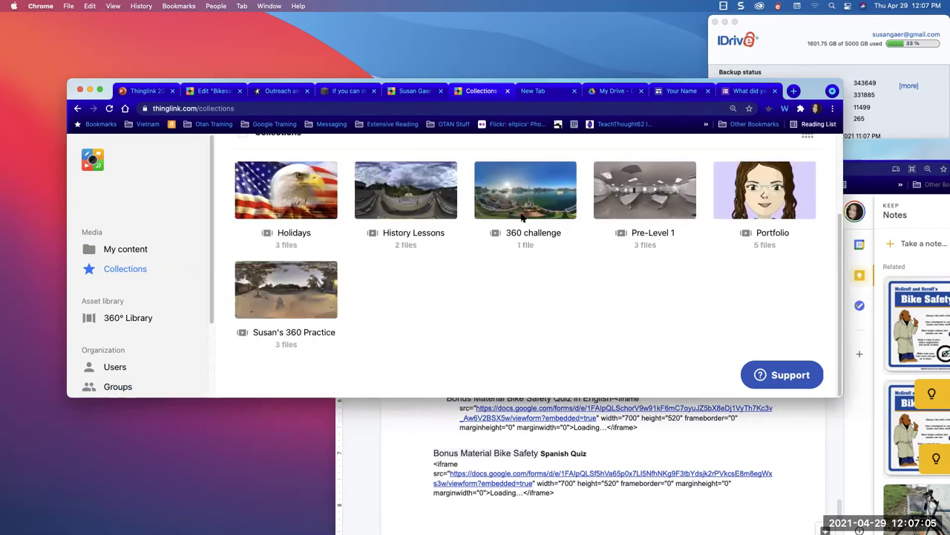
pyautogui.scroll(-3, 80, 296)
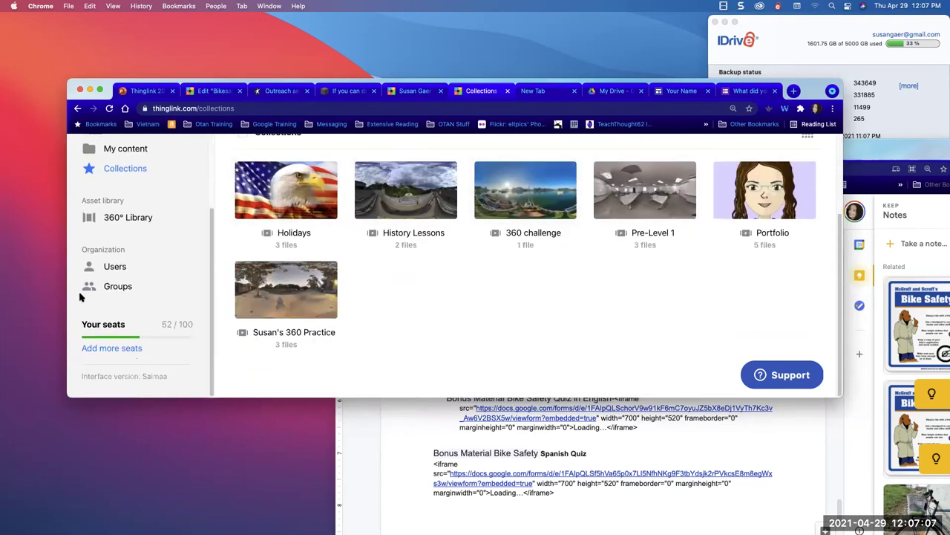
pyautogui.click(142, 238)
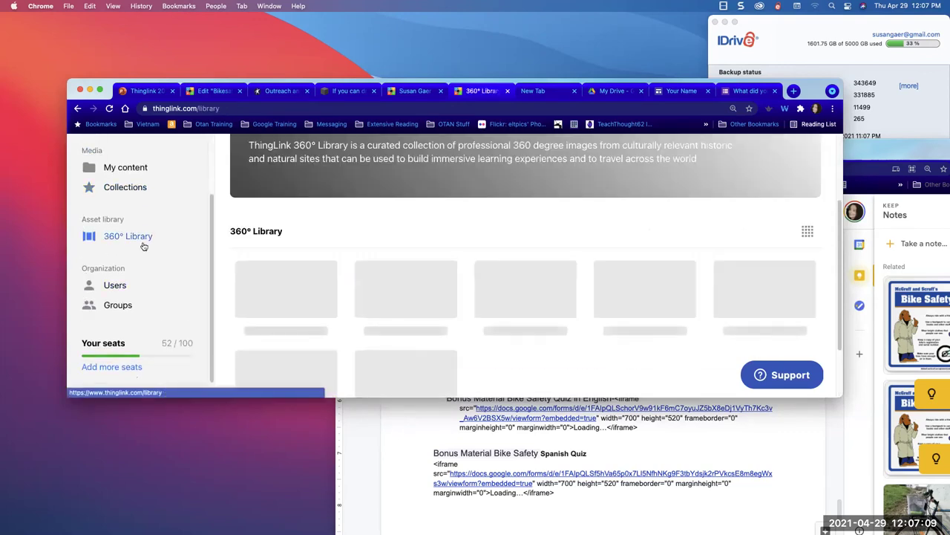
pyautogui.scroll(3, 291, 284)
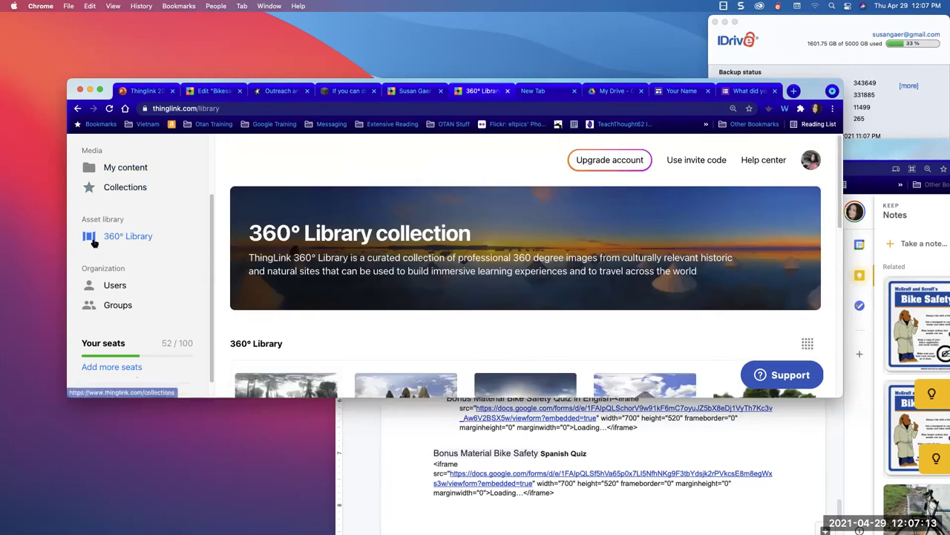
pyautogui.click(94, 288)
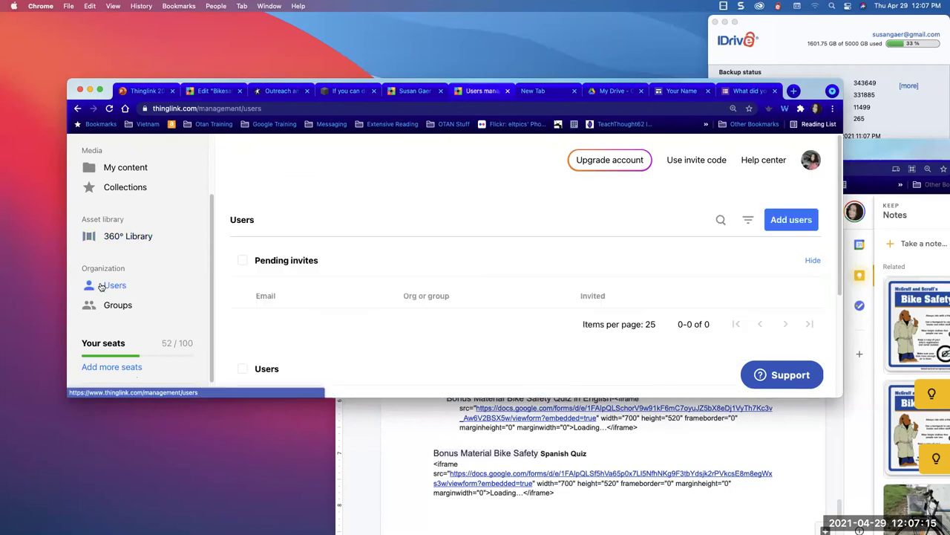
# - Go back to My content from the sidebar
pyautogui.click(130, 167)
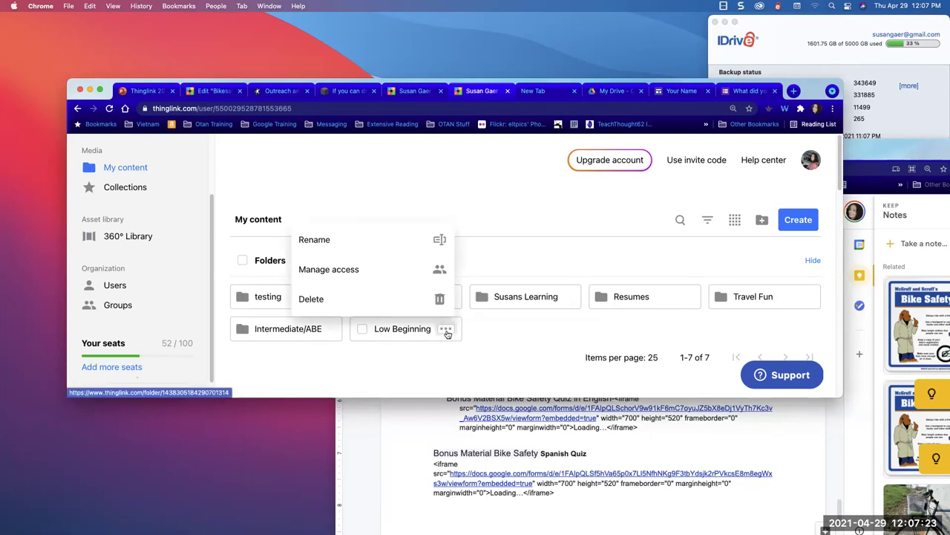
# - Check the Low Beginning folder's No access and Add users options unchanged, then open the folder
pyautogui.click(444, 274)
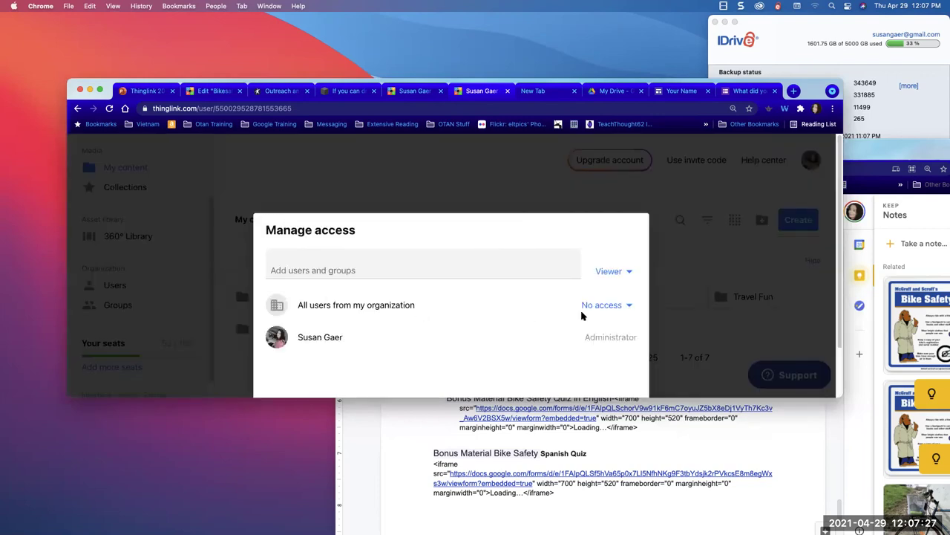
pyautogui.click(617, 304)
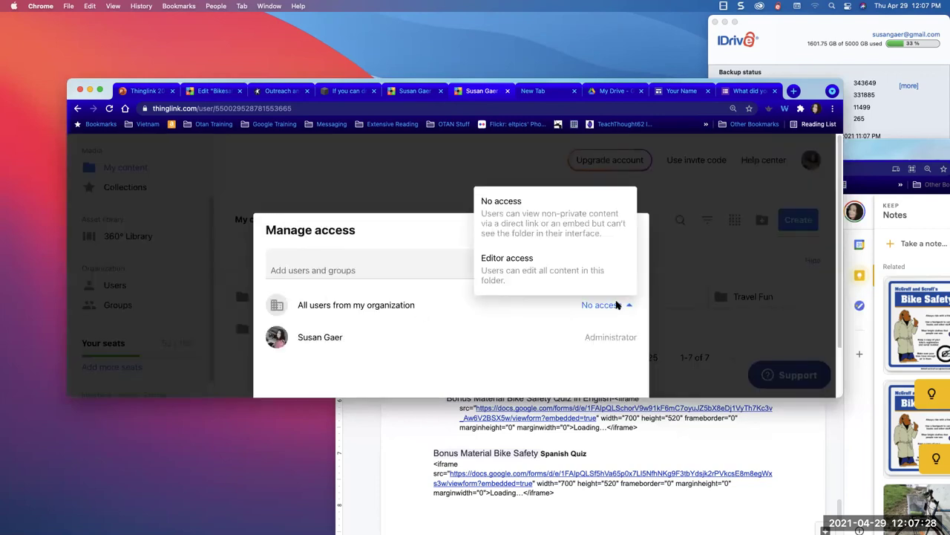
pyautogui.click(531, 326)
pyautogui.click(483, 270)
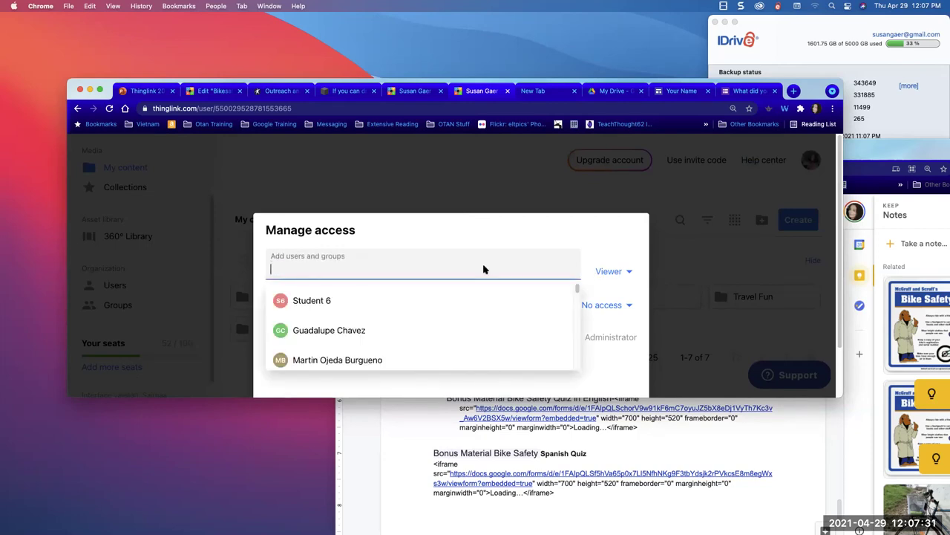
pyautogui.click(633, 260)
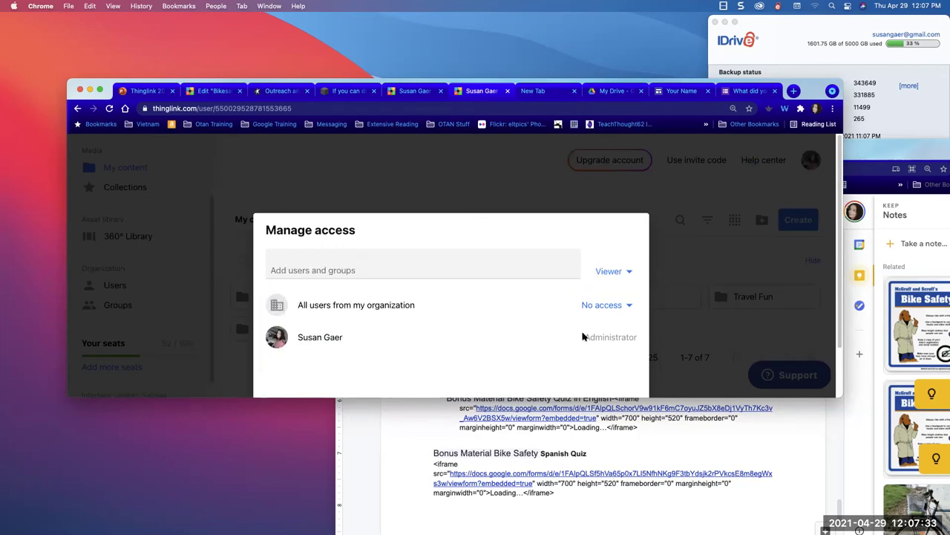
pyautogui.click(721, 253)
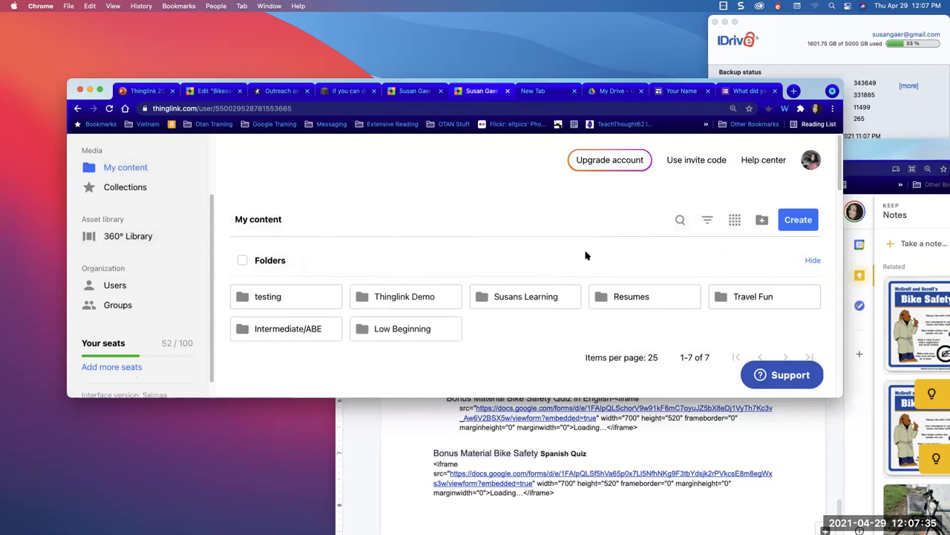
pyautogui.click(383, 331)
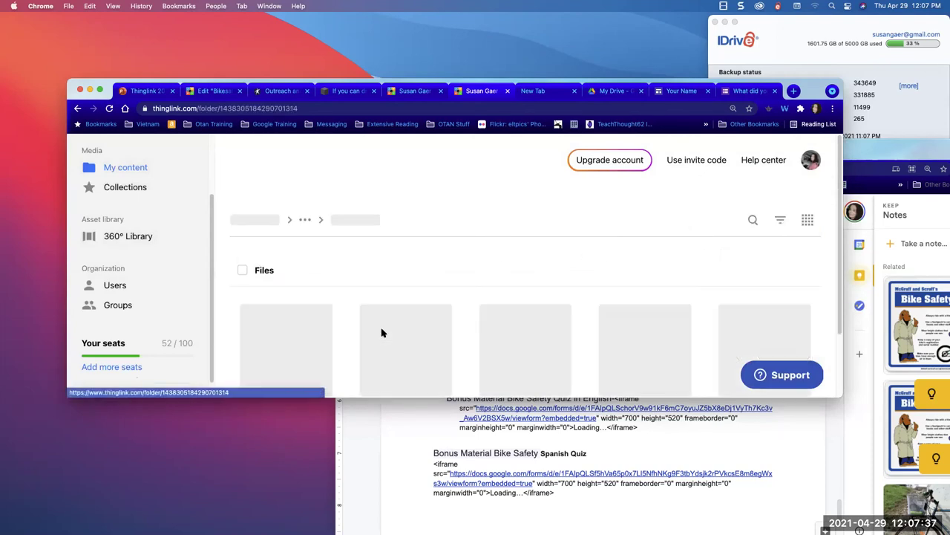
pyautogui.scroll(-4, 363, 324)
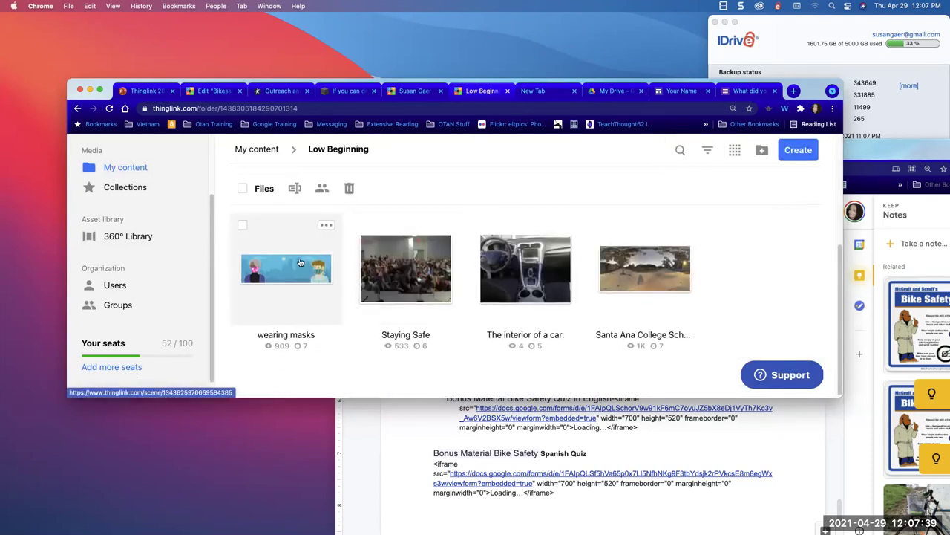
pyautogui.click(300, 269)
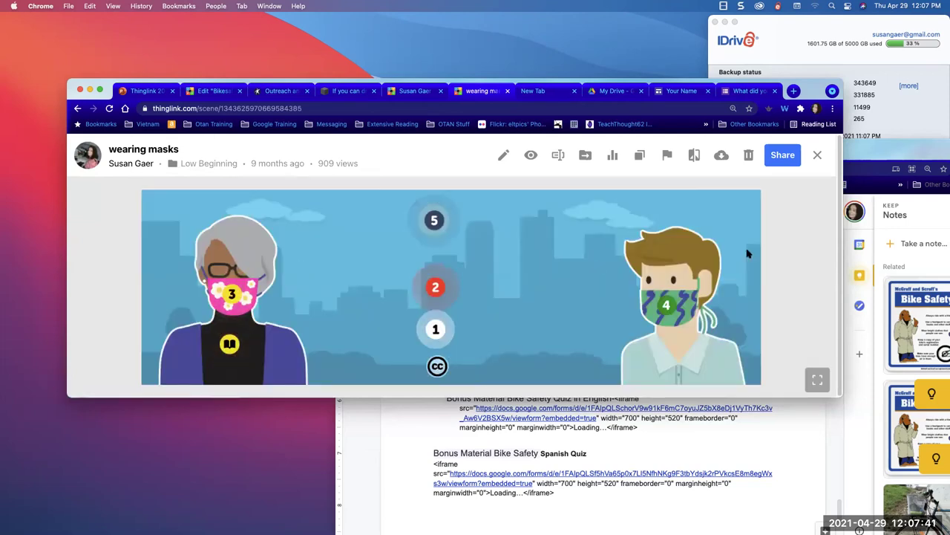
pyautogui.click(783, 154)
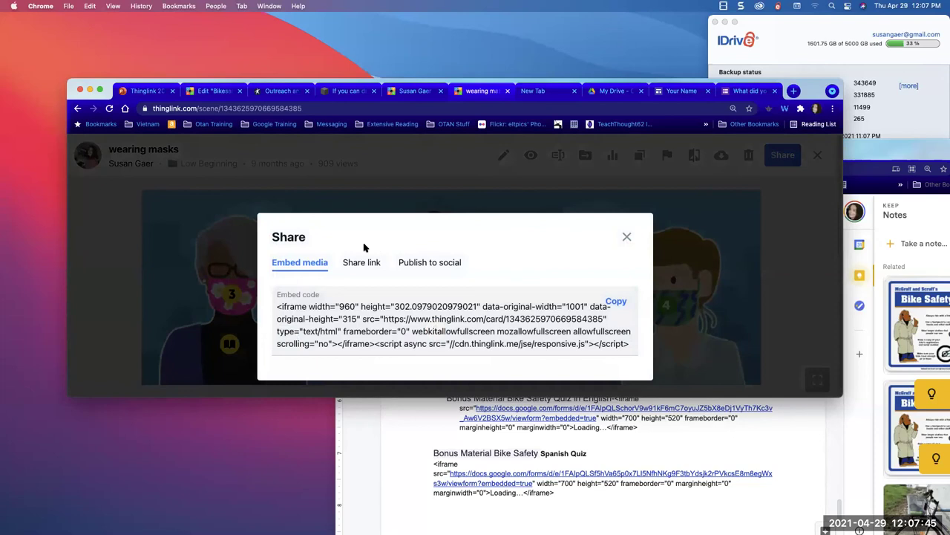
pyautogui.click(348, 265)
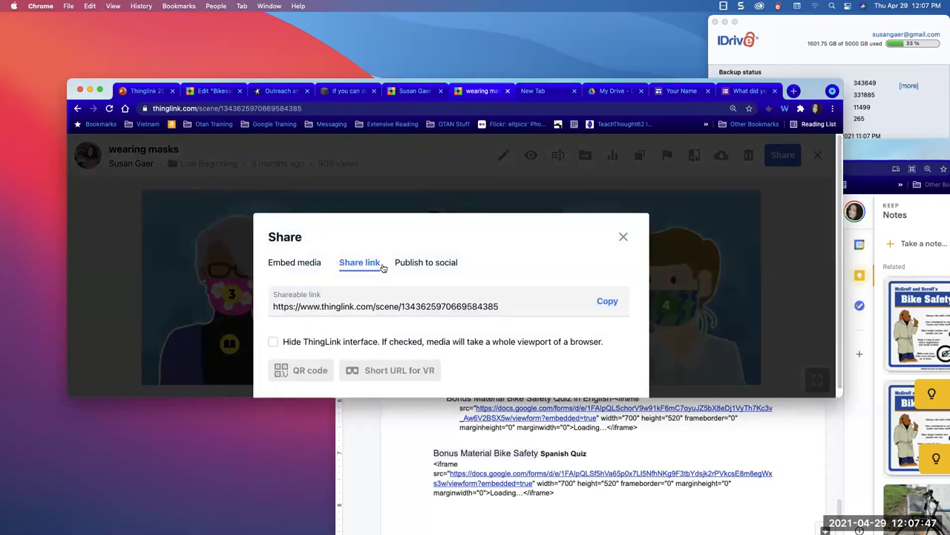
pyautogui.click(411, 262)
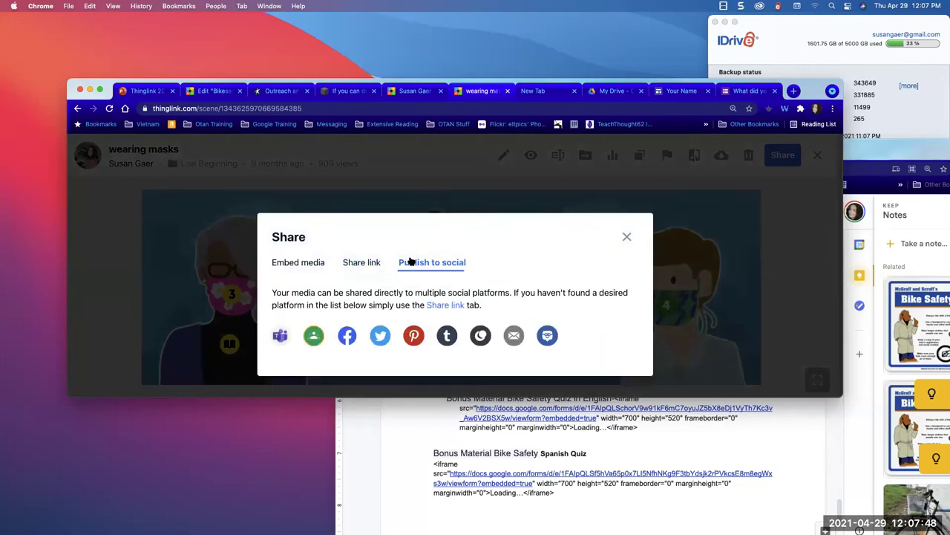
pyautogui.click(360, 261)
pyautogui.click(453, 302)
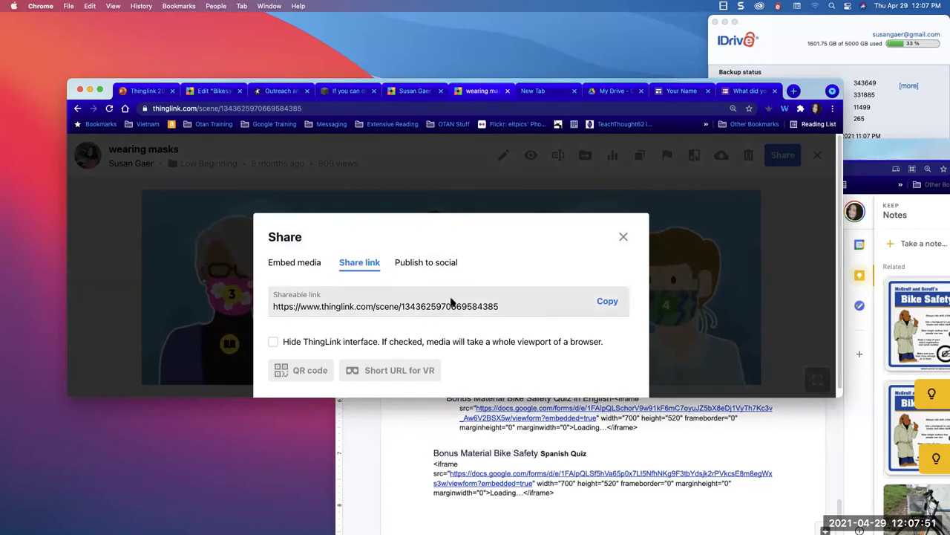
pyautogui.moveTo(515, 306); pyautogui.dragTo(351, 292)
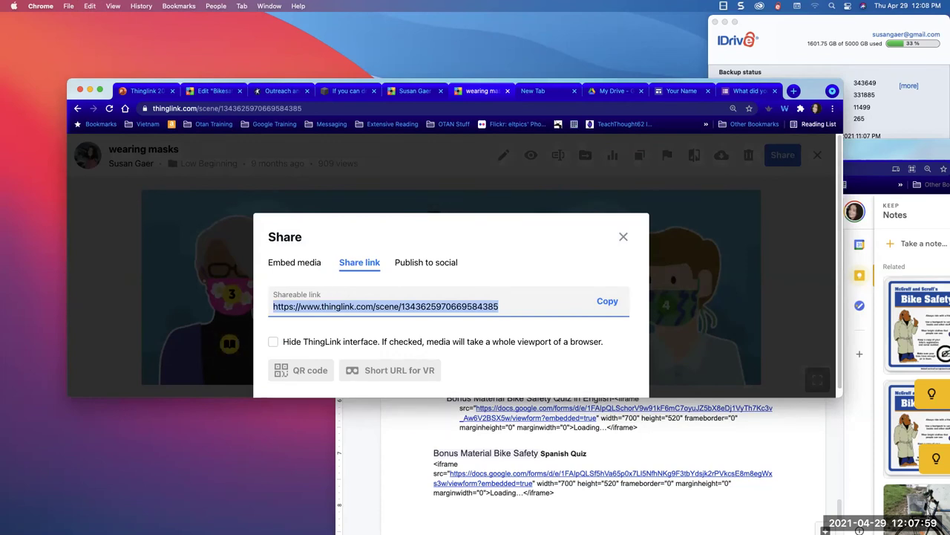
pyautogui.click(91, 321)
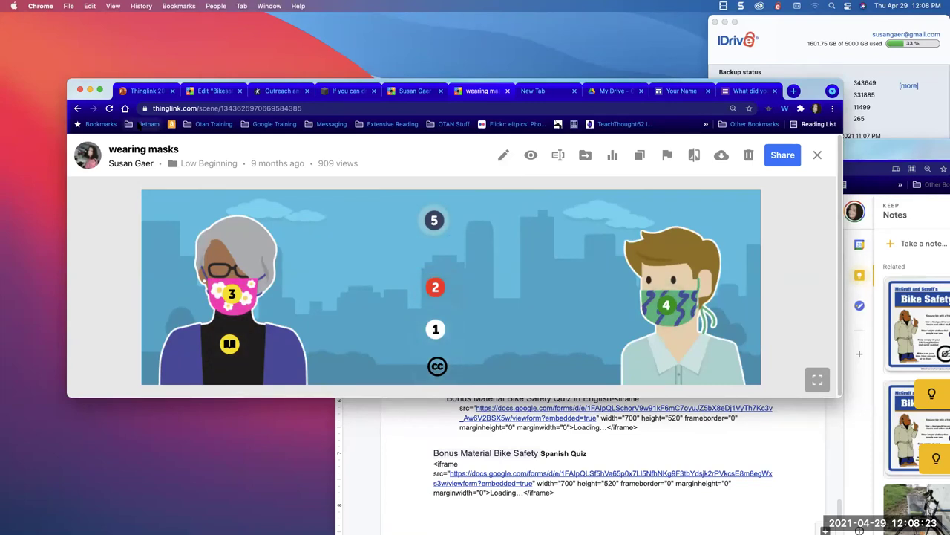
# - Go back to the Low Beginning folder and open the 360° Library
pyautogui.click(78, 107)
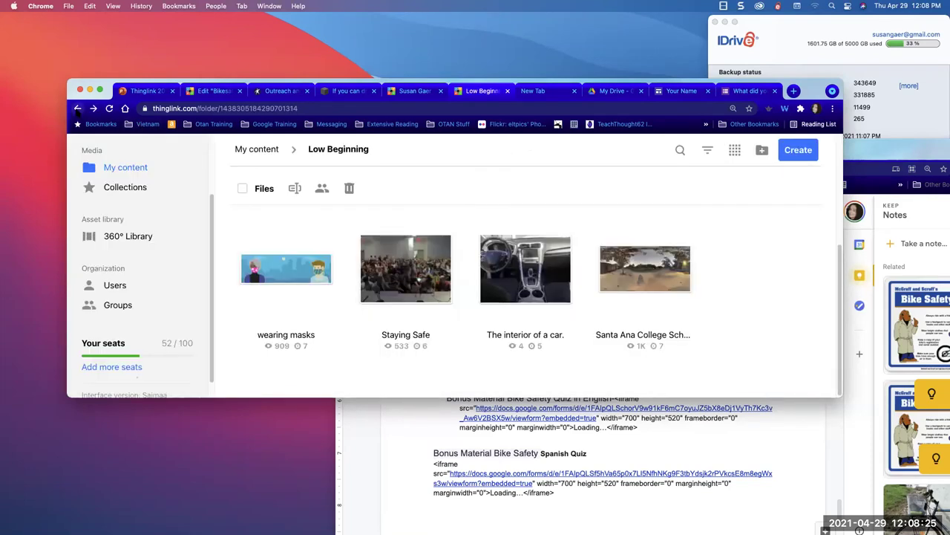
pyautogui.scroll(-1, 148, 297)
pyautogui.scroll(3, 138, 276)
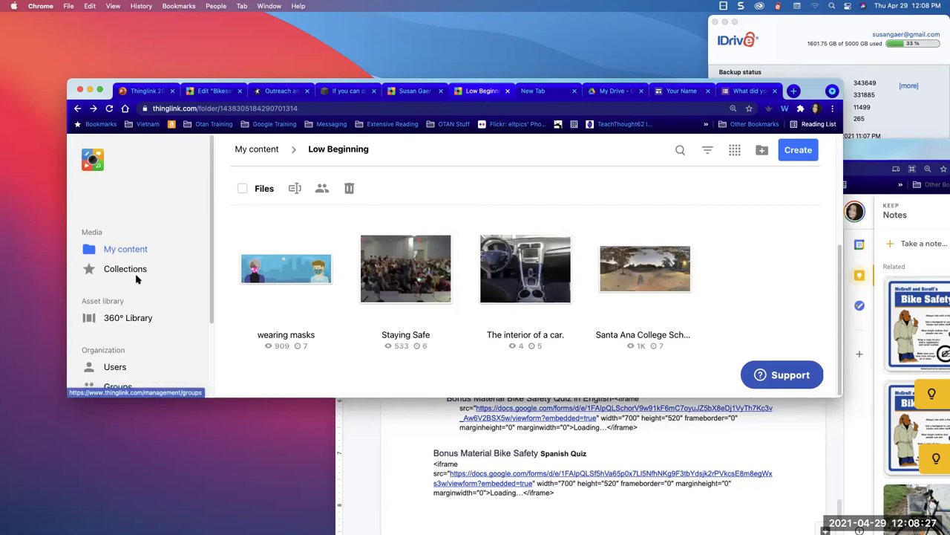
pyautogui.click(123, 320)
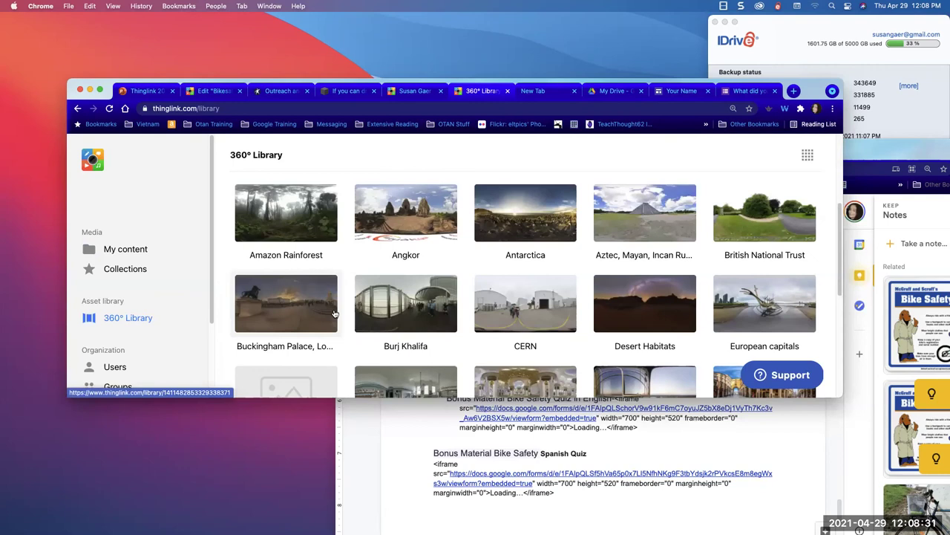
# - Open the Middle East collection and its Nejmeh Square, Beirut 360° image
pyautogui.scroll(-2, 335, 313)
pyautogui.scroll(-2, 335, 313)
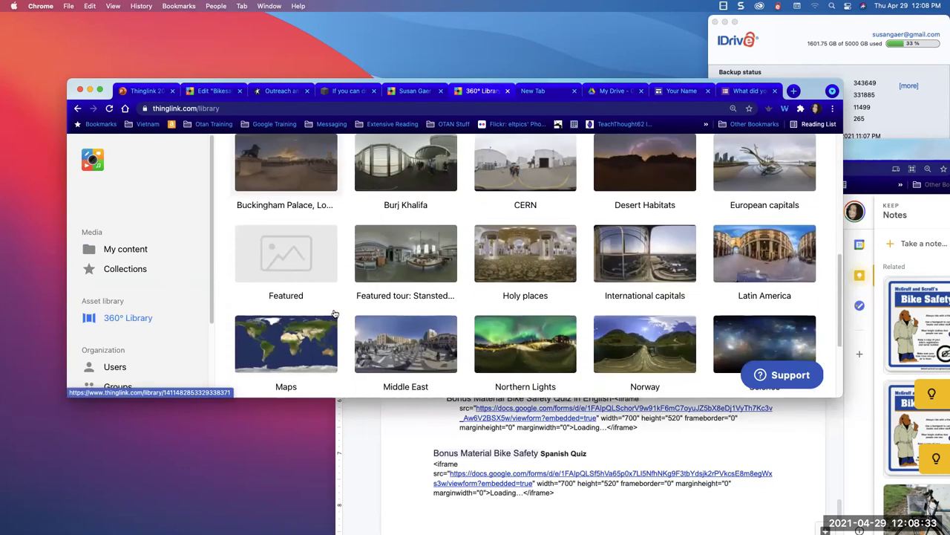
pyautogui.scroll(-3, 335, 314)
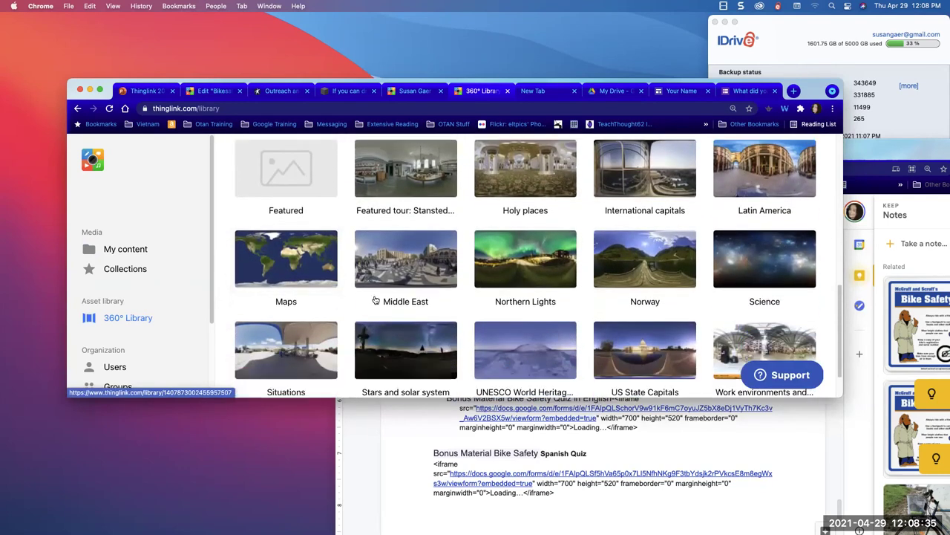
pyautogui.click(399, 268)
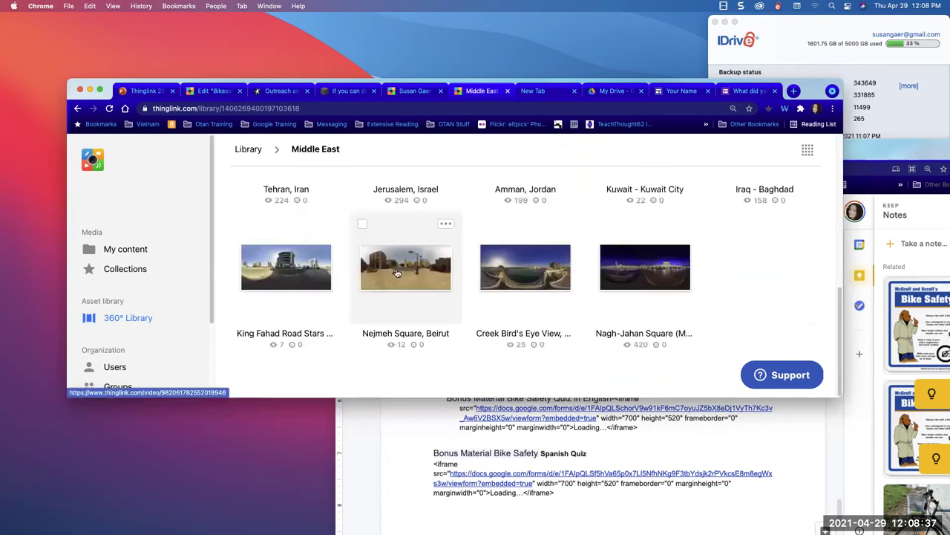
pyautogui.click(419, 272)
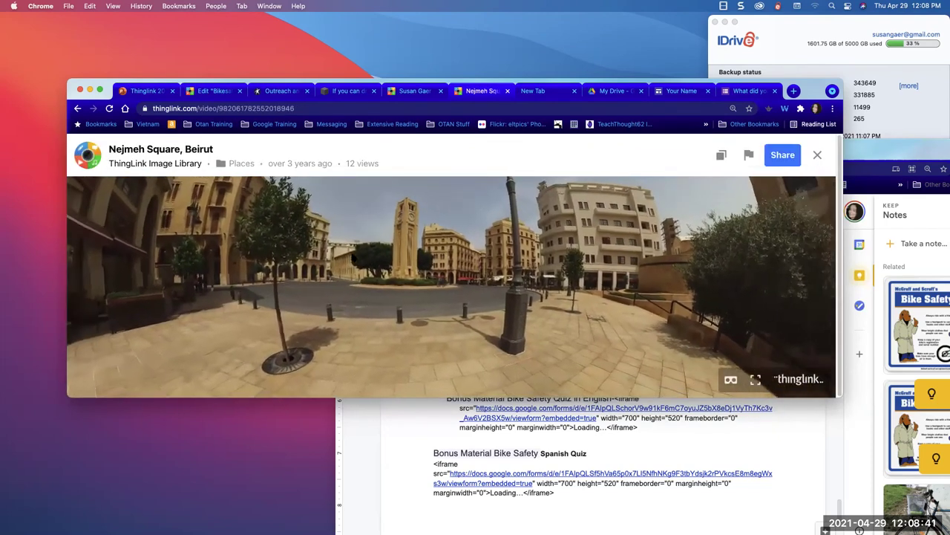
# - Pan around Nejmeh Square, clone the image into your files, and return to the Bikesafe editor
pyautogui.moveTo(237, 218); pyautogui.dragTo(755, 293)
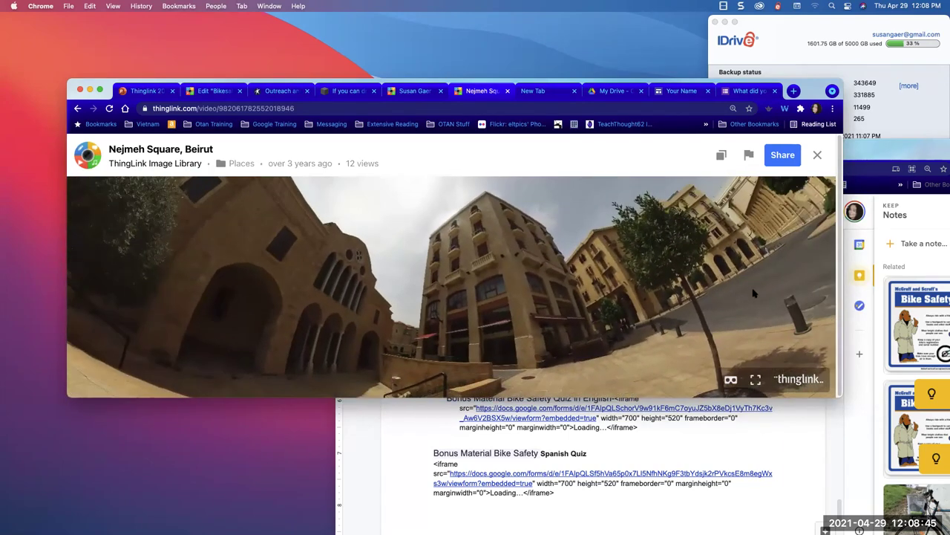
pyautogui.click(719, 156)
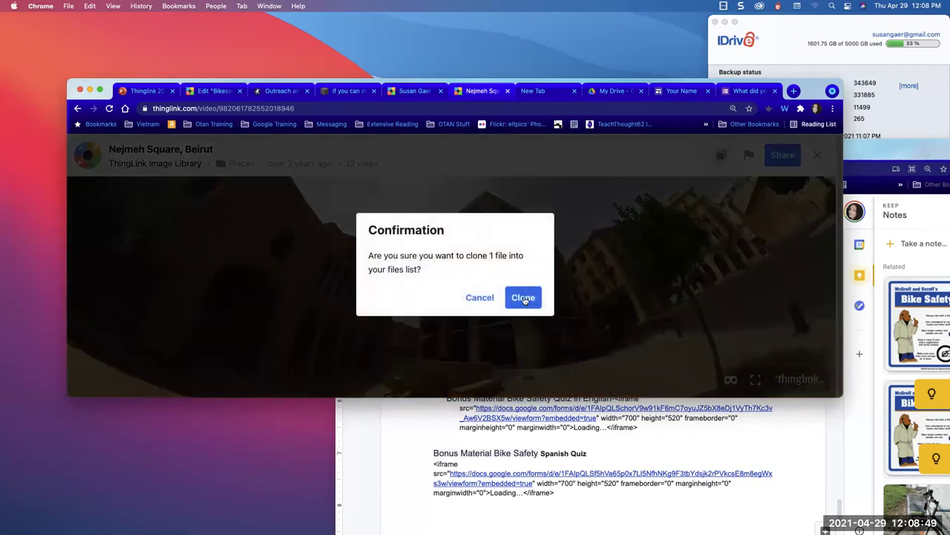
pyautogui.click(522, 297)
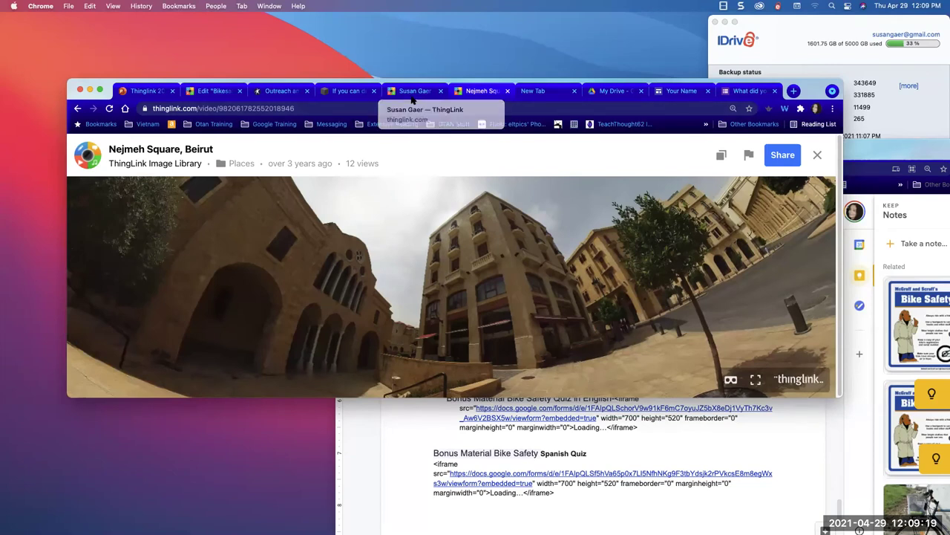
pyautogui.click(211, 91)
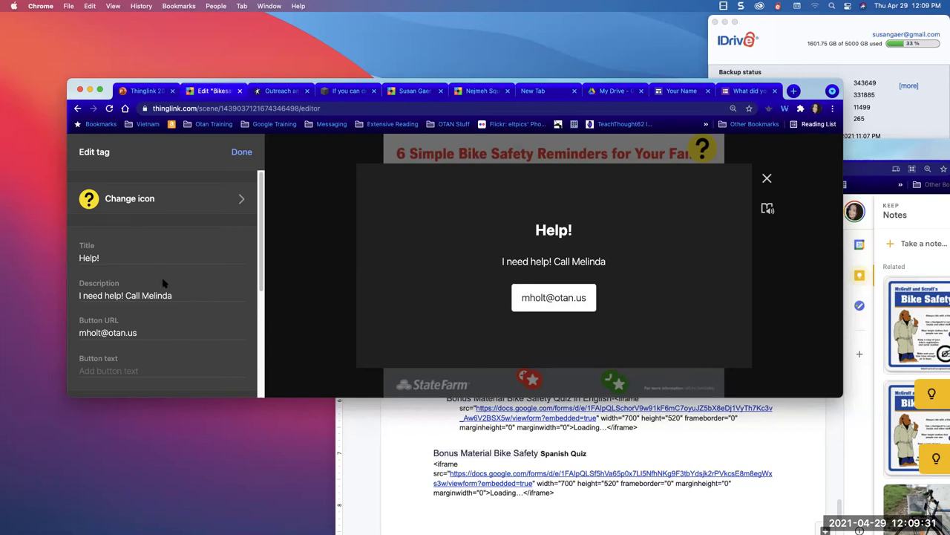
# - Bring the Thinglink Resources document forward and scroll to the bike photo
pyautogui.click(377, 455)
pyautogui.press('super+l')
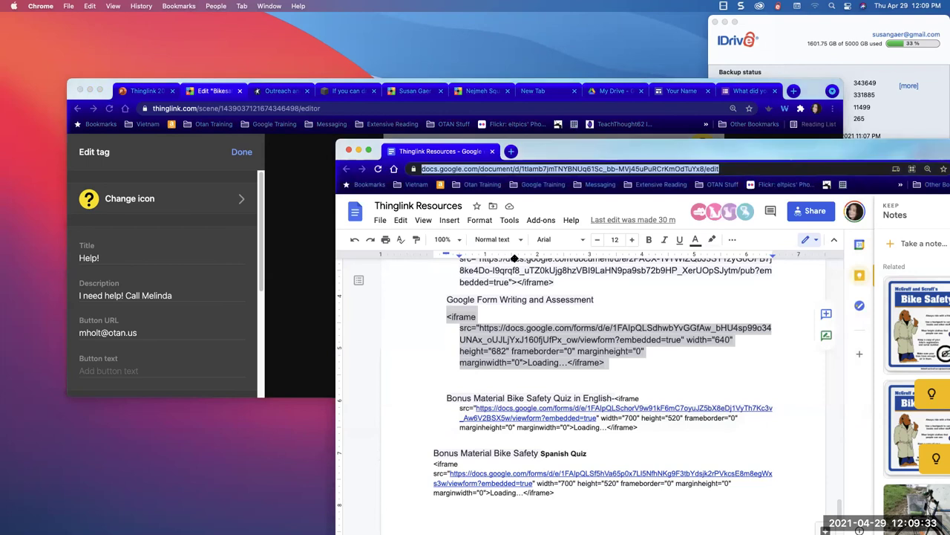
pyautogui.moveTo(587, 157); pyautogui.dragTo(329, 31)
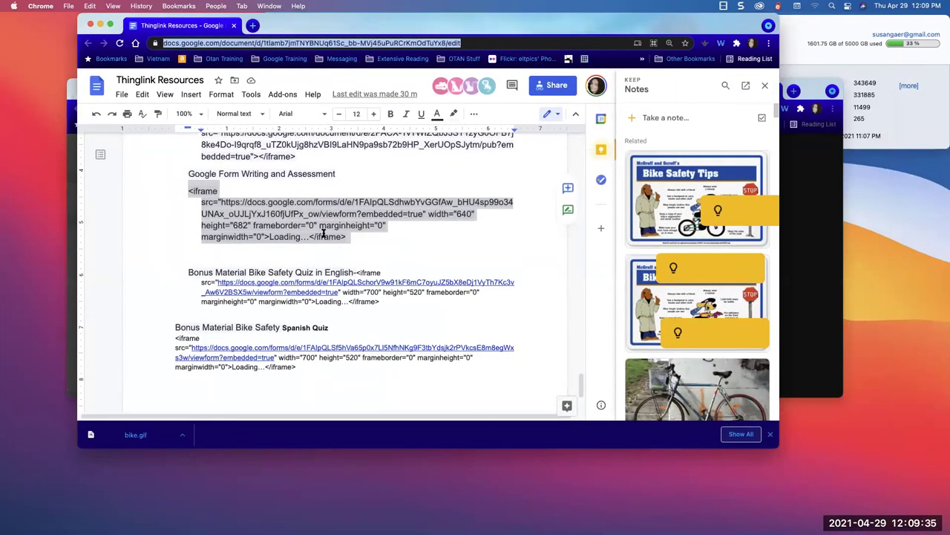
pyautogui.scroll(-10, 330, 275)
pyautogui.scroll(20, 322, 232)
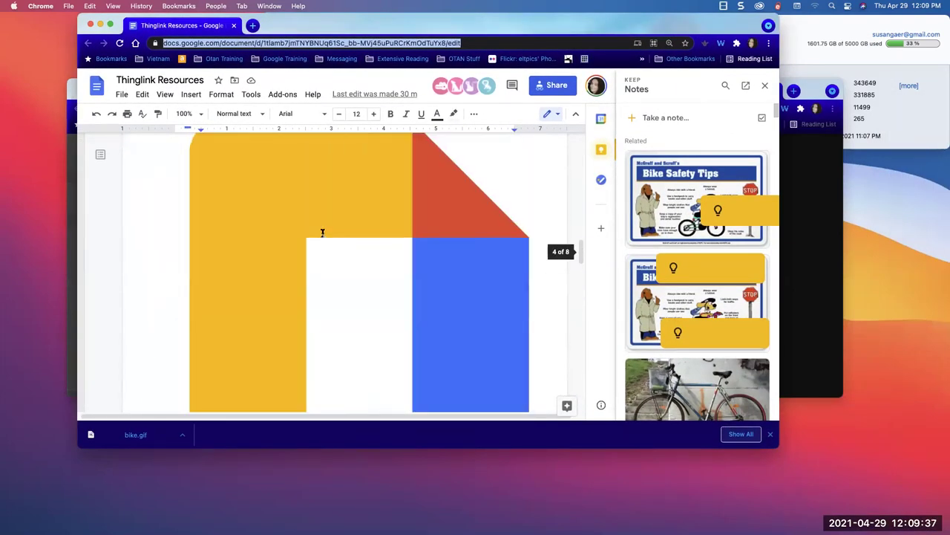
pyautogui.scroll(-20, 323, 232)
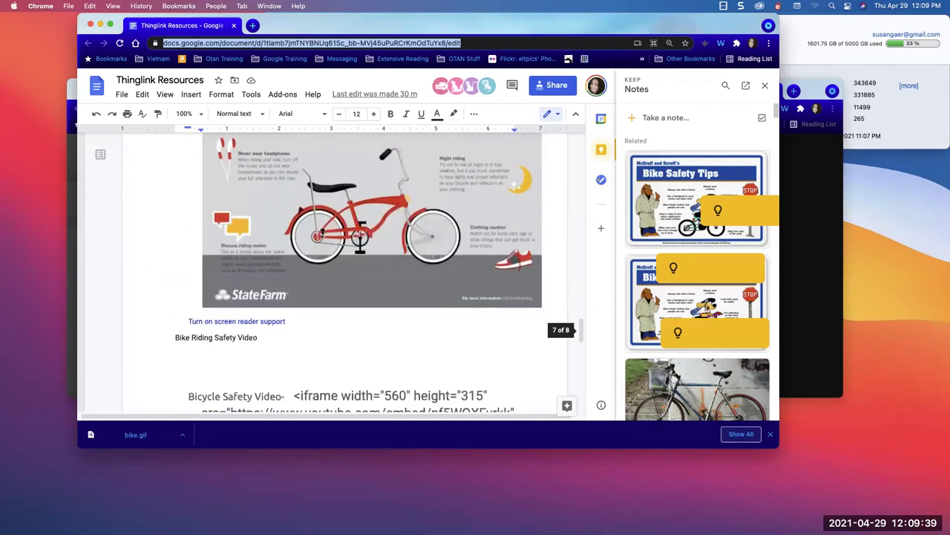
pyautogui.scroll(10, 323, 234)
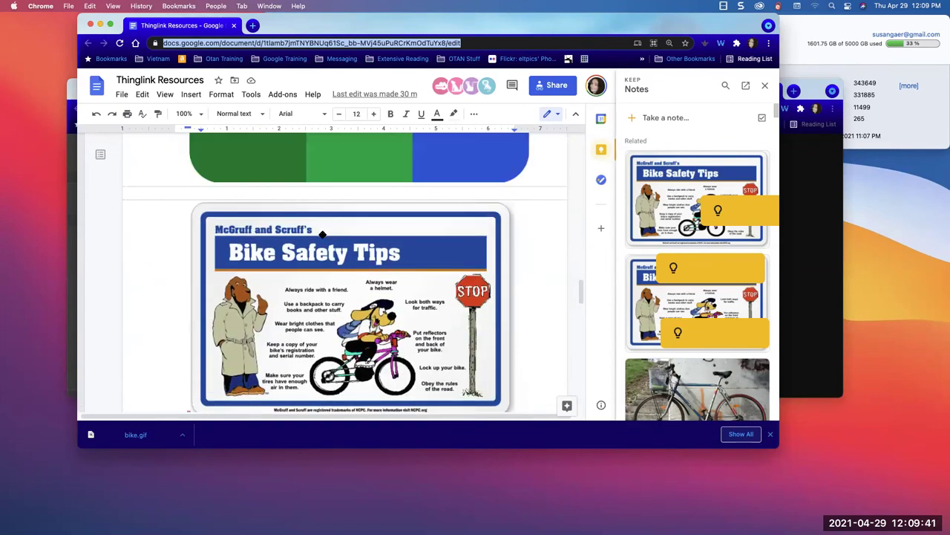
pyautogui.scroll(-5, 300, 283)
pyautogui.scroll(10, 300, 283)
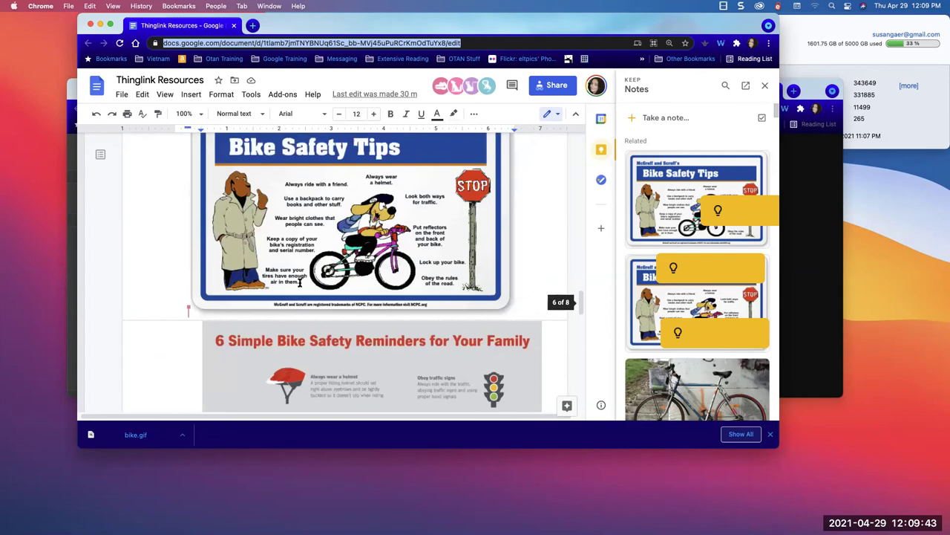
pyautogui.scroll(-5, 300, 283)
pyautogui.scroll(15, 300, 283)
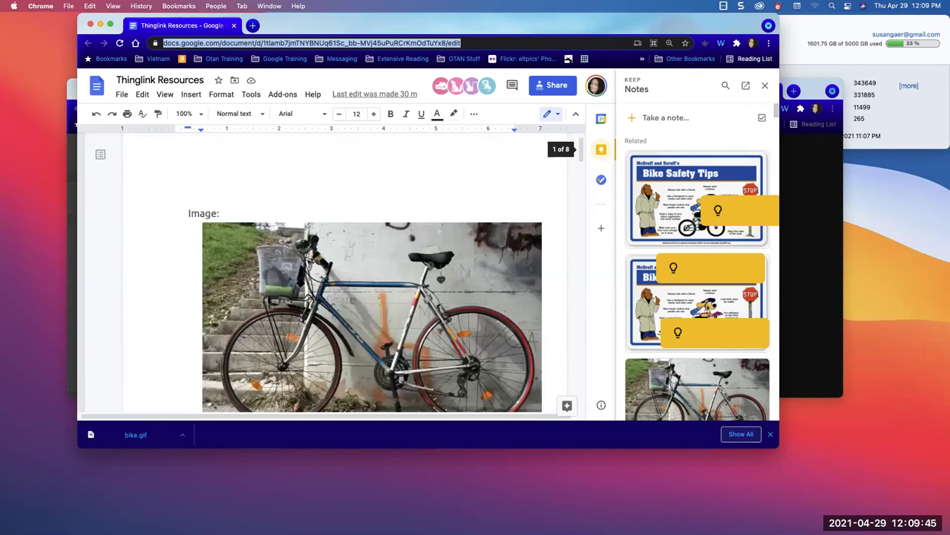
pyautogui.scroll(-3, 300, 283)
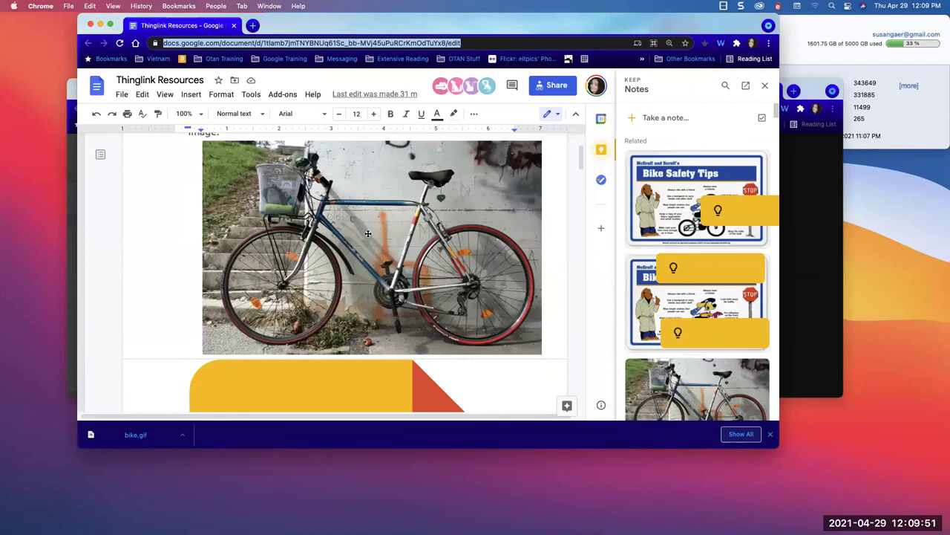
# - Save the bike photo to Keep and open the new Keep note
pyautogui.rightClick(368, 237)
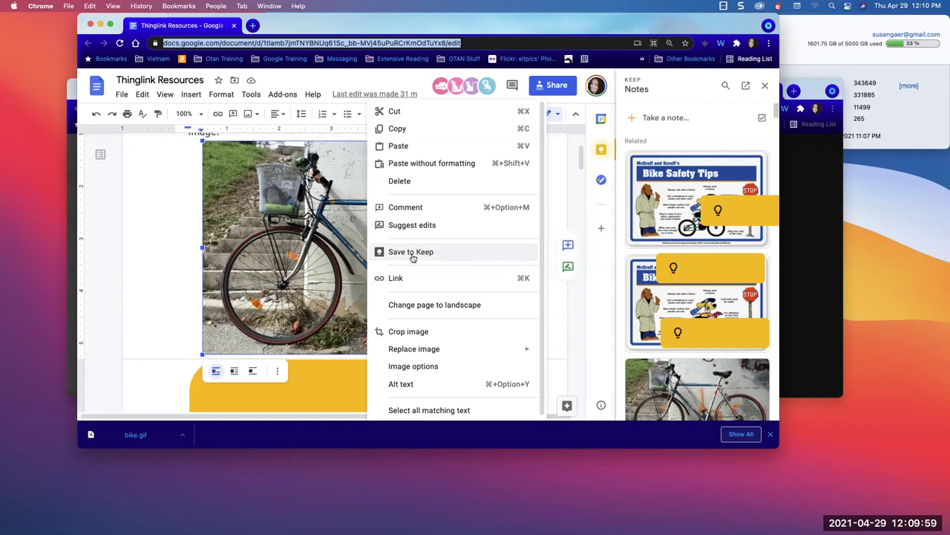
pyautogui.click(413, 257)
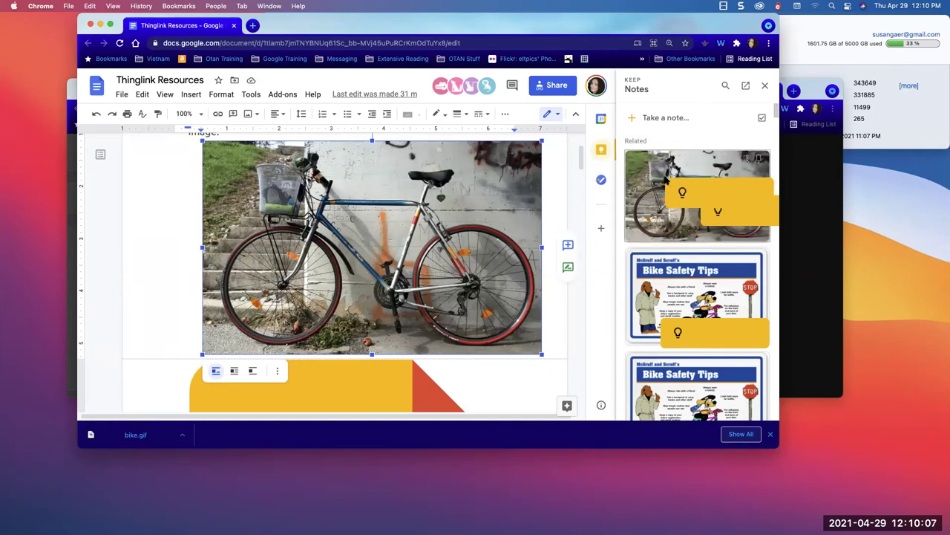
pyautogui.click(666, 178)
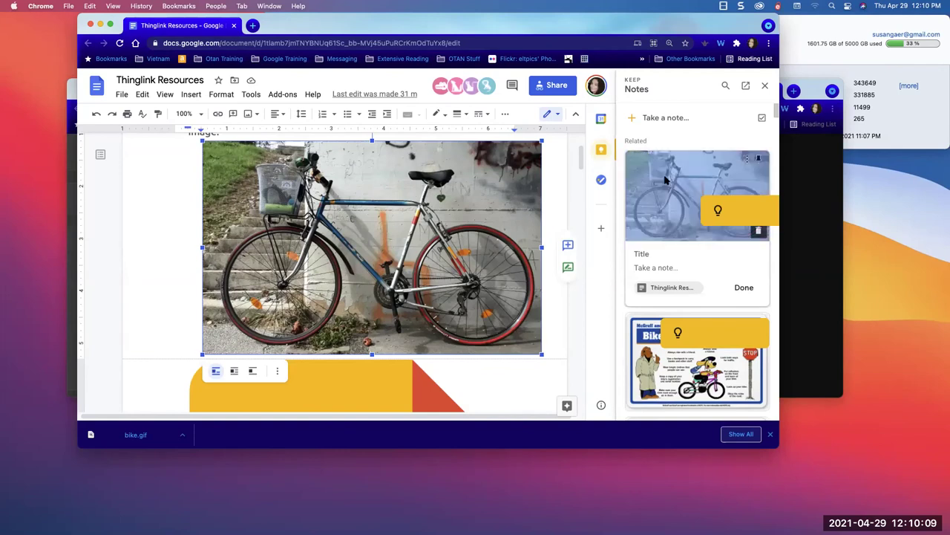
# - Save the bike image to the Desktop as the PNG file 'bike vocabulary'
pyautogui.rightClick(665, 178)
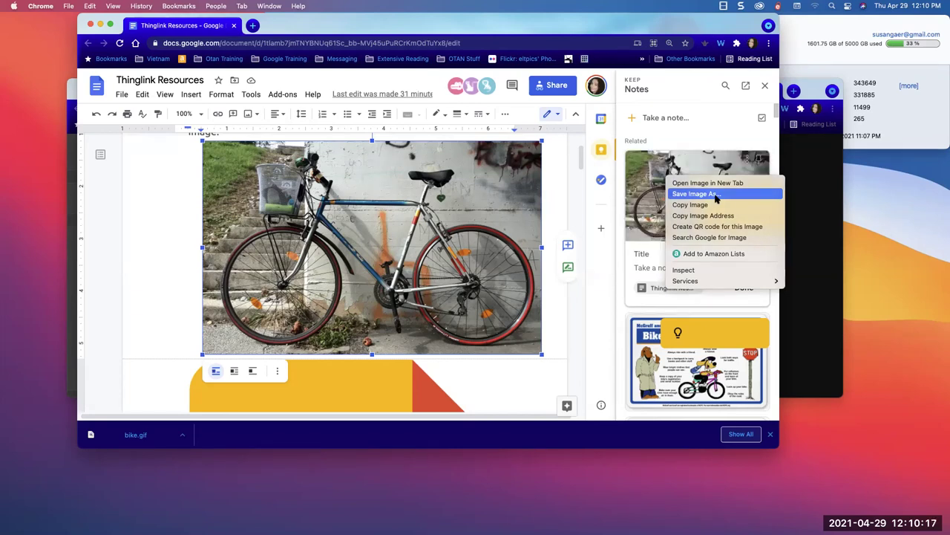
pyautogui.click(716, 193)
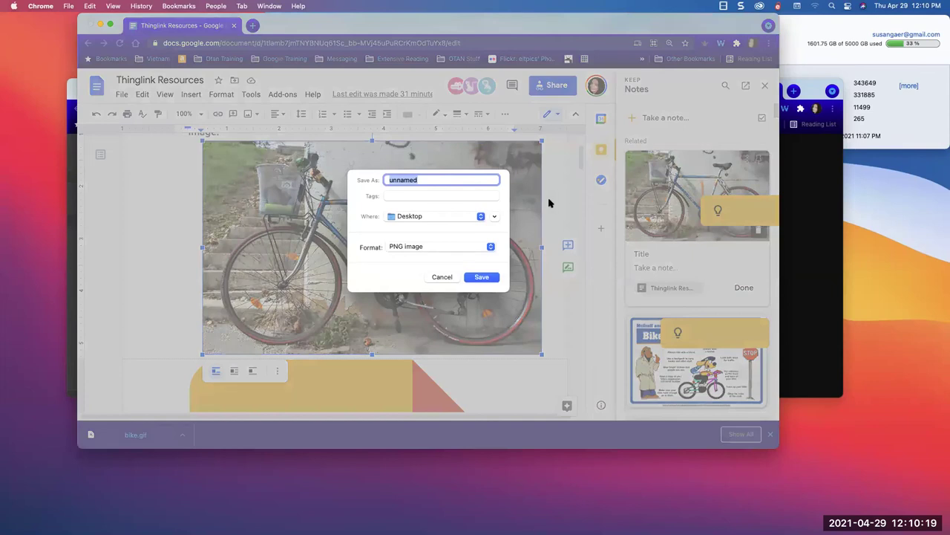
pyautogui.write('bike vocabulary')
pyautogui.click(466, 215)
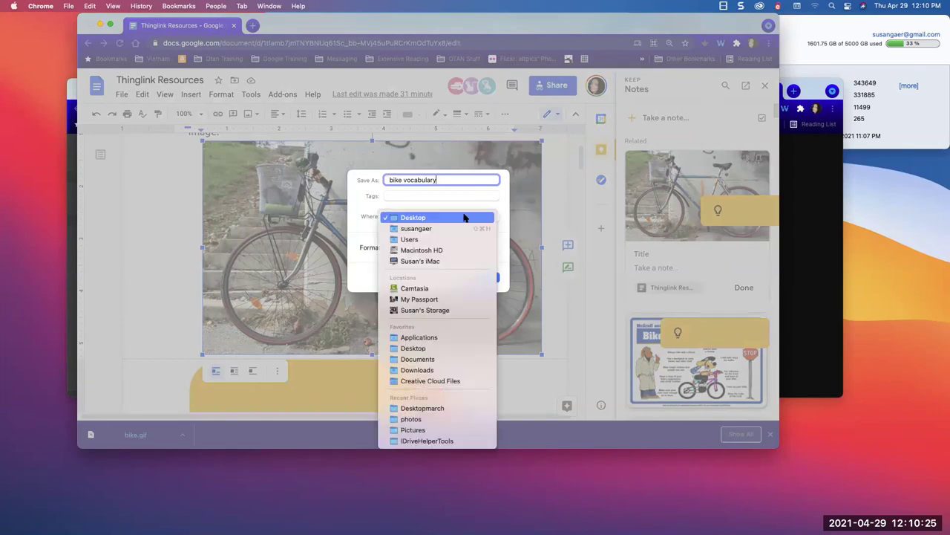
pyautogui.click(459, 219)
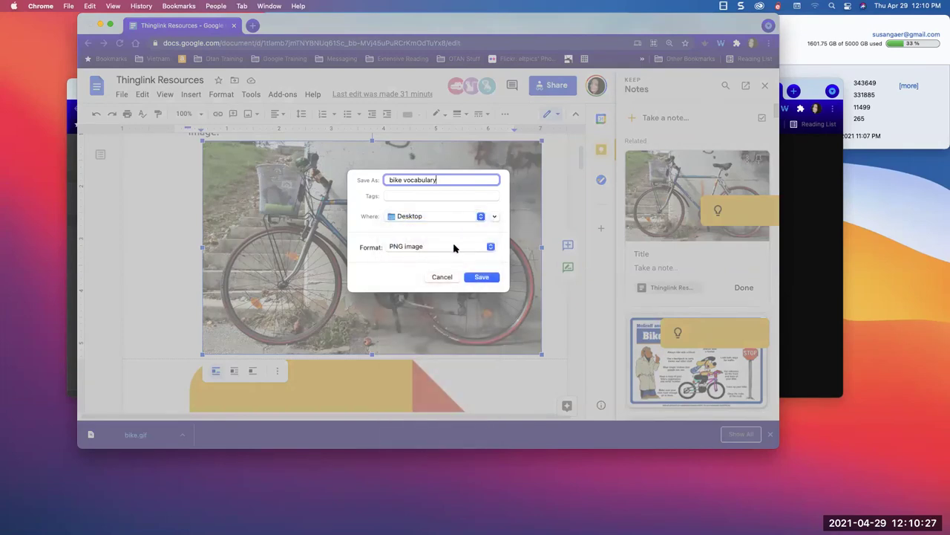
pyautogui.click(445, 215)
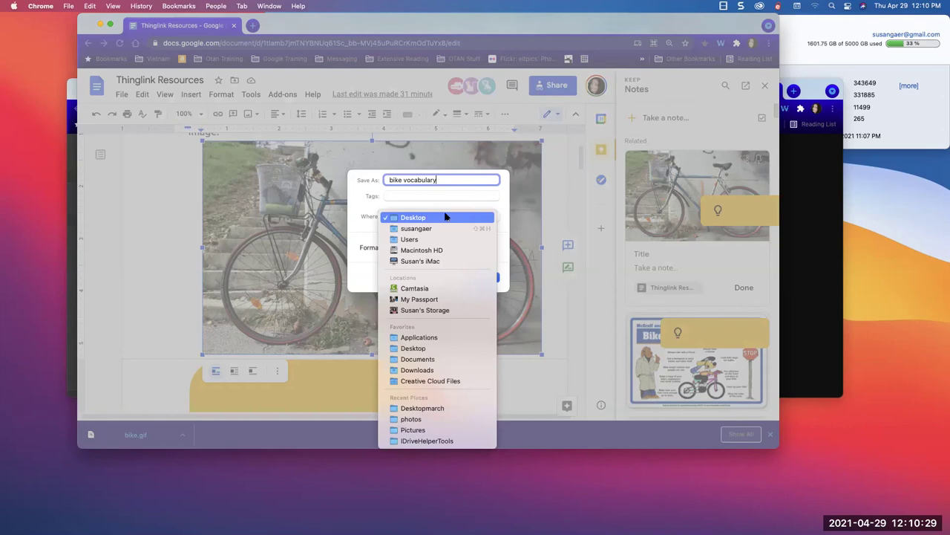
pyautogui.click(507, 260)
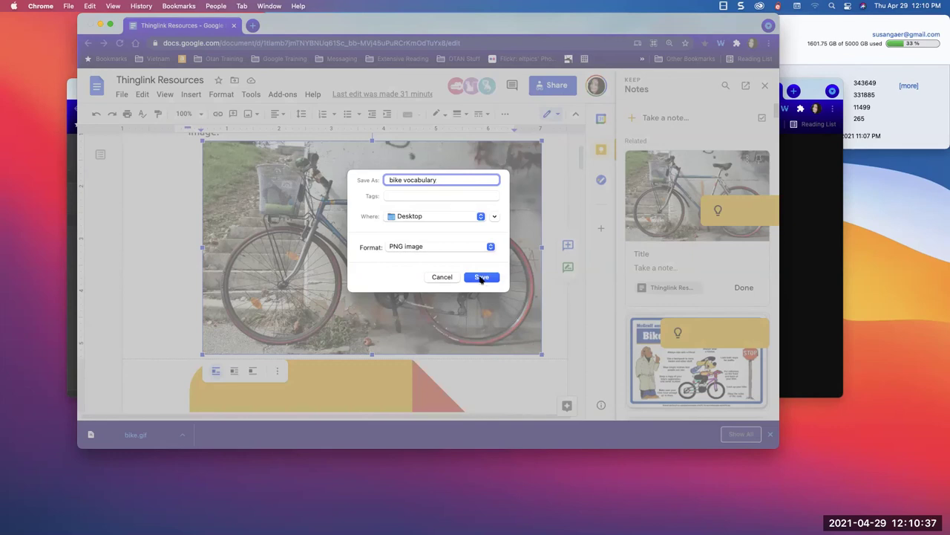
pyautogui.click(482, 277)
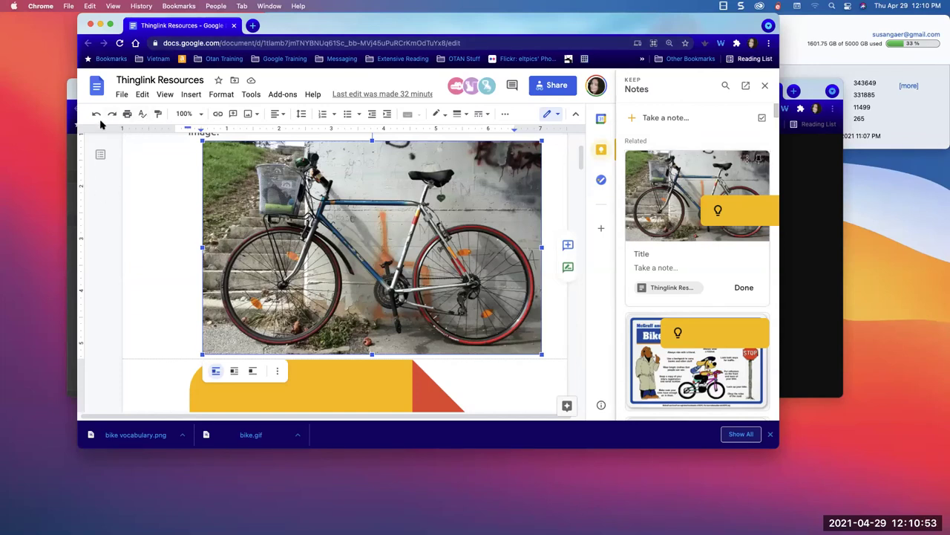
# - Finish the Help! tag with Done, then look through the Add tag options
pyautogui.click(70, 158)
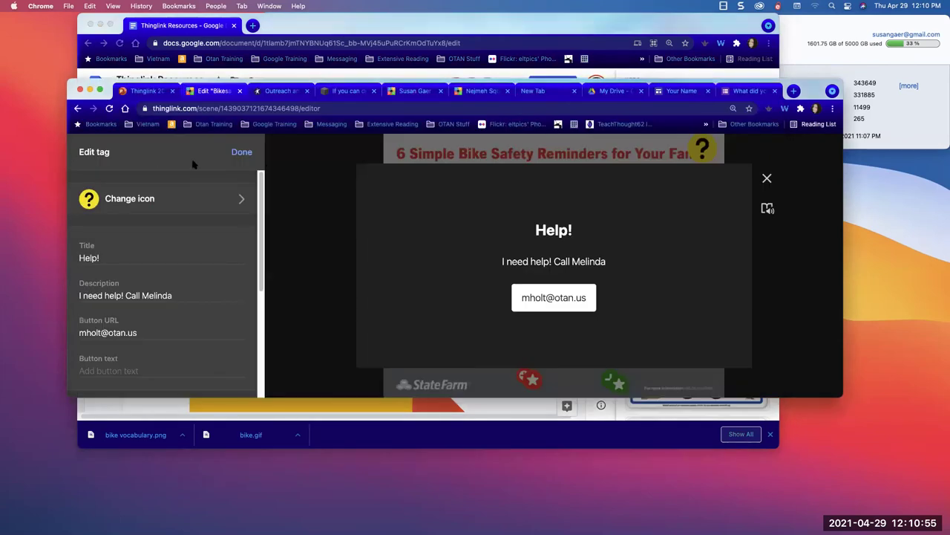
pyautogui.click(335, 242)
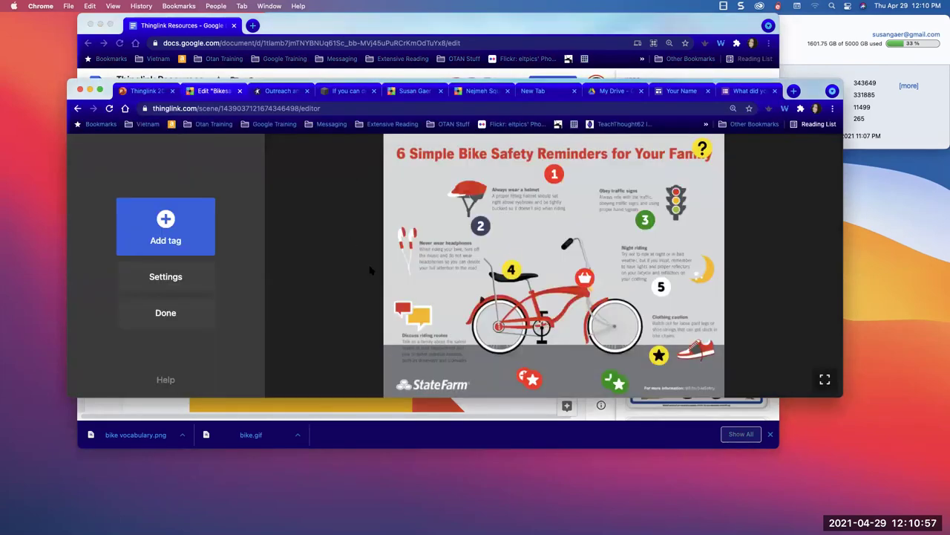
pyautogui.click(165, 230)
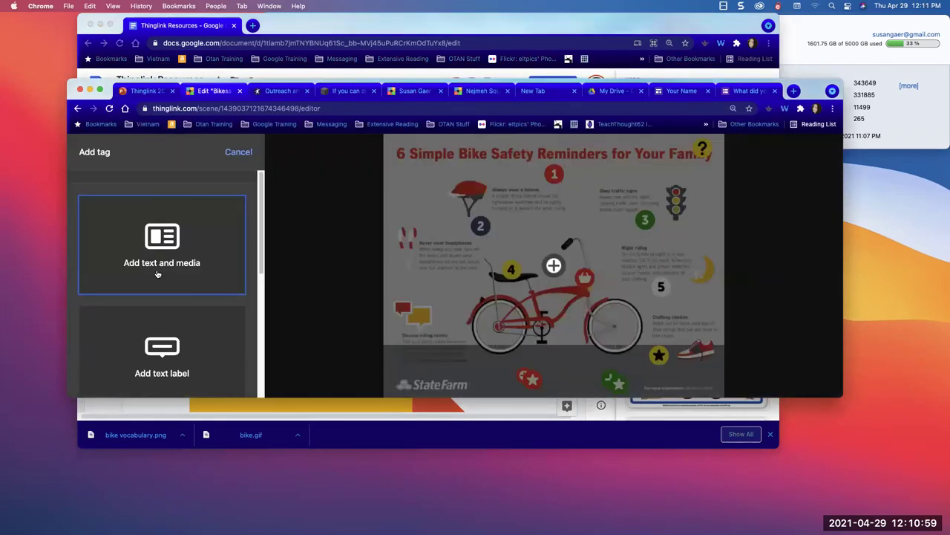
pyautogui.scroll(-5, 157, 275)
pyautogui.scroll(5, 157, 275)
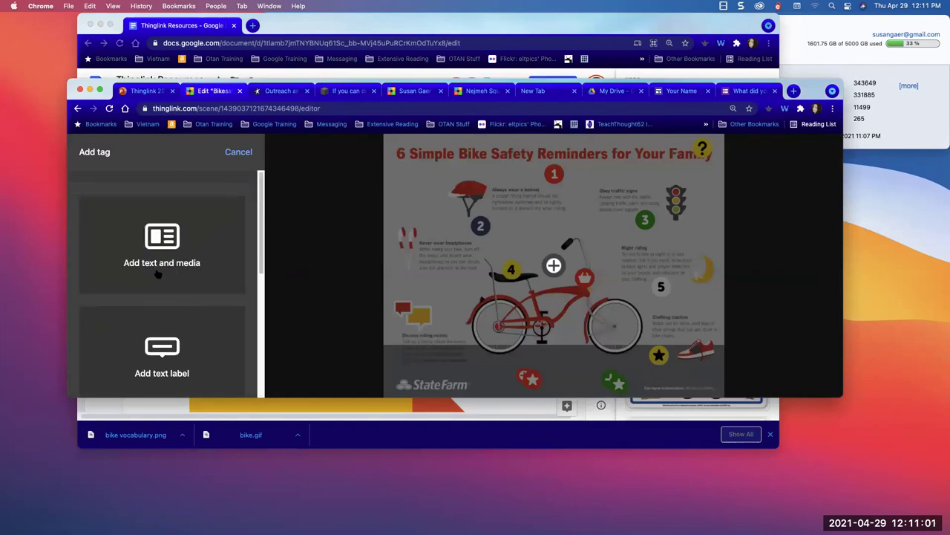
pyautogui.scroll(-5, 168, 251)
pyautogui.scroll(5, 167, 251)
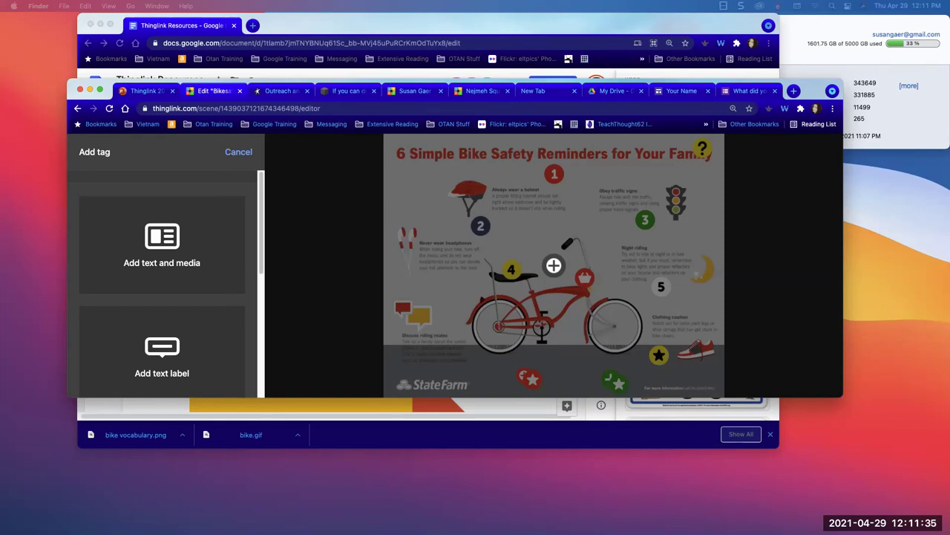
# - In the Google Docs browser window, enter 'youtube audio library' in the address bar
pyautogui.click(282, 22)
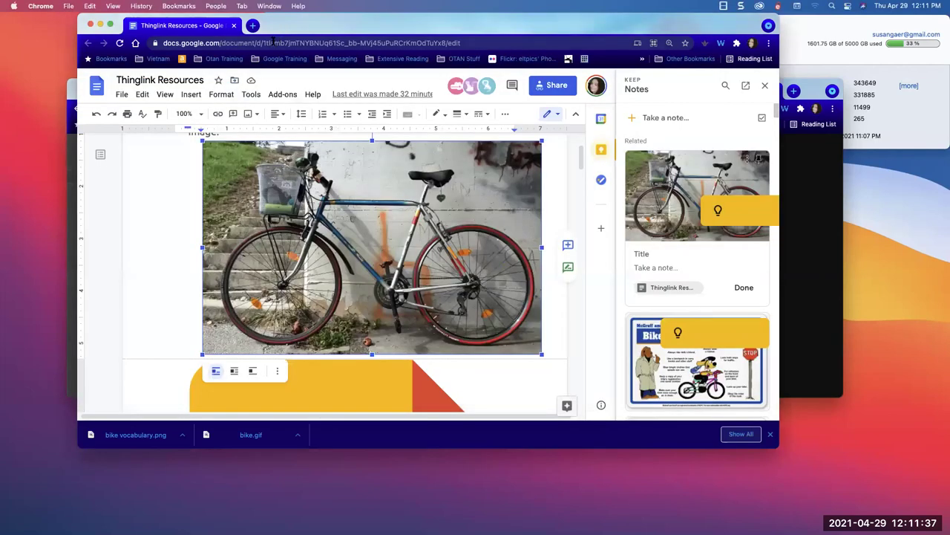
pyautogui.click(274, 42)
pyautogui.write('youtube ')
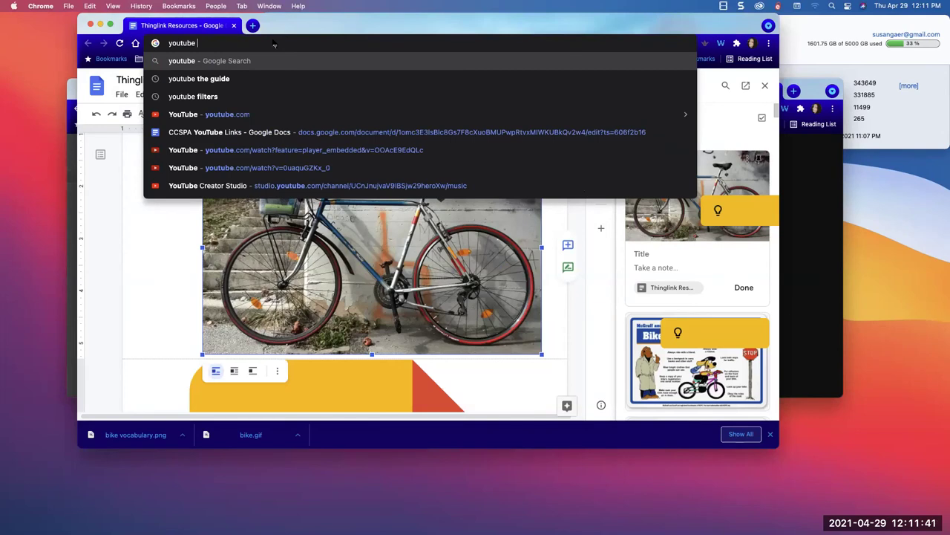
pyautogui.write('audio library')
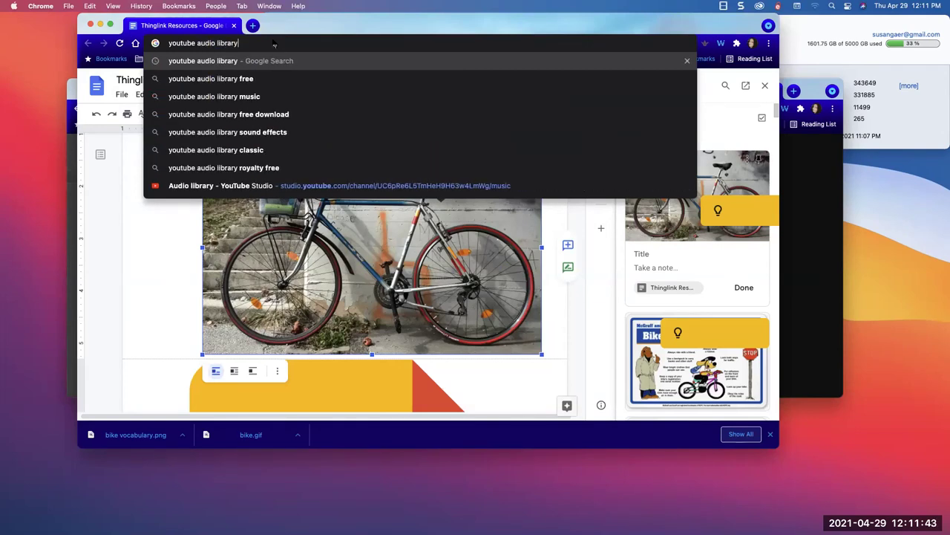
# - Run the Google search for 'youtube audio library'
pyautogui.press('Return')
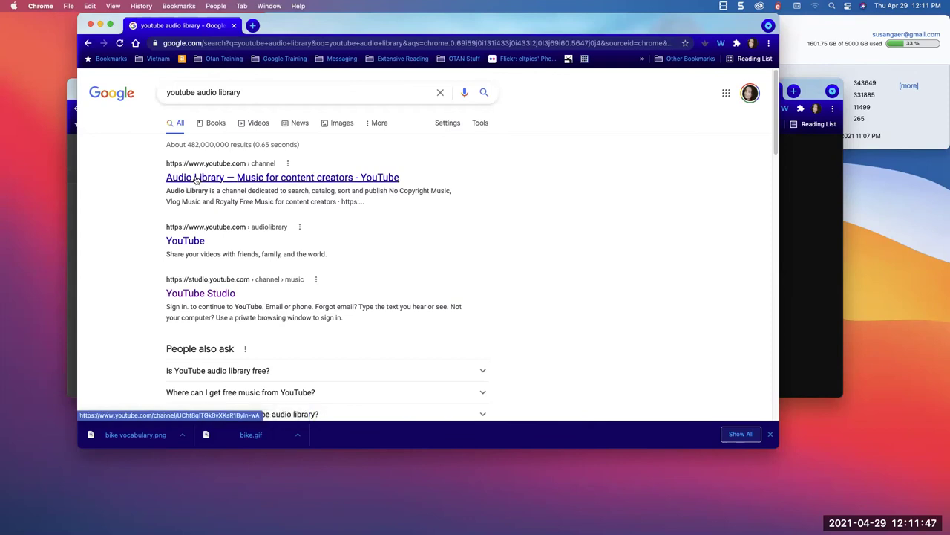
# - Open the YouTube Studio Audio library result and show its Free music list
pyautogui.click(197, 294)
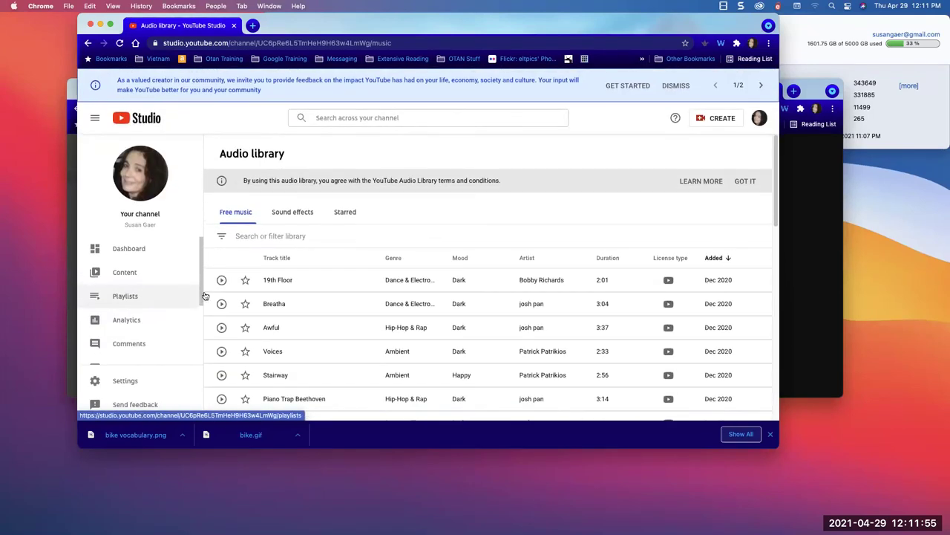
pyautogui.scroll(-15, 343, 292)
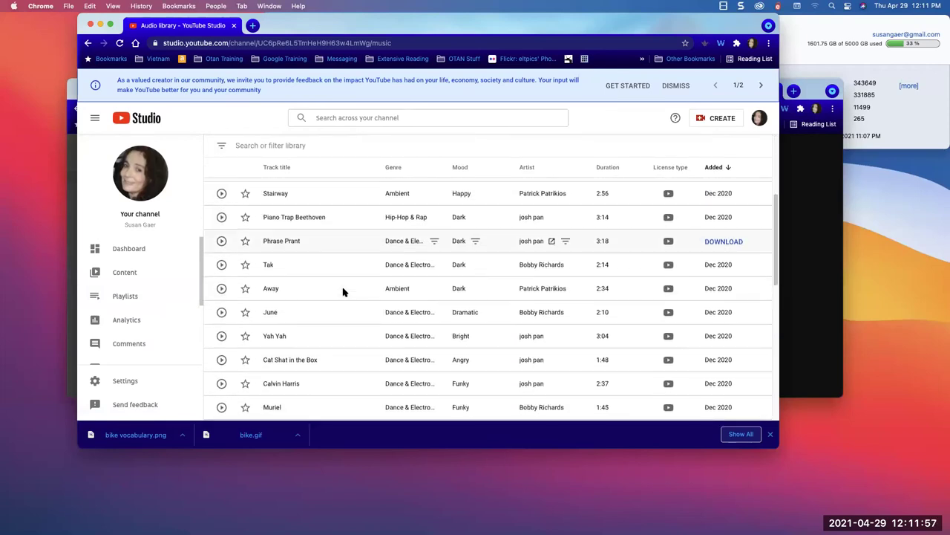
pyautogui.scroll(15, 343, 292)
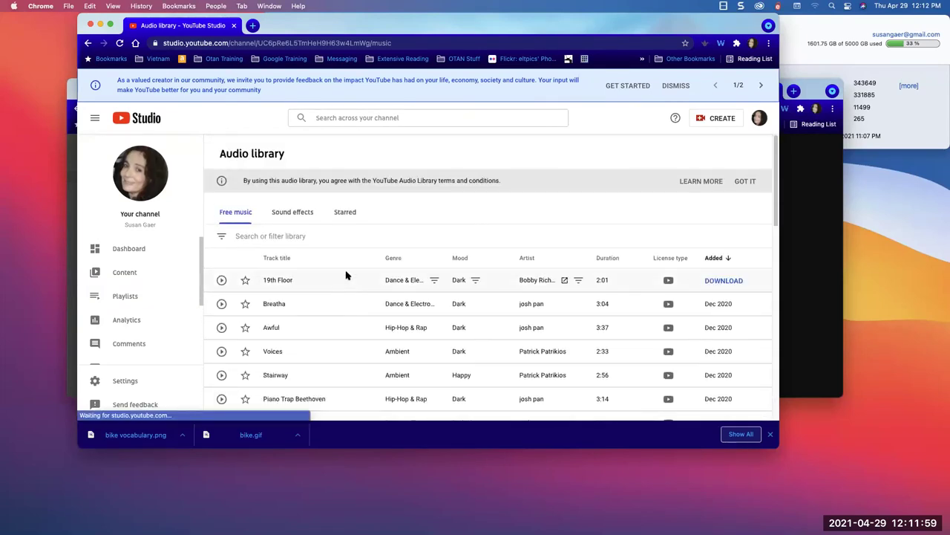
pyautogui.click(232, 216)
# - Filter the free music by Ambient genre and preview Stairway, Away and Just Dance
pyautogui.click(221, 238)
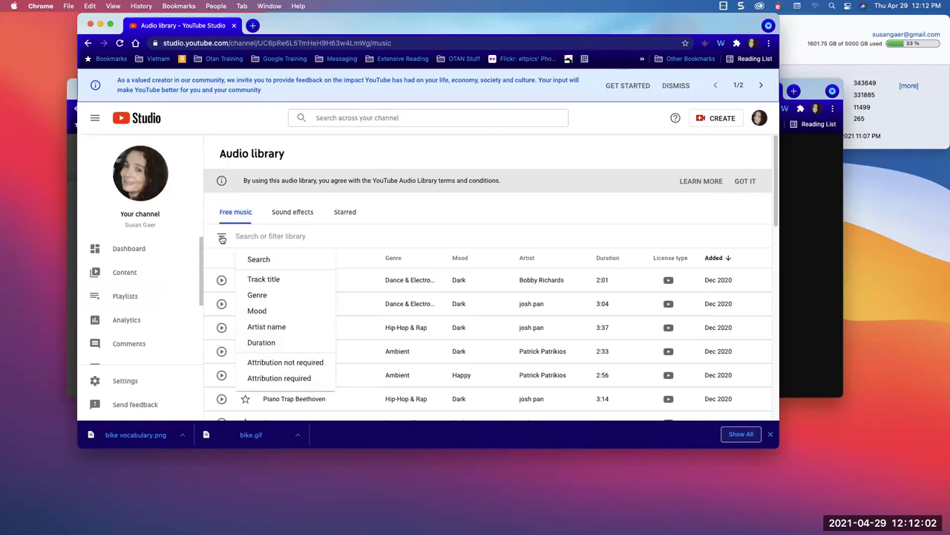
pyautogui.click(256, 295)
pyautogui.click(250, 287)
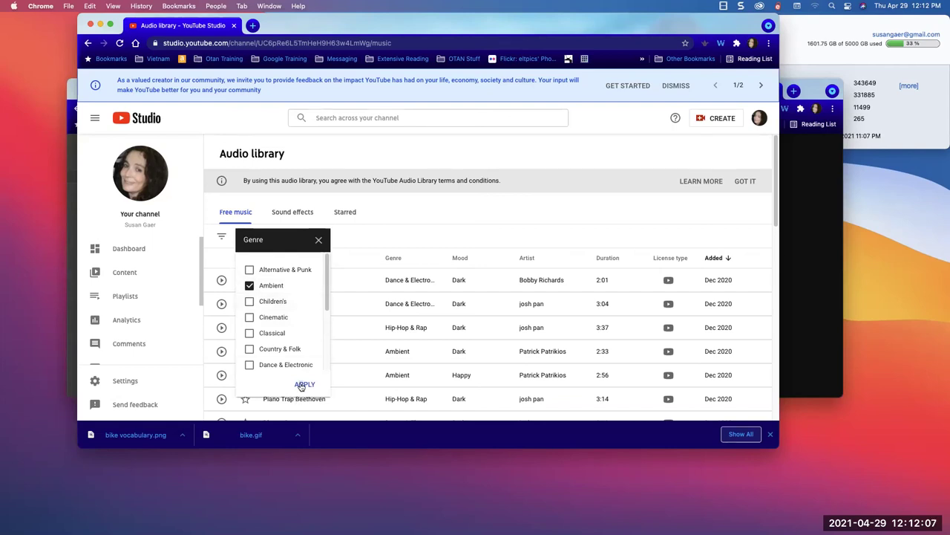
pyautogui.click(302, 383)
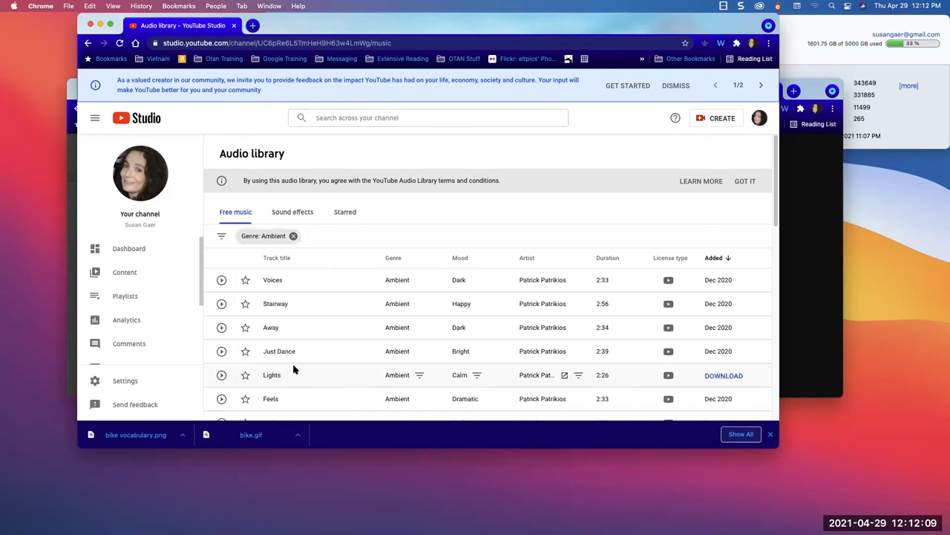
pyautogui.scroll(-1, 267, 293)
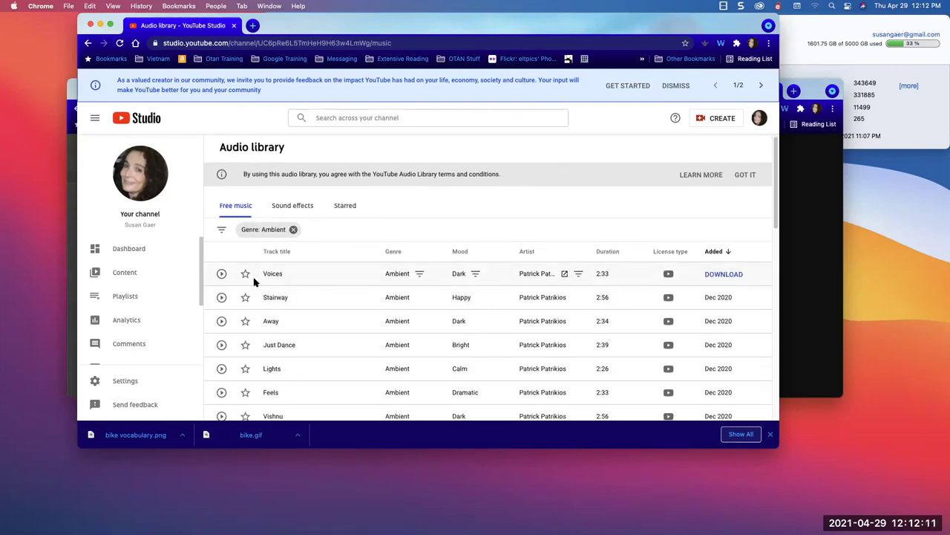
pyautogui.click(222, 297)
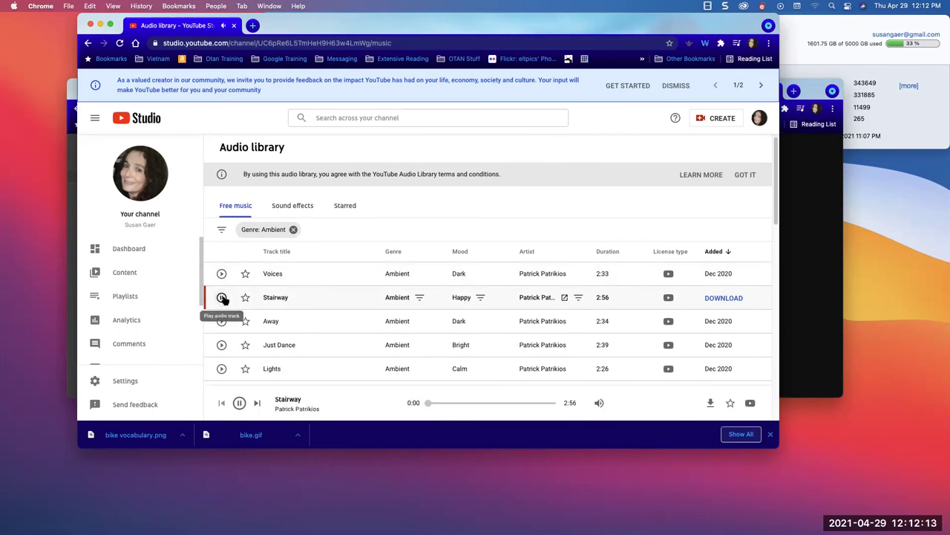
pyautogui.click(220, 321)
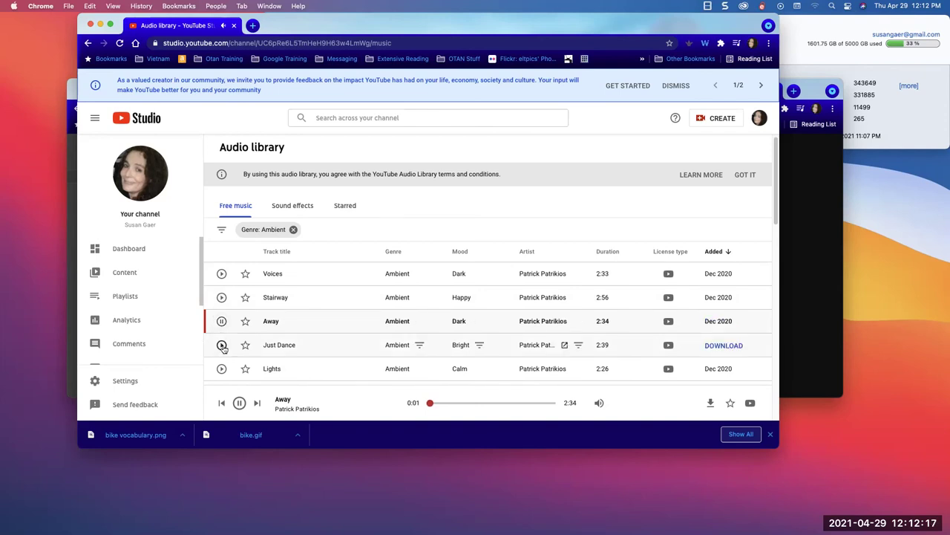
pyautogui.click(222, 345)
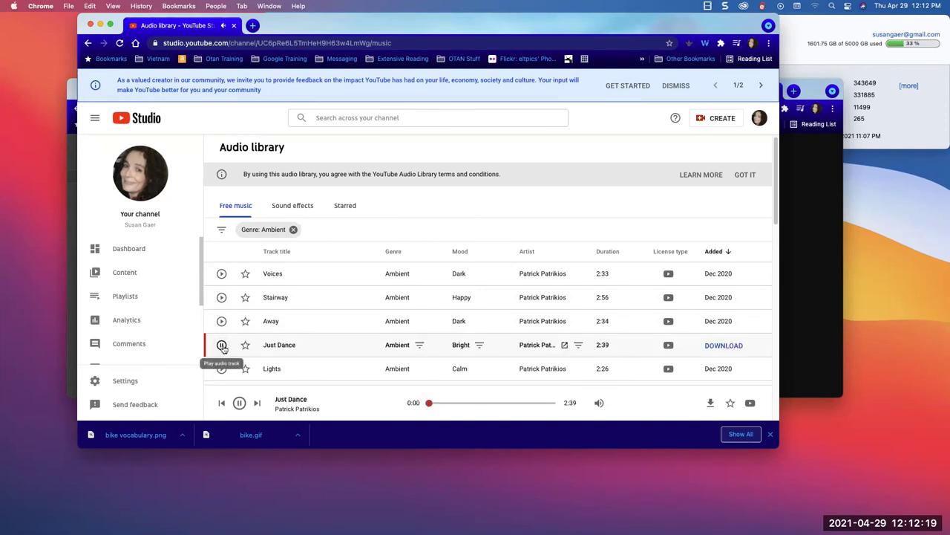
# - Switch the genre filter from Ambient to Classical only and preview Pastorale
pyautogui.click(264, 229)
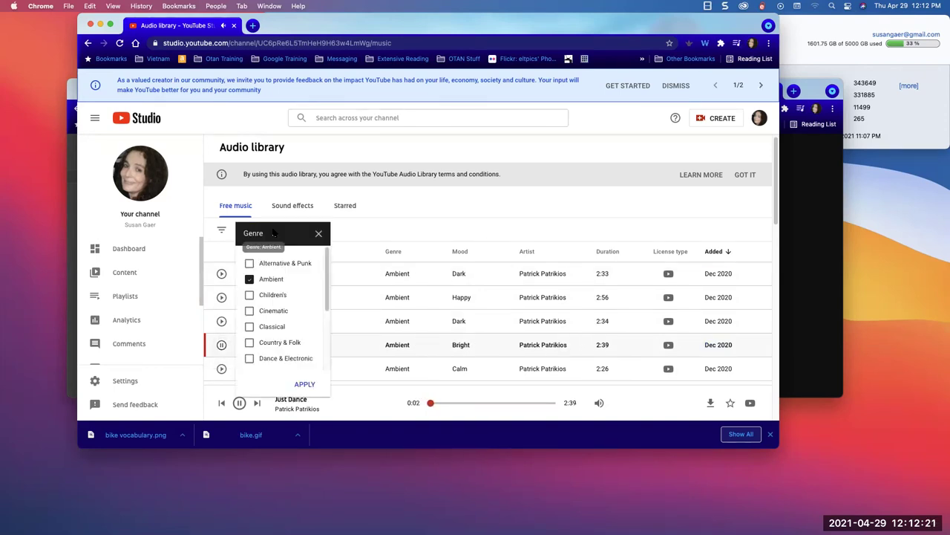
pyautogui.click(250, 325)
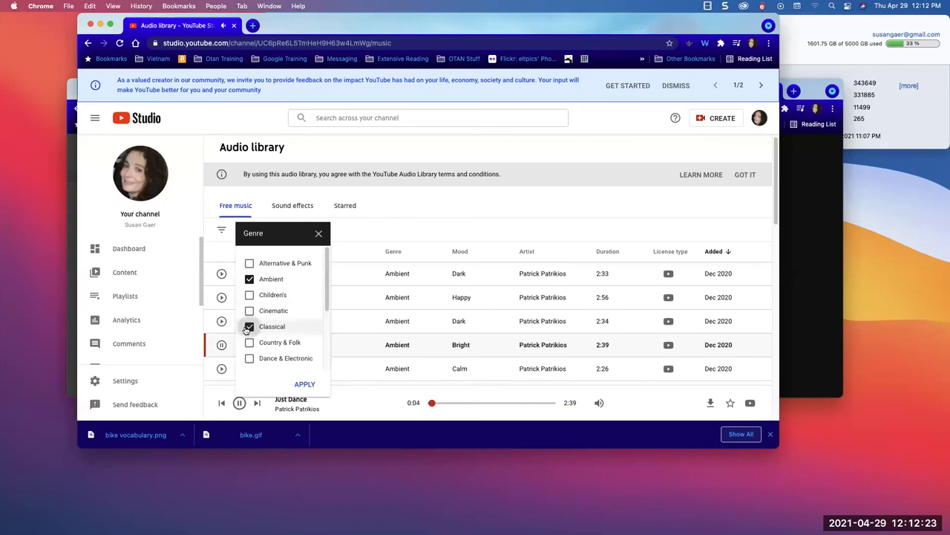
pyautogui.click(249, 278)
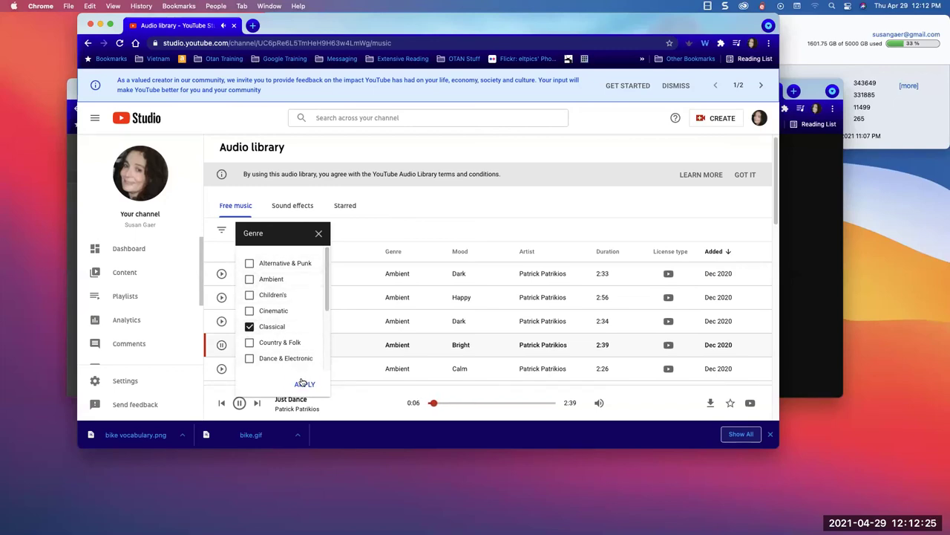
pyautogui.click(303, 383)
pyautogui.click(221, 321)
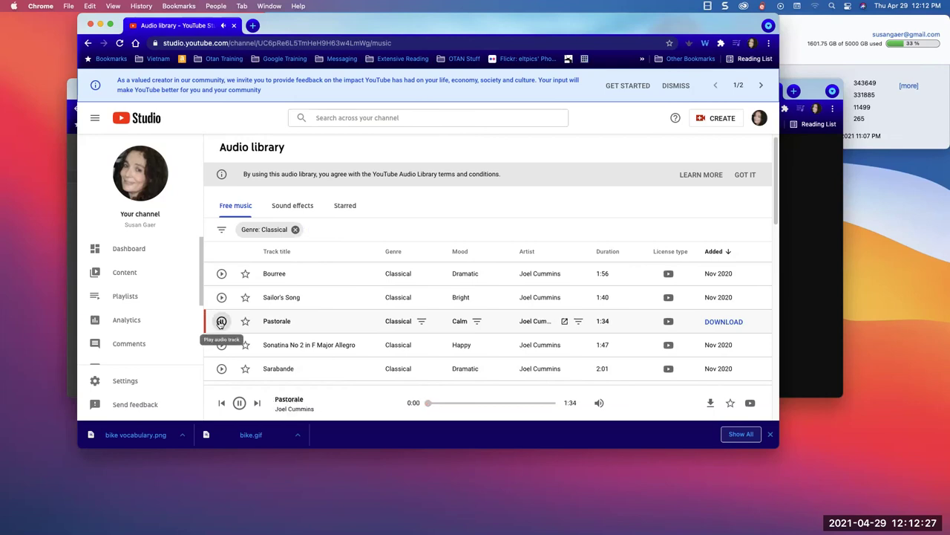
# - Preview the Classical track Bourree and download it as an MP3
pyautogui.click(221, 275)
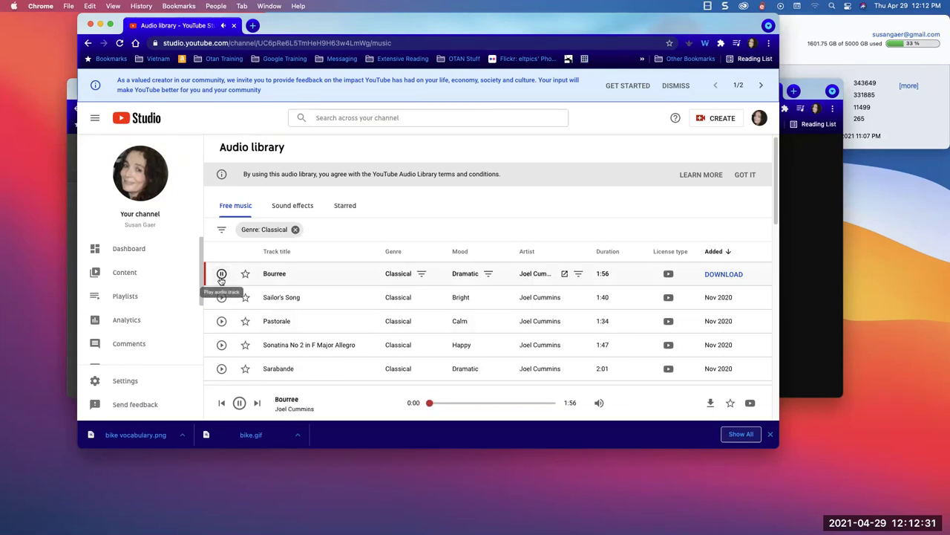
pyautogui.rightClick(709, 276)
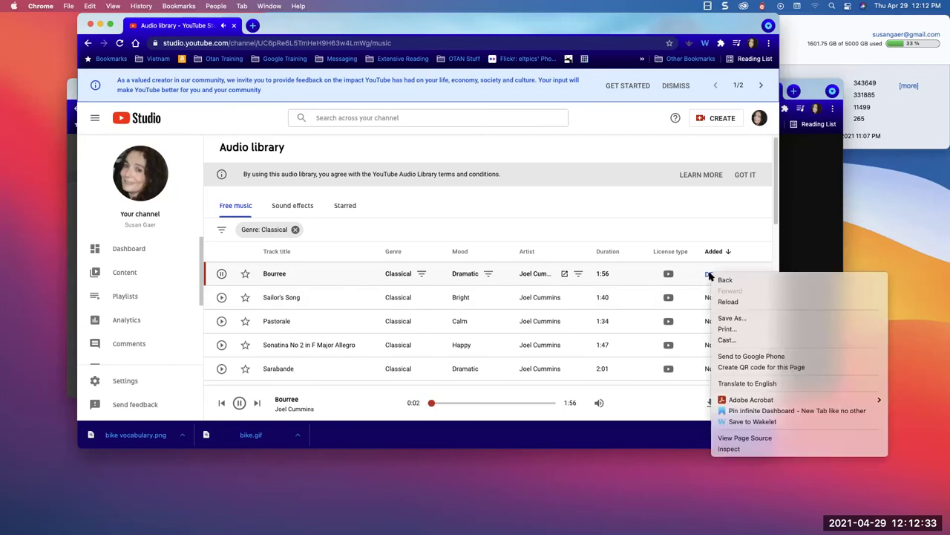
pyautogui.click(712, 276)
pyautogui.click(721, 274)
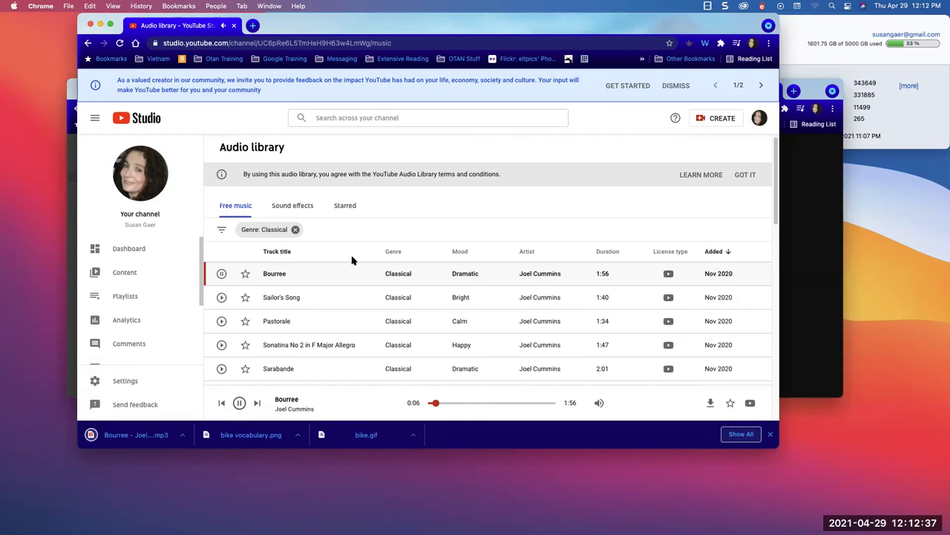
pyautogui.click(222, 274)
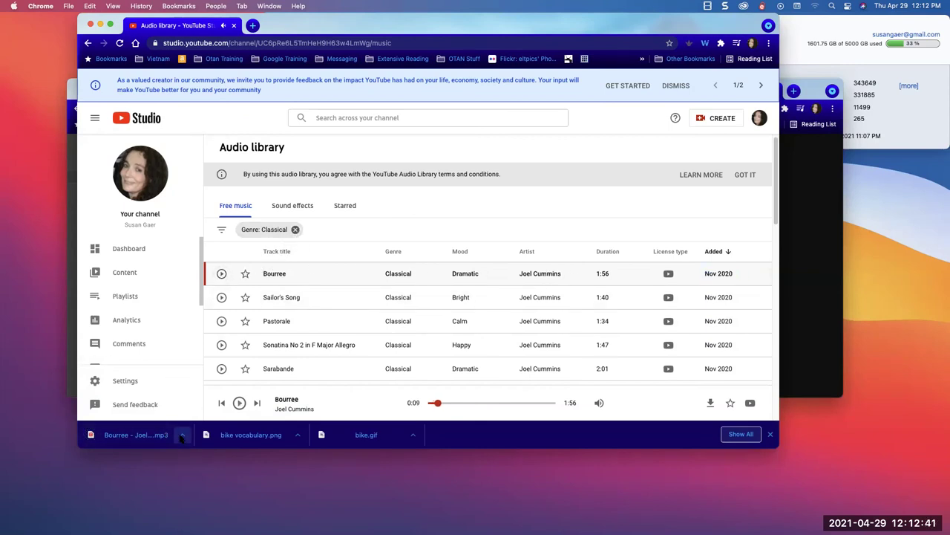
# - Show the downloaded Bourree MP3 in Finder, then return to the ThingLink editor
pyautogui.click(182, 435)
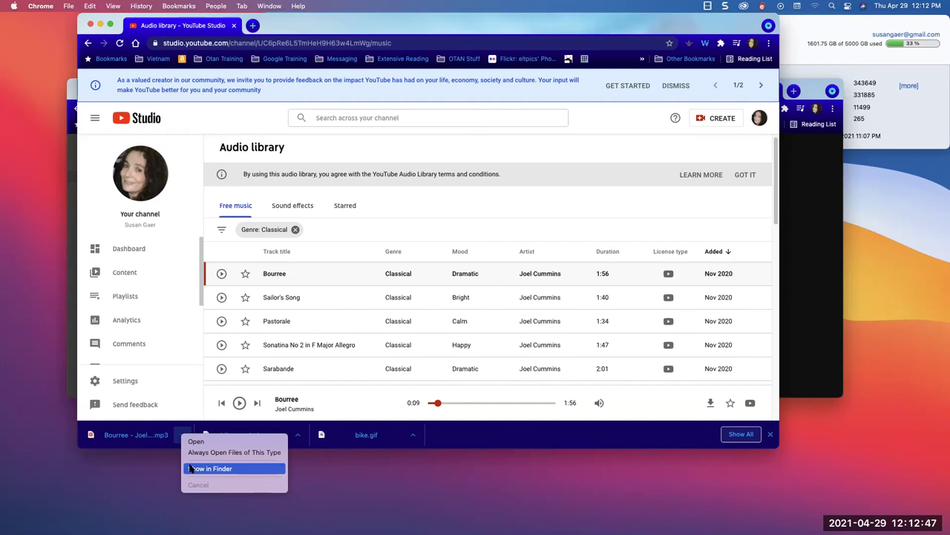
pyautogui.click(190, 468)
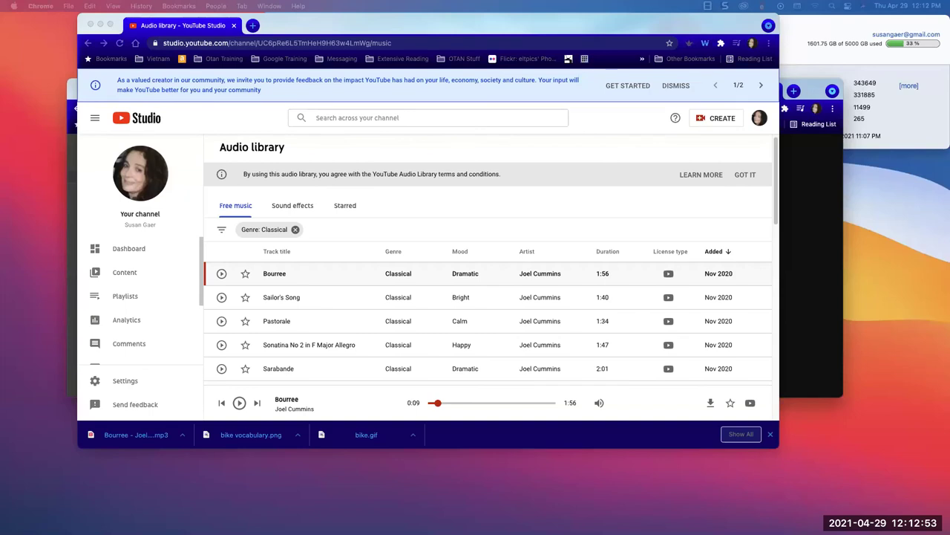
pyautogui.click(183, 435)
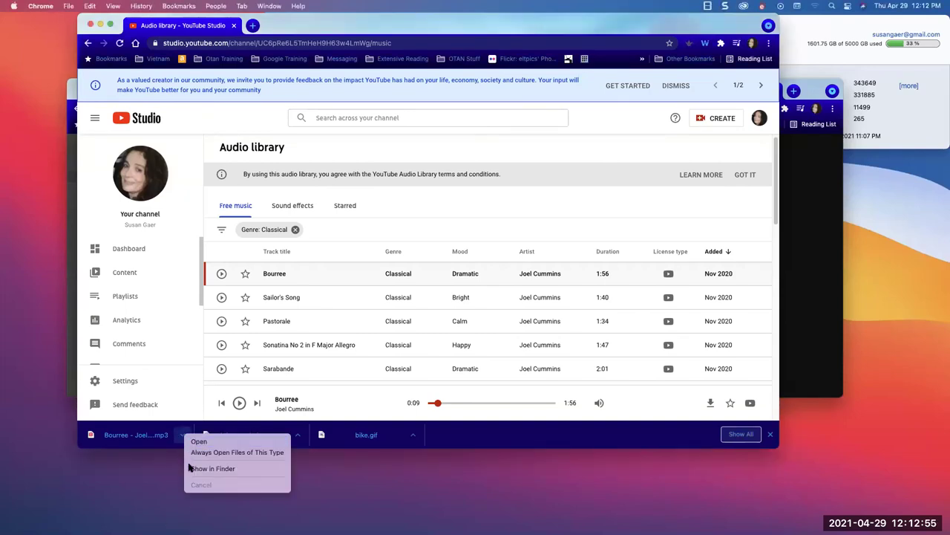
pyautogui.click(191, 469)
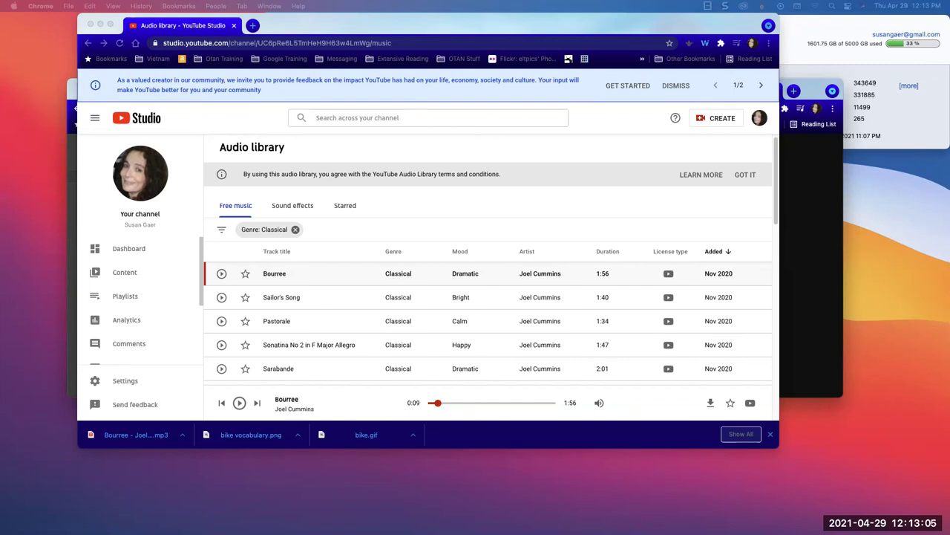
pyautogui.click(814, 356)
# - Cancel the pending new tag and open the Bikesafety scene settings
pyautogui.scroll(-3, 176, 254)
pyautogui.scroll(3, 176, 255)
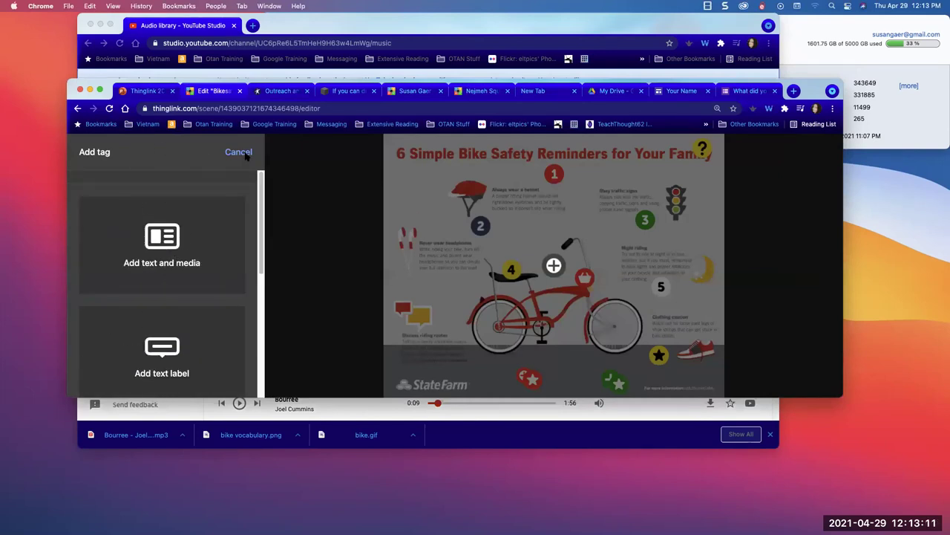
pyautogui.click(239, 152)
pyautogui.click(171, 280)
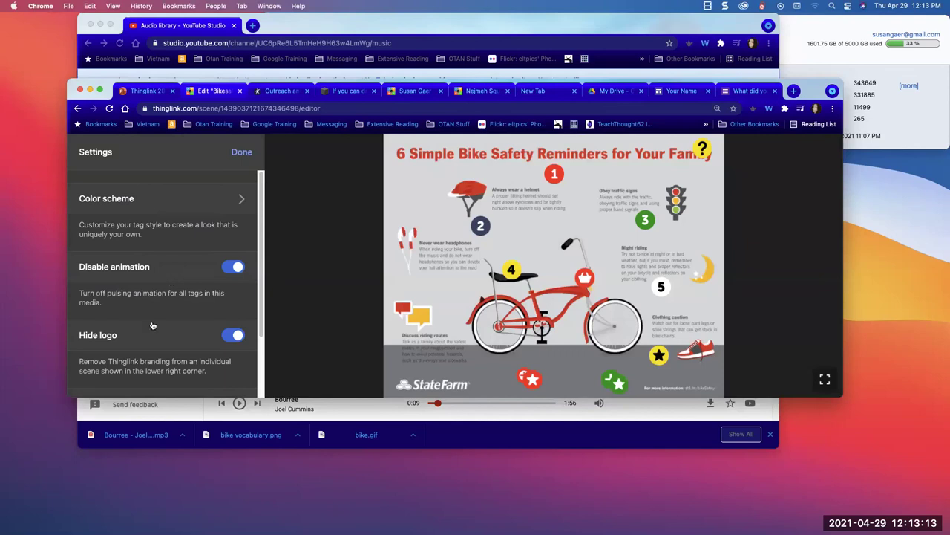
# - Upload the Bourree MP3 from Downloads as the scene's background audio
pyautogui.scroll(-2, 169, 295)
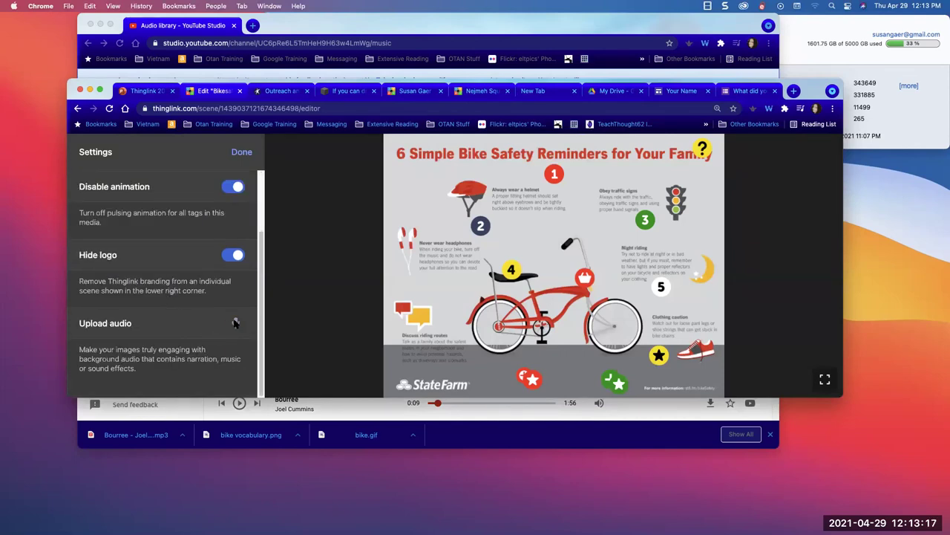
pyautogui.click(235, 323)
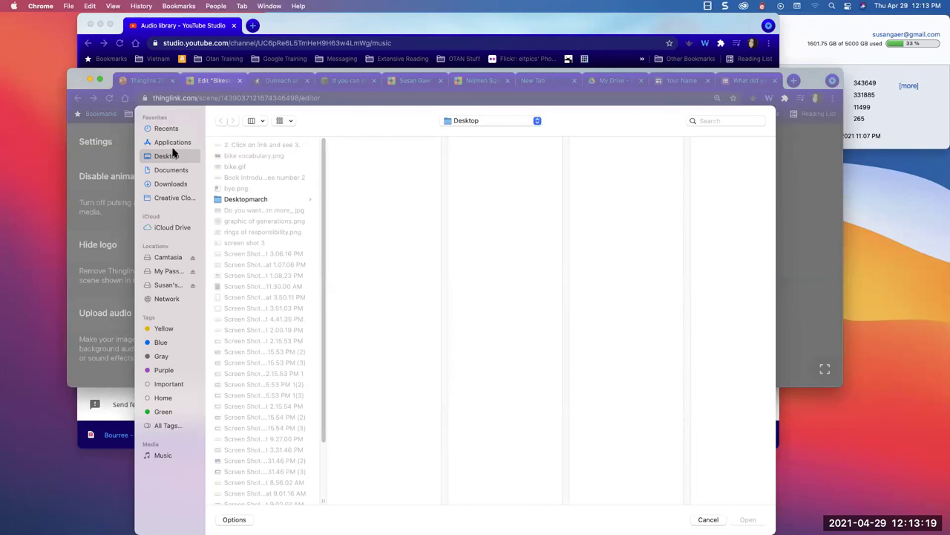
pyautogui.click(198, 169)
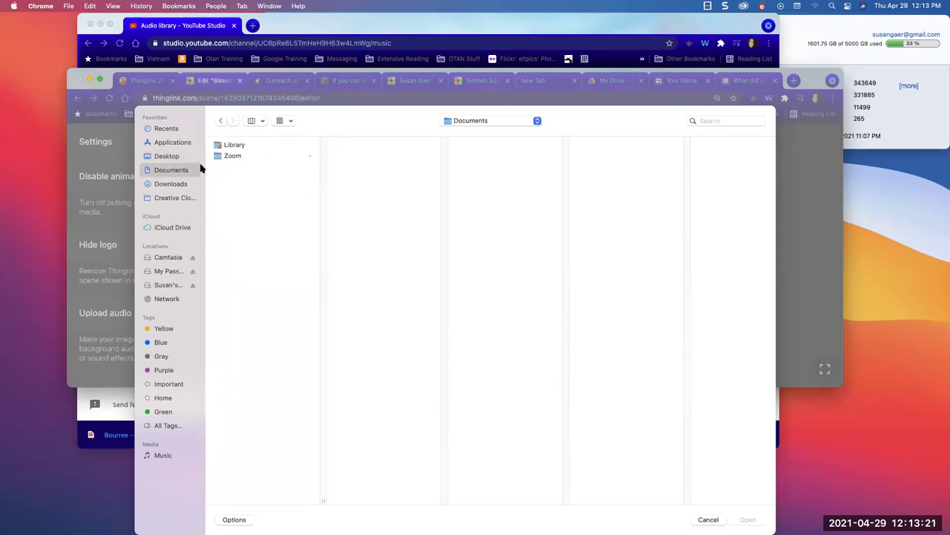
pyautogui.click(177, 184)
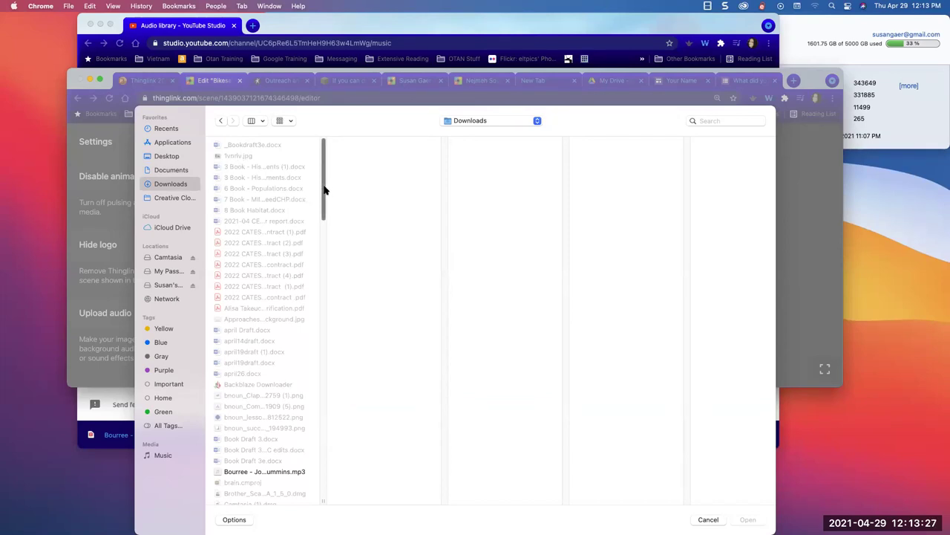
pyautogui.click(234, 472)
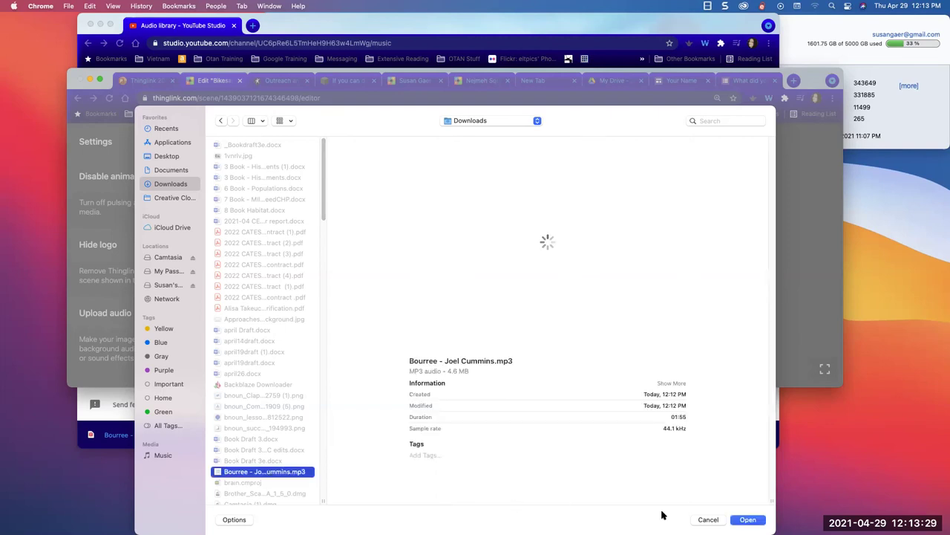
pyautogui.click(748, 520)
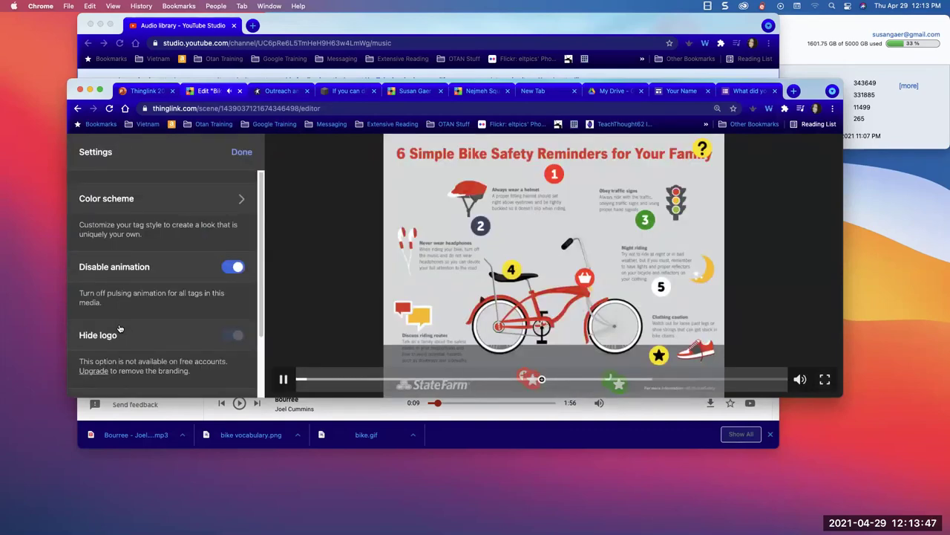
pyautogui.click(283, 379)
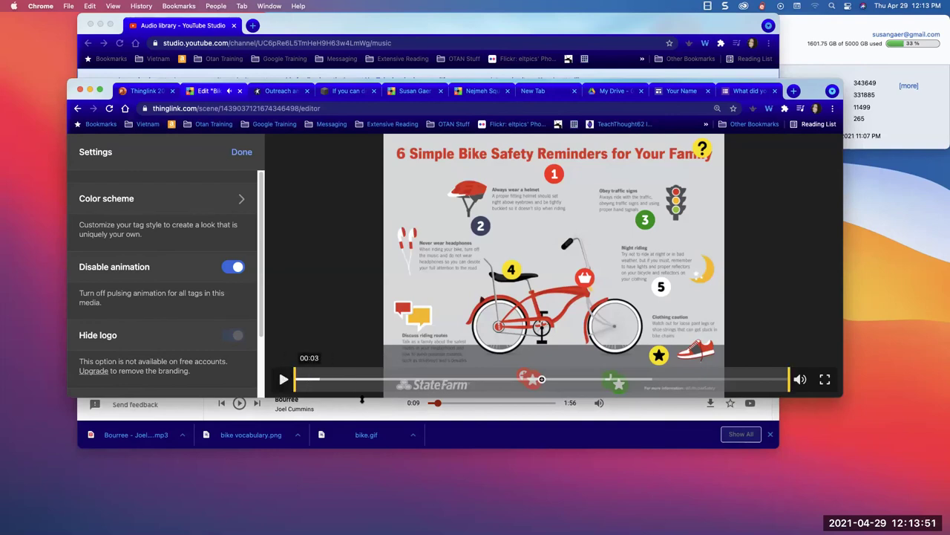
pyautogui.click(283, 379)
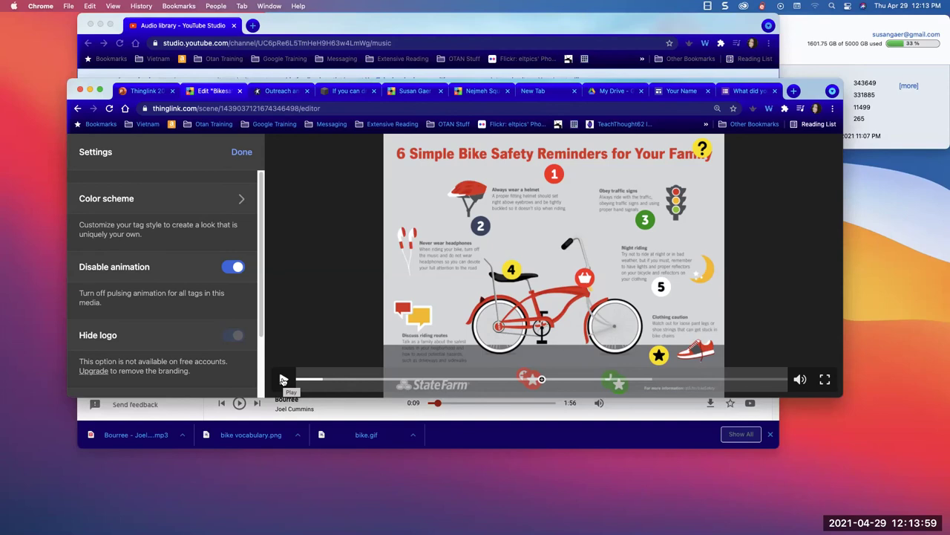
pyautogui.click(283, 381)
pyautogui.click(283, 380)
# - Copy the YouTube Studio Audio Library URL and return to the ThingLink editor
pyautogui.click(212, 43)
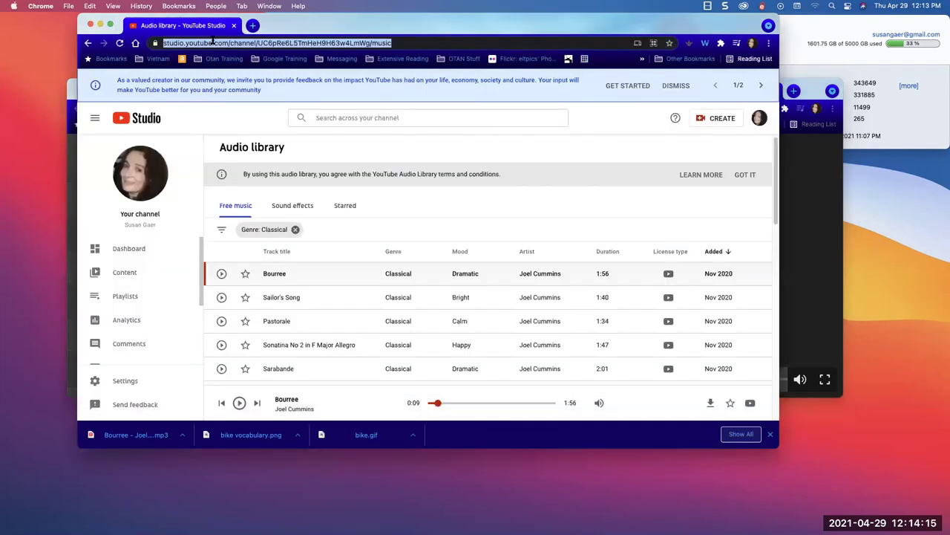
pyautogui.press('super+c')
pyautogui.moveTo(294, 30); pyautogui.dragTo(271, 255)
pyautogui.click(252, 215)
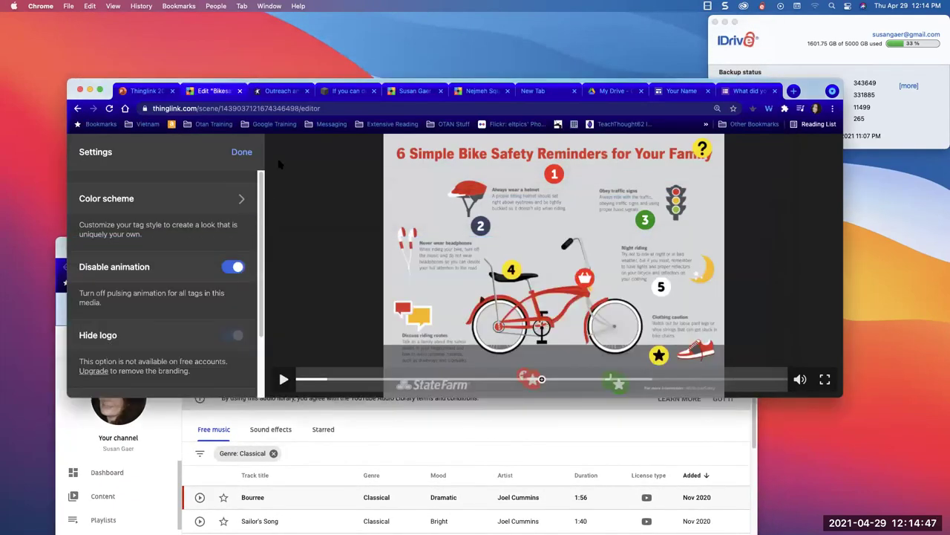
# - Present the Thinglink 2021 deck full screen and advance to the second Tag Types slide
pyautogui.click(143, 92)
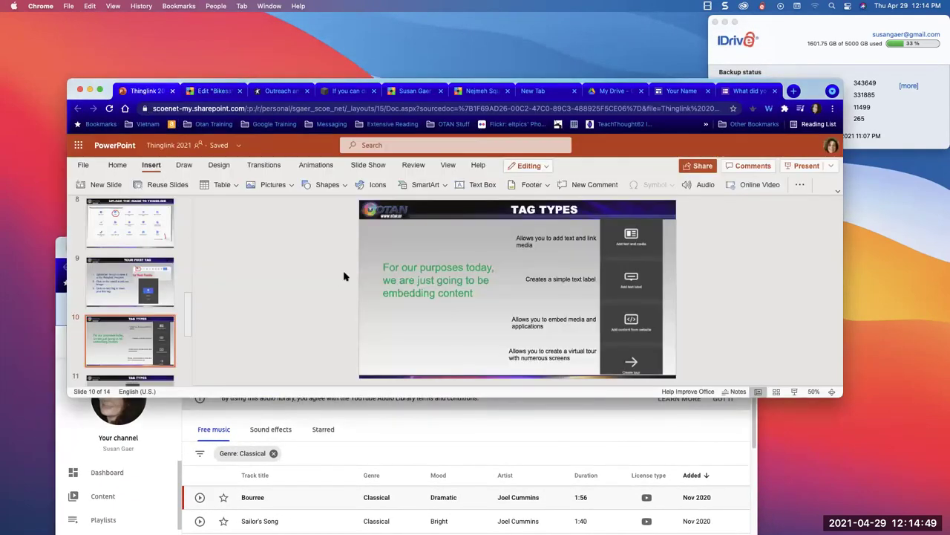
pyautogui.click(806, 166)
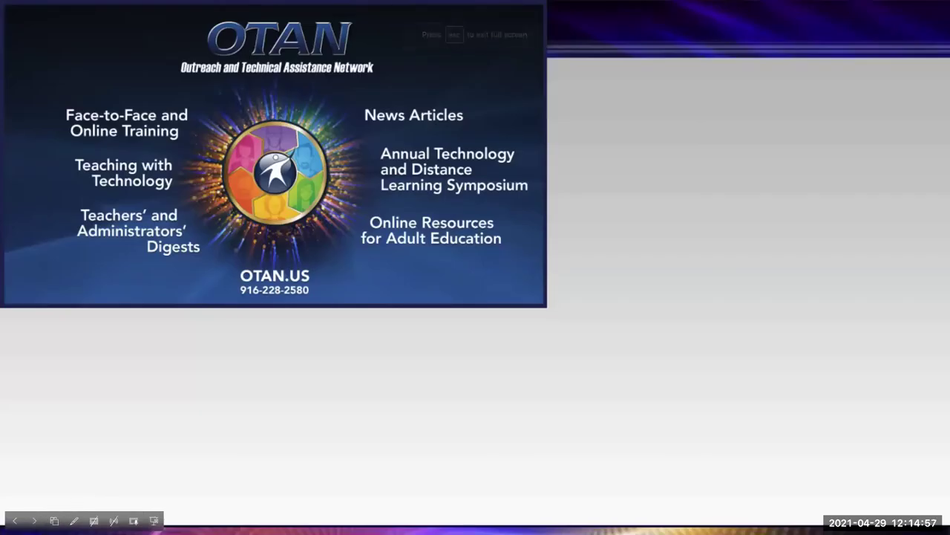
pyautogui.click(34, 519)
pyautogui.click(34, 520)
pyautogui.click(34, 520)
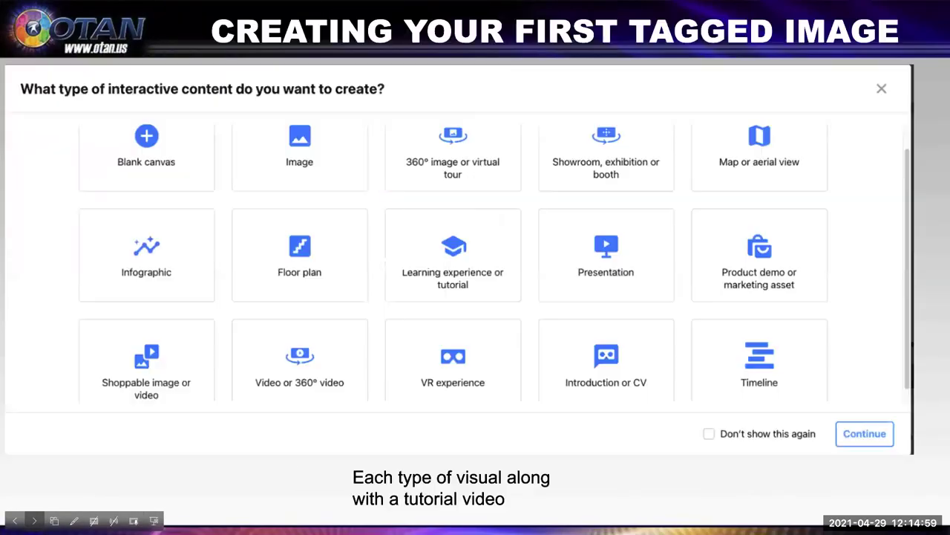
pyautogui.click(34, 520)
pyautogui.click(35, 520)
pyautogui.click(35, 520)
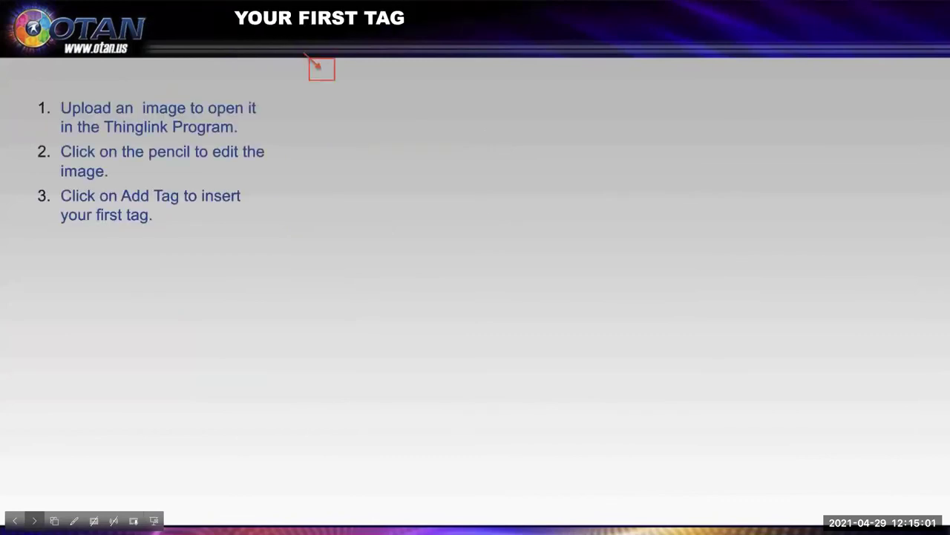
pyautogui.click(34, 520)
pyautogui.click(34, 520)
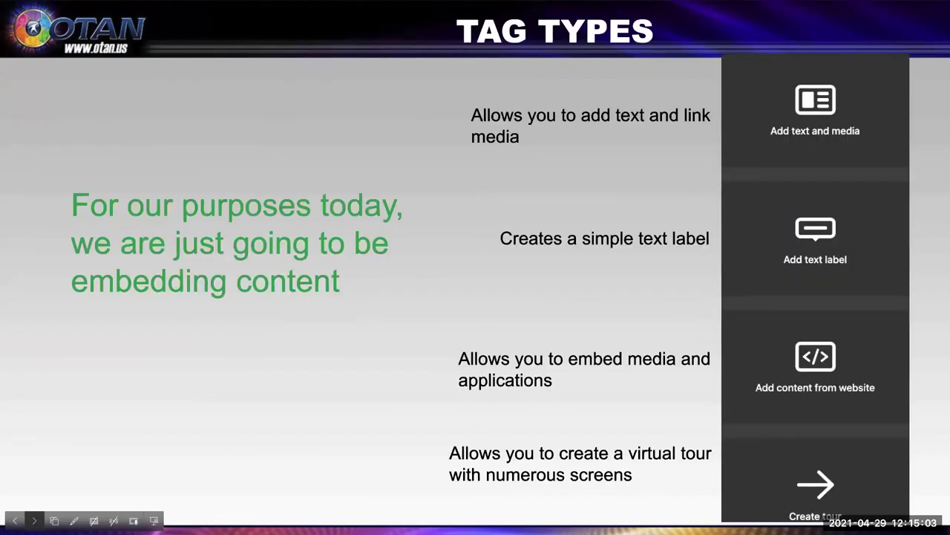